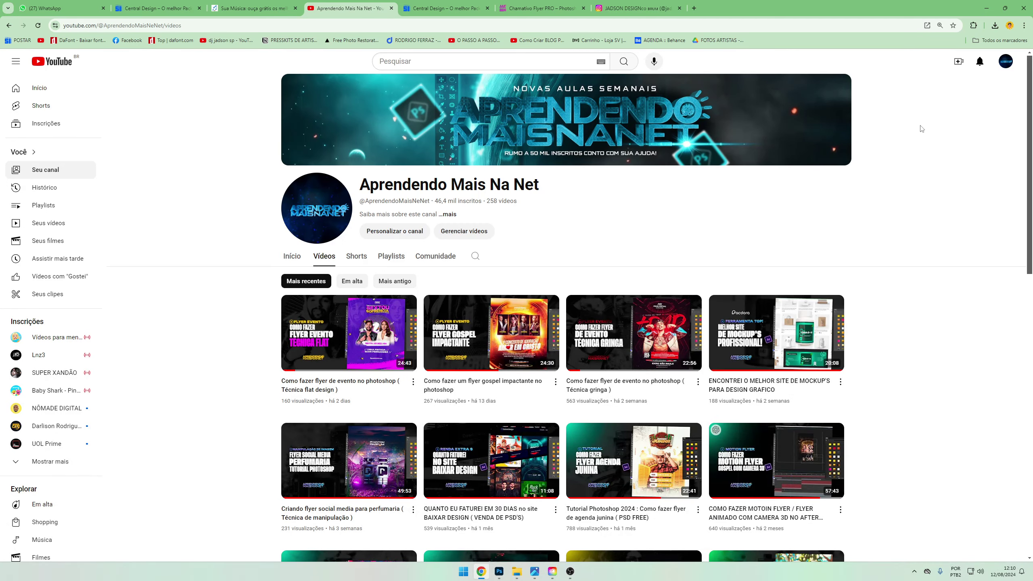
Switch to Central do Design and open the Promocional 2024 cover file page
{"action": "scroll", "coordinate": [1031, 147], "scroll_direction": "down", "scroll_amount": 5}
{"action": "scroll", "coordinate": [1031, 163], "scroll_direction": "down", "scroll_amount": 5}
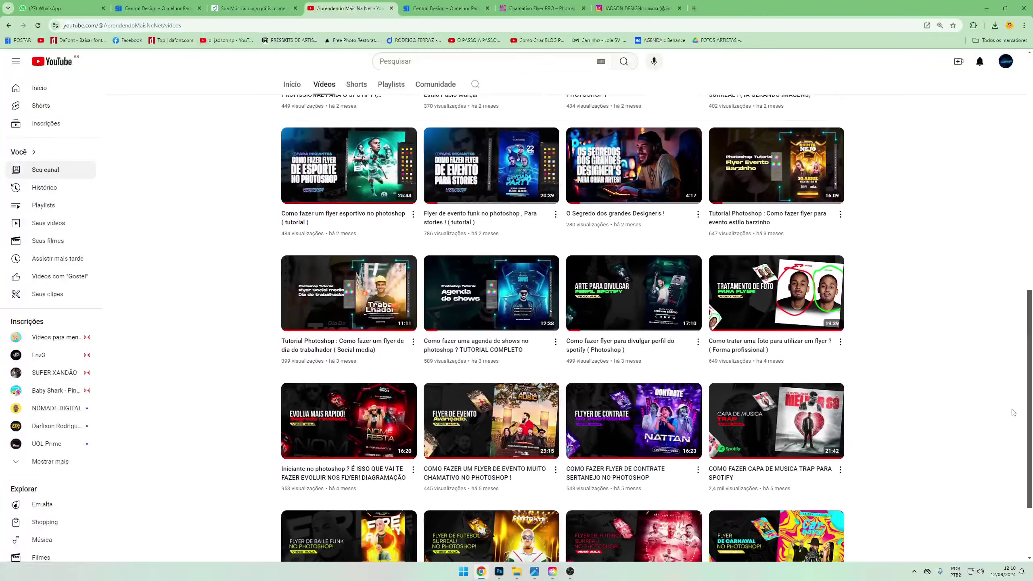
{"action": "scroll", "coordinate": [1032, 184], "scroll_direction": "up", "scroll_amount": 3}
{"action": "scroll", "coordinate": [1032, 207], "scroll_direction": "up", "scroll_amount": 10}
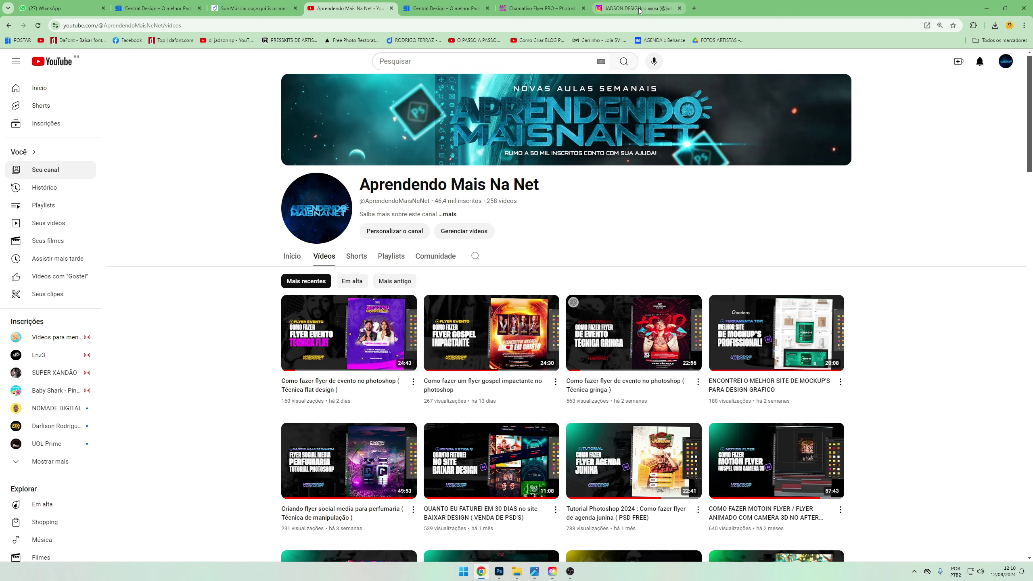
{"action": "scroll", "coordinate": [721, 362], "scroll_direction": "down", "scroll_amount": 3}
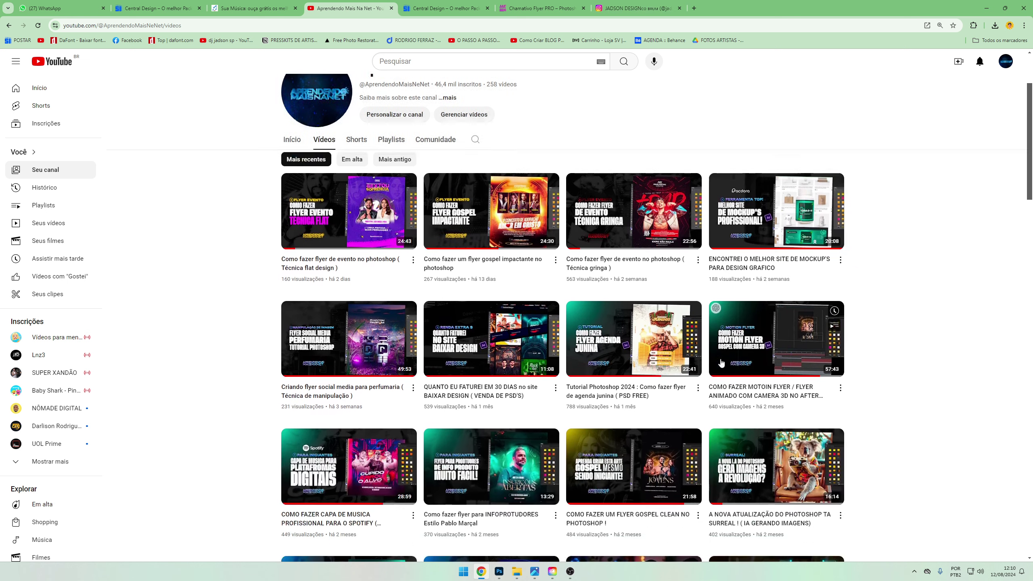
{"action": "scroll", "coordinate": [721, 362], "scroll_direction": "up", "scroll_amount": 2}
{"action": "left_click", "coordinate": [459, 4]}
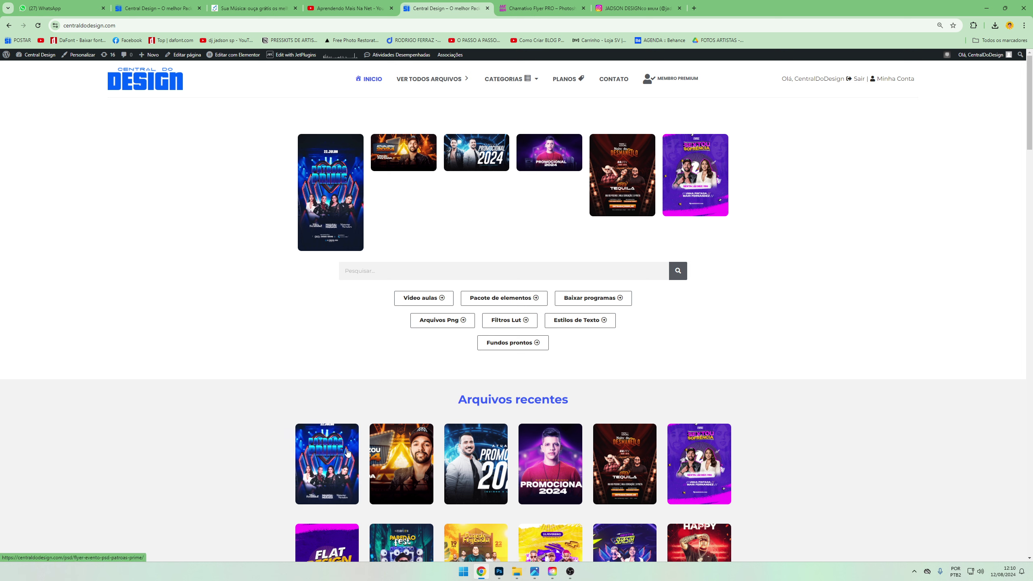
{"action": "scroll", "coordinate": [546, 445], "scroll_direction": "down", "scroll_amount": 5}
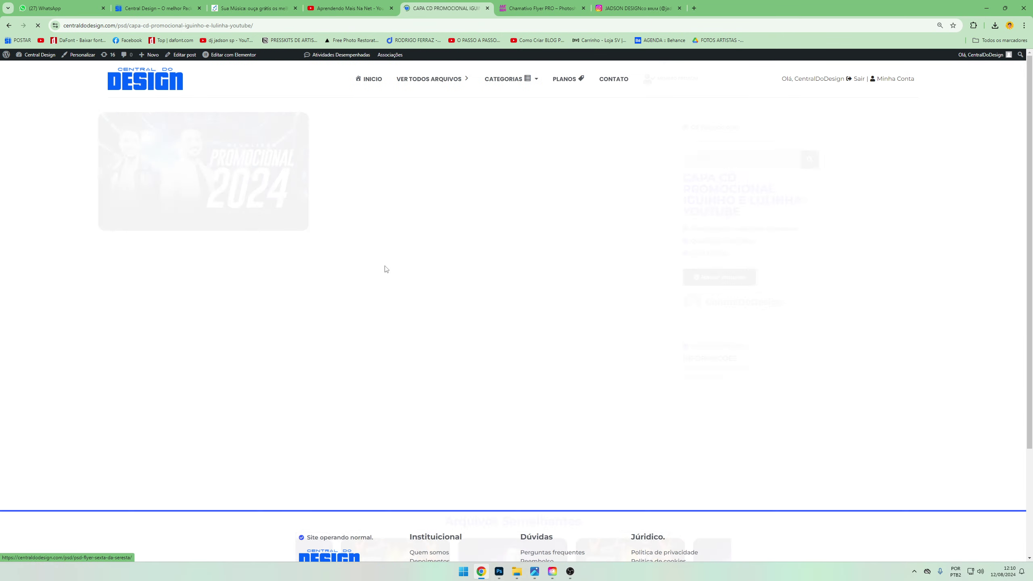
{"action": "left_click", "coordinate": [502, 447]}
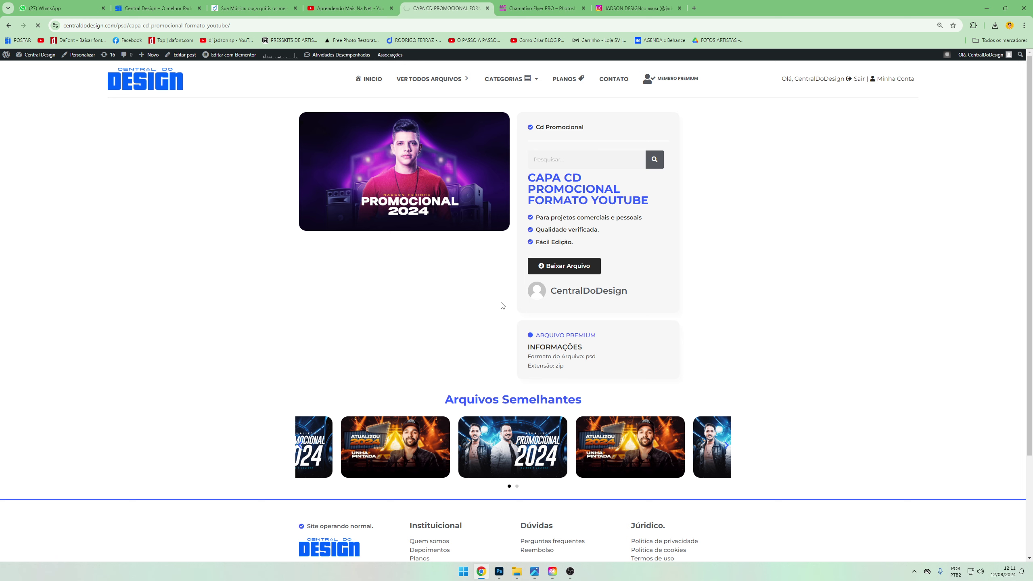
Open the PLANOS page showing the monthly R$19,99 and annual R$49,99 plans
{"action": "scroll", "coordinate": [488, 366], "scroll_direction": "down", "scroll_amount": 5}
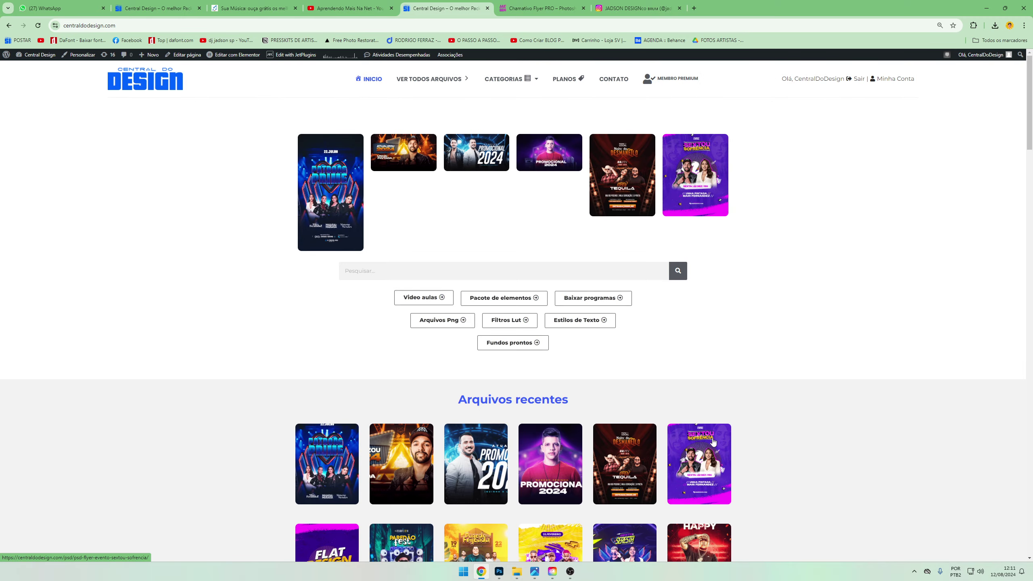
{"action": "scroll", "coordinate": [529, 358], "scroll_direction": "down", "scroll_amount": 9}
{"action": "scroll", "coordinate": [658, 412], "scroll_direction": "up", "scroll_amount": 7}
{"action": "scroll", "coordinate": [658, 412], "scroll_direction": "up", "scroll_amount": 3}
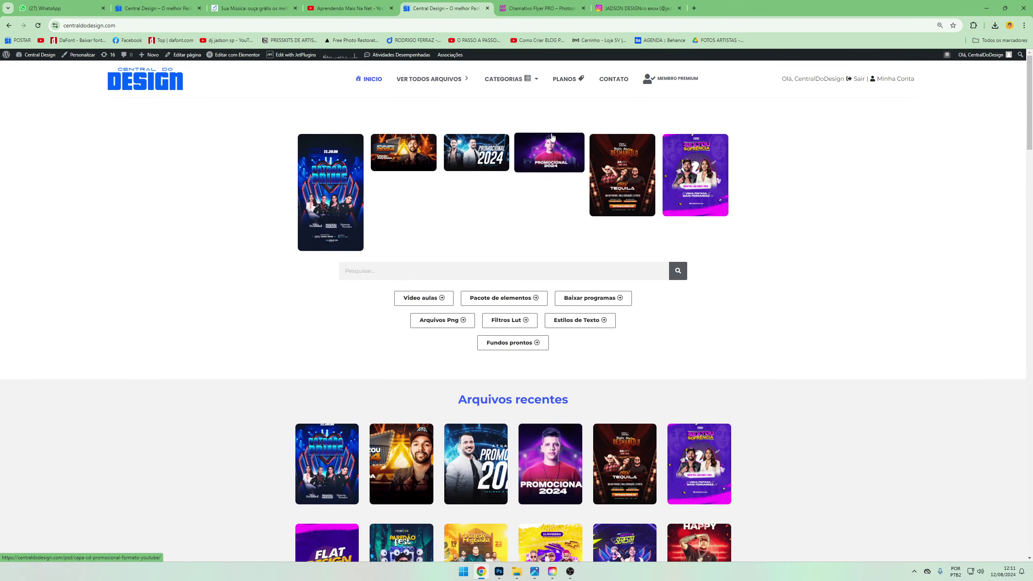
{"action": "left_click", "coordinate": [571, 82]}
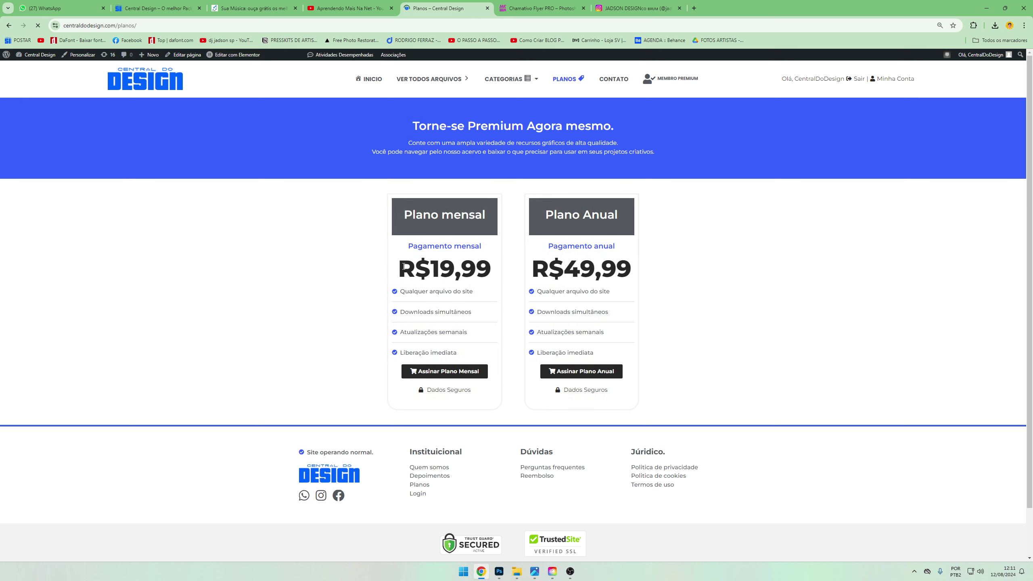
{"action": "double_click", "coordinate": [424, 268]}
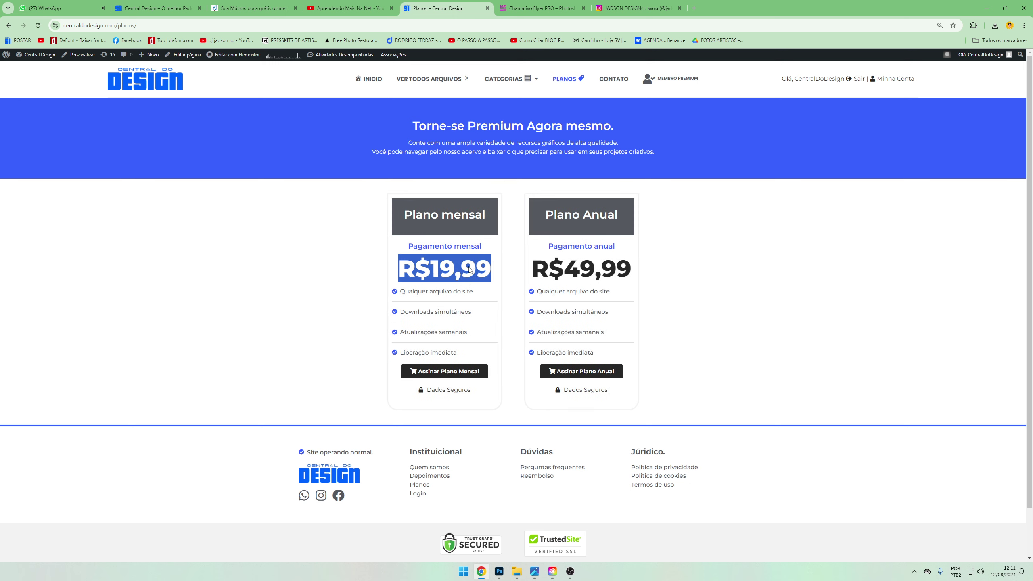
{"action": "left_click", "coordinate": [396, 150]}
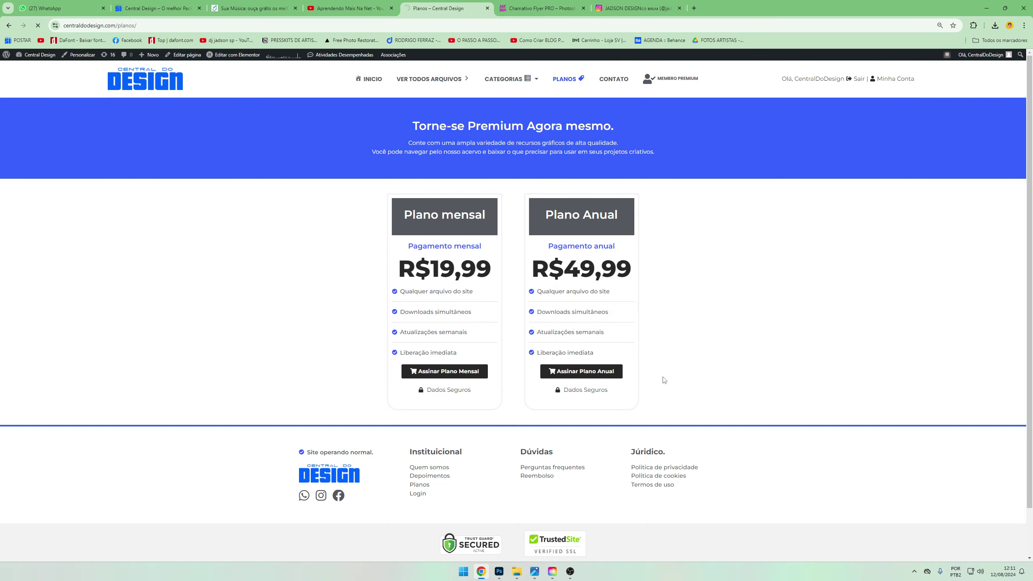
Scroll through the Arquivos recentes grid of recent flyer files
{"action": "scroll", "coordinate": [573, 364], "scroll_direction": "down", "scroll_amount": 3}
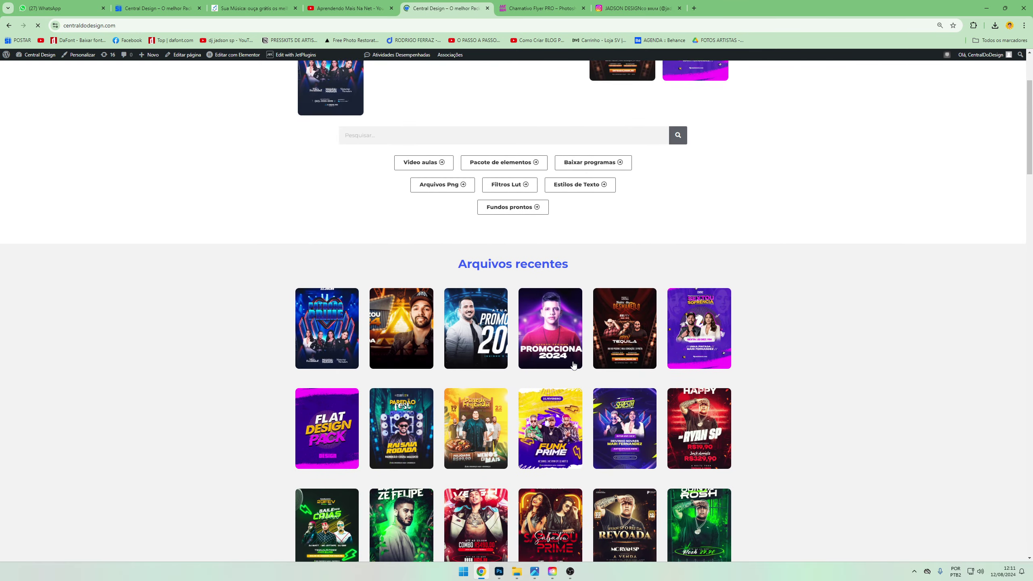
{"action": "scroll", "coordinate": [573, 365], "scroll_direction": "down", "scroll_amount": 3}
{"action": "scroll", "coordinate": [439, 252], "scroll_direction": "up", "scroll_amount": 5}
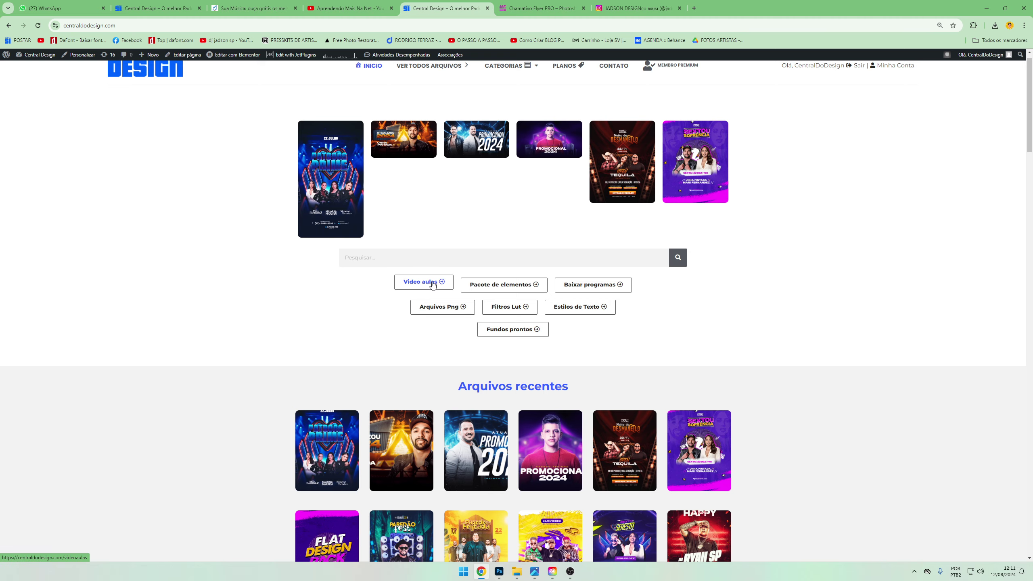
{"action": "scroll", "coordinate": [408, 426], "scroll_direction": "down", "scroll_amount": 8}
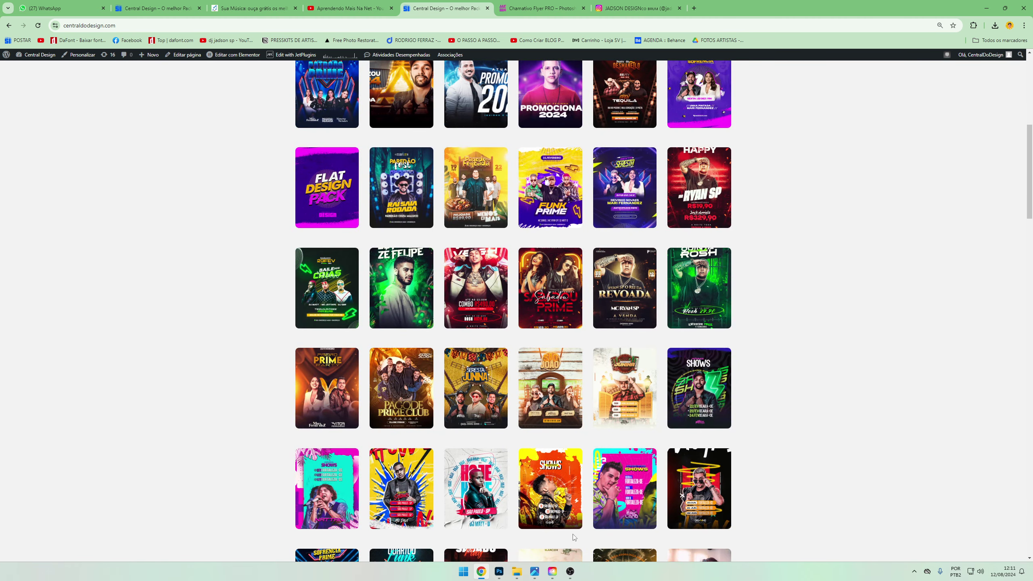
{"action": "scroll", "coordinate": [572, 528], "scroll_direction": "up", "scroll_amount": 4}
{"action": "scroll", "coordinate": [574, 523], "scroll_direction": "down", "scroll_amount": 6}
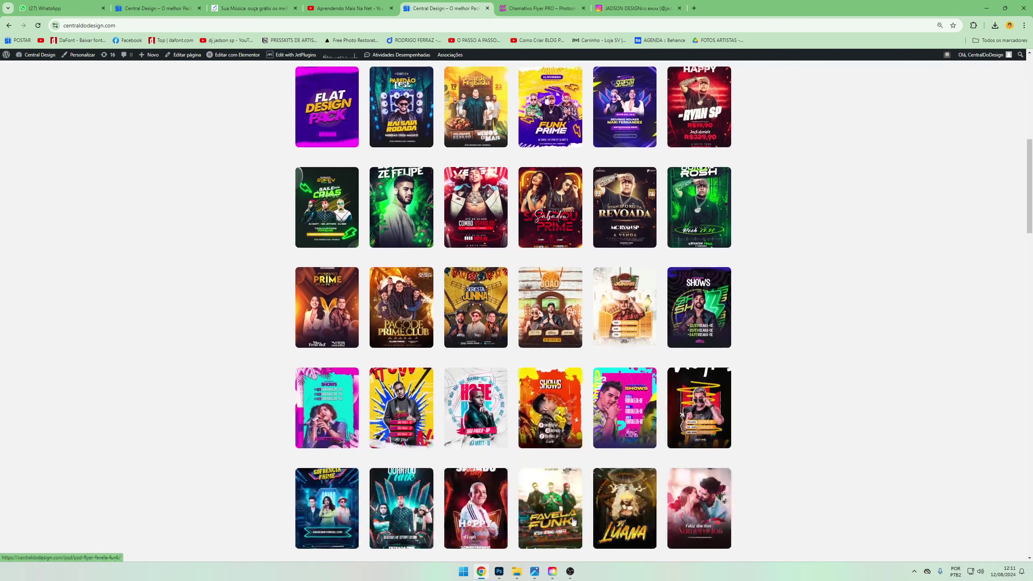
{"action": "scroll", "coordinate": [575, 521], "scroll_direction": "up", "scroll_amount": 6}
{"action": "scroll", "coordinate": [529, 407], "scroll_direction": "up", "scroll_amount": 4}
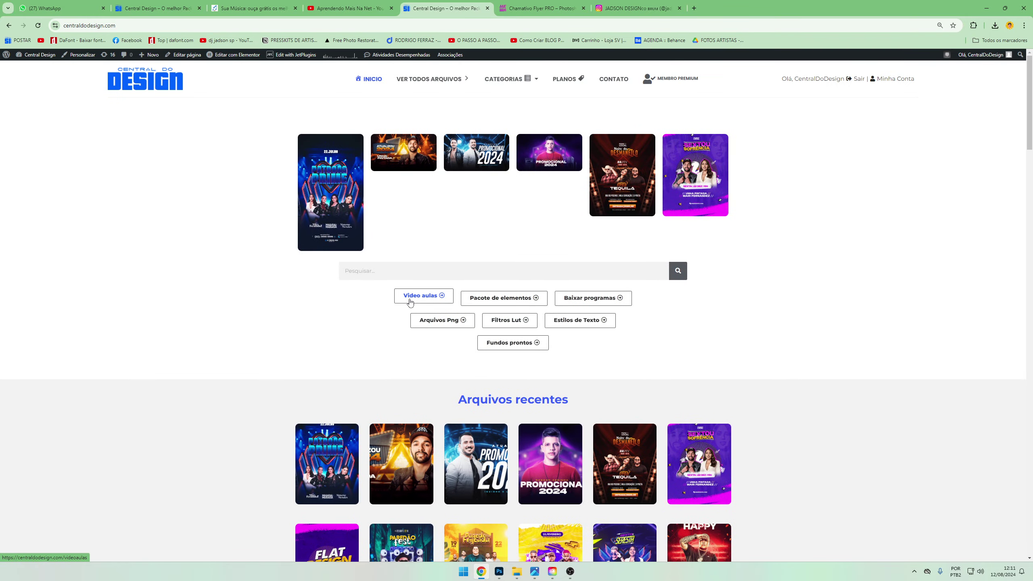
{"action": "scroll", "coordinate": [524, 370], "scroll_direction": "down", "scroll_amount": 2}
{"action": "scroll", "coordinate": [524, 370], "scroll_direction": "down", "scroll_amount": 4}
{"action": "scroll", "coordinate": [546, 407], "scroll_direction": "down", "scroll_amount": 4}
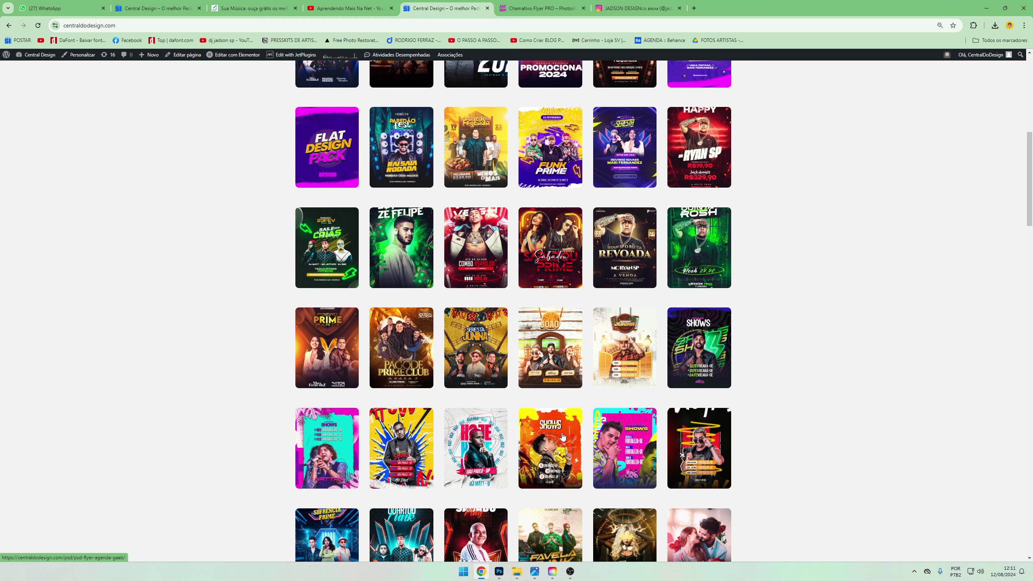
{"action": "scroll", "coordinate": [567, 452], "scroll_direction": "up", "scroll_amount": 3}
View the FLAT DESIGN PACK file page and its description
{"action": "left_click", "coordinate": [324, 285]}
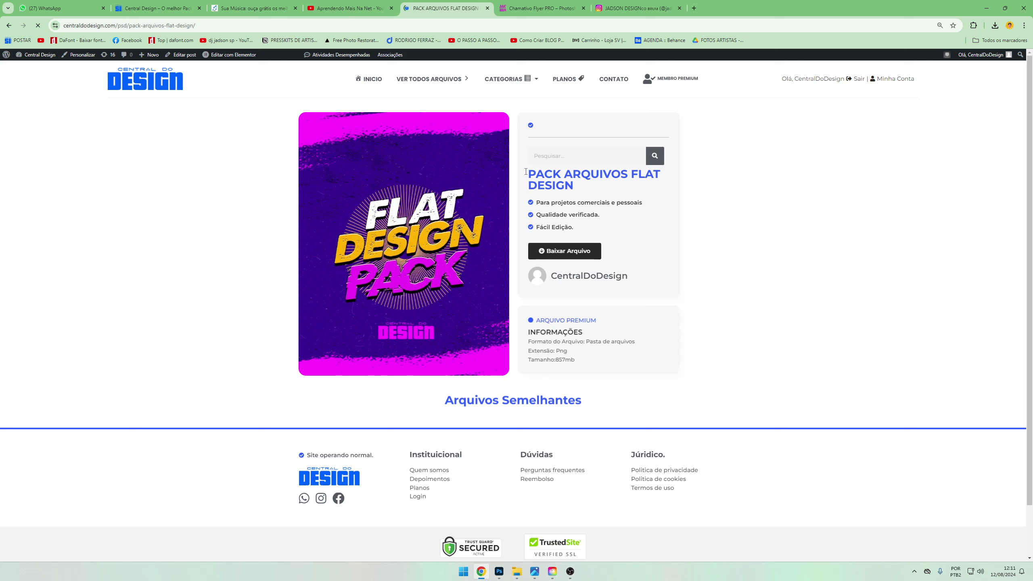
{"action": "left_click_drag", "start_coordinate": [526, 175], "coordinate": [626, 200]}
{"action": "left_click", "coordinate": [606, 175]}
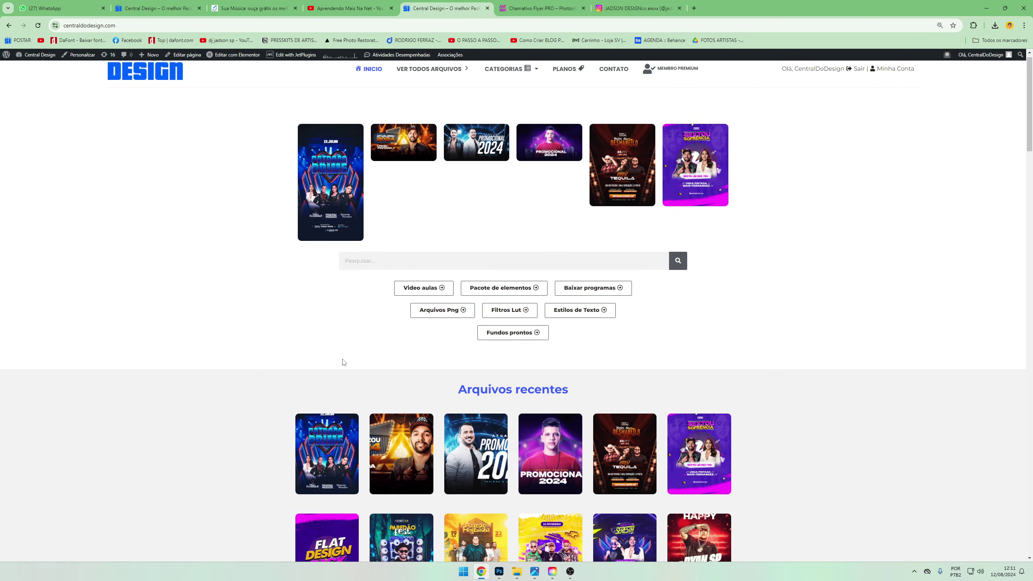
{"action": "scroll", "coordinate": [343, 363], "scroll_direction": "down", "scroll_amount": 10}
{"action": "scroll", "coordinate": [343, 363], "scroll_direction": "up", "scroll_amount": 10}
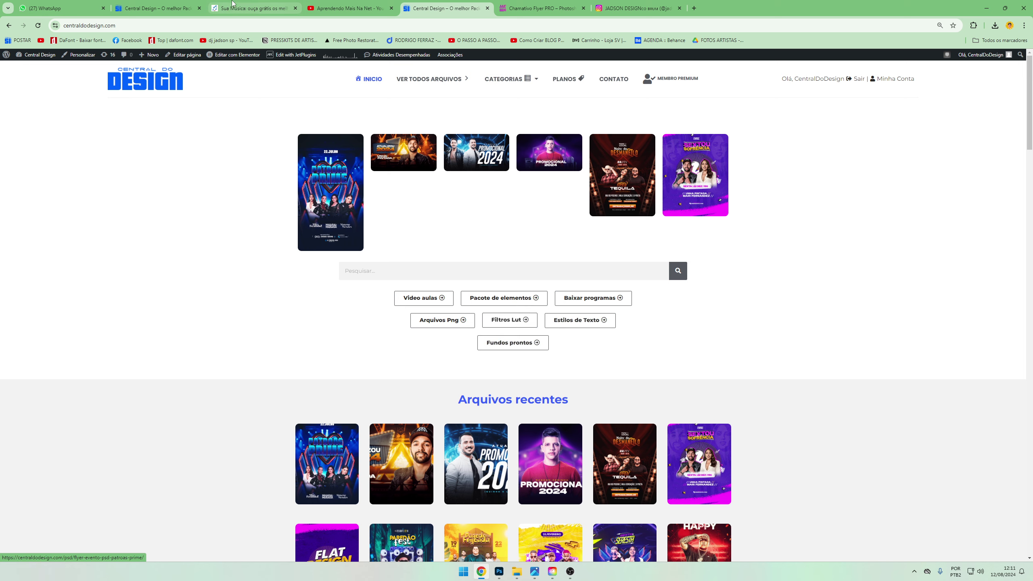
{"action": "left_click", "coordinate": [347, 8]}
Create a new document from the saved FEED preset at 1536 × 1920 px, 300 ppi
{"action": "left_click", "coordinate": [501, 572]}
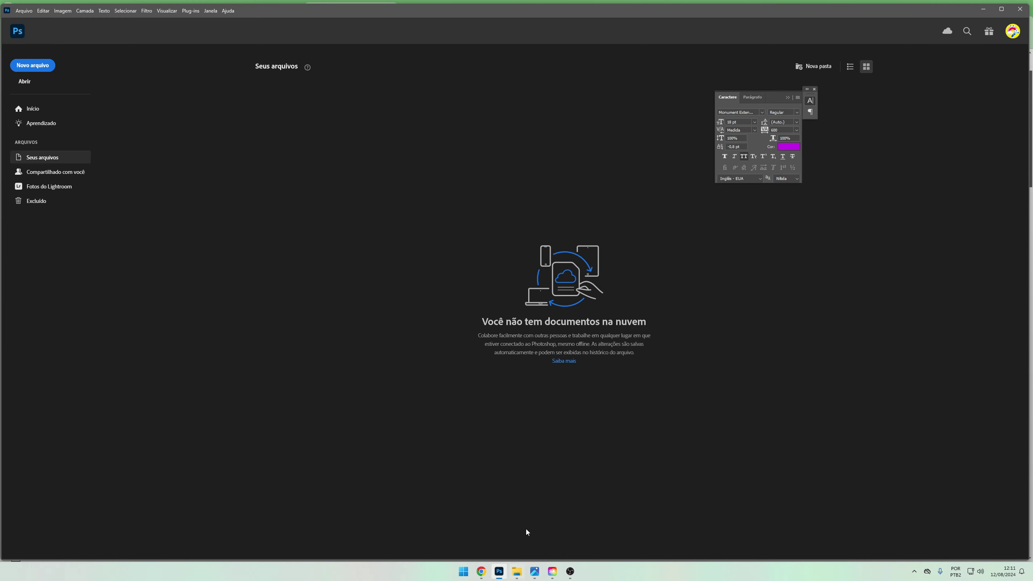
{"action": "left_click", "coordinate": [40, 70]}
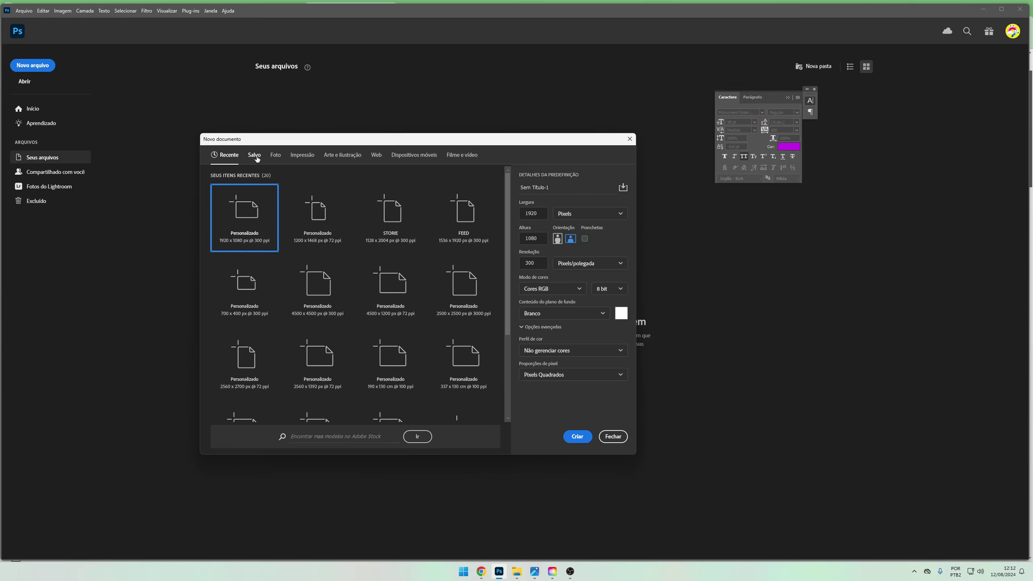
{"action": "left_click", "coordinate": [256, 157]}
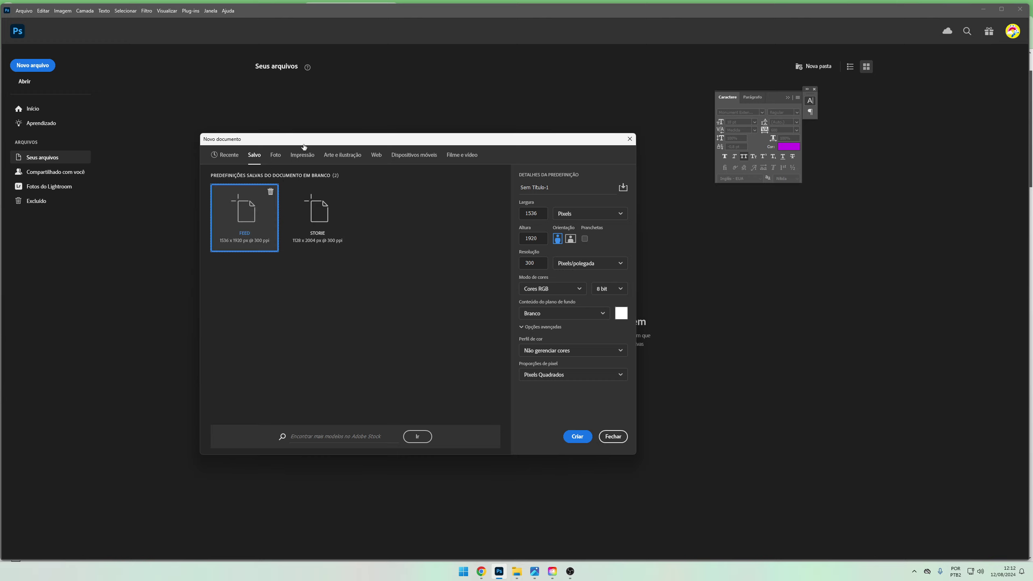
{"action": "left_click_drag", "start_coordinate": [302, 144], "coordinate": [357, 149]}
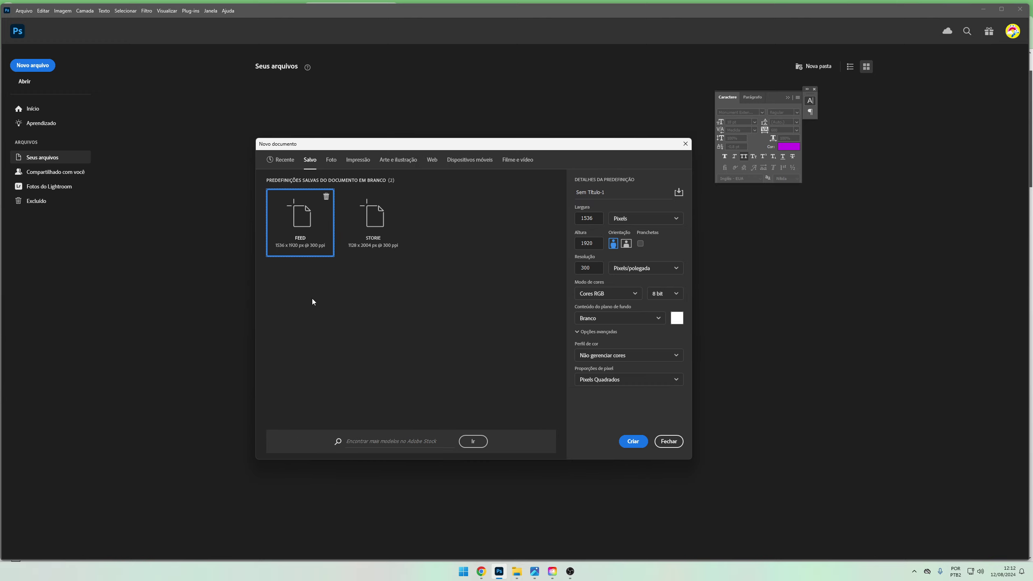
{"action": "left_click_drag", "start_coordinate": [466, 144], "coordinate": [503, 143]}
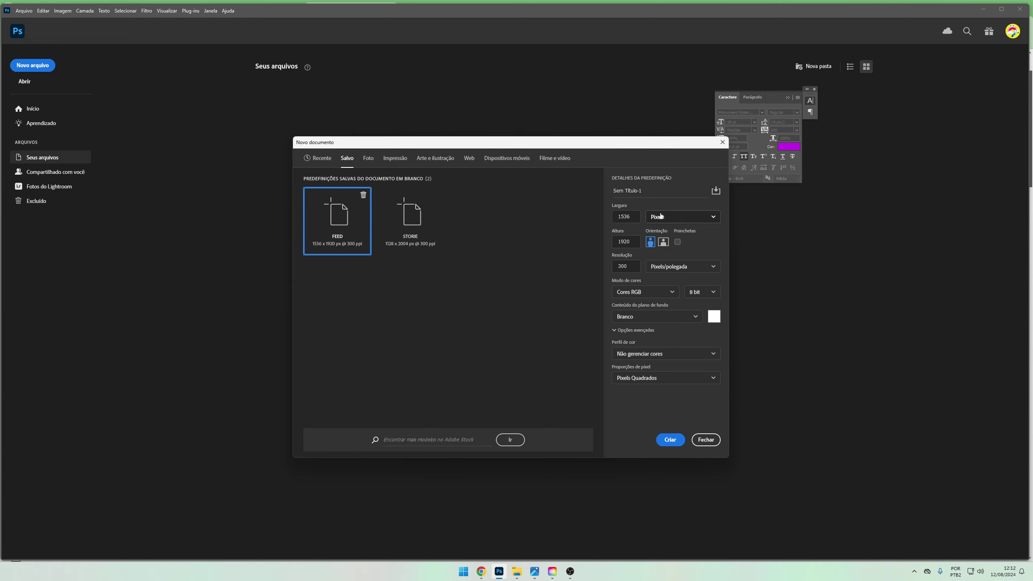
{"action": "left_click_drag", "start_coordinate": [637, 217], "coordinate": [620, 219]}
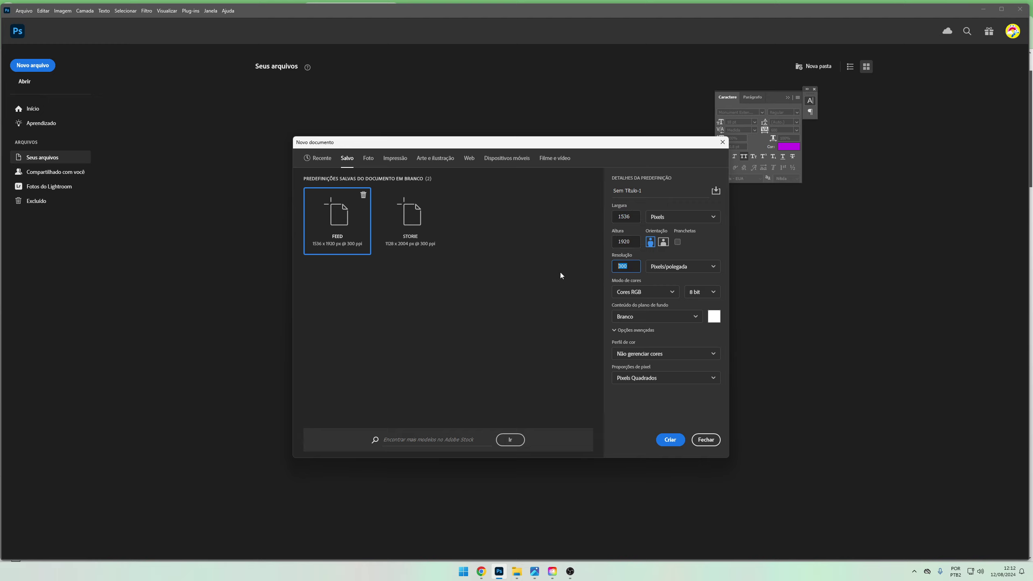
{"action": "type", "text": "30"}
{"action": "left_click", "coordinate": [647, 191]}
{"action": "left_click_drag", "start_coordinate": [604, 134], "coordinate": [603, 120]}
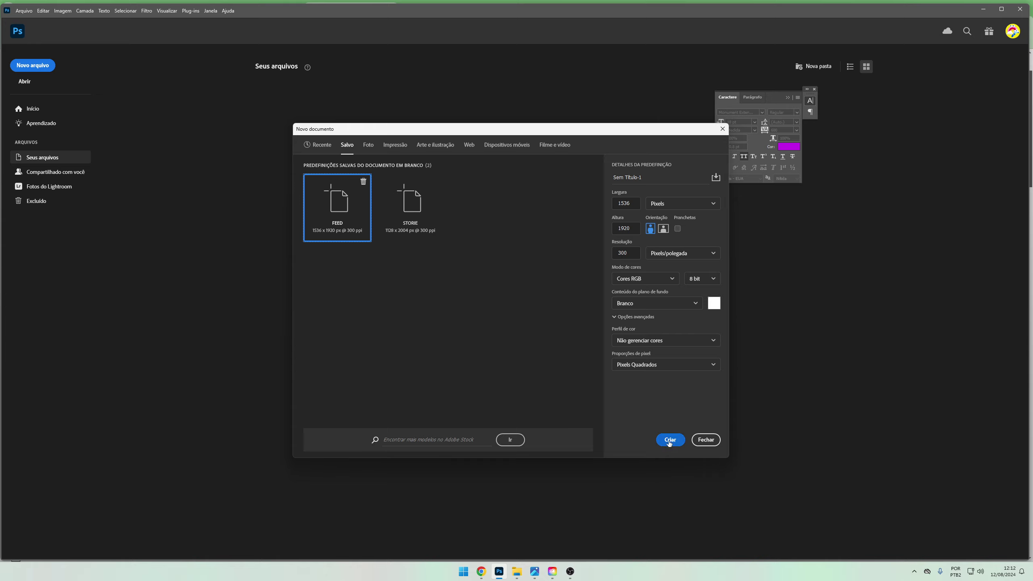
{"action": "left_click", "coordinate": [682, 446]}
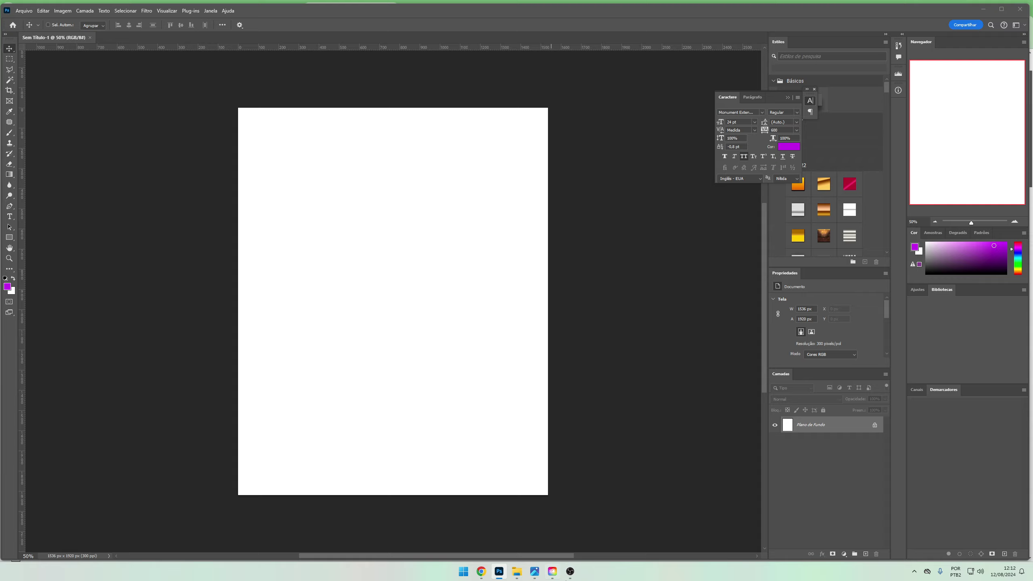
{"action": "mouse_move", "coordinate": [517, 572]}
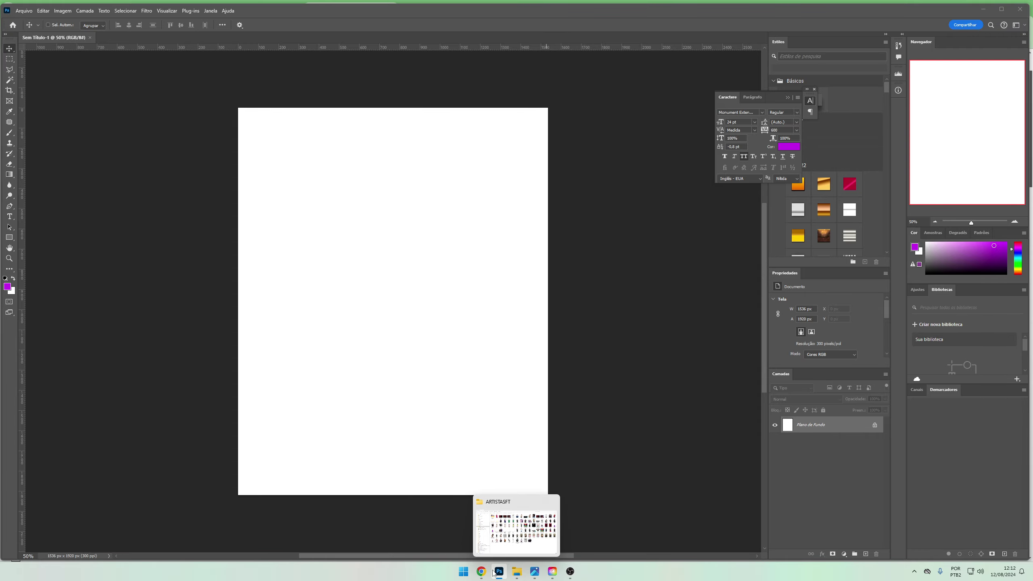
{"action": "left_click", "coordinate": [481, 571]}
Page through the Sua Música featured releases carousel
{"action": "left_click", "coordinate": [252, 8]}
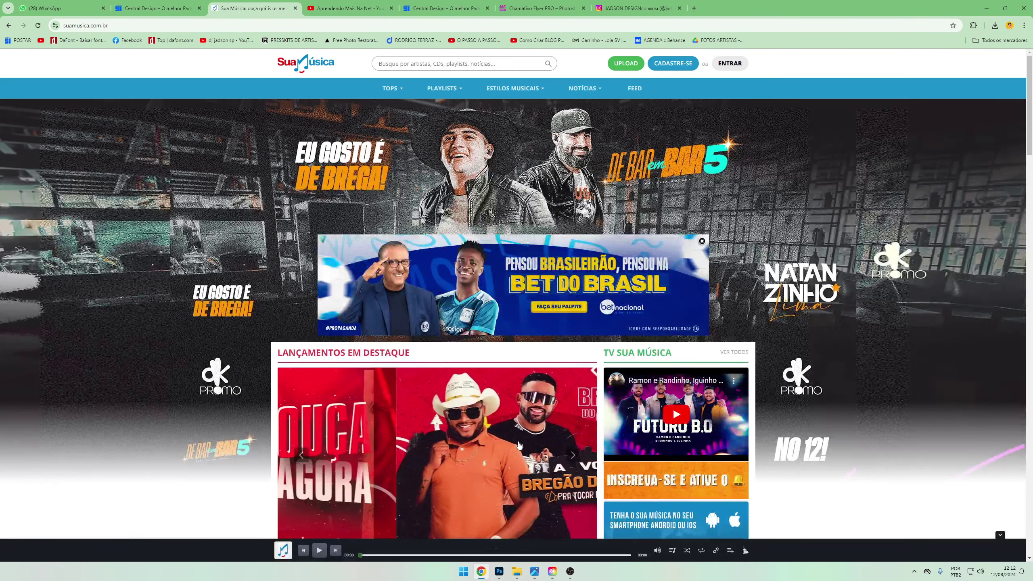
{"action": "scroll", "coordinate": [519, 445], "scroll_direction": "down", "scroll_amount": 5}
{"action": "scroll", "coordinate": [407, 448], "scroll_direction": "up", "scroll_amount": 5}
{"action": "scroll", "coordinate": [282, 483], "scroll_direction": "down", "scroll_amount": 6}
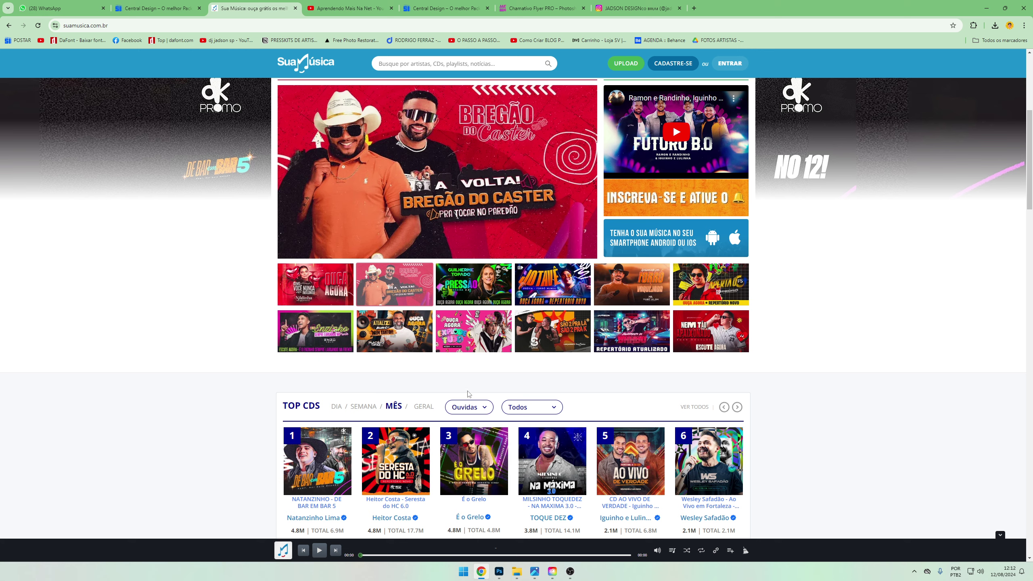
{"action": "scroll", "coordinate": [468, 394], "scroll_direction": "up", "scroll_amount": 3}
{"action": "left_click", "coordinate": [574, 294]}
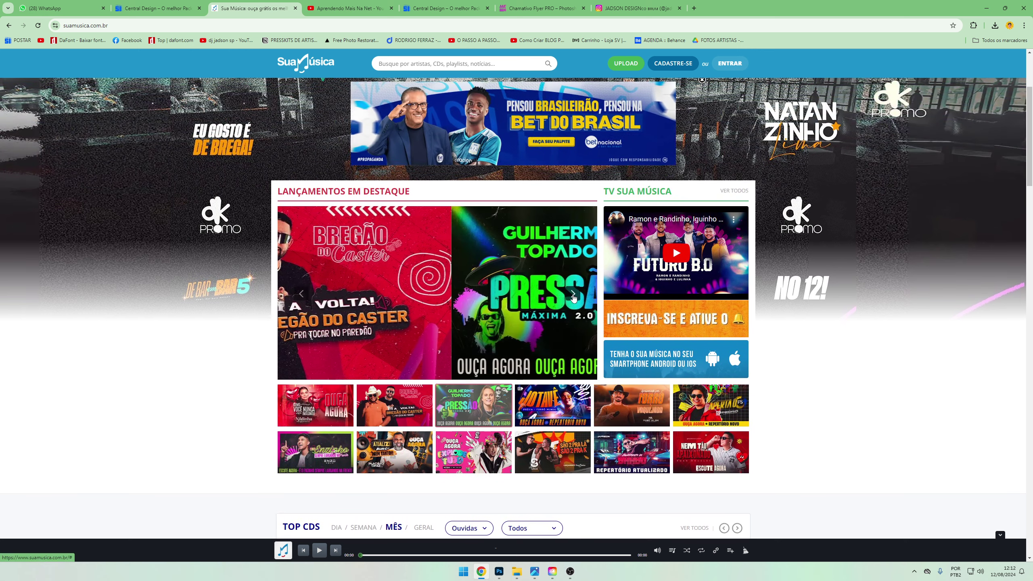
{"action": "left_click", "coordinate": [574, 296]}
{"action": "left_click", "coordinate": [572, 301]}
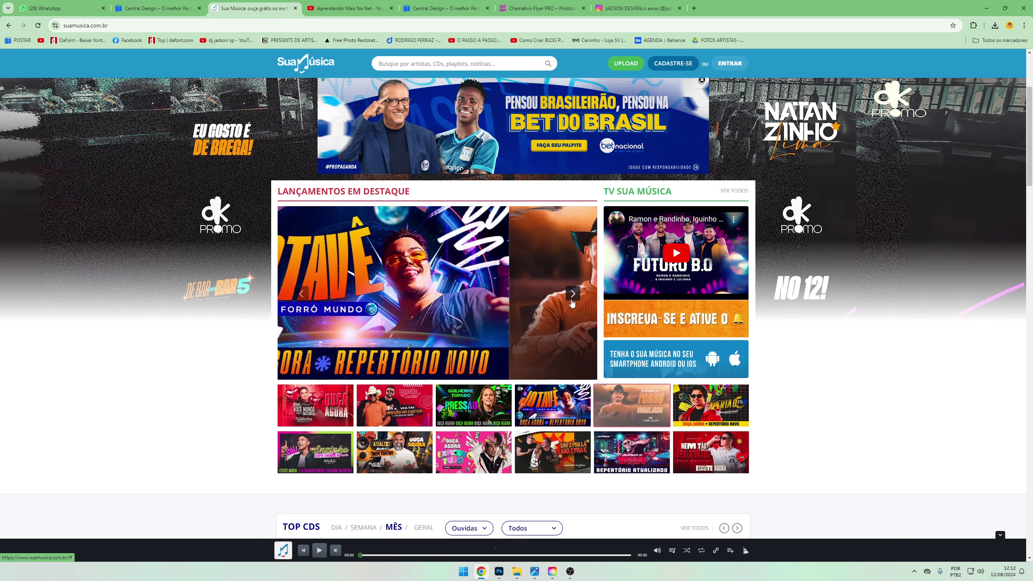
{"action": "left_click", "coordinate": [573, 301]}
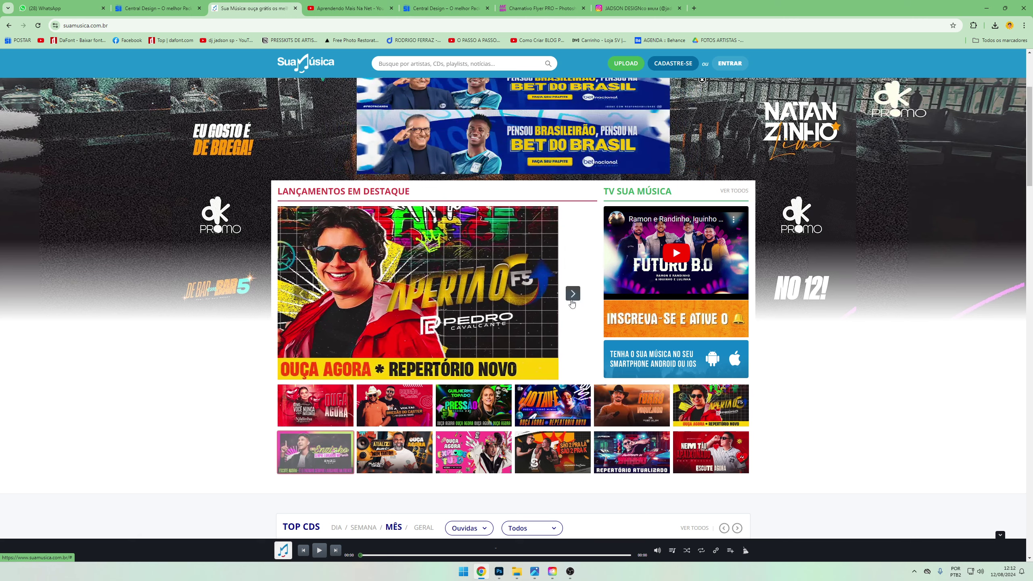
{"action": "left_click", "coordinate": [572, 302]}
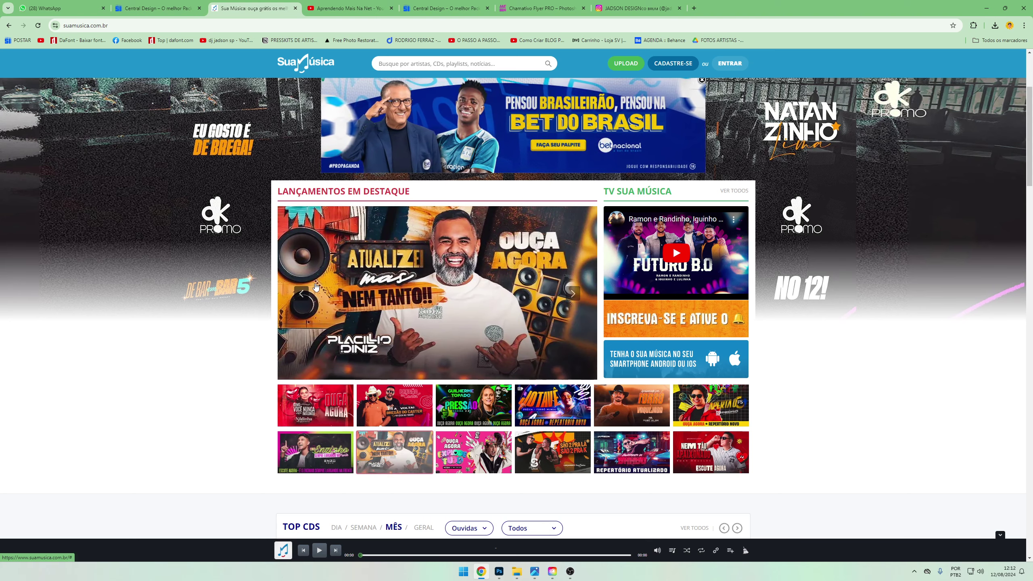
{"action": "left_click", "coordinate": [316, 287]}
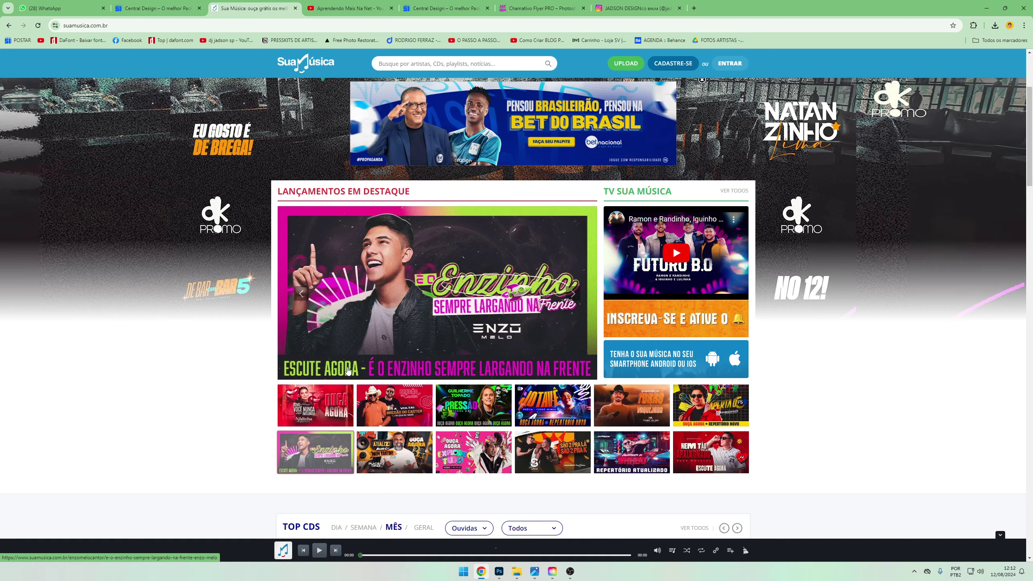
Scroll to ESTOURADOS and open the METEÓRICO 2.0 album page
{"action": "scroll", "coordinate": [354, 350], "scroll_direction": "down", "scroll_amount": 7}
{"action": "scroll", "coordinate": [366, 306], "scroll_direction": "up", "scroll_amount": 4}
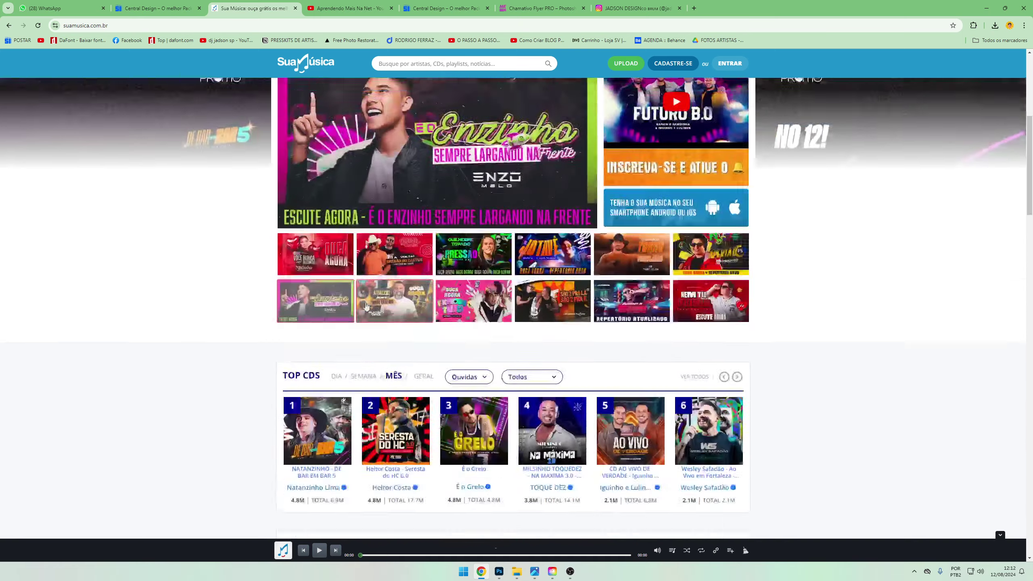
{"action": "scroll", "coordinate": [367, 306], "scroll_direction": "up", "scroll_amount": 3}
{"action": "scroll", "coordinate": [309, 326], "scroll_direction": "down", "scroll_amount": 10}
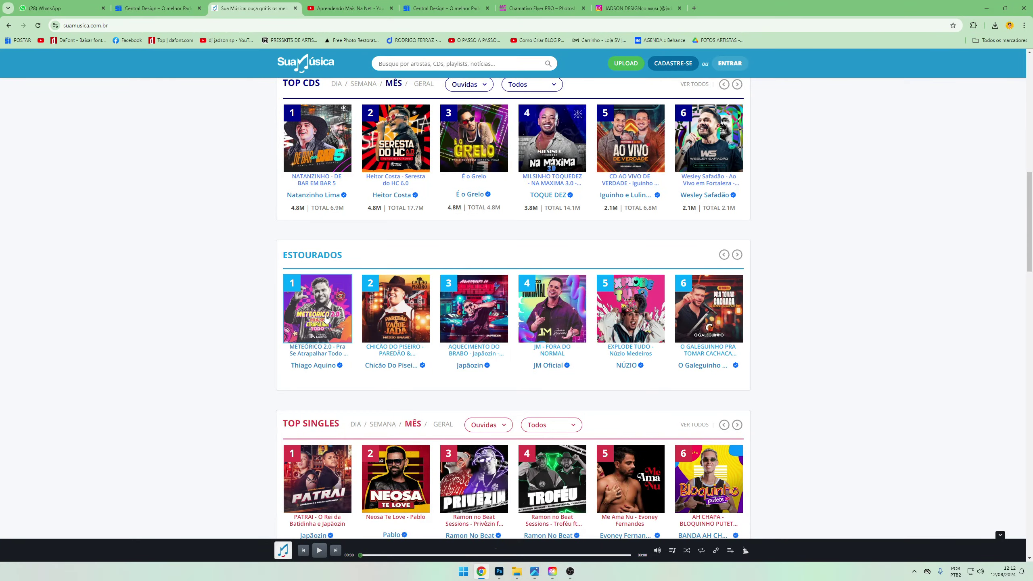
{"action": "left_click", "coordinate": [326, 319]}
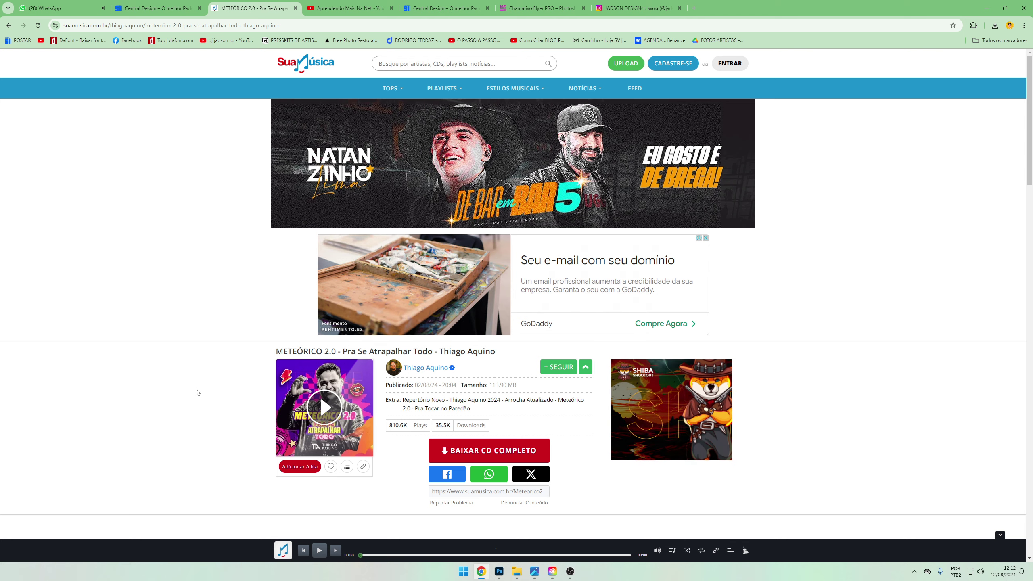
{"action": "scroll", "coordinate": [199, 393], "scroll_direction": "down", "scroll_amount": 5}
{"action": "scroll", "coordinate": [198, 390], "scroll_direction": "down", "scroll_amount": 6}
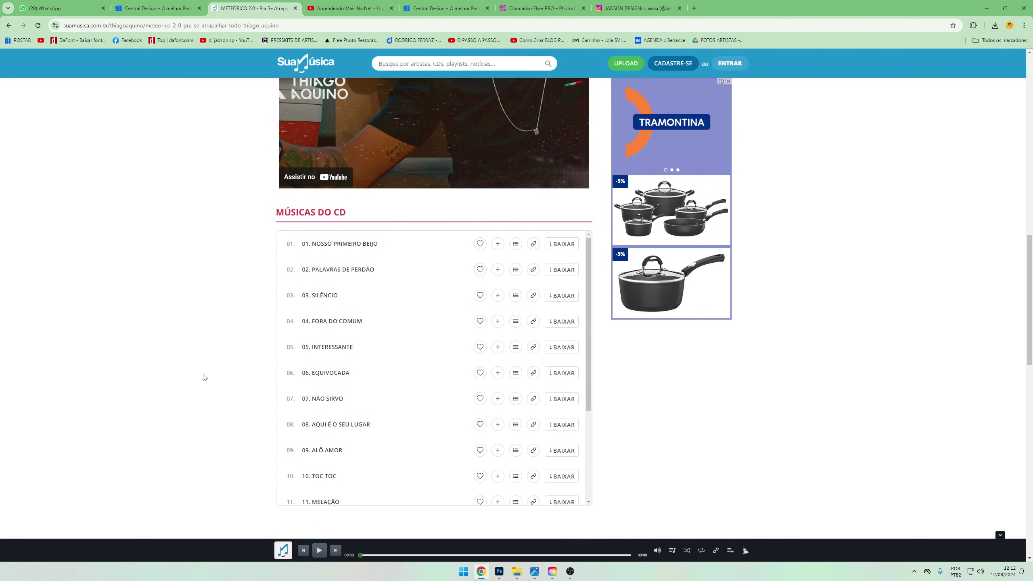
{"action": "scroll", "coordinate": [204, 389], "scroll_direction": "up", "scroll_amount": 11}
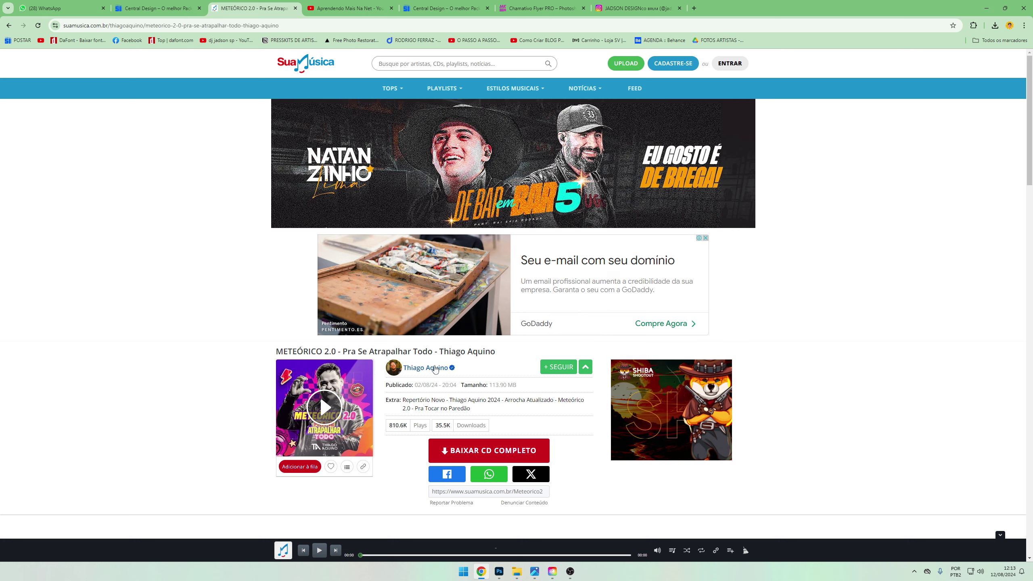
Visit the artist's profile, then return to the METEÓRICO 2.0 album page
{"action": "left_click", "coordinate": [435, 369]}
{"action": "left_click", "coordinate": [353, 413]}
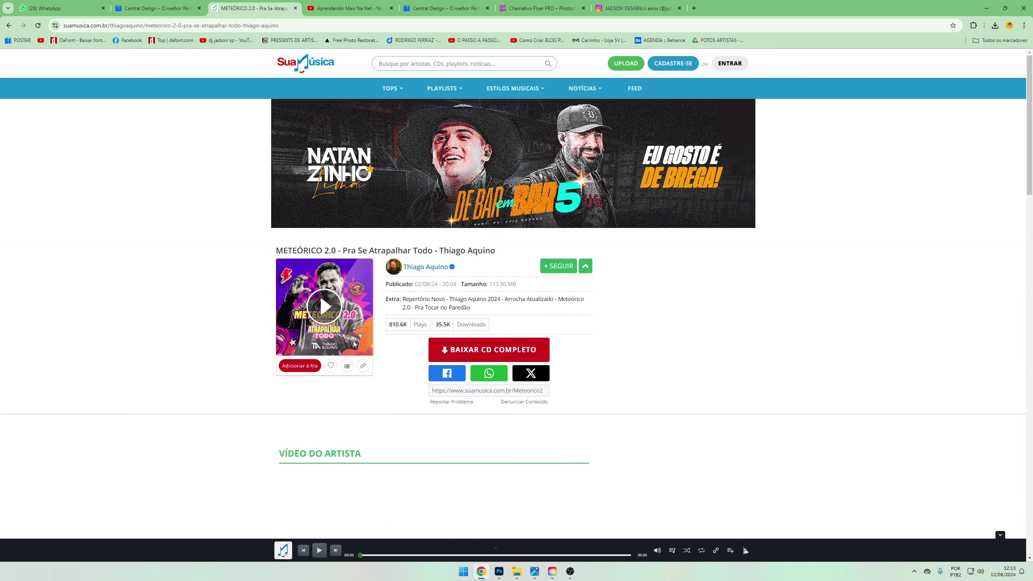
{"action": "right_click", "coordinate": [358, 277]}
{"action": "left_click", "coordinate": [168, 312]}
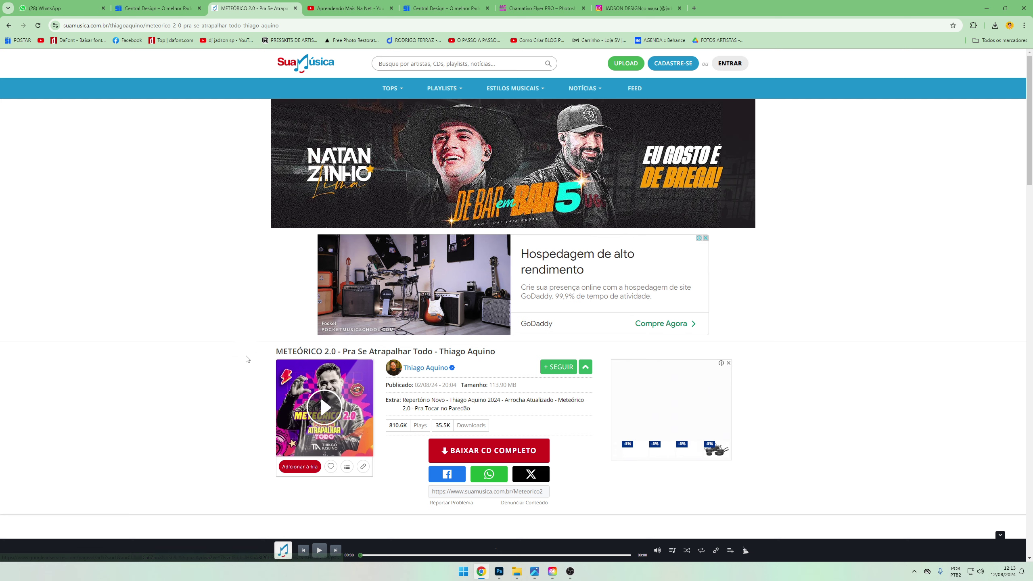
{"action": "scroll", "coordinate": [247, 360], "scroll_direction": "down", "scroll_amount": 3}
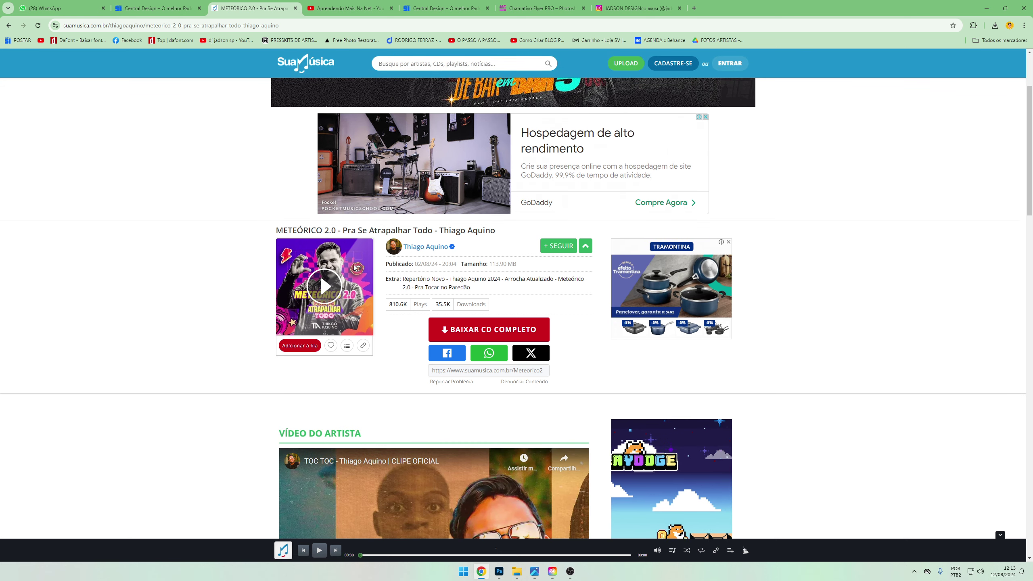
{"action": "scroll", "coordinate": [369, 337], "scroll_direction": "up", "scroll_amount": 3}
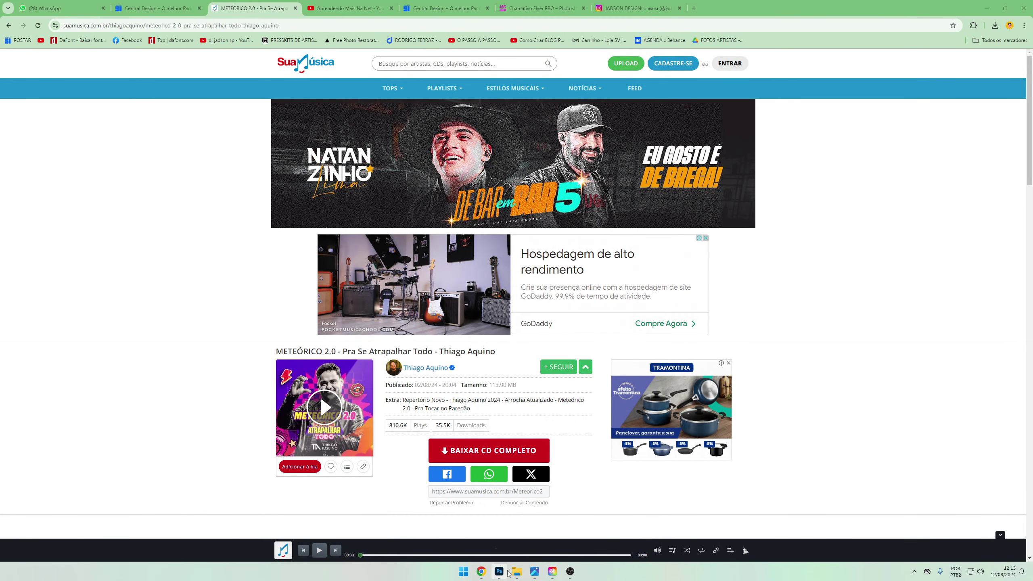
{"action": "left_click", "coordinate": [500, 571]}
Paste the album-page screenshot and sample violet from the cover as the foreground colour
{"action": "key", "text": "ctrl+v"}
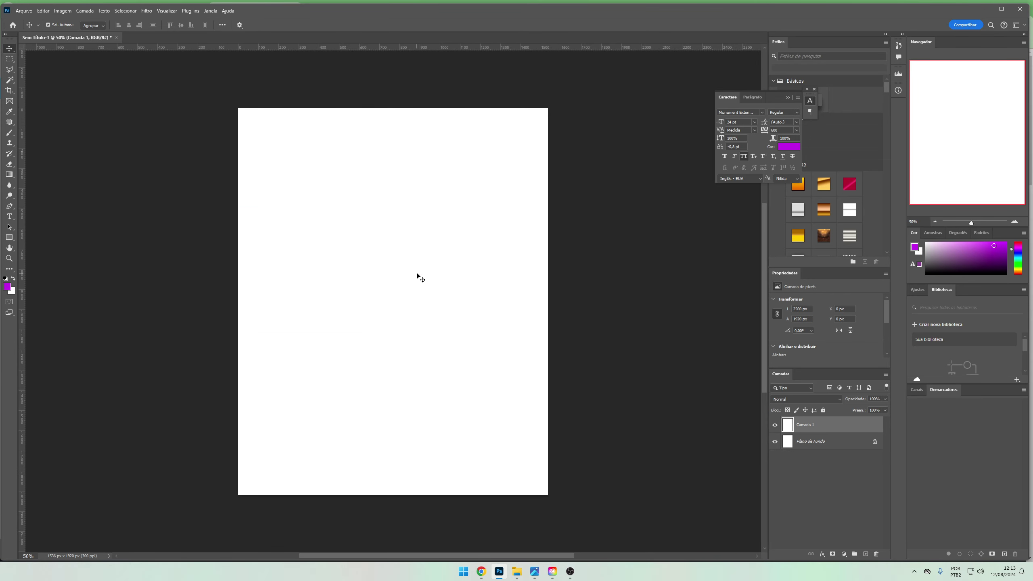
{"action": "scroll", "coordinate": [417, 276], "scroll_direction": "up", "scroll_amount": 3}
{"action": "left_click_drag", "start_coordinate": [417, 273], "coordinate": [394, 41]}
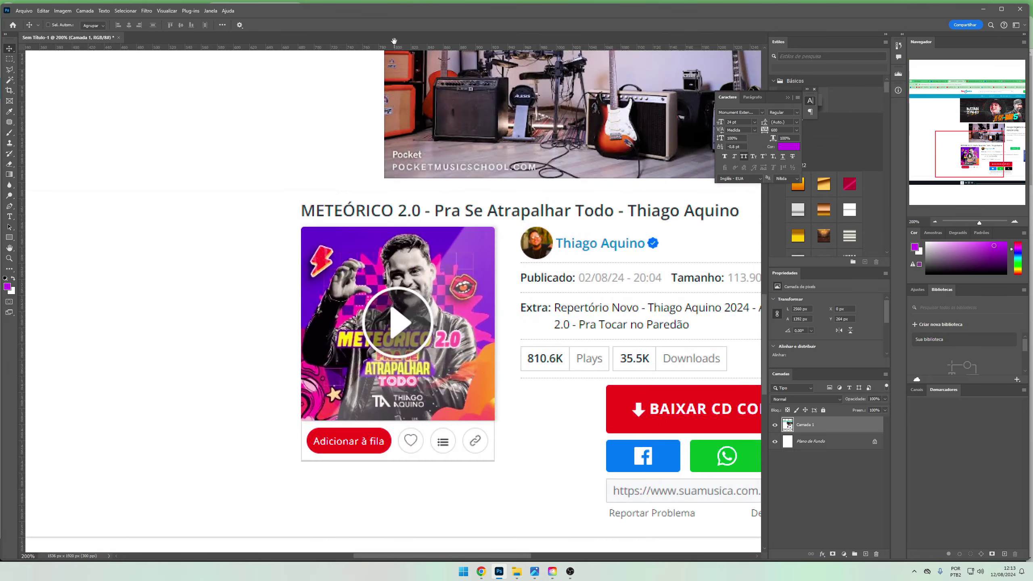
{"action": "left_click", "coordinate": [7, 286]}
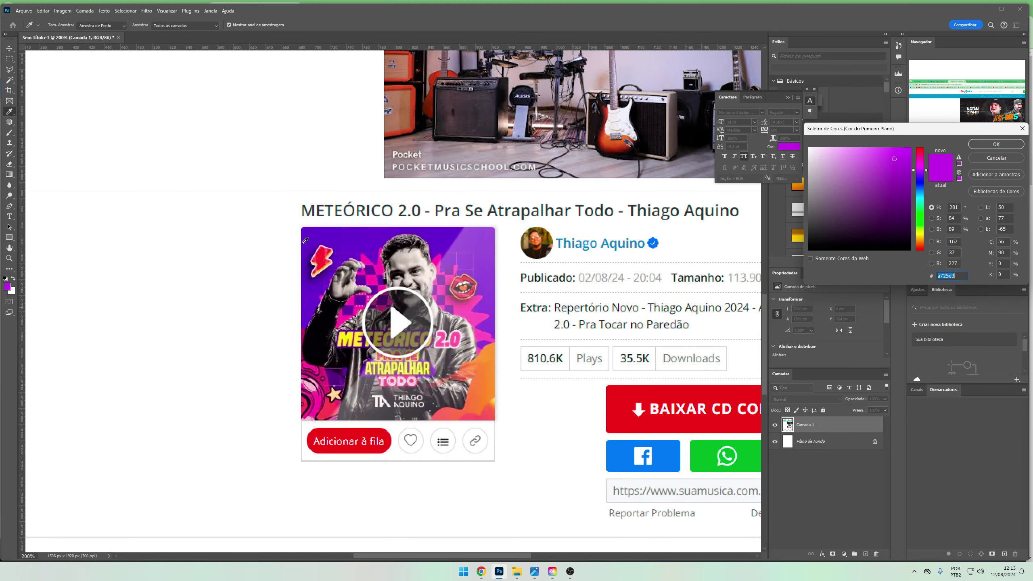
{"action": "left_click", "coordinate": [354, 235]}
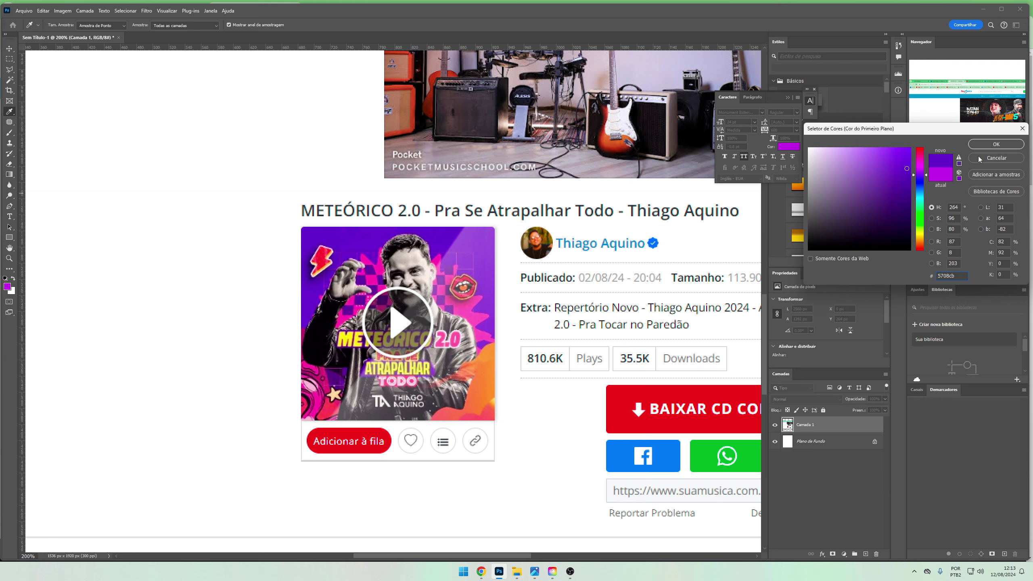
{"action": "key", "text": "Escape"}
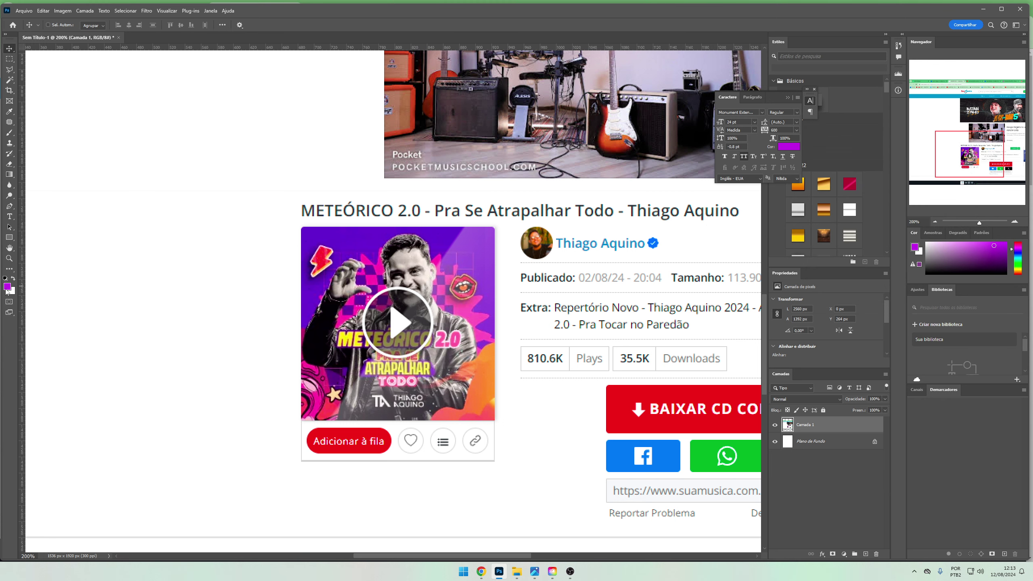
{"action": "left_click", "coordinate": [12, 116]}
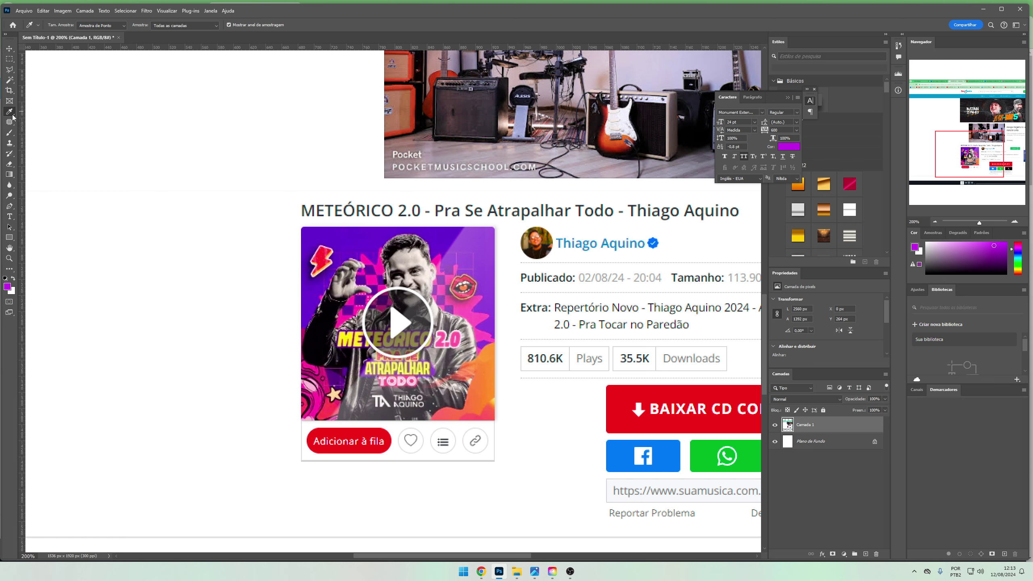
{"action": "left_click", "coordinate": [7, 288]}
{"action": "left_click", "coordinate": [377, 241]}
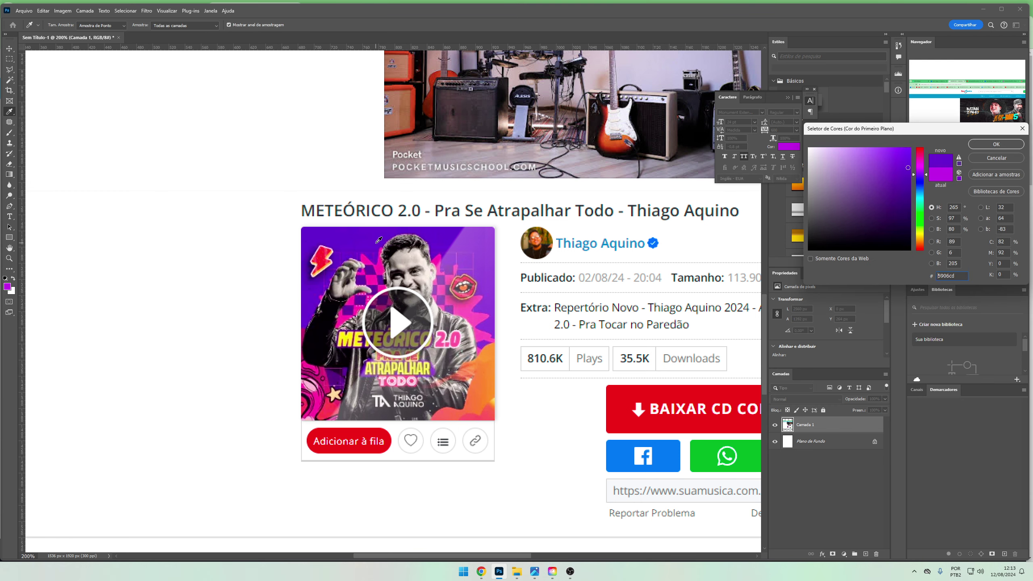
{"action": "left_click", "coordinate": [996, 144]}
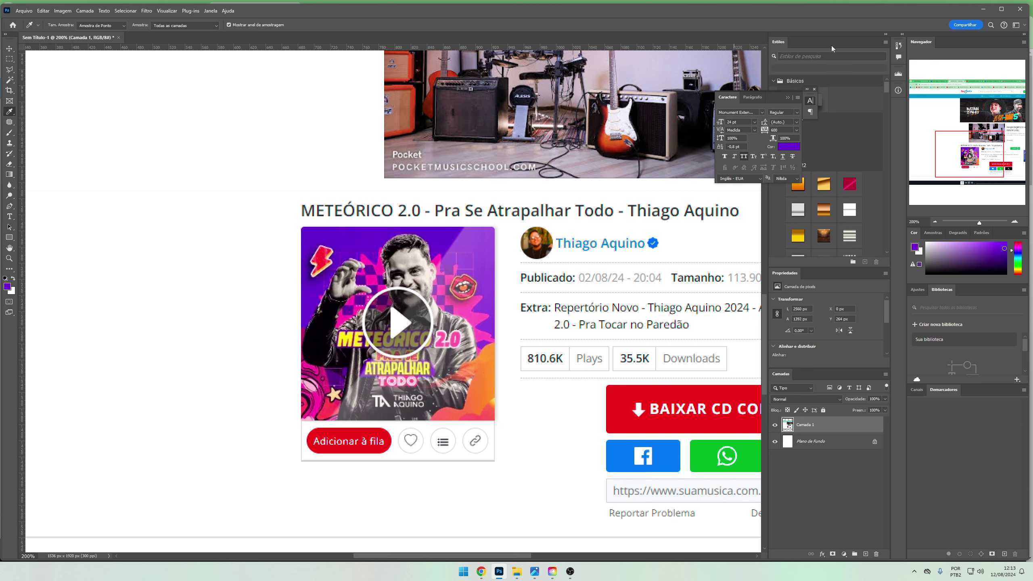
Add orange, pink and yellow swatches from the album art, then delete the screenshot layer
{"action": "left_click", "coordinate": [934, 235]}
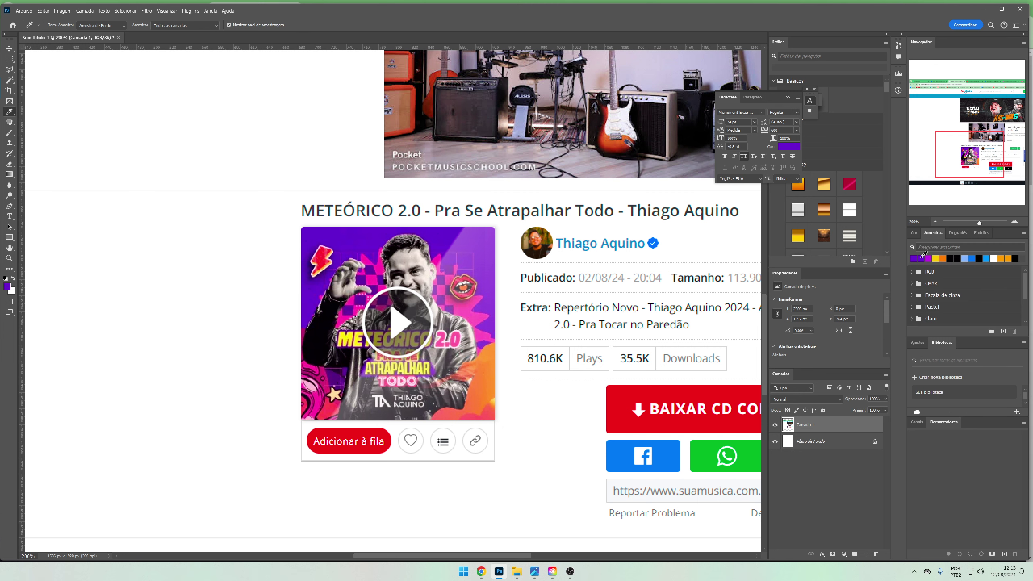
{"action": "left_click", "coordinate": [490, 370]}
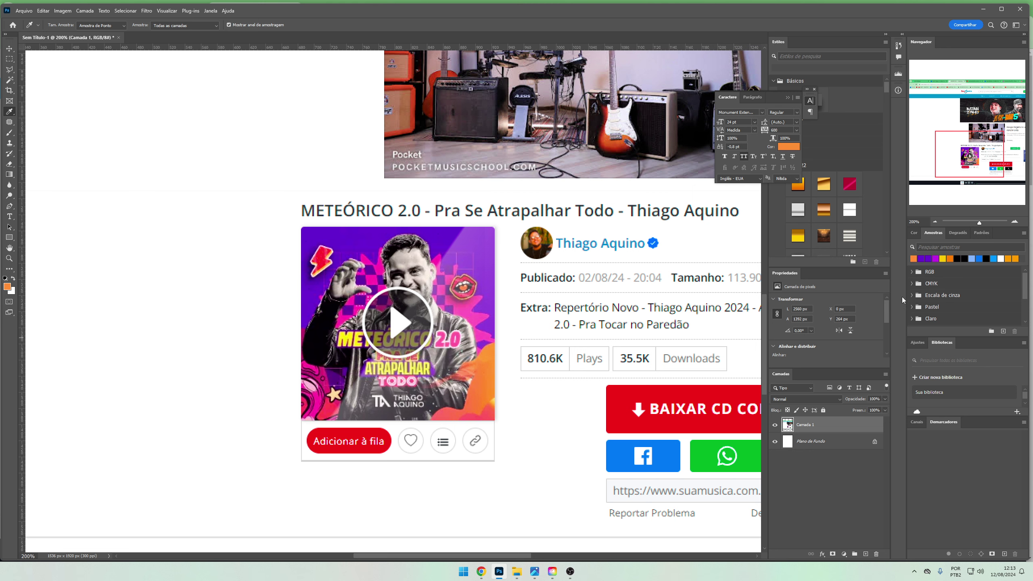
{"action": "left_click", "coordinate": [321, 400]}
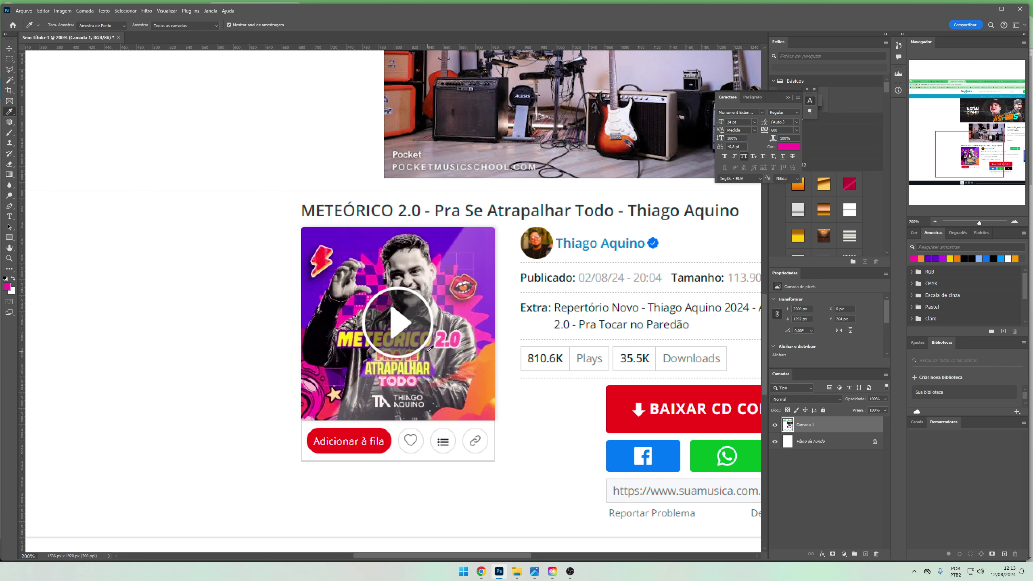
{"action": "left_click", "coordinate": [404, 367]}
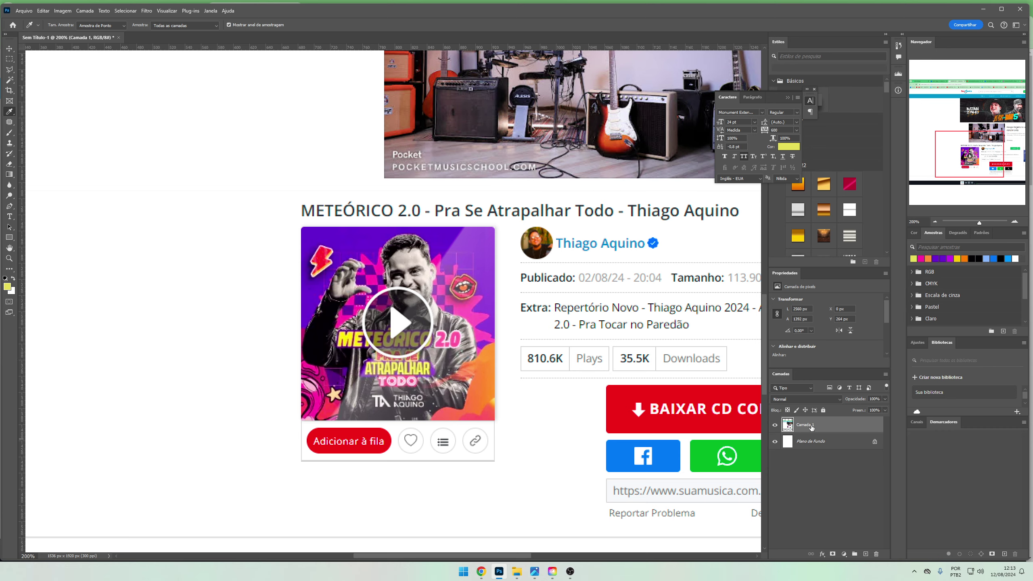
{"action": "key", "text": "Delete"}
{"action": "scroll", "coordinate": [695, 344], "scroll_direction": "down", "scroll_amount": 3}
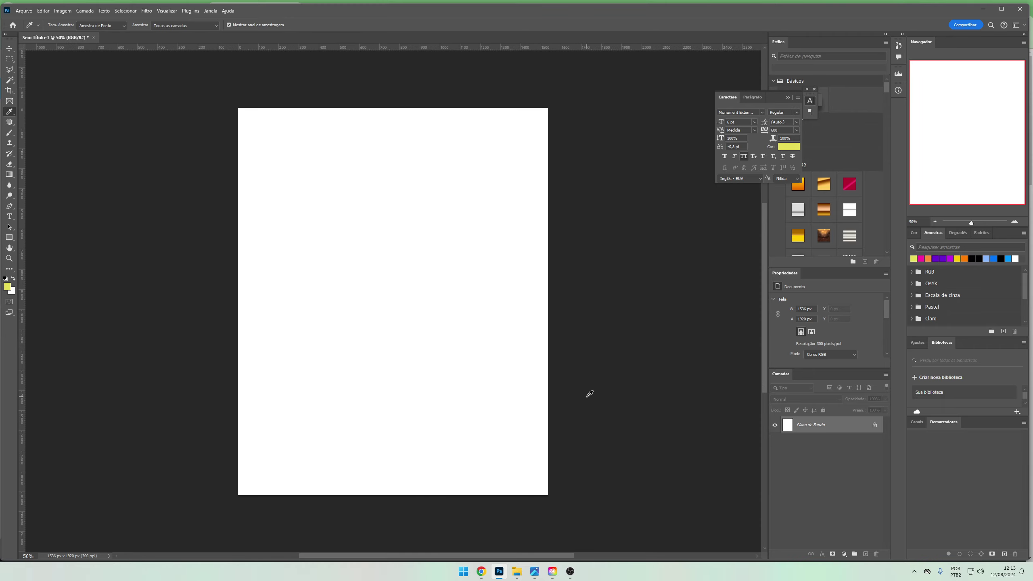
{"action": "left_click", "coordinate": [516, 572]}
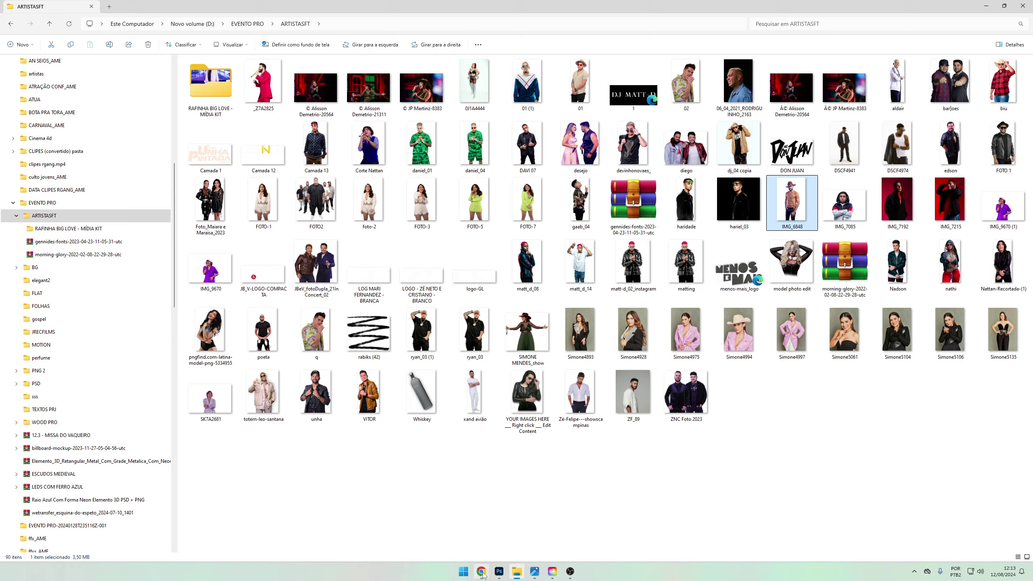
Search 'raf' on Instagram and open the singer's profile posts grid
{"action": "key", "text": "alt+Tab"}
{"action": "left_click", "coordinate": [647, 8]}
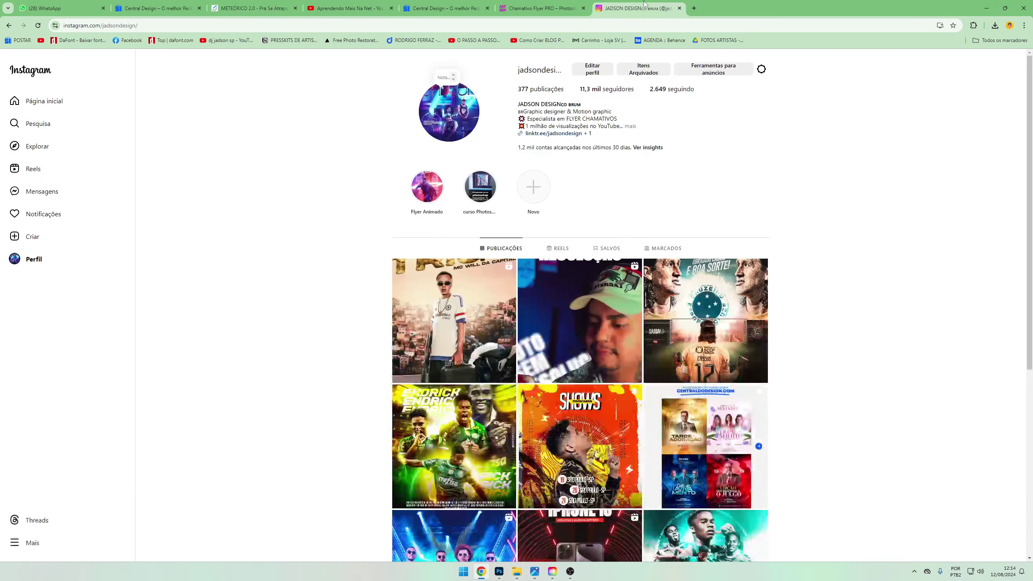
{"action": "left_click", "coordinate": [51, 124]}
{"action": "type", "text": "rafubga"}
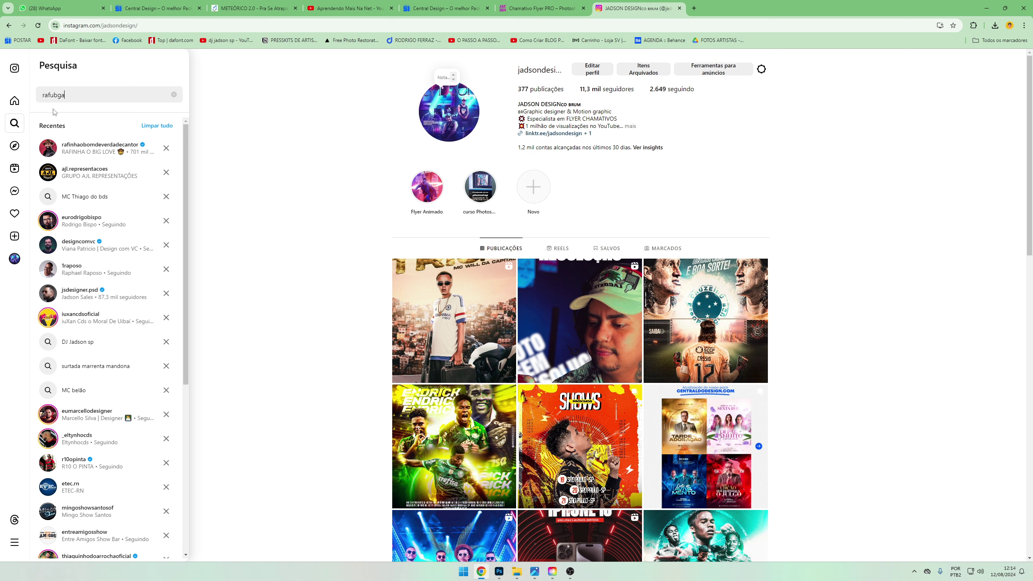
{"action": "key", "text": "ctrl+a"}
{"action": "type", "text": "r"}
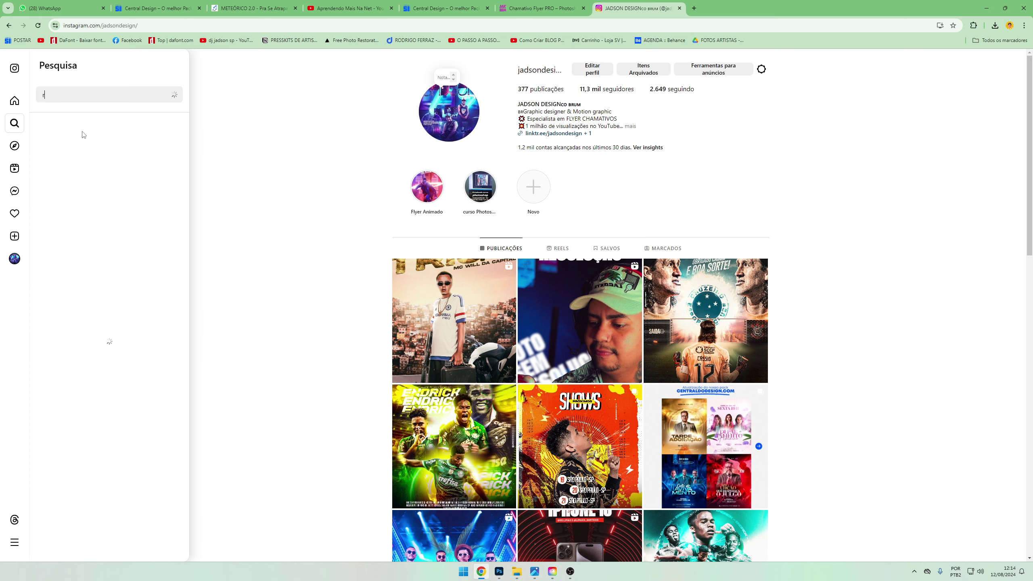
{"action": "type", "text": "af"}
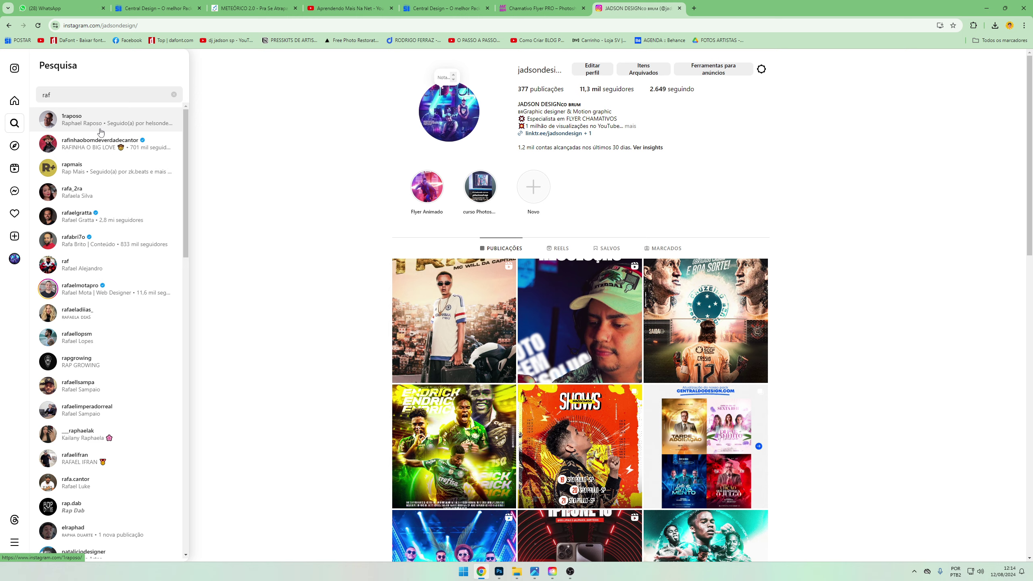
{"action": "left_click", "coordinate": [101, 135]}
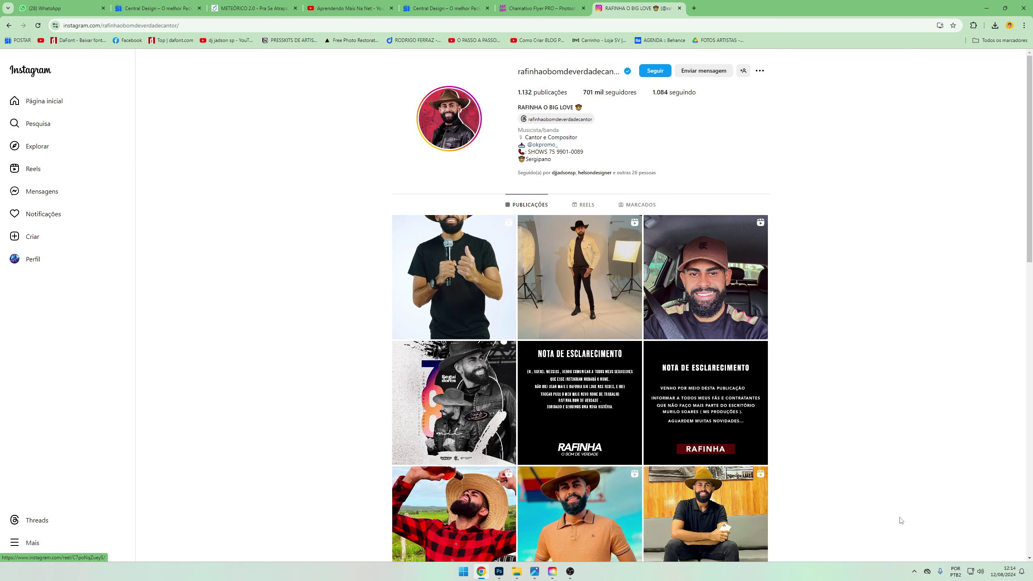
{"action": "scroll", "coordinate": [625, 208], "scroll_direction": "down", "scroll_amount": 5}
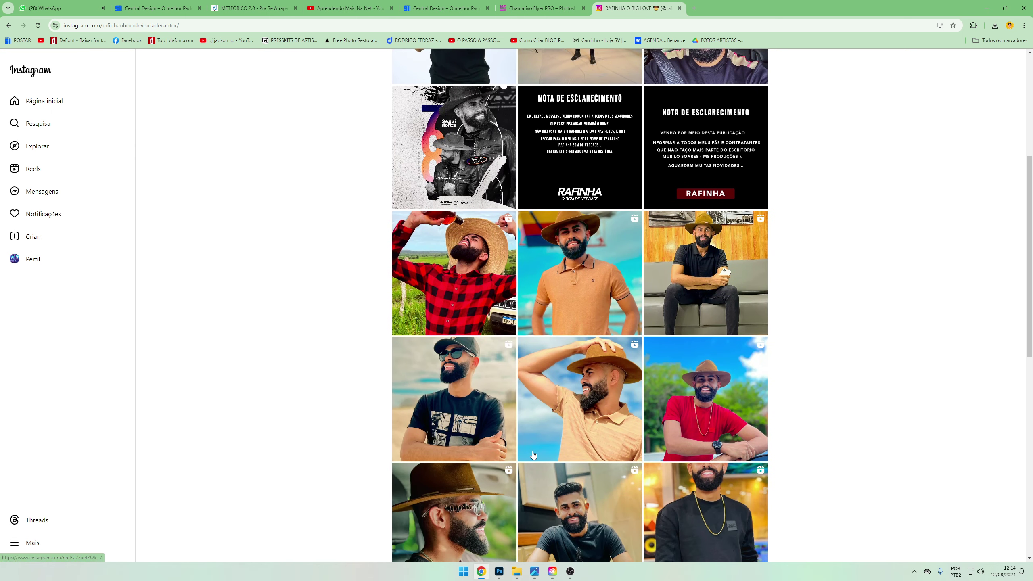
{"action": "scroll", "coordinate": [626, 208], "scroll_direction": "up", "scroll_amount": 5}
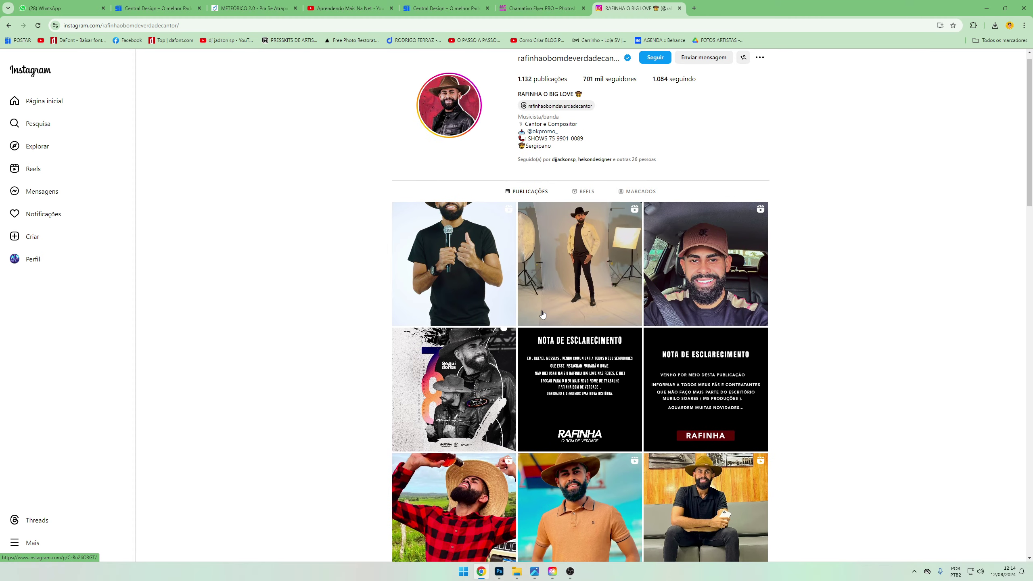
Place the IMG_6848 cowboy portrait from the artist photo folder onto the canvas
{"action": "key", "text": "alt+Tab"}
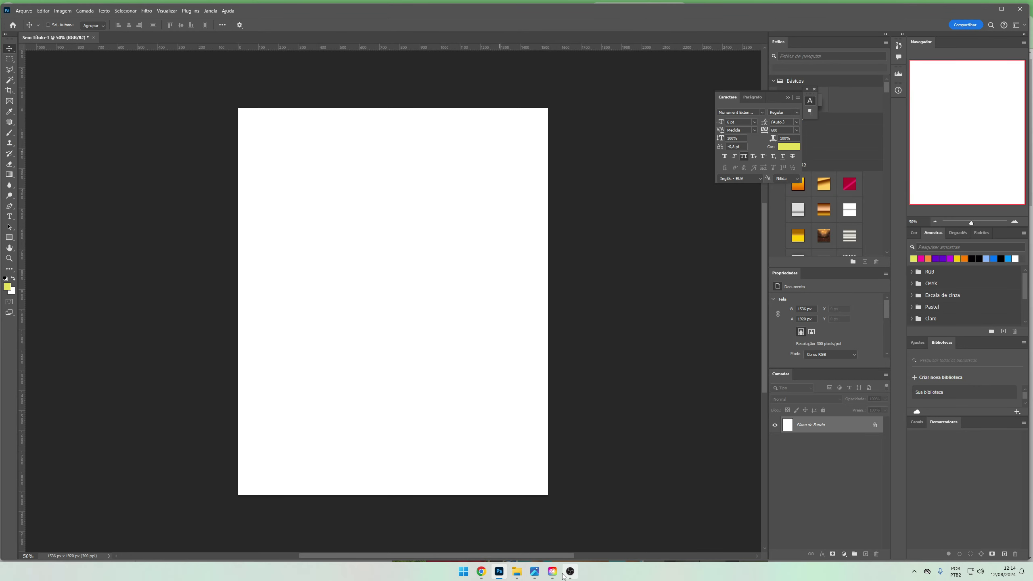
{"action": "right_click", "coordinate": [535, 574]}
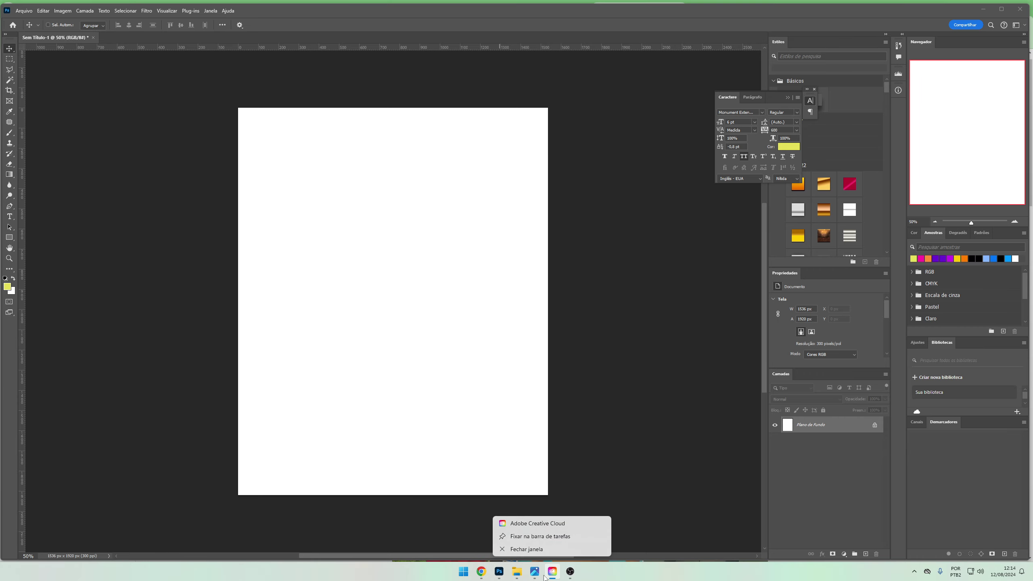
{"action": "left_click", "coordinate": [535, 549]}
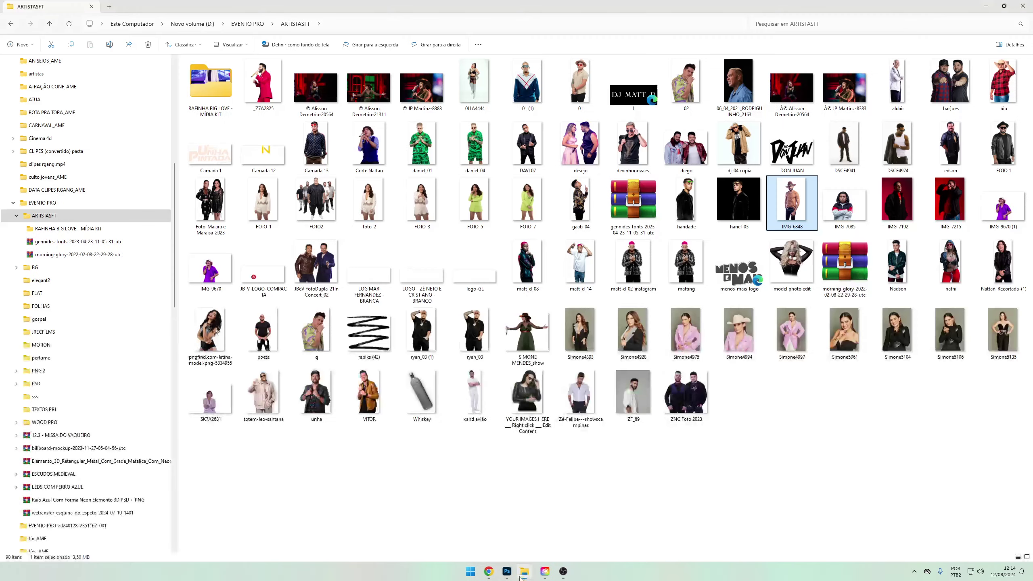
{"action": "mouse_move", "coordinate": [792, 201]}
{"action": "left_mouse_down"}
{"action": "mouse_move", "coordinate": [512, 577]}
{"action": "mouse_move", "coordinate": [453, 368]}
{"action": "left_mouse_up"}
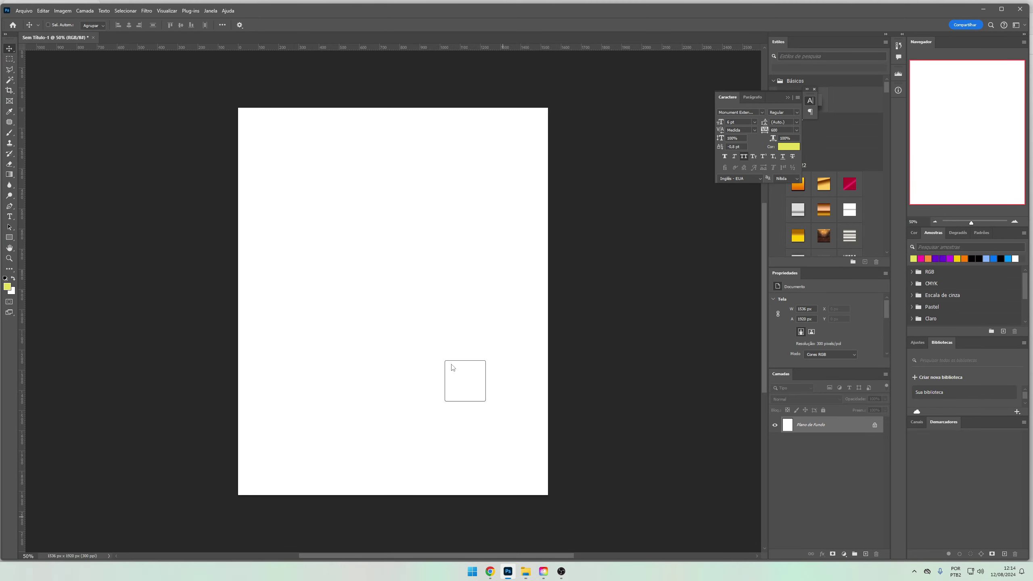
{"action": "left_click_drag", "start_coordinate": [434, 271], "coordinate": [419, 231]}
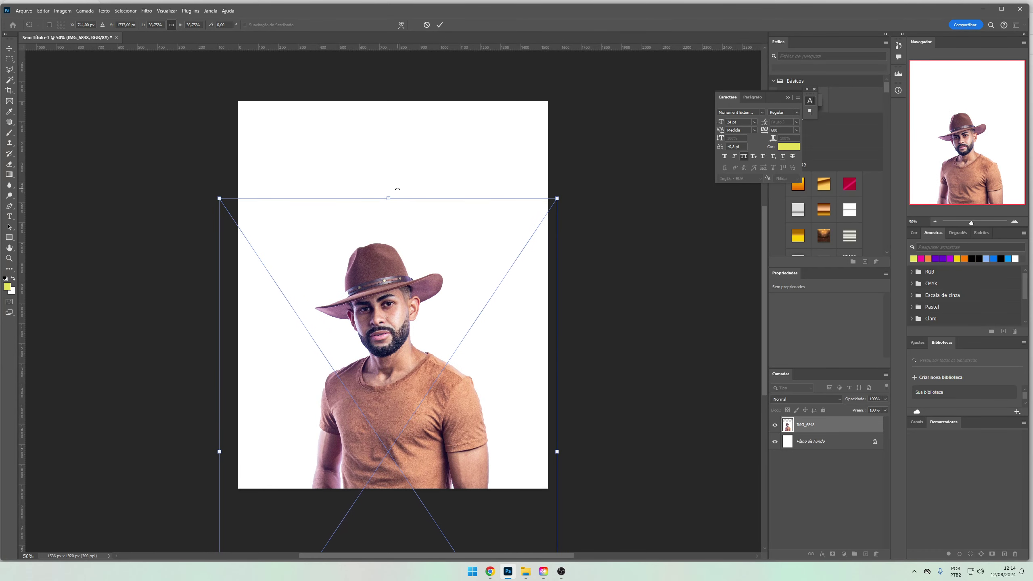
{"action": "left_click", "coordinate": [833, 425]}
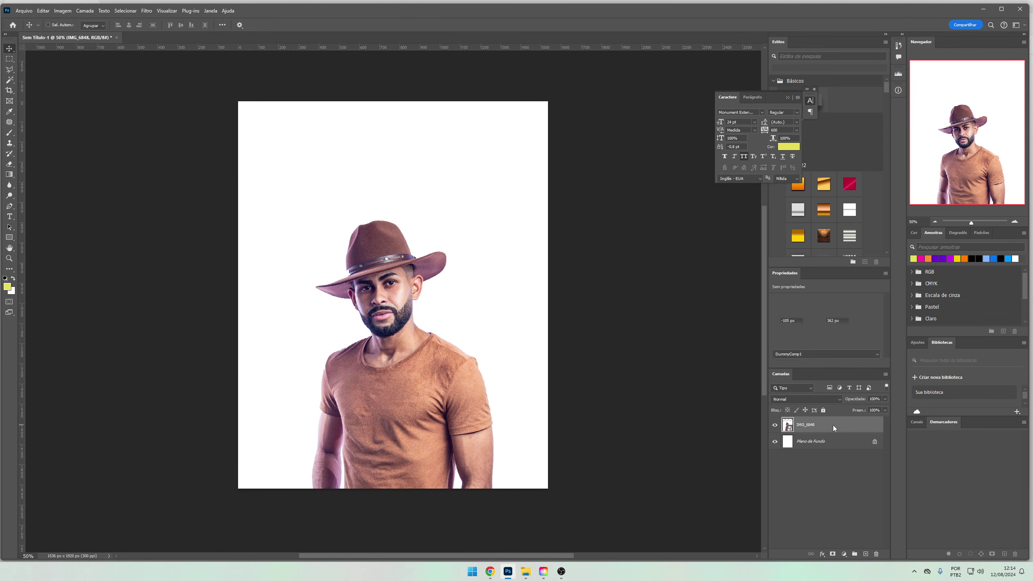
Mask out the portrait's white background with Magic Wand and convert it to a smart object
{"action": "left_click", "coordinate": [11, 82]}
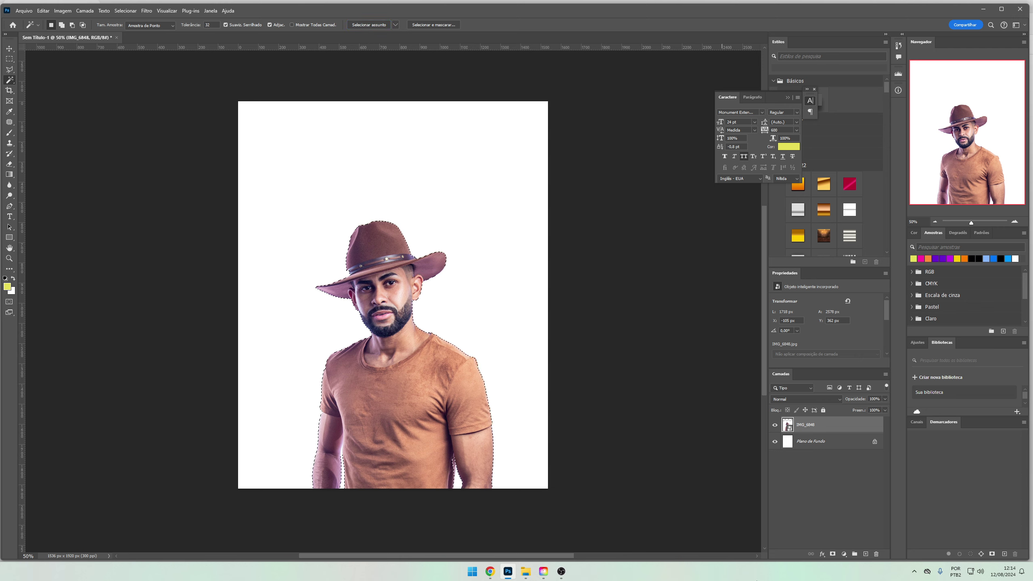
{"action": "left_click", "coordinate": [833, 554]}
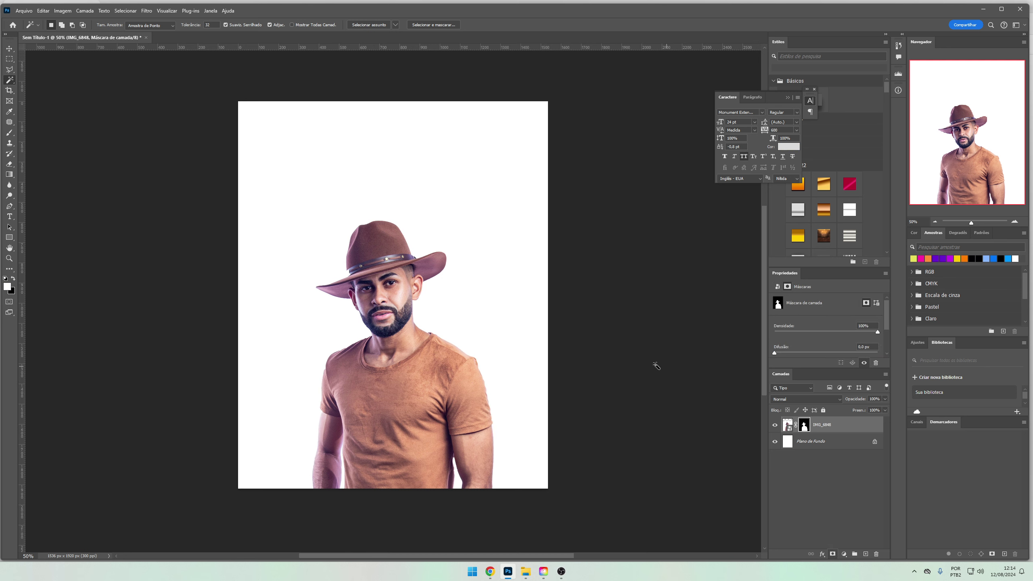
{"action": "right_click", "coordinate": [850, 431]}
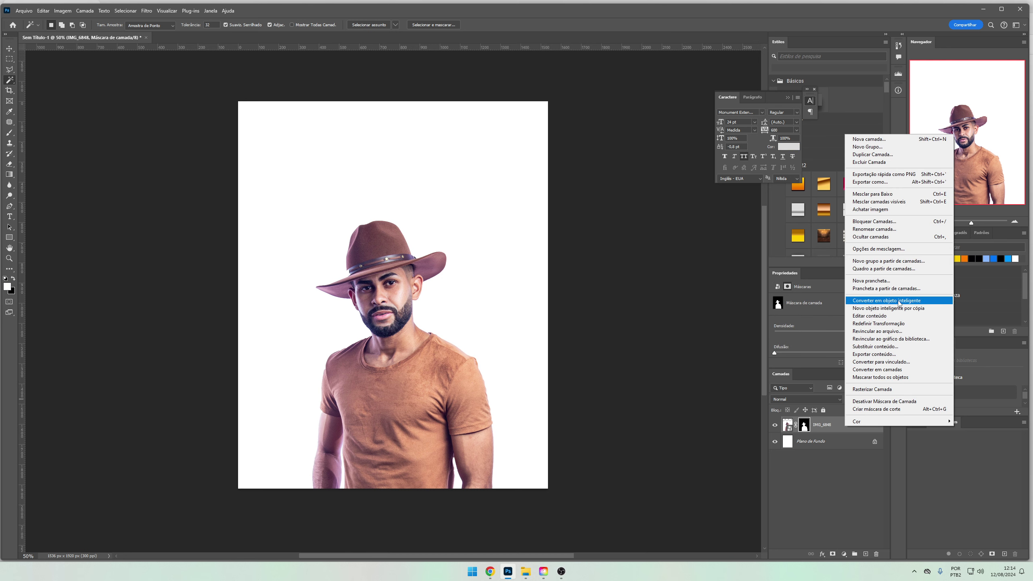
{"action": "left_click", "coordinate": [897, 303]}
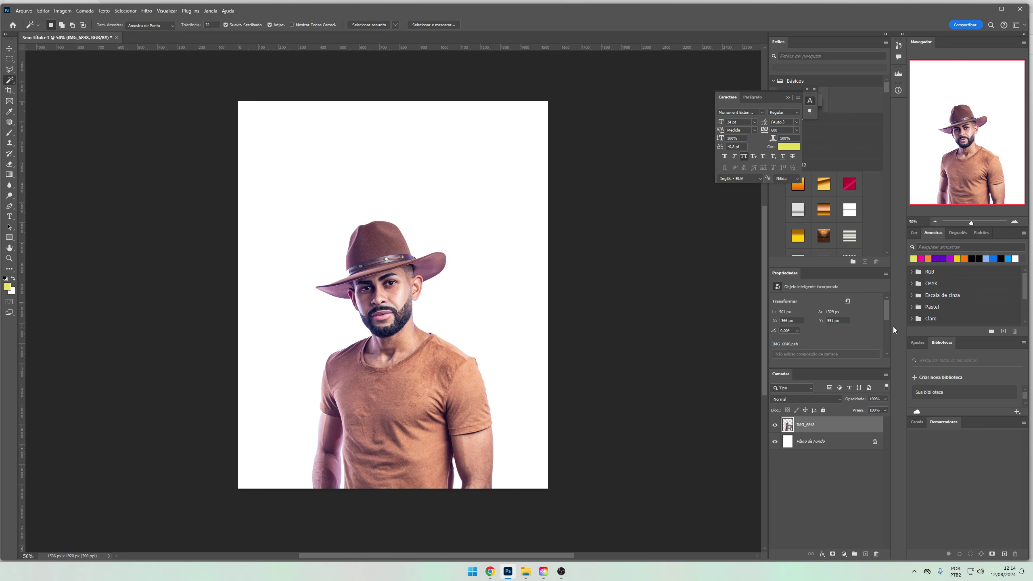
{"action": "left_click", "coordinate": [147, 11]}
Apply a Topaz Adjust 5 Dynamic Pop preset to the portrait as a smart filter
{"action": "mouse_move", "coordinate": [226, 189]}
{"action": "left_click", "coordinate": [285, 184]}
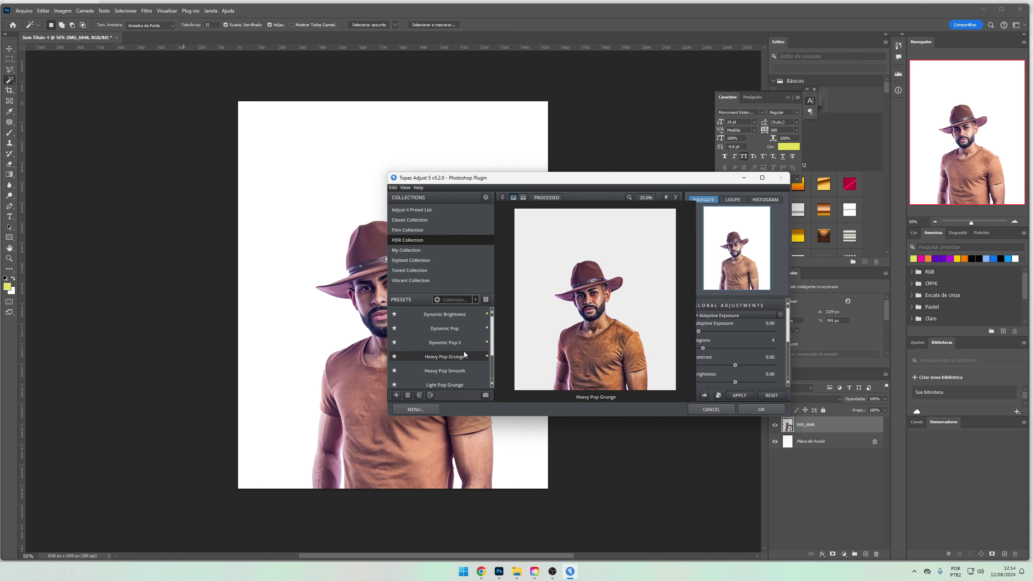
{"action": "left_click", "coordinate": [464, 342]}
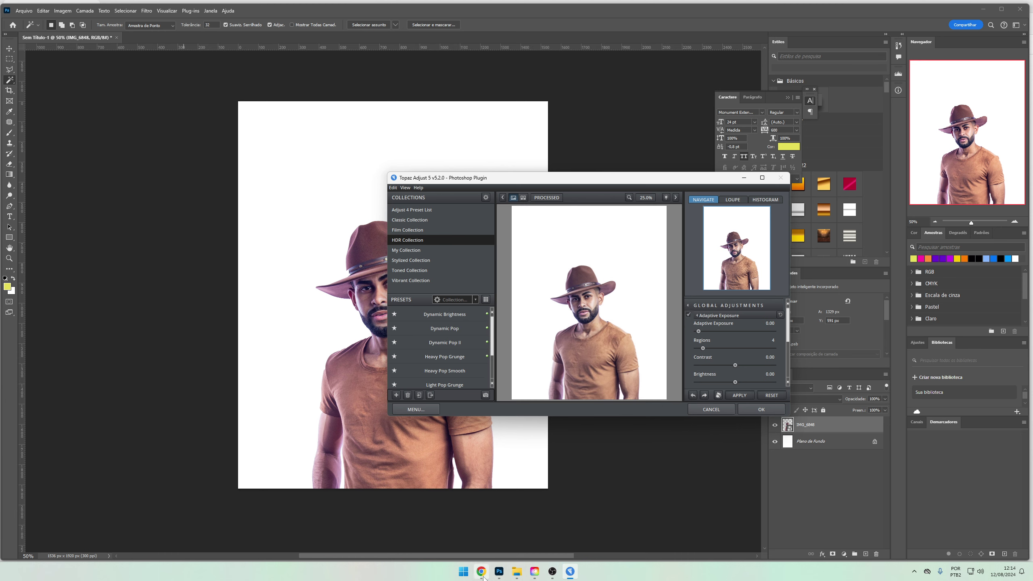
{"action": "left_click", "coordinate": [481, 572]}
{"action": "left_click", "coordinate": [446, 8]}
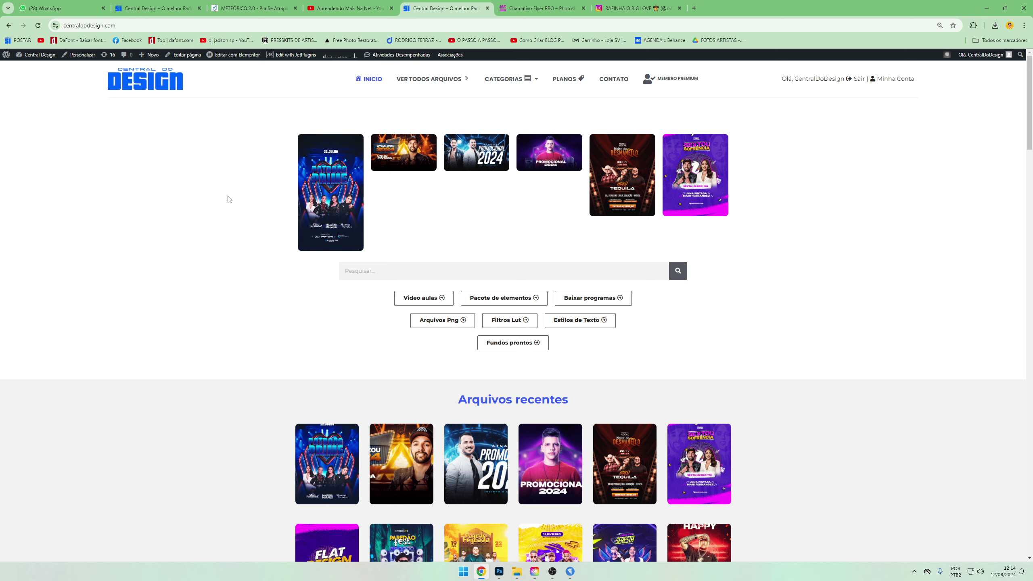
{"action": "left_click", "coordinate": [500, 571]}
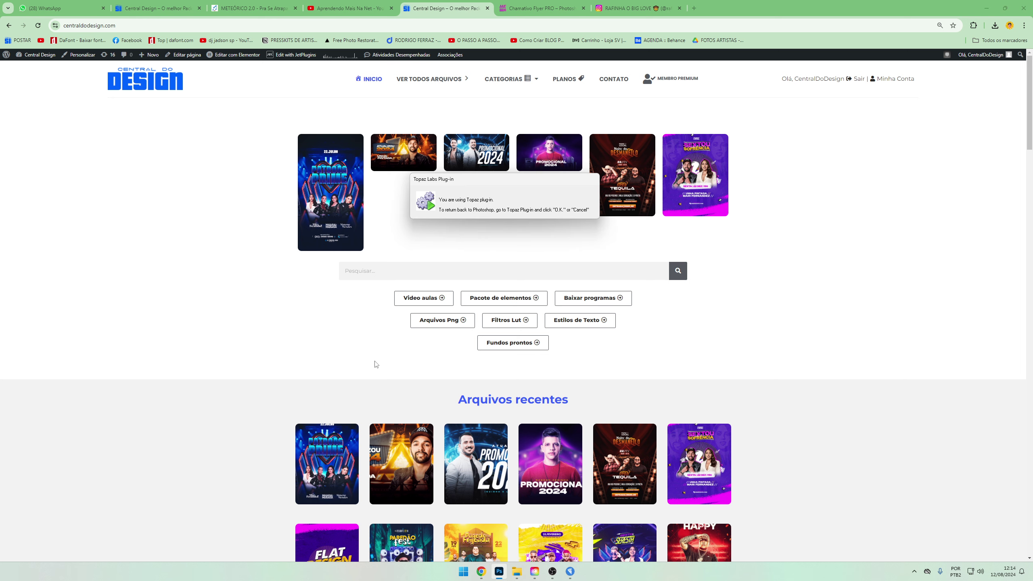
{"action": "left_click", "coordinate": [570, 572]}
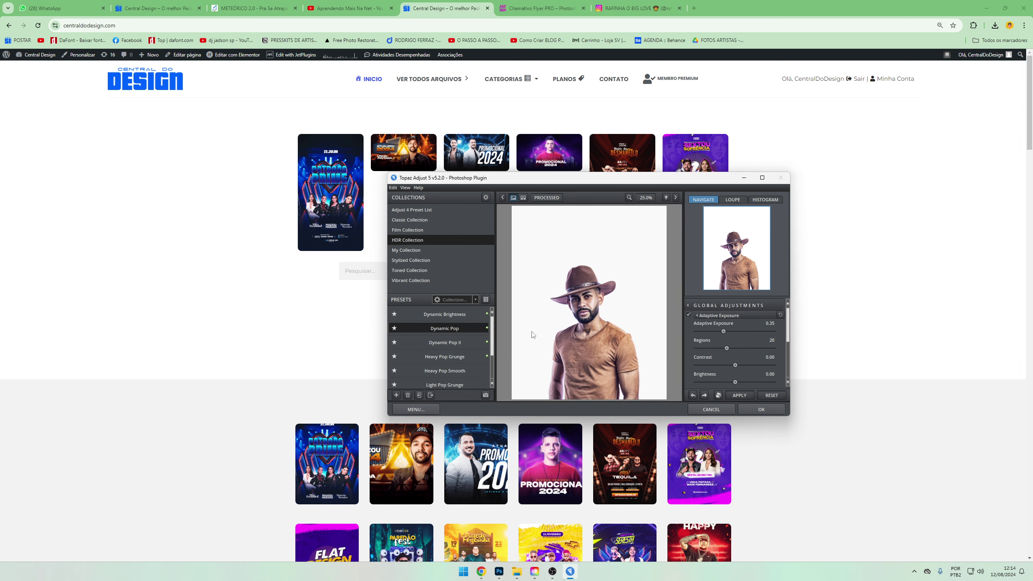
{"action": "left_click", "coordinate": [713, 408]}
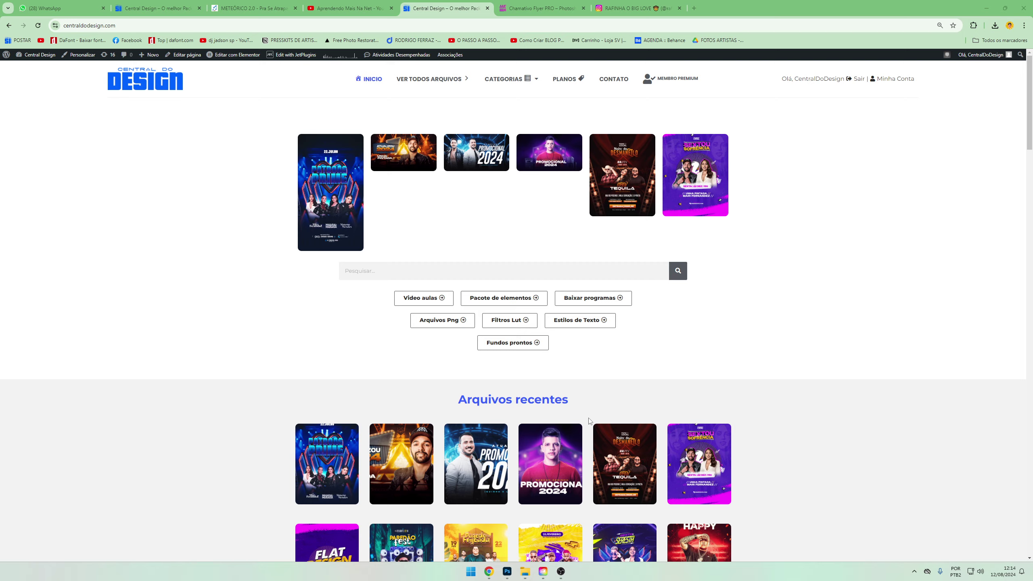
Nudge the portrait right and collapse the filtered layer into a smart object
{"action": "key", "text": "v"}
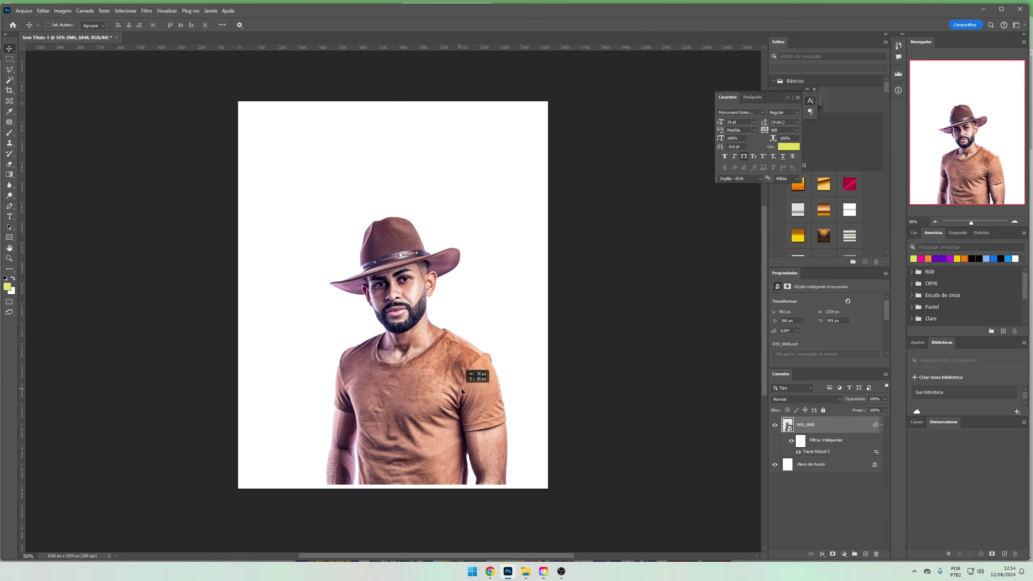
{"action": "left_click_drag", "start_coordinate": [464, 385], "coordinate": [476, 385]}
{"action": "right_click", "coordinate": [819, 423]}
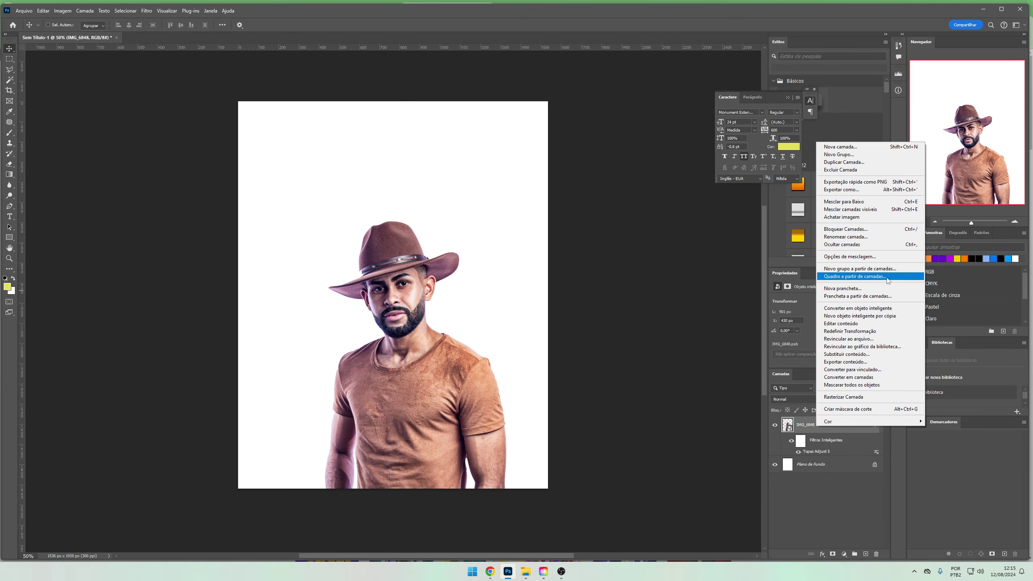
{"action": "left_click", "coordinate": [858, 308]}
{"action": "left_click", "coordinate": [775, 425]}
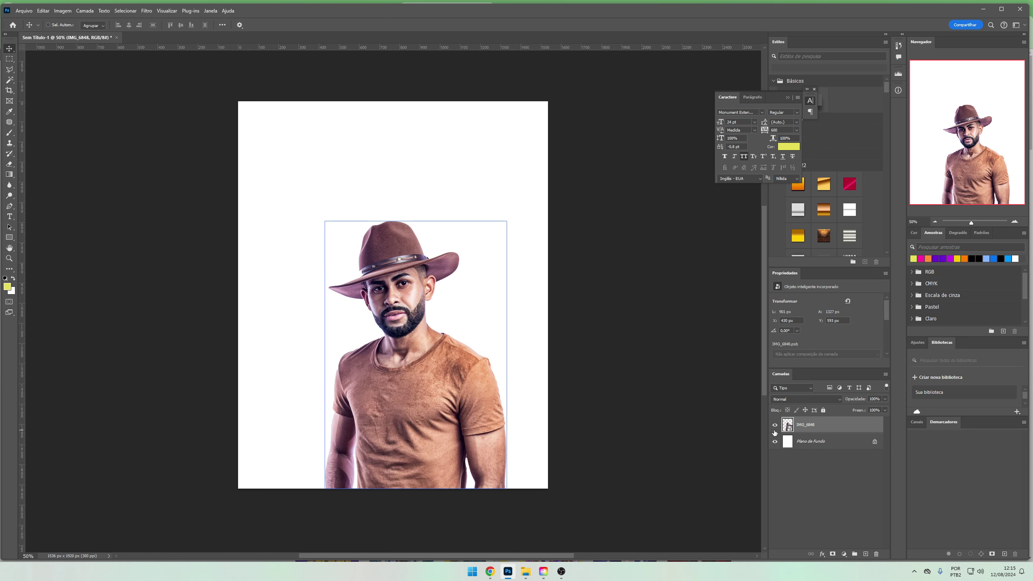
{"action": "left_click", "coordinate": [814, 442]}
Add a #5906cd Solid Color fill layer behind the portrait and nudge him left
{"action": "left_click", "coordinate": [845, 554]}
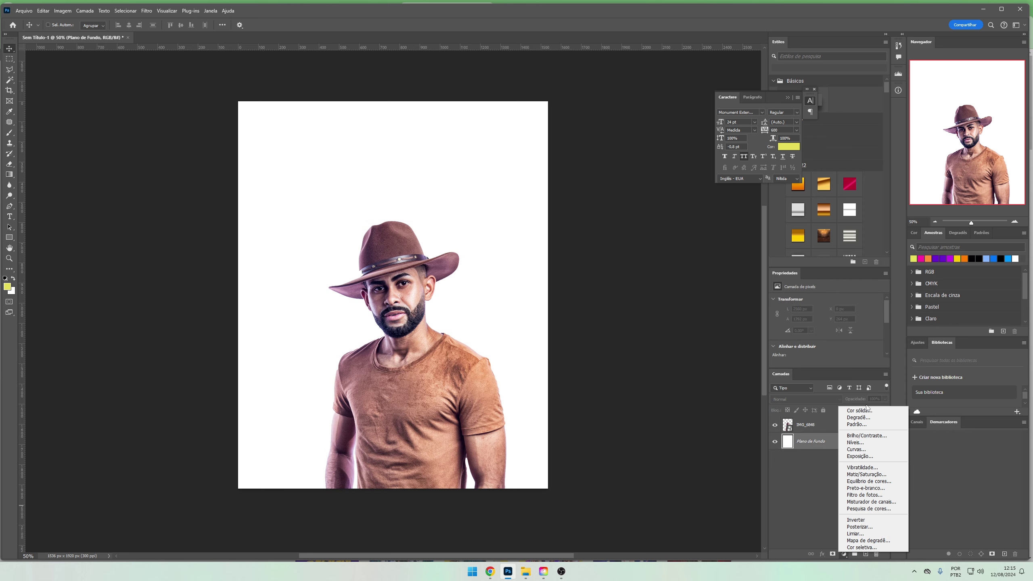
{"action": "left_click", "coordinate": [865, 409]}
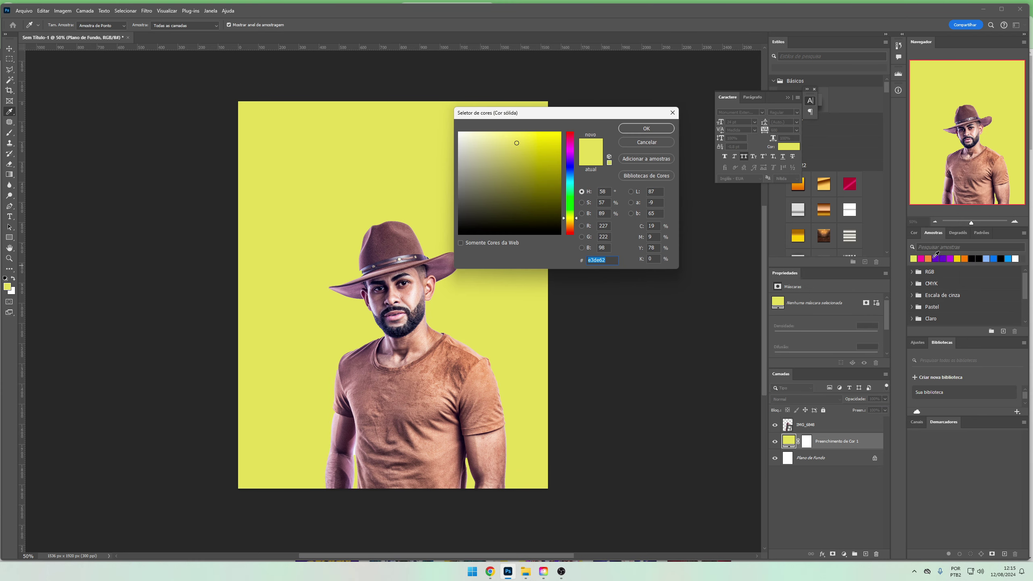
{"action": "left_click", "coordinate": [935, 258]}
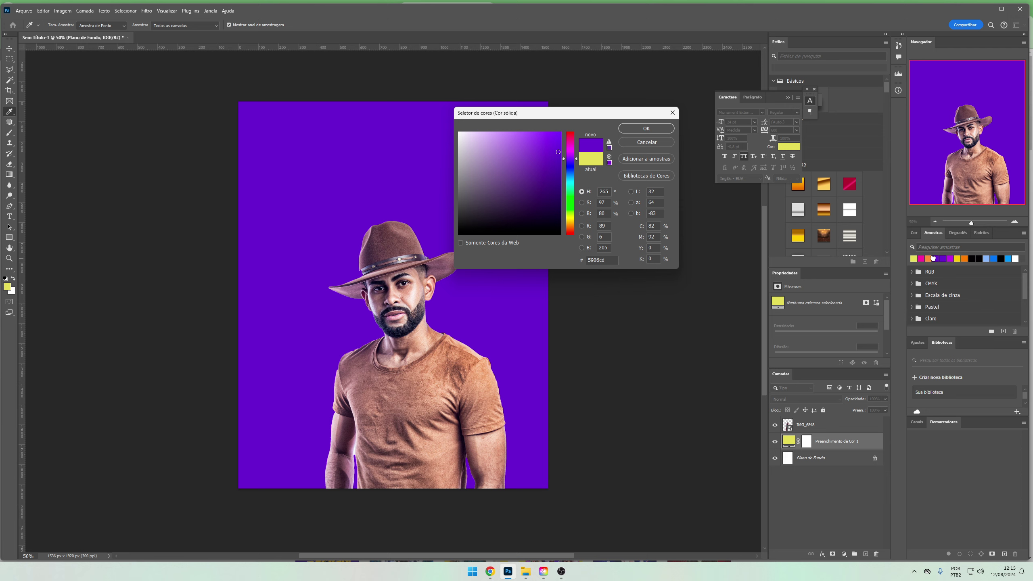
{"action": "left_click", "coordinate": [647, 129]}
{"action": "left_click", "coordinate": [806, 424]}
{"action": "key", "text": "v"}
{"action": "left_click_drag", "start_coordinate": [554, 437], "coordinate": [548, 436]}
Open the EVENTO PRO > FLAT folder in Explorer and select grunge texture file 33
{"action": "left_click", "coordinate": [519, 569]}
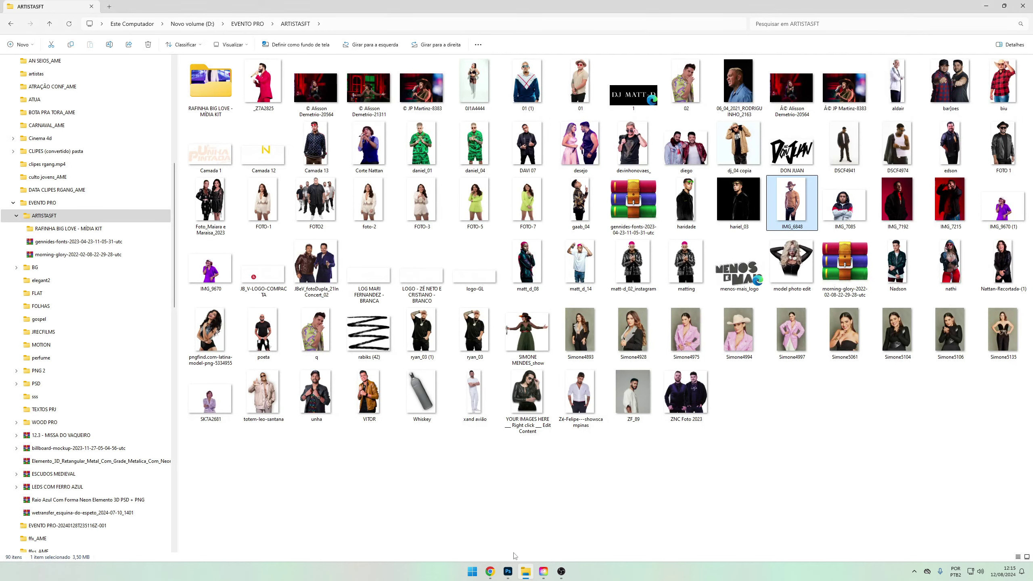
{"action": "left_click", "coordinate": [241, 25]}
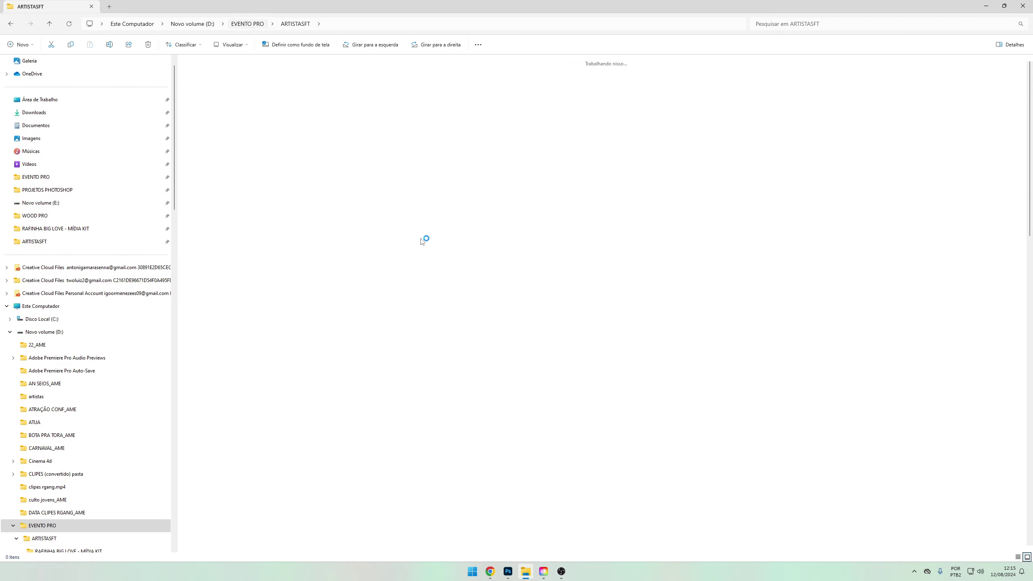
{"action": "left_click", "coordinate": [762, 89]}
{"action": "double_click", "coordinate": [763, 89]}
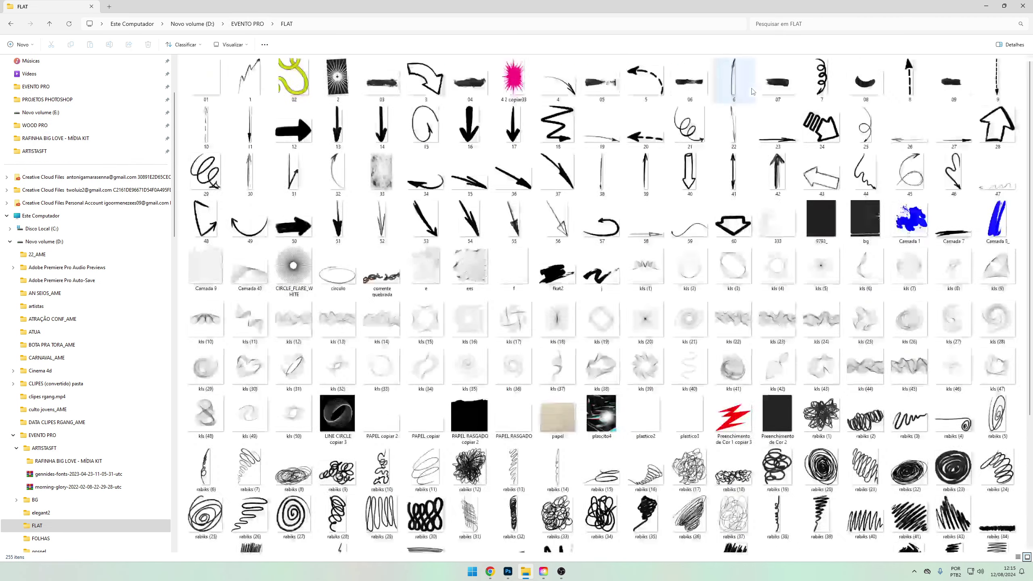
{"action": "scroll", "coordinate": [488, 423], "scroll_direction": "down", "scroll_amount": 1}
{"action": "left_click", "coordinate": [382, 139]}
{"action": "mouse_move", "coordinate": [508, 571]}
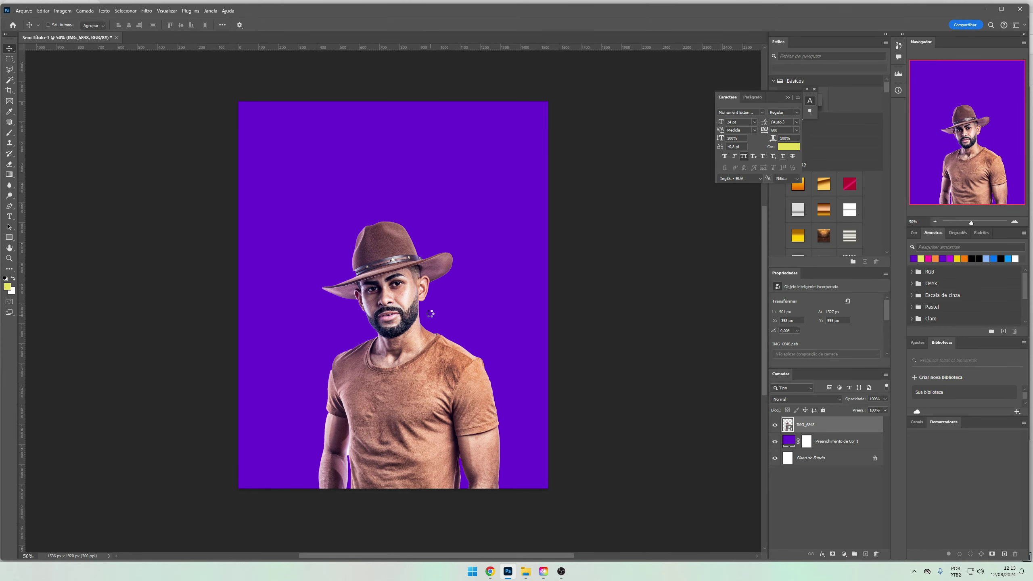
Place texture 33 on the flyer, stretch it over the whole page and move it below the portrait
{"action": "left_click_drag", "start_coordinate": [506, 574], "coordinate": [432, 335]}
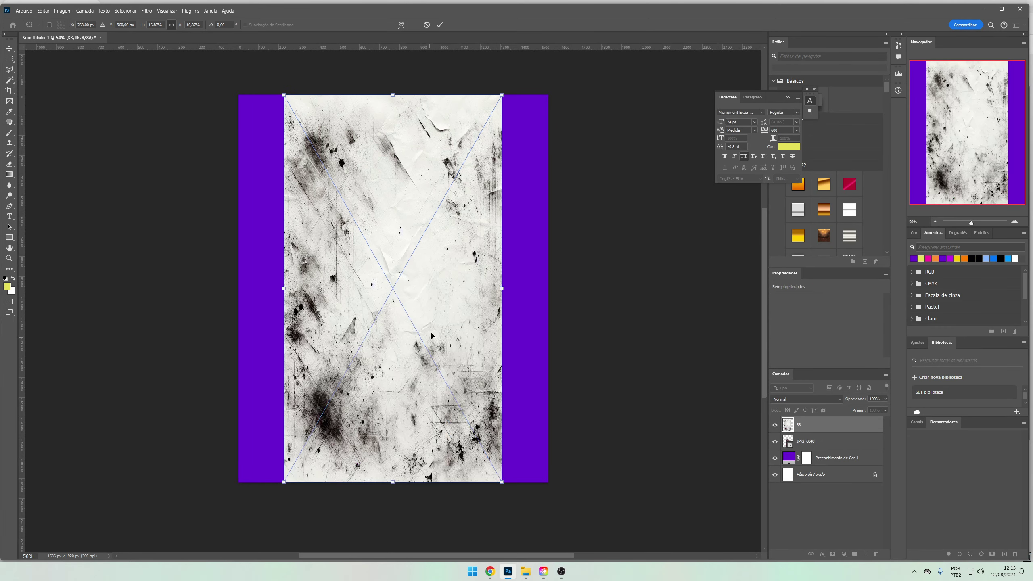
{"action": "left_click_drag", "start_coordinate": [509, 285], "coordinate": [574, 293]}
{"action": "key", "text": "Return"}
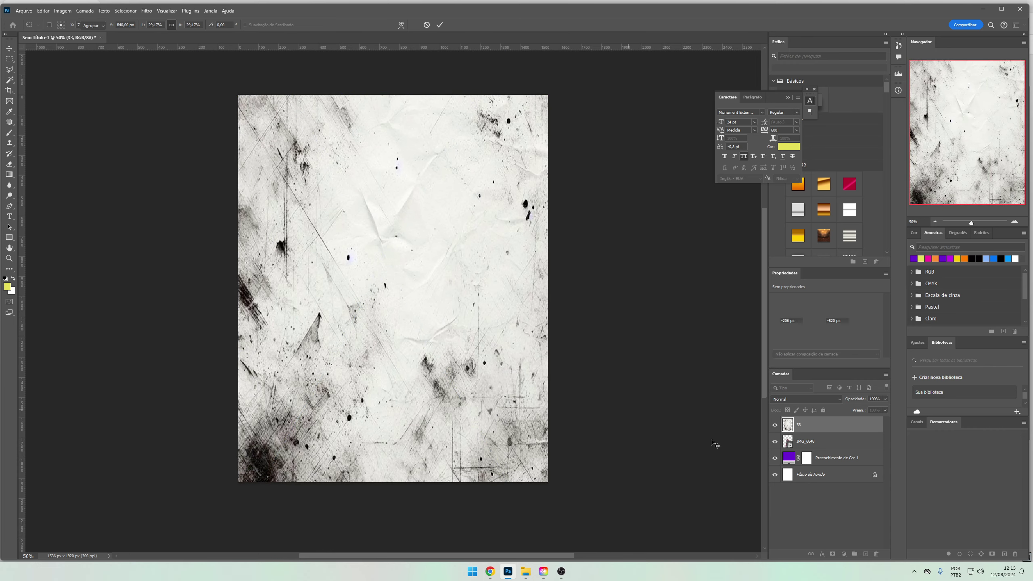
{"action": "left_click_drag", "start_coordinate": [838, 441], "coordinate": [838, 451]}
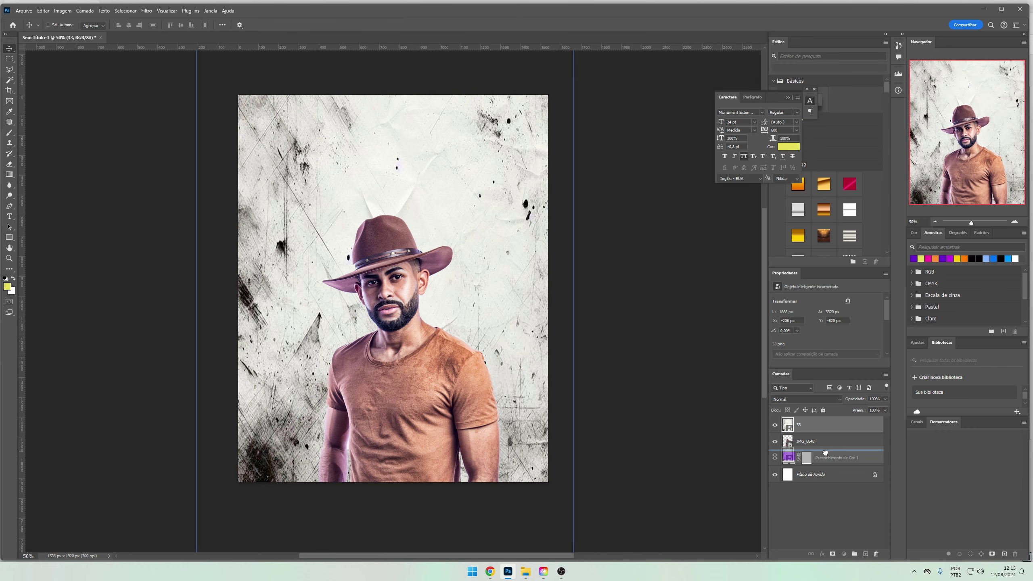
Give texture 33 Luz Indireta (soft light) blending and lower its opacity
{"action": "left_click", "coordinate": [806, 399]}
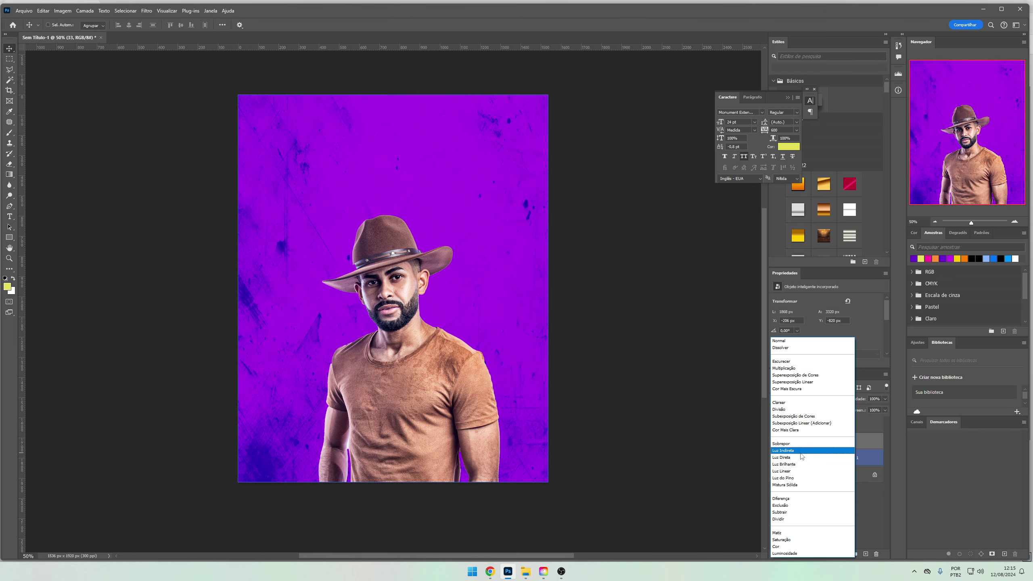
{"action": "left_click", "coordinate": [801, 453]}
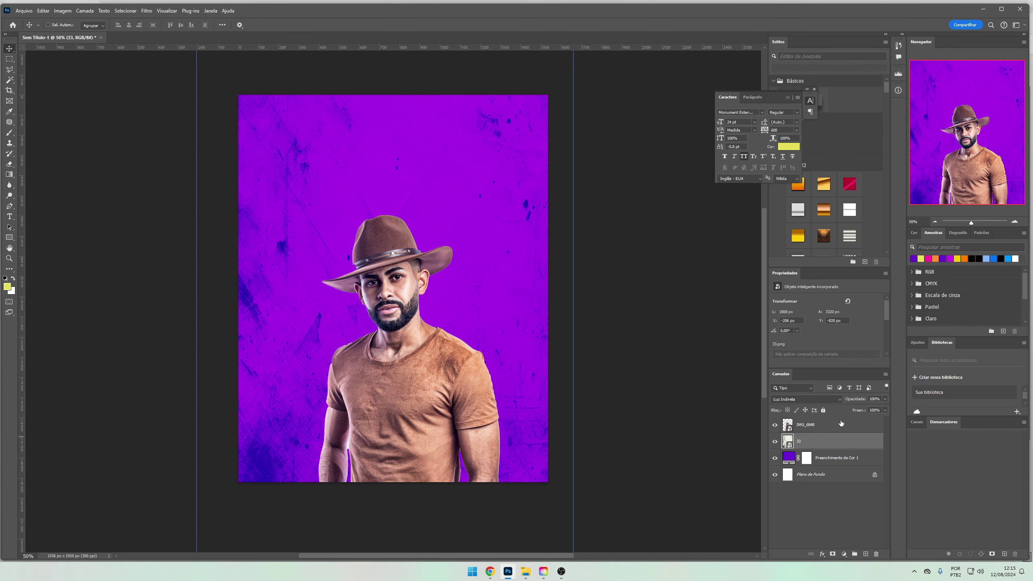
{"action": "left_click", "coordinate": [886, 399]}
{"action": "left_click_drag", "start_coordinate": [849, 408], "coordinate": [857, 409]}
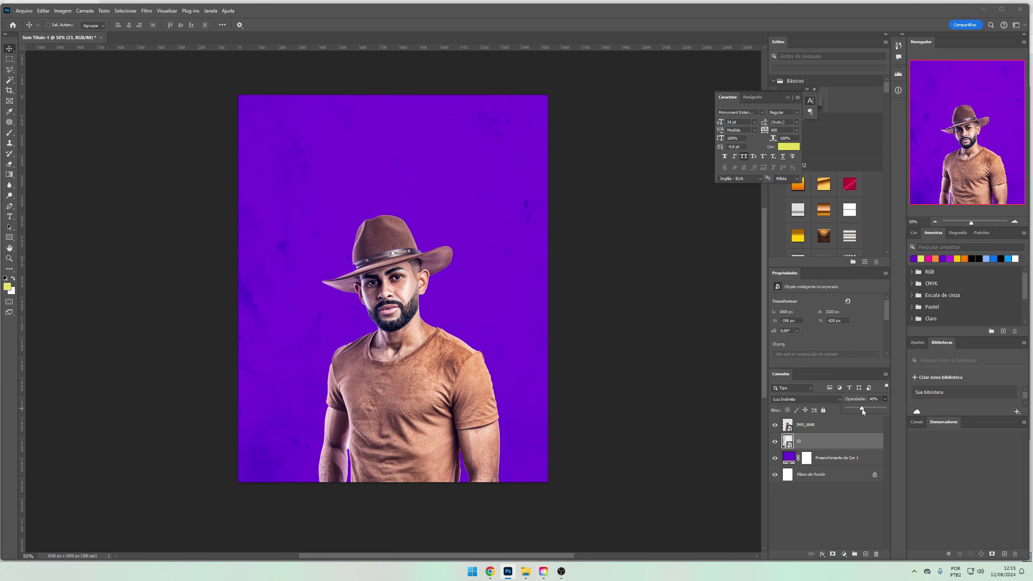
{"action": "left_click", "coordinate": [809, 399]}
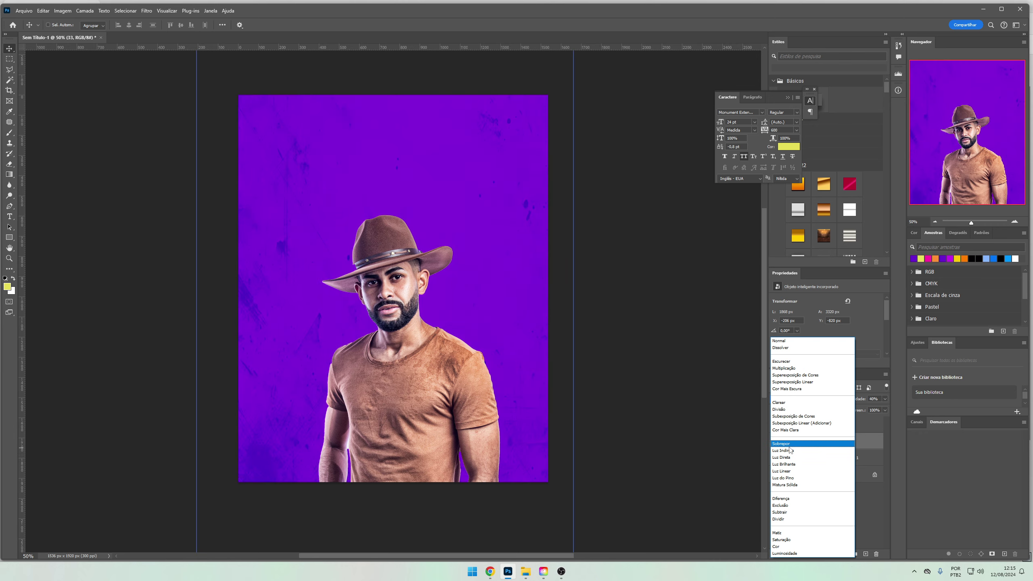
{"action": "left_click", "coordinate": [561, 572]}
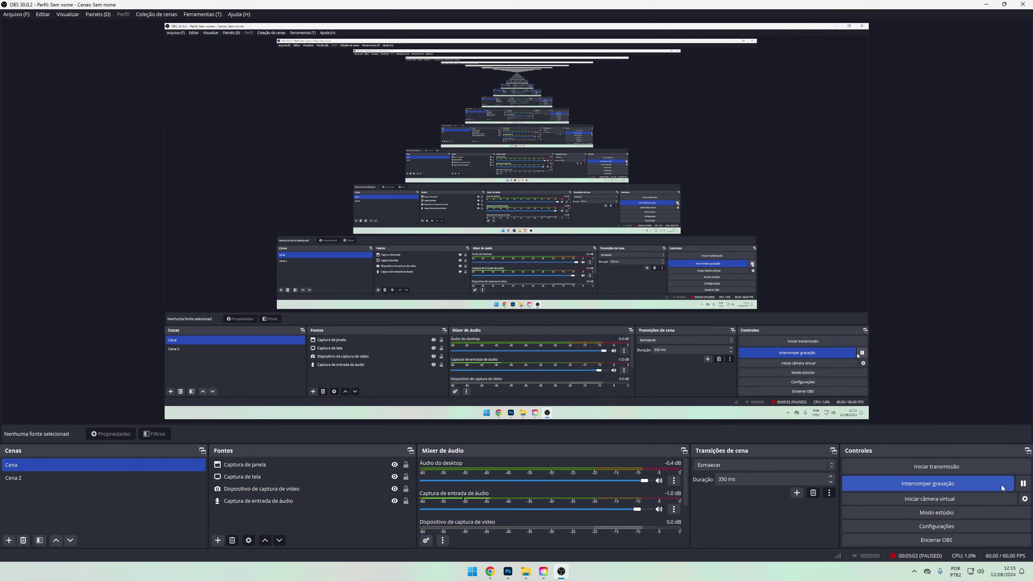
{"action": "left_click", "coordinate": [508, 572]}
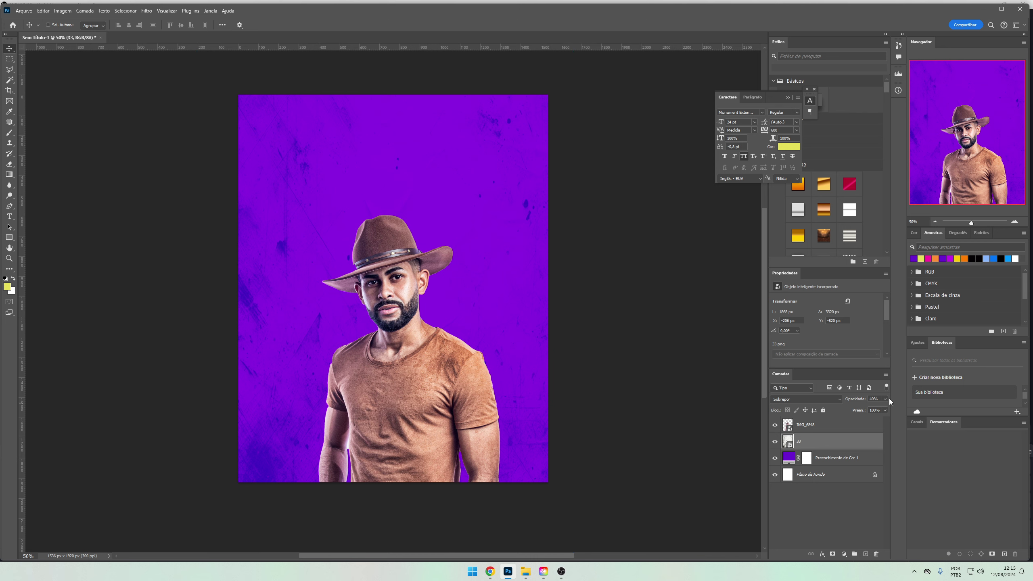
{"action": "left_click", "coordinate": [826, 393]}
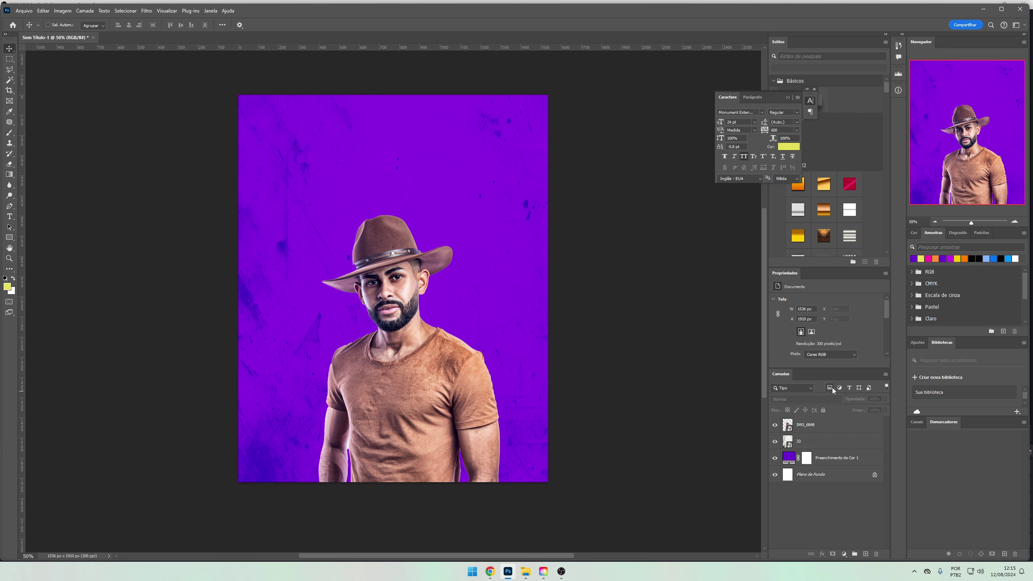
{"action": "left_click", "coordinate": [814, 441]}
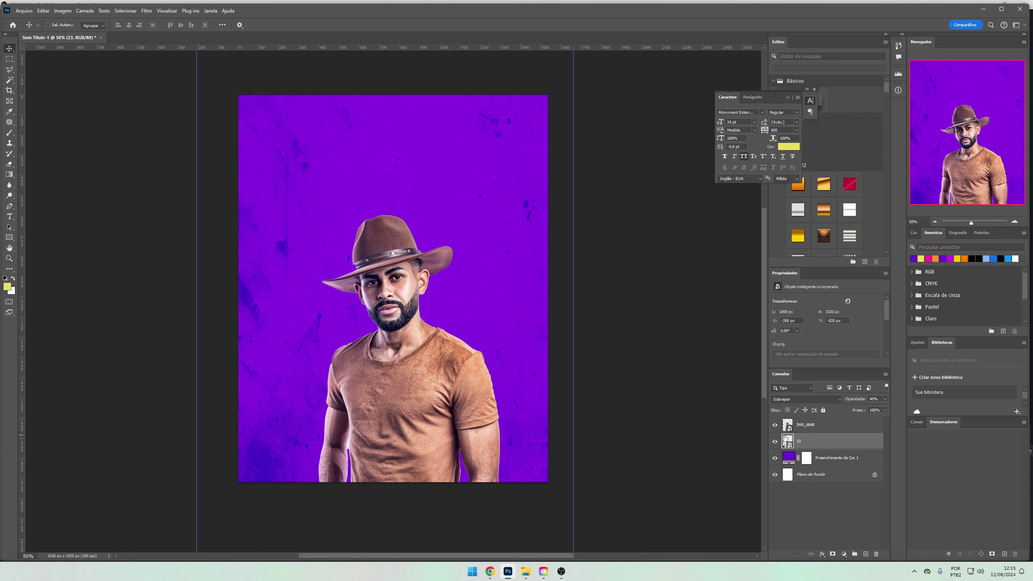
Compare overlay blending, then settle texture 33 on Luz Indireta at 43% opacity
{"action": "left_click", "coordinate": [785, 399]}
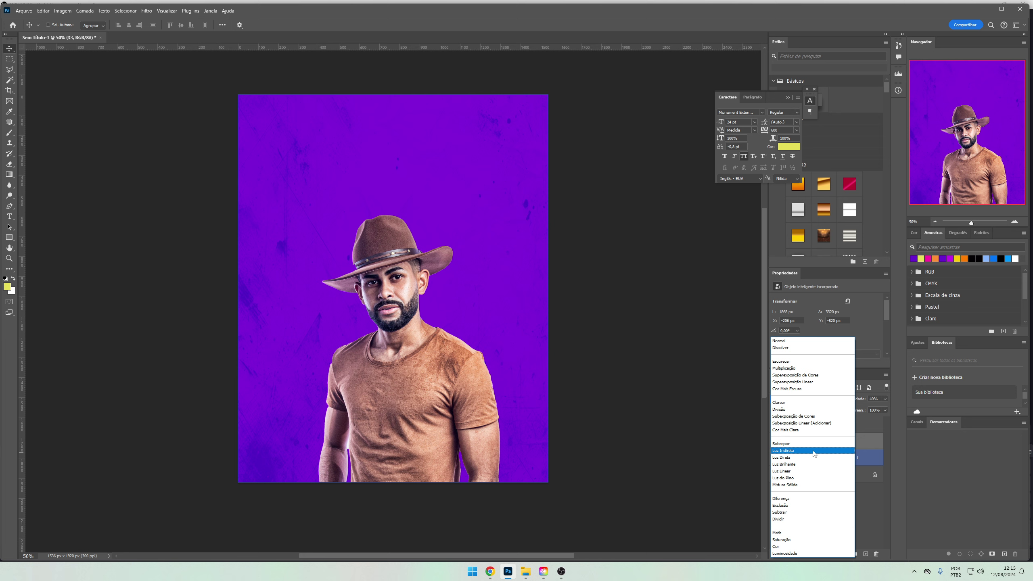
{"action": "left_click", "coordinate": [810, 445]}
{"action": "left_click", "coordinate": [775, 442]}
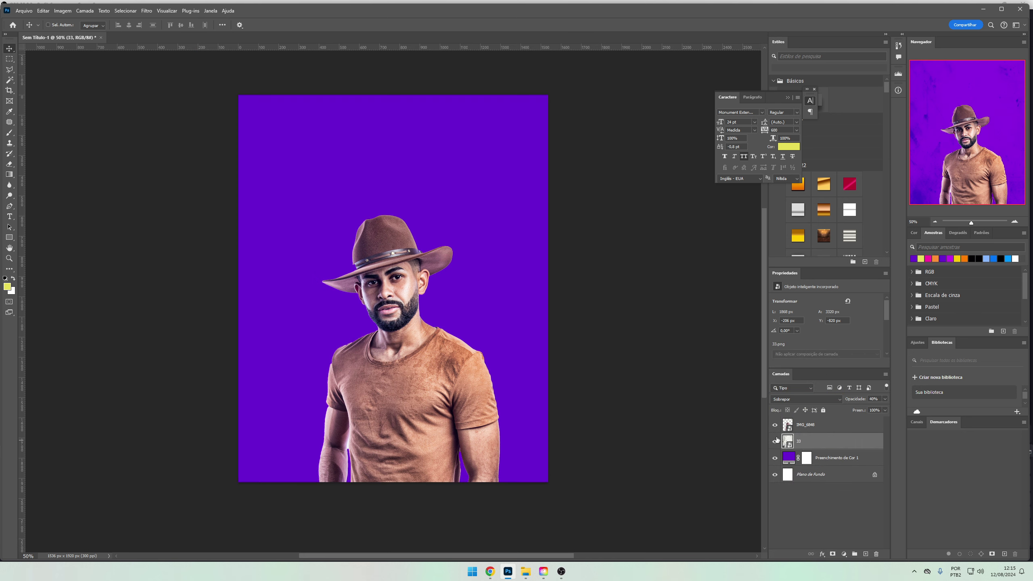
{"action": "left_click", "coordinate": [886, 399]}
{"action": "left_click_drag", "start_coordinate": [861, 407], "coordinate": [853, 409]}
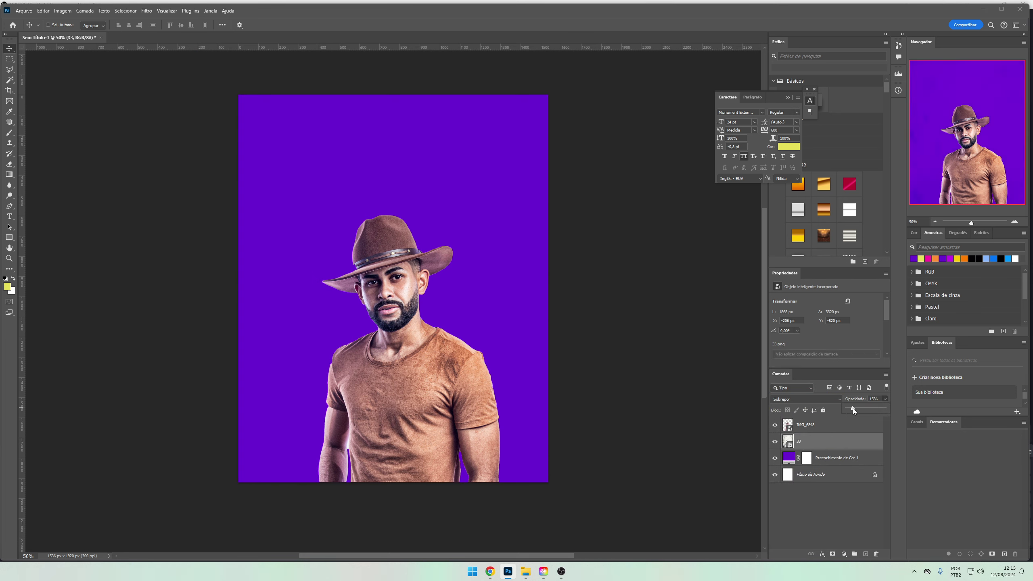
{"action": "left_click", "coordinate": [805, 399]}
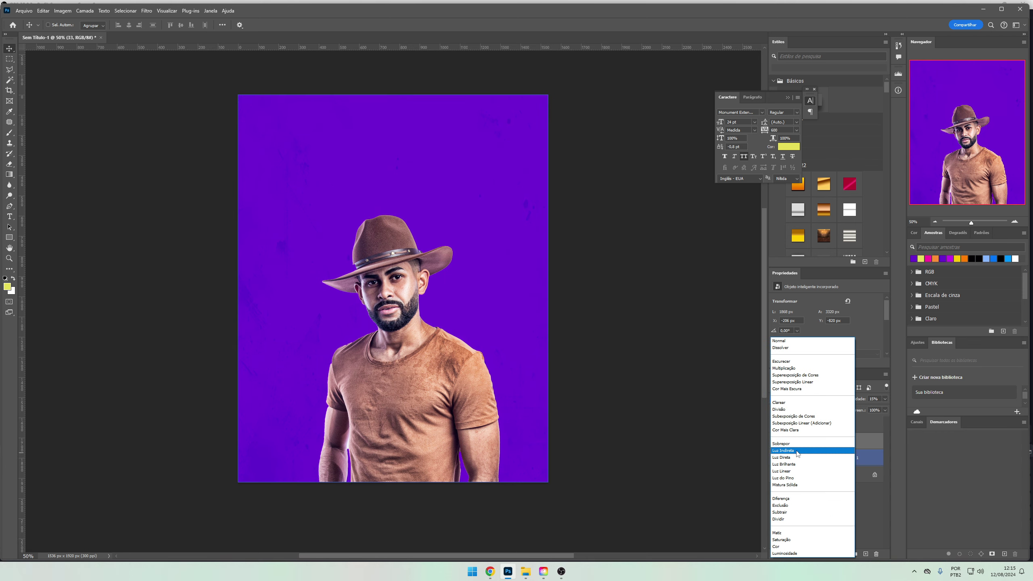
{"action": "left_click", "coordinate": [785, 450]}
{"action": "left_click", "coordinate": [775, 442]}
{"action": "left_click", "coordinate": [885, 399]}
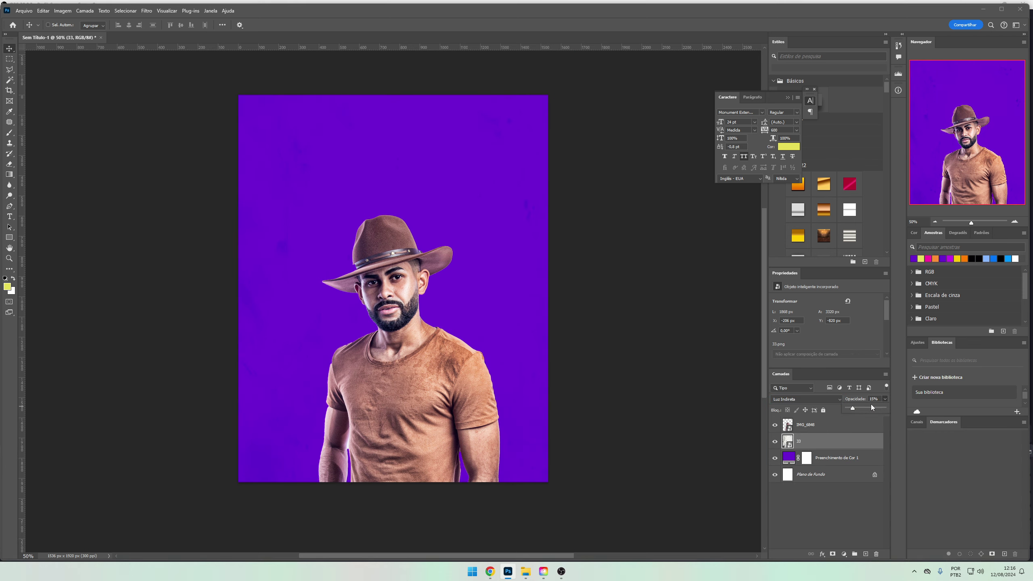
{"action": "left_click", "coordinate": [863, 409]}
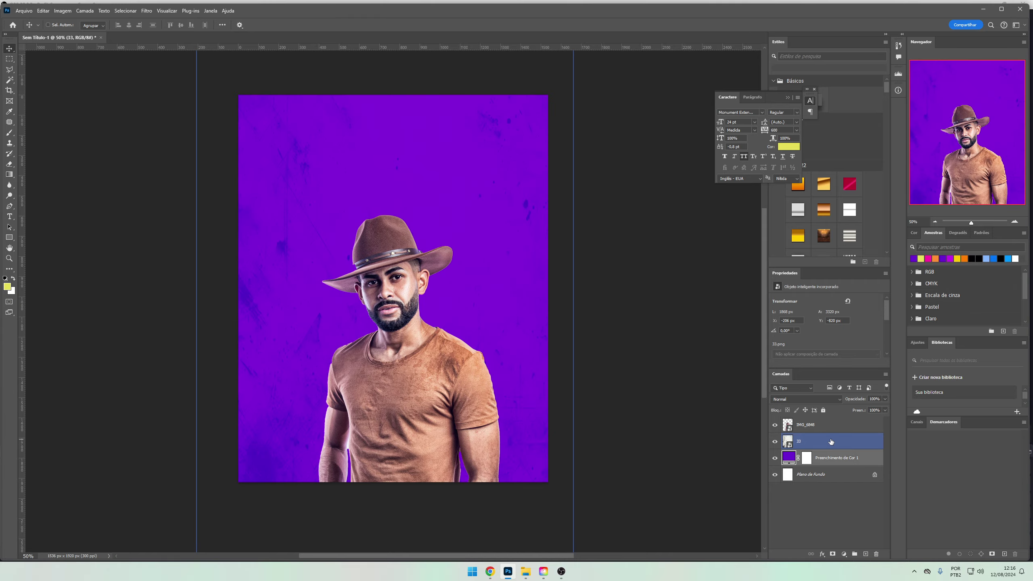
Add a new empty layer above the texture and switch to the Brush tool
{"action": "left_click", "coordinate": [525, 571]}
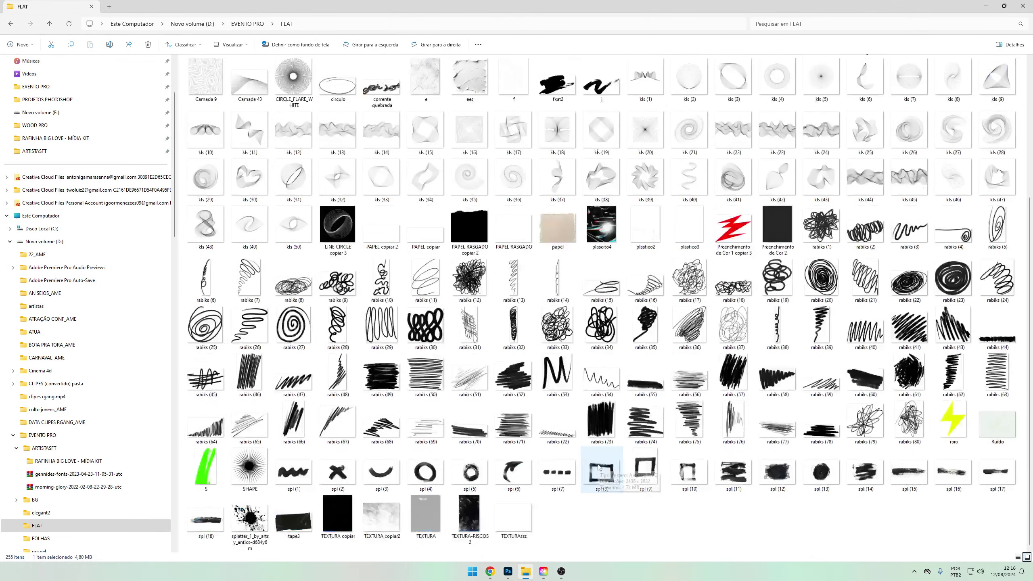
{"action": "left_click", "coordinate": [529, 573]}
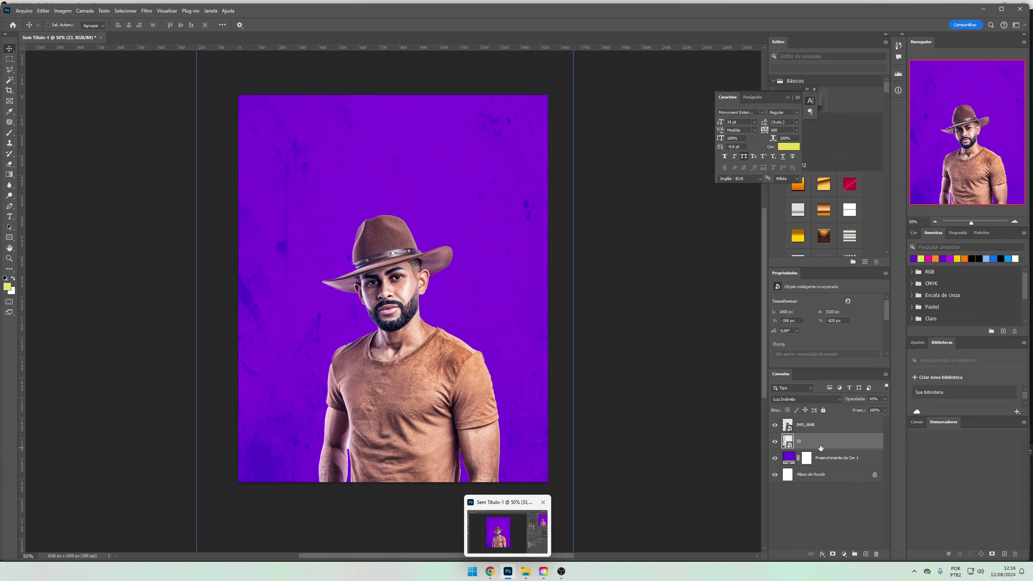
{"action": "left_click", "coordinate": [866, 554]}
{"action": "key", "text": "b"}
{"action": "scroll", "coordinate": [321, 150], "scroll_direction": "down", "scroll_amount": 1}
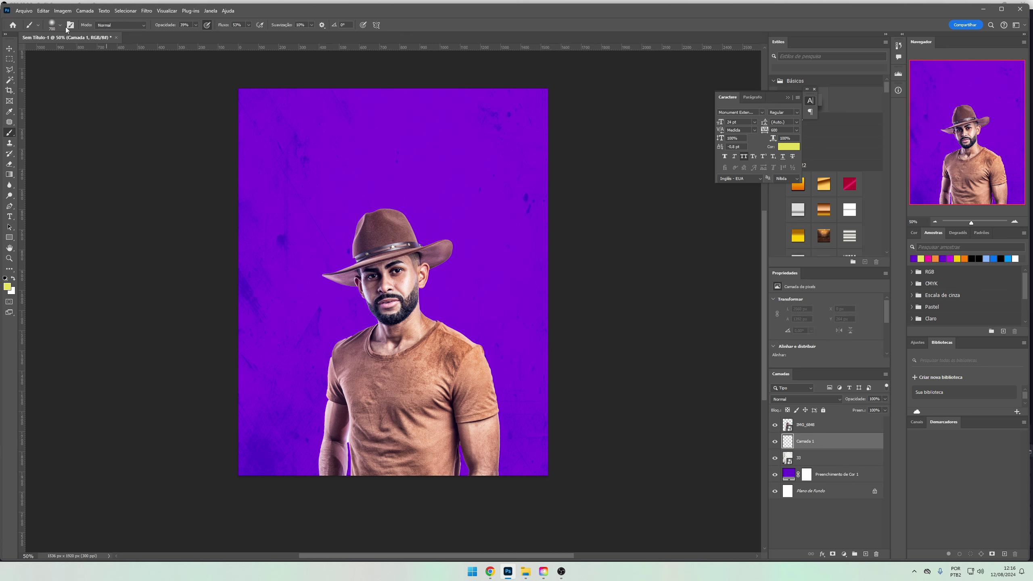
Make white the painting colour and set the new layer to Dissolver blending
{"action": "left_click", "coordinate": [196, 25]}
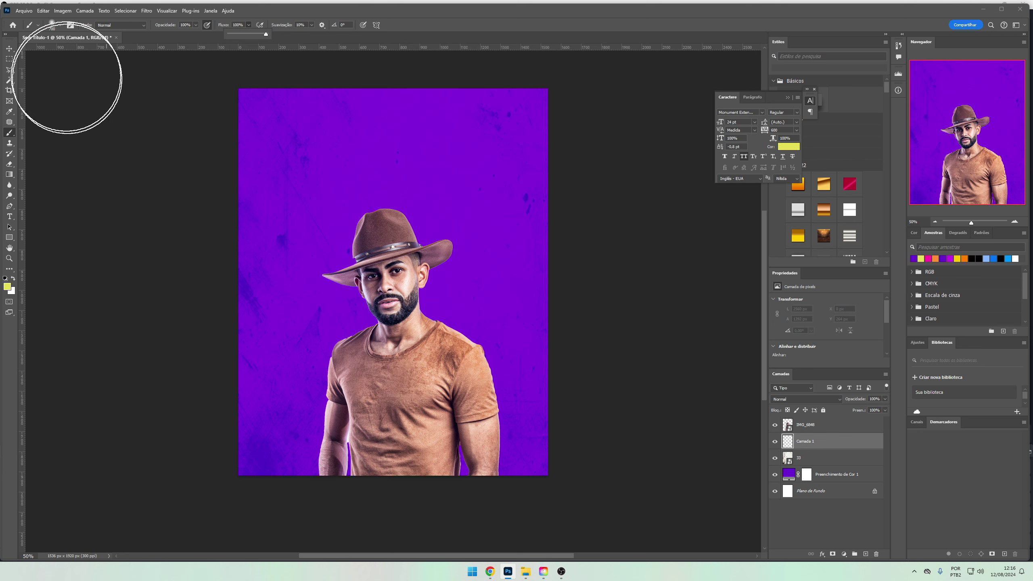
{"action": "left_click", "coordinate": [60, 25]}
{"action": "left_click", "coordinate": [7, 287]}
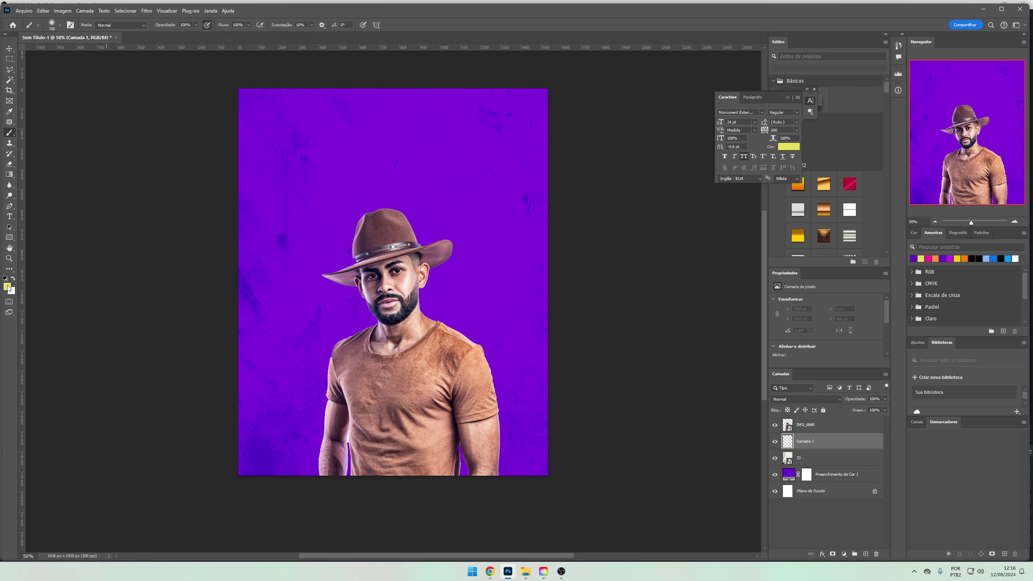
{"action": "left_click", "coordinate": [460, 133]}
{"action": "key", "text": "Return"}
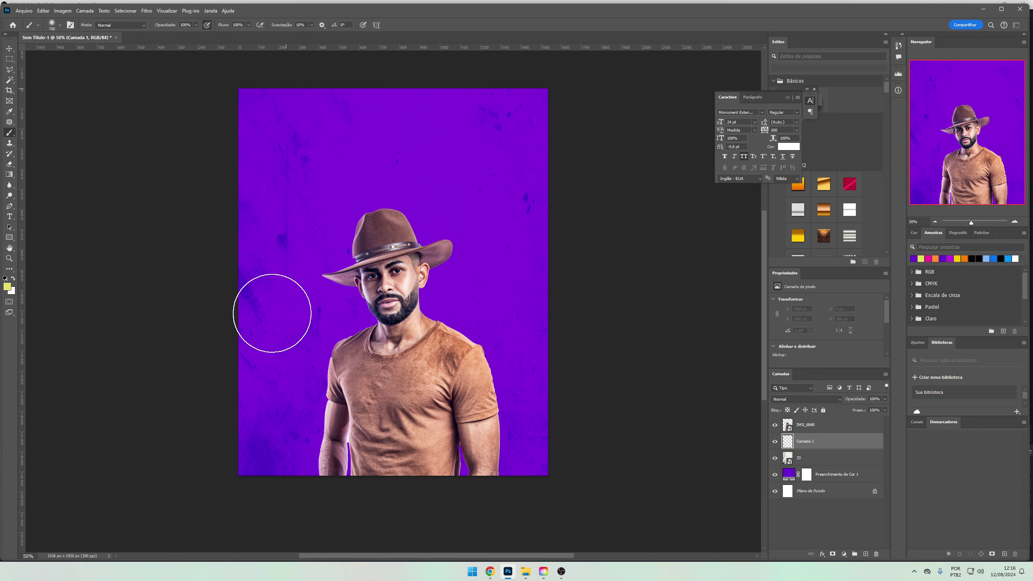
{"action": "left_click", "coordinate": [784, 399]}
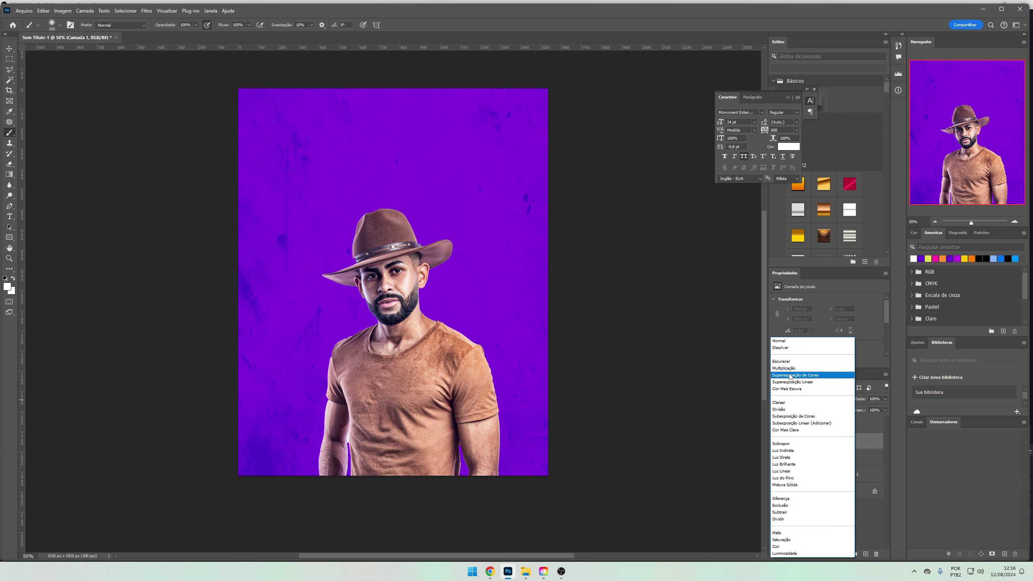
{"action": "left_click", "coordinate": [785, 349]}
Paint and undo trial grainy white strokes left of the man, shrinking the brush
{"action": "left_click_drag", "start_coordinate": [303, 409], "coordinate": [303, 303]}
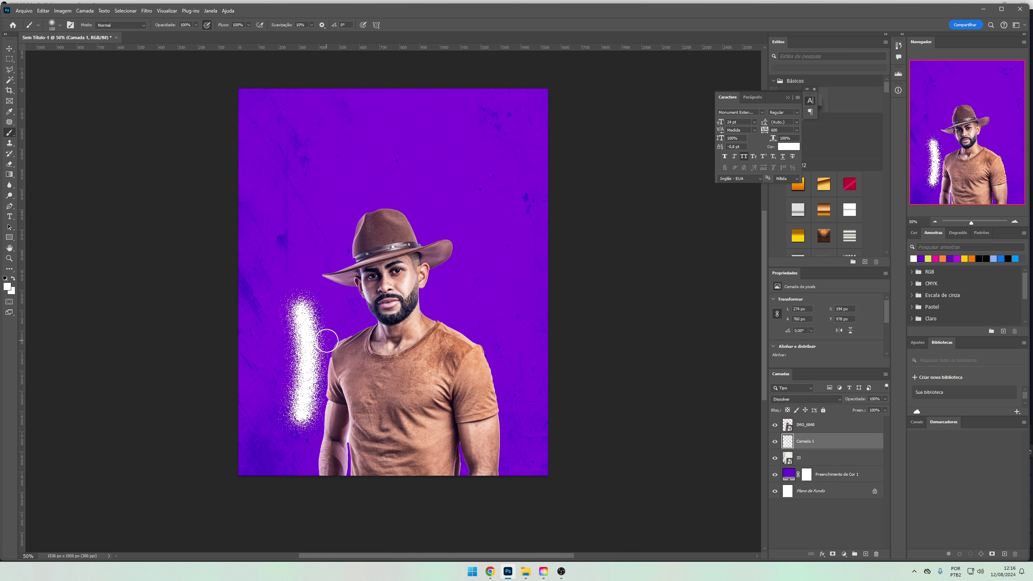
{"action": "key", "text": "ctrl+z"}
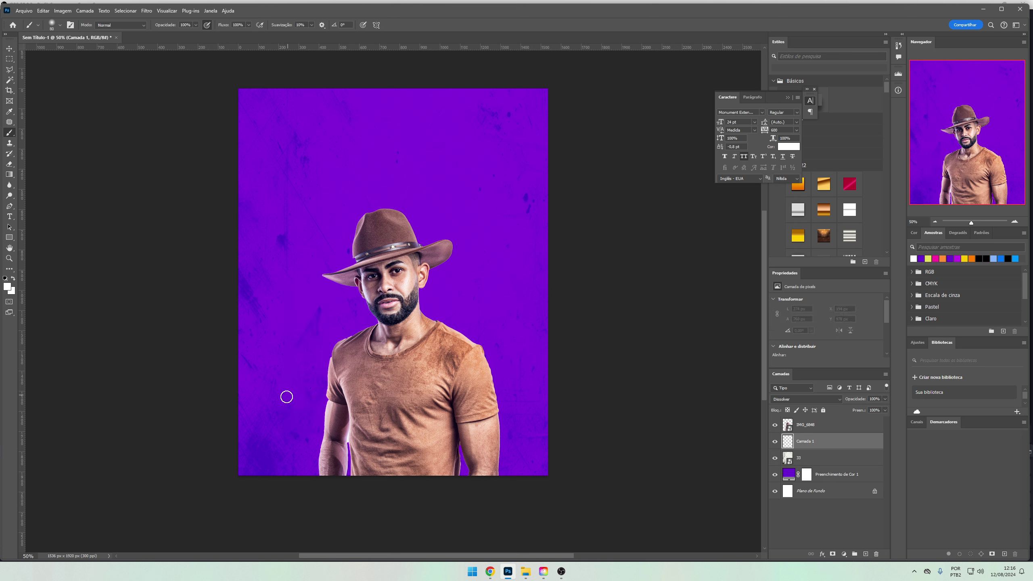
{"action": "mouse_move", "coordinate": [285, 440]}
{"action": "left_mouse_down"}
{"action": "mouse_move", "coordinate": [265, 157]}
{"action": "mouse_move", "coordinate": [350, 240]}
{"action": "left_mouse_up"}
{"action": "key", "text": "ctrl+z"}
{"action": "key", "text": "bracketleft"}
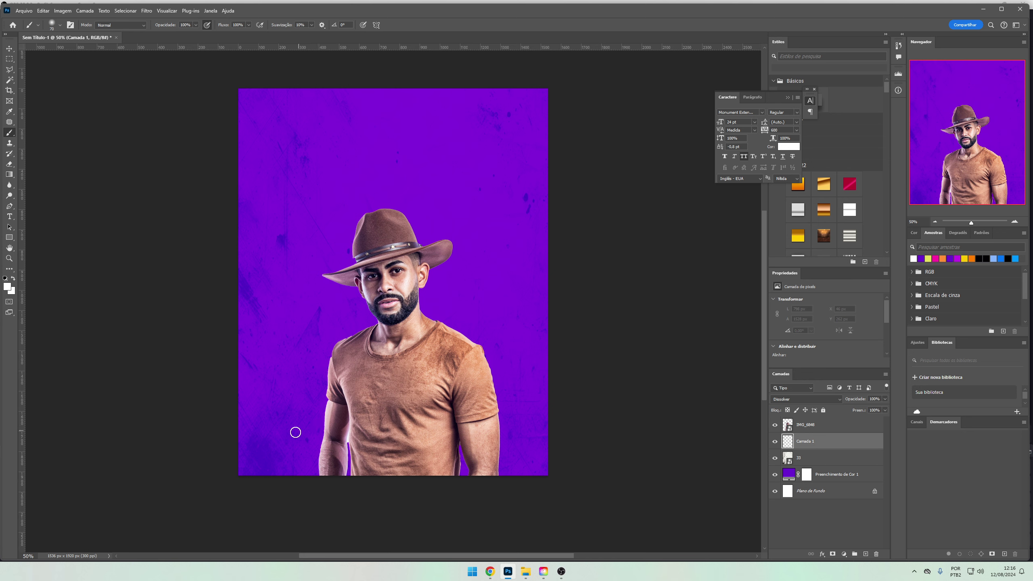
{"action": "left_click_drag", "start_coordinate": [309, 391], "coordinate": [402, 263]}
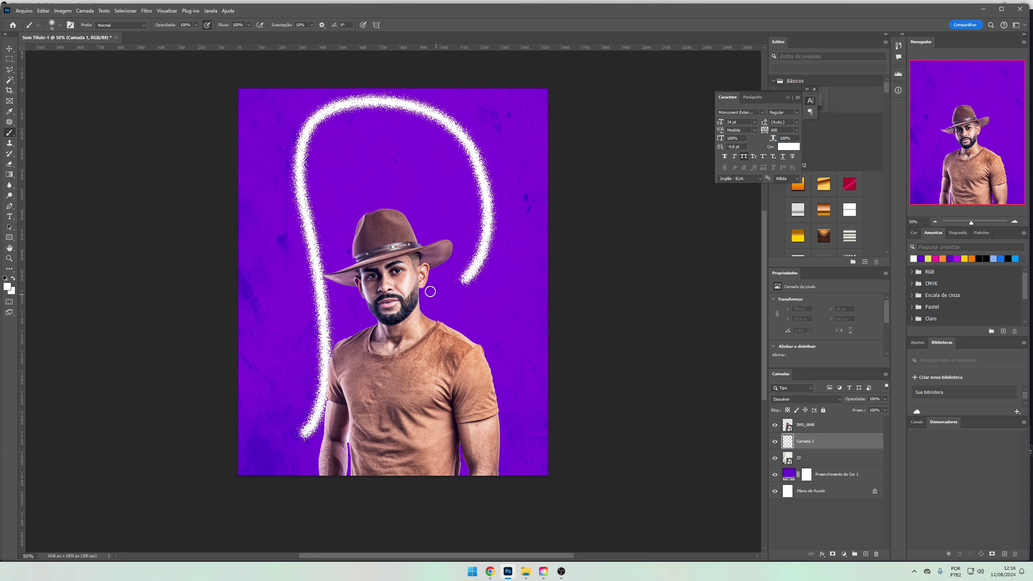
{"action": "key", "text": "ctrl+z"}
Paint P- and R-shaped white strokes over the hat, shift one, and undo them
{"action": "left_click_drag", "start_coordinate": [315, 393], "coordinate": [413, 220]}
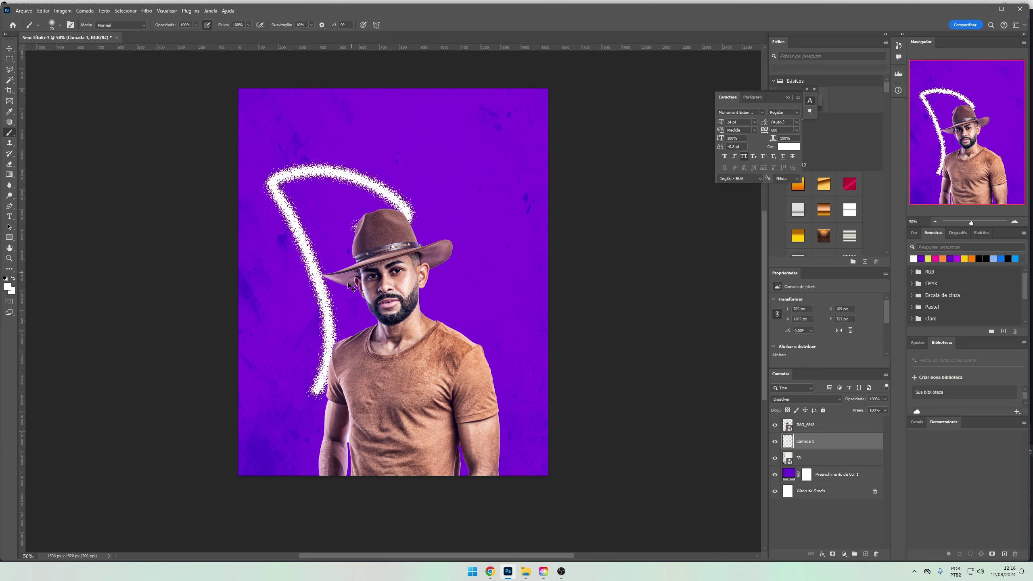
{"action": "key", "text": "ctrl+z"}
{"action": "left_click_drag", "start_coordinate": [285, 369], "coordinate": [531, 382]}
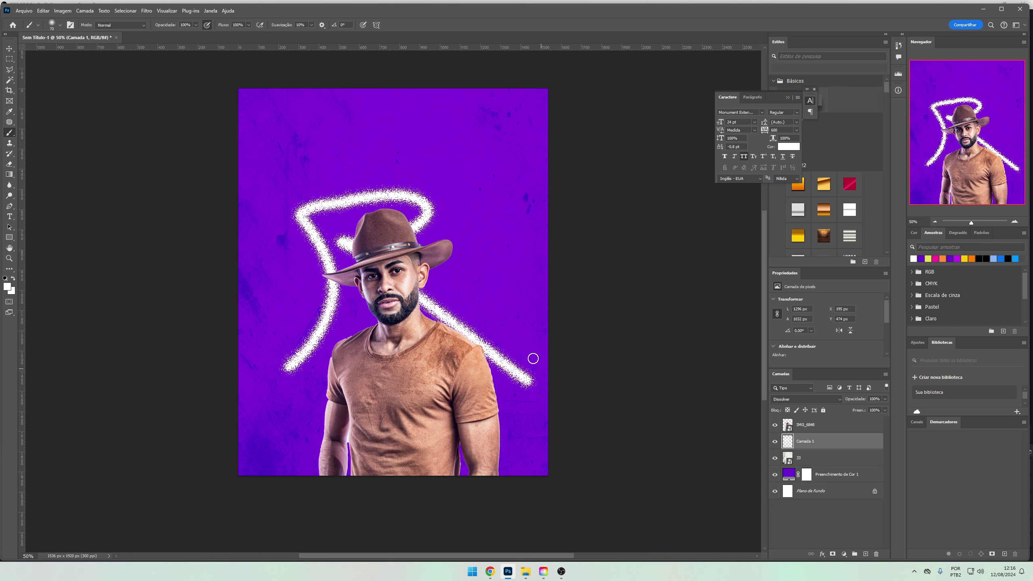
{"action": "key", "text": "v"}
{"action": "mouse_move", "coordinate": [482, 307]}
{"action": "left_mouse_down"}
{"action": "mouse_move", "coordinate": [549, 326]}
{"action": "mouse_move", "coordinate": [452, 326]}
{"action": "left_mouse_up"}
{"action": "key", "text": "ctrl+z"}
{"action": "key", "text": "ctrl+z"}
{"action": "key", "text": "ctrl+z"}
Discard a curved white stroke layer and test Dissolver on the texture before restoring Luz Indireta
{"action": "key", "text": "b"}
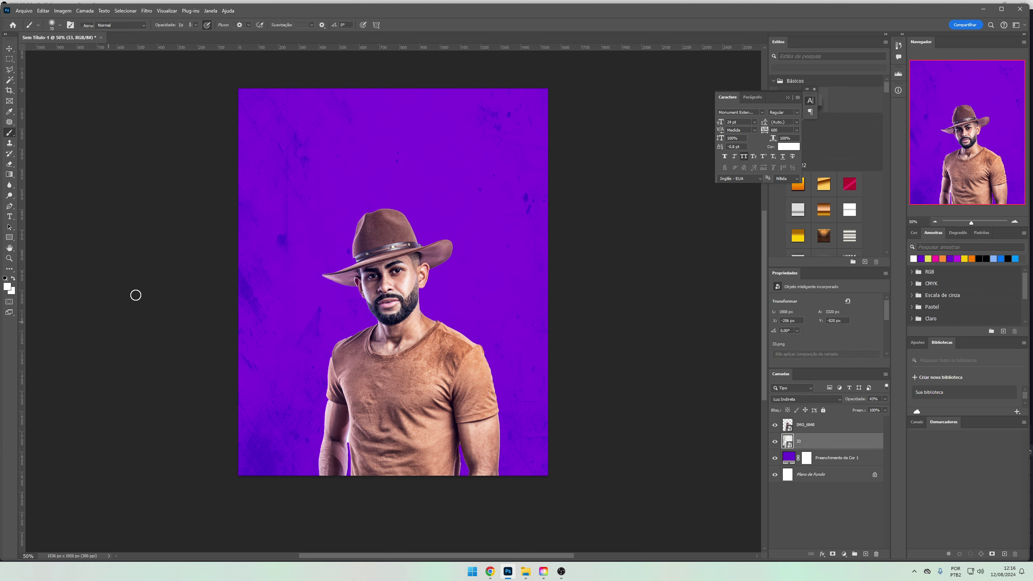
{"action": "left_click_drag", "start_coordinate": [265, 439], "coordinate": [621, 341]}
{"action": "key", "text": "Delete"}
{"action": "left_click", "coordinate": [806, 399]}
{"action": "left_click", "coordinate": [793, 353]}
{"action": "left_click", "coordinate": [791, 388]}
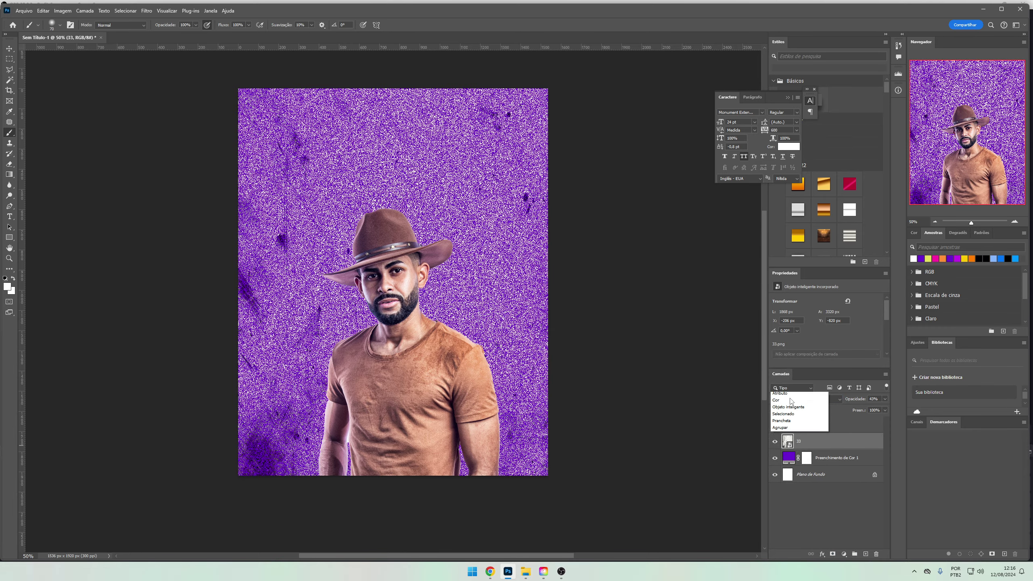
{"action": "left_click", "coordinate": [806, 399]}
{"action": "left_click", "coordinate": [785, 437]}
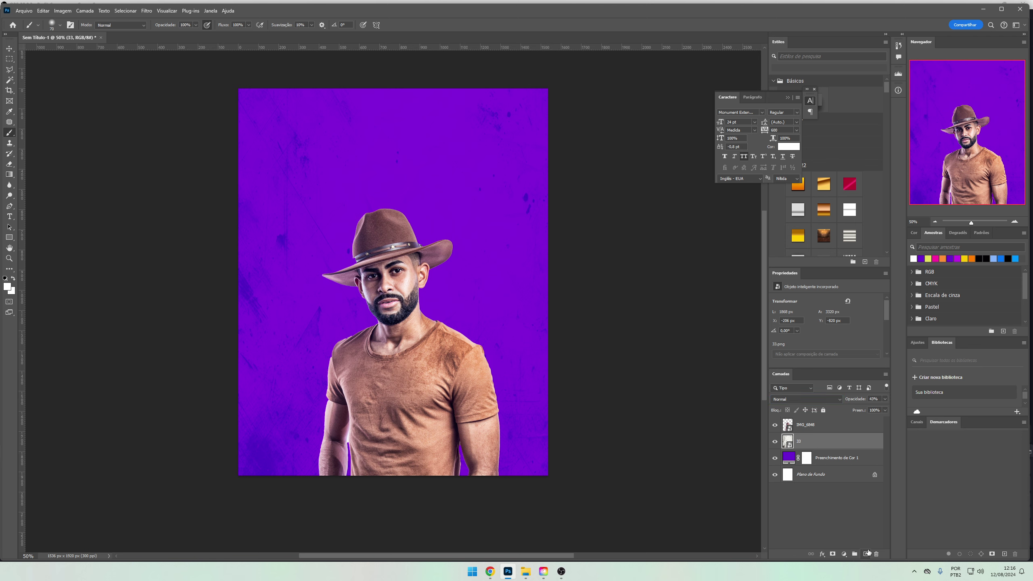
Add a Dissolver stroke layer, then paint and undo white arcs behind the man
{"action": "left_click", "coordinate": [868, 552]}
{"action": "left_click_drag", "start_coordinate": [546, 415], "coordinate": [231, 394]}
{"action": "left_click", "coordinate": [806, 399]}
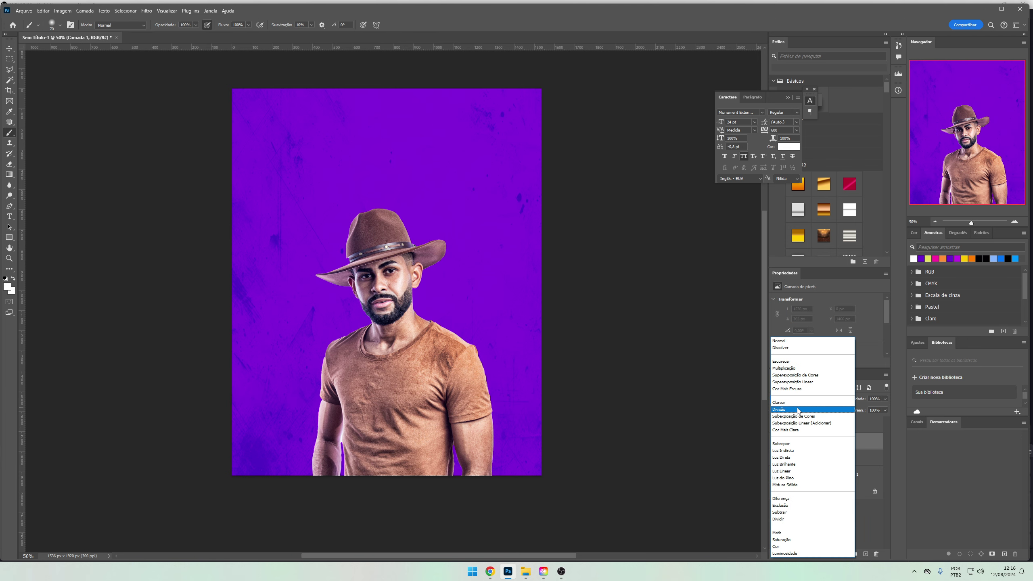
{"action": "left_click", "coordinate": [781, 347]}
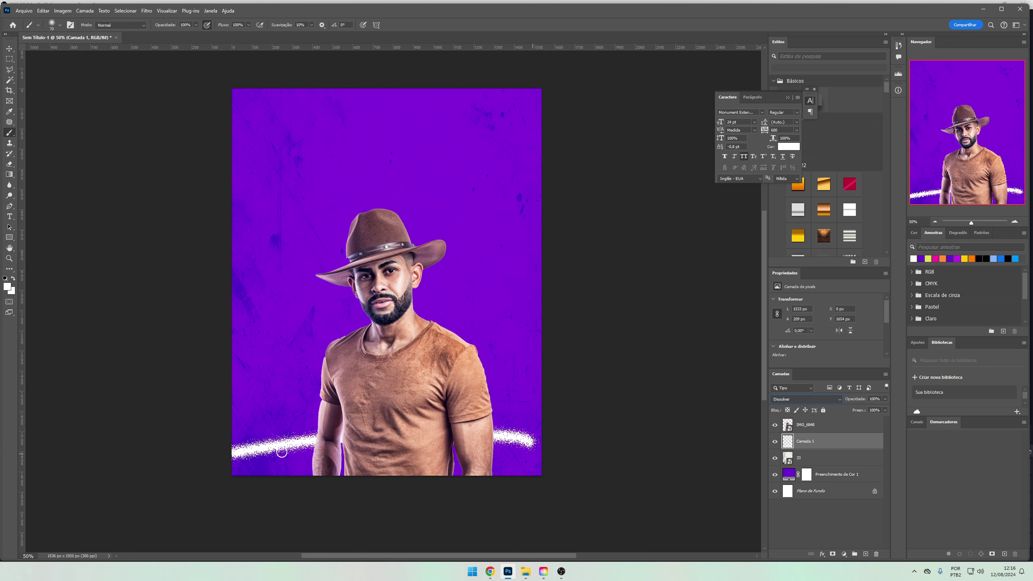
{"action": "key", "text": "ctrl+z"}
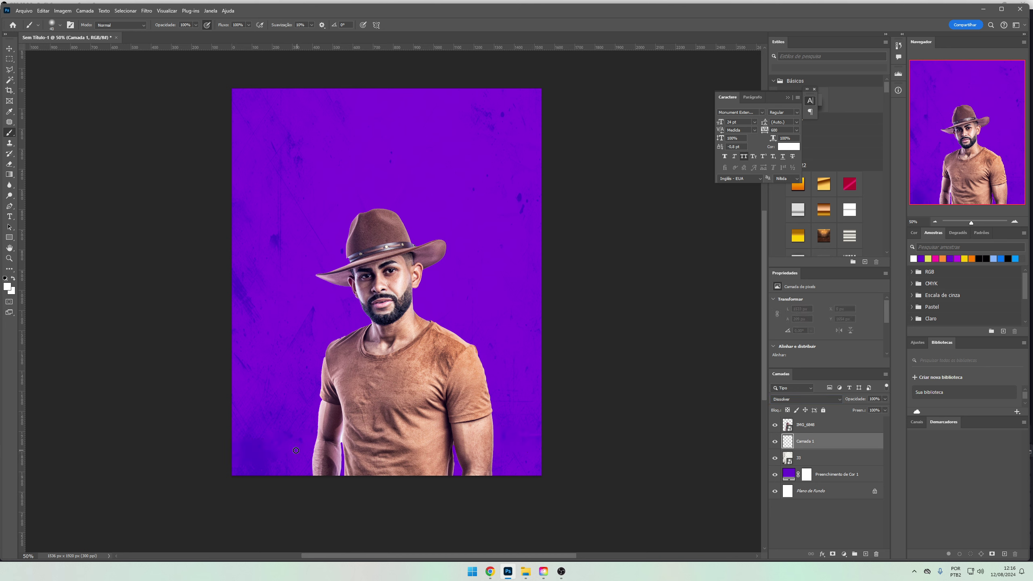
{"action": "left_click_drag", "start_coordinate": [279, 463], "coordinate": [542, 394]}
{"action": "left_click_drag", "start_coordinate": [286, 415], "coordinate": [522, 354]}
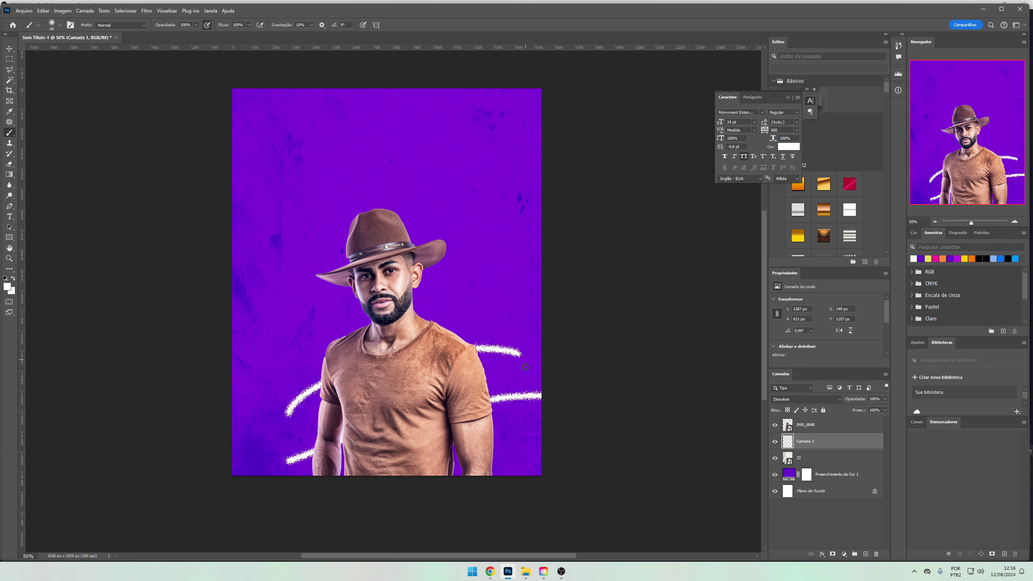
{"action": "key", "text": "ctrl+z"}
{"action": "key", "text": "ctrl+z"}
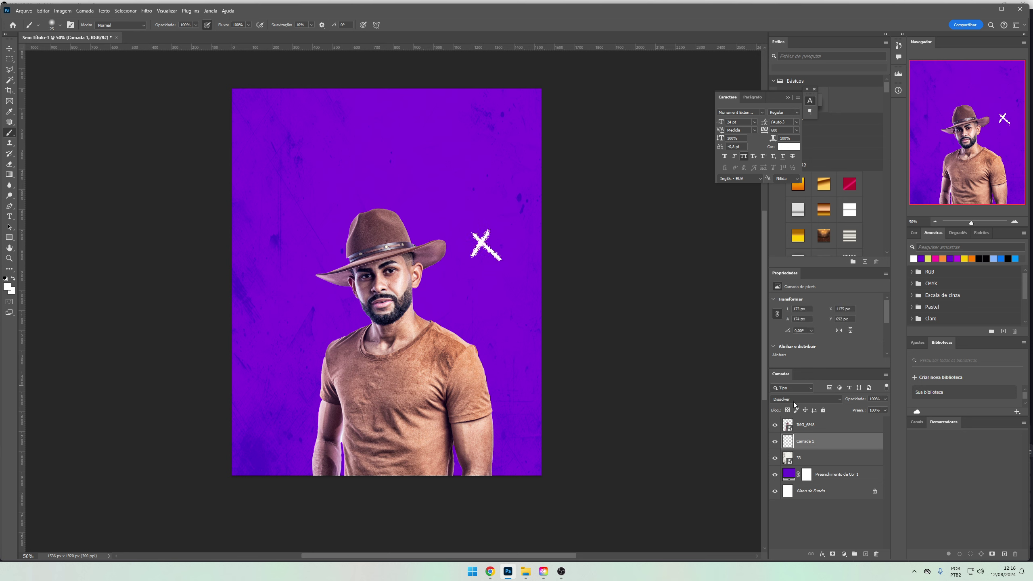
Redraw a short white diagonal of the X to the right of the face
{"action": "key", "text": "ctrl+z"}
{"action": "key", "text": "v"}
{"action": "key", "text": "b"}
{"action": "left_click_drag", "start_coordinate": [474, 270], "coordinate": [456, 302]}
Convert the white X layer to a smart object, move it up-left, and duplicate it
{"action": "right_click", "coordinate": [813, 441]}
{"action": "left_click", "coordinate": [855, 364]}
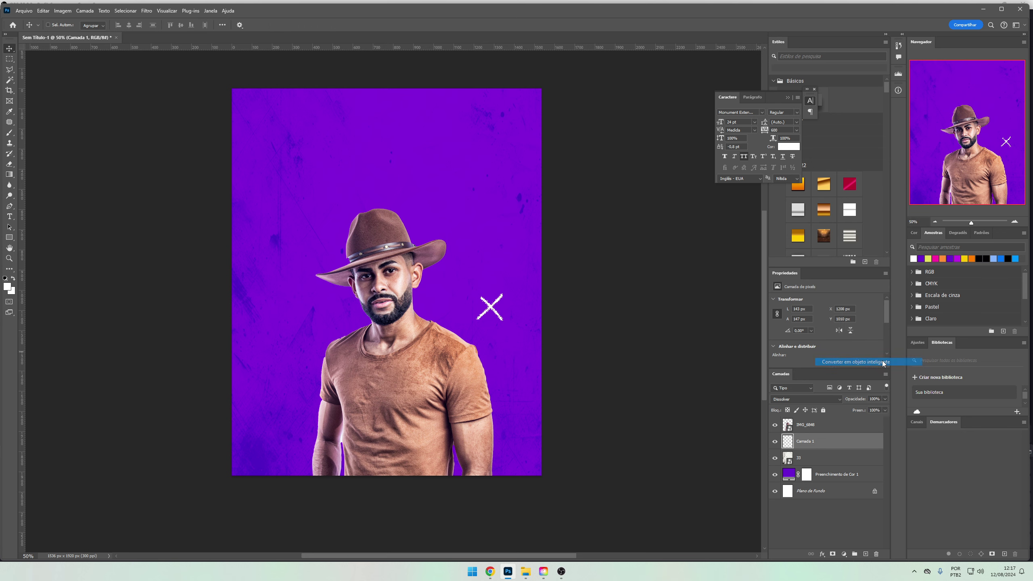
{"action": "key", "text": "v"}
{"action": "left_click", "coordinate": [504, 309]}
{"action": "left_click_drag", "start_coordinate": [481, 307], "coordinate": [431, 298]}
{"action": "key", "text": "Return"}
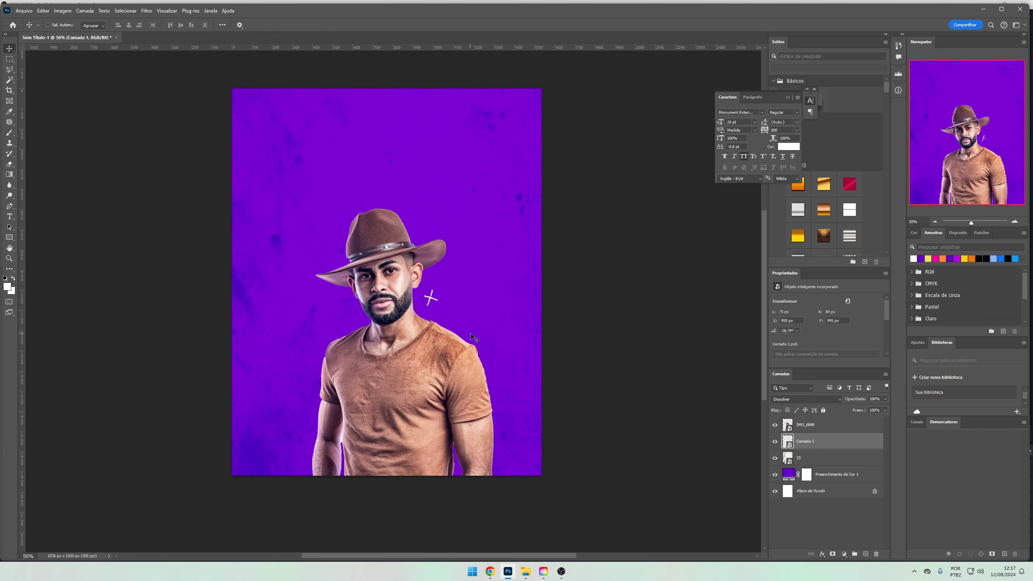
{"action": "key", "text": "ctrl+j"}
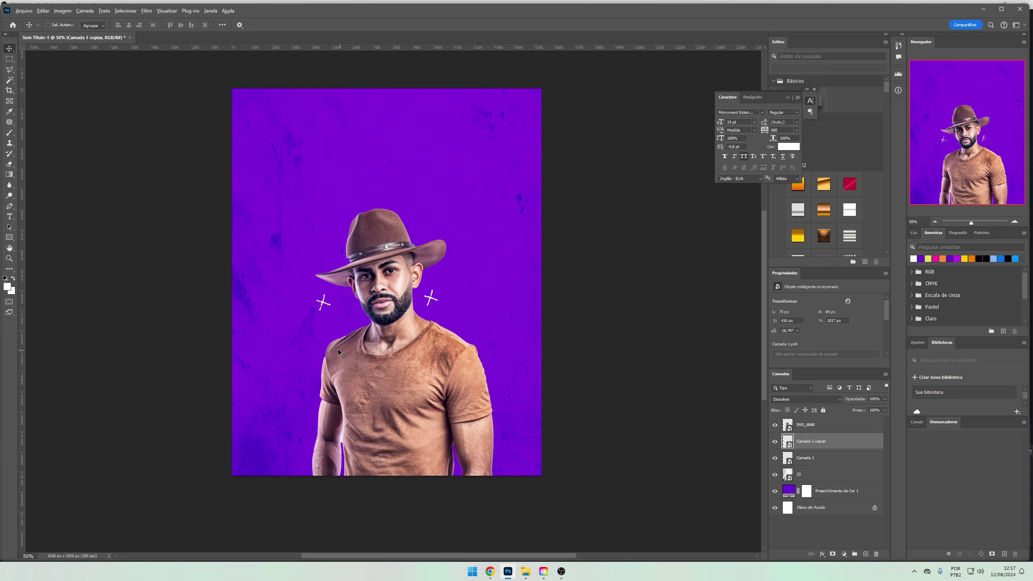
Rotate the copied white cross and pick CIRCLE_FLARE_WHITE from the FLAT folder
{"action": "key", "text": "ctrl+t"}
{"action": "left_click_drag", "start_coordinate": [290, 364], "coordinate": [272, 350]}
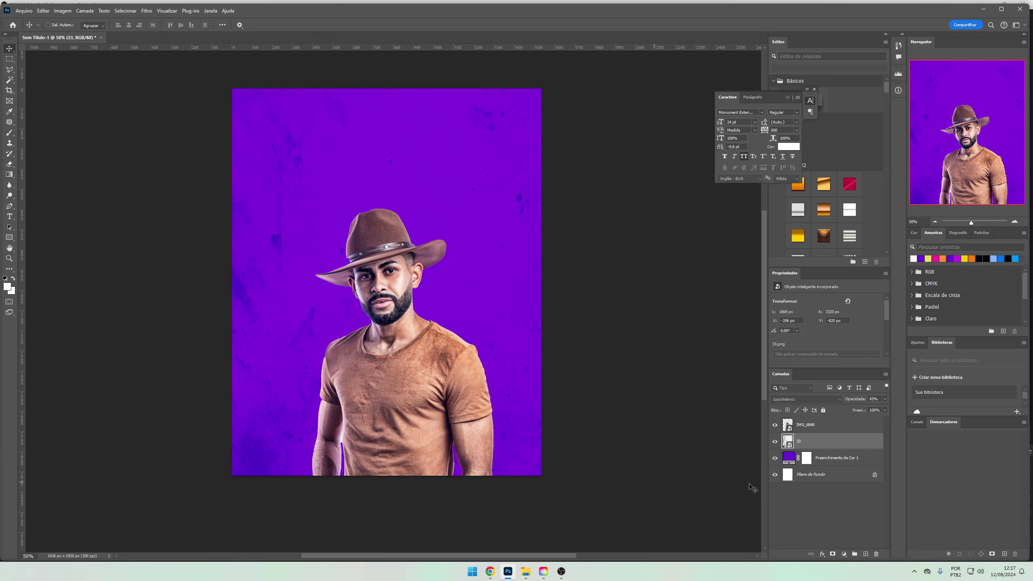
{"action": "left_click", "coordinate": [526, 572]}
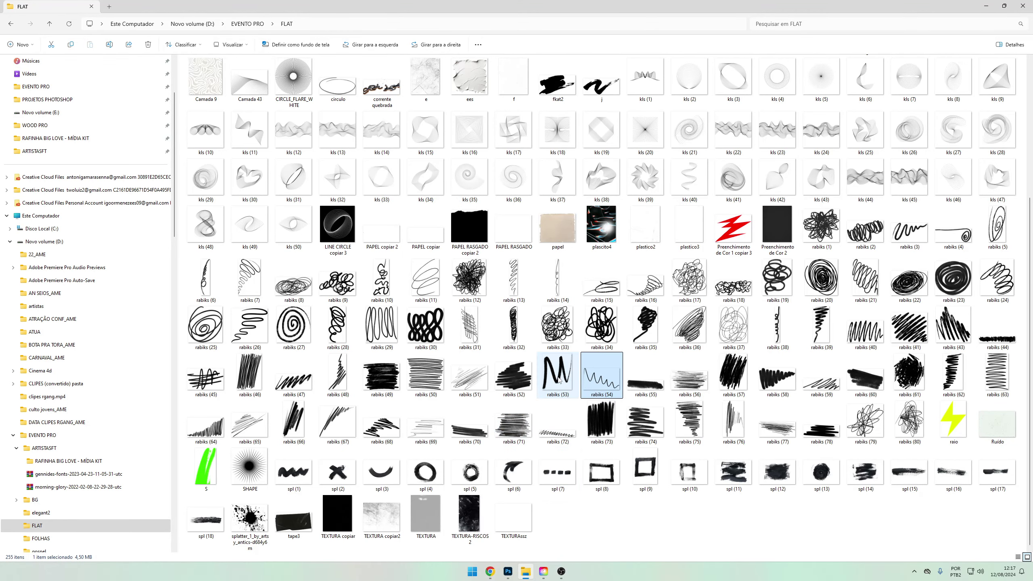
{"action": "left_click", "coordinate": [470, 472]}
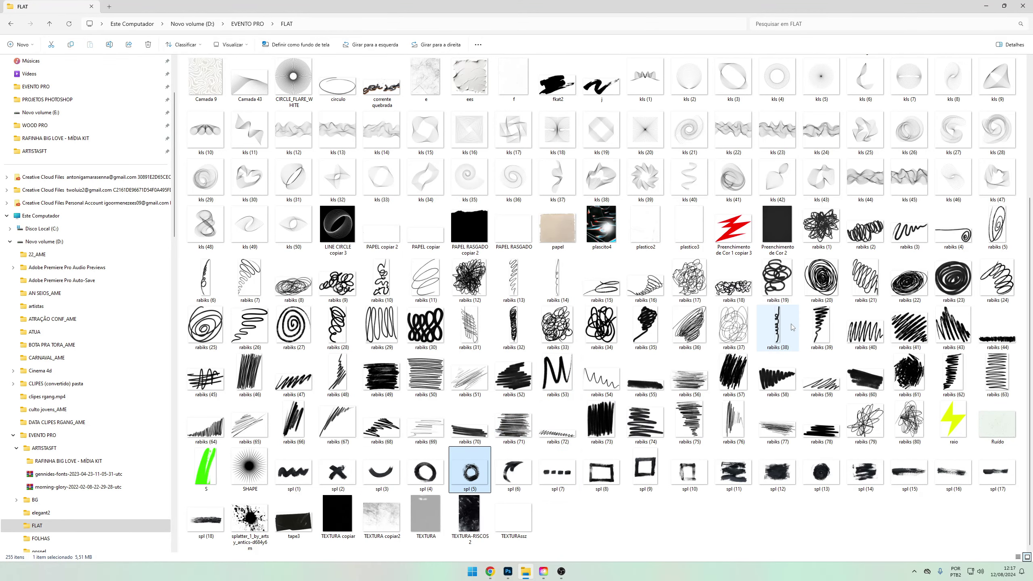
{"action": "scroll", "coordinate": [367, 228], "scroll_direction": "up", "scroll_amount": 3}
{"action": "left_click", "coordinate": [291, 222]}
Place the flare enlarged behind the man's lower body with a pale yellow e3de62 Color Overlay
{"action": "left_click_drag", "start_coordinate": [272, 228], "coordinate": [428, 309]}
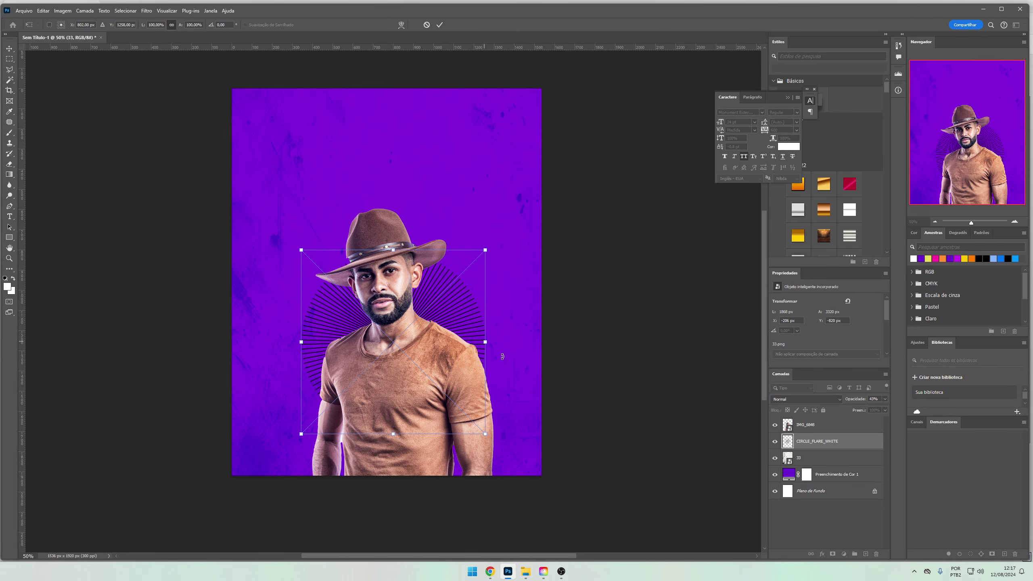
{"action": "left_click_drag", "start_coordinate": [428, 310], "coordinate": [470, 483]}
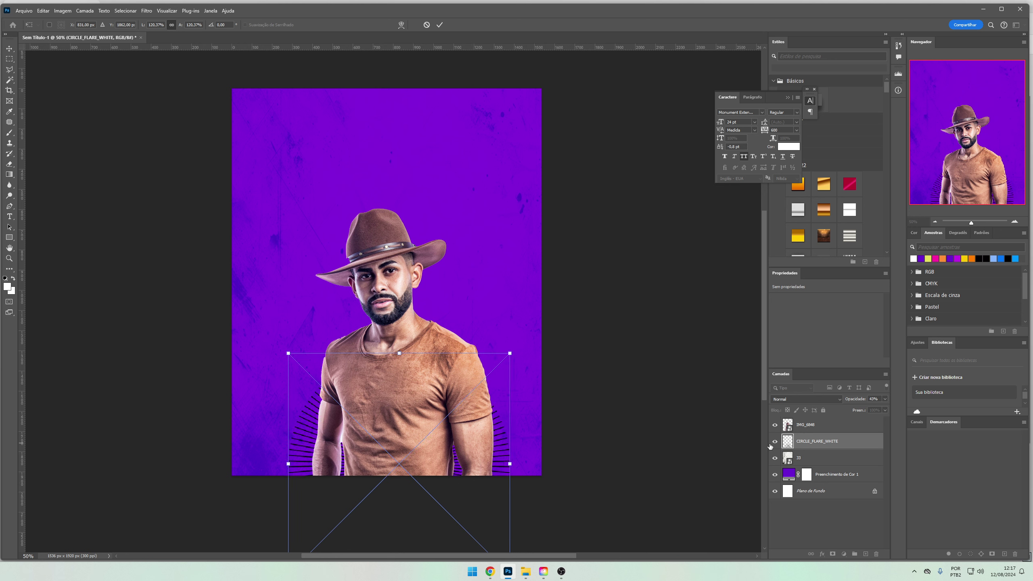
{"action": "key", "text": "Return"}
{"action": "left_click", "coordinate": [822, 554]}
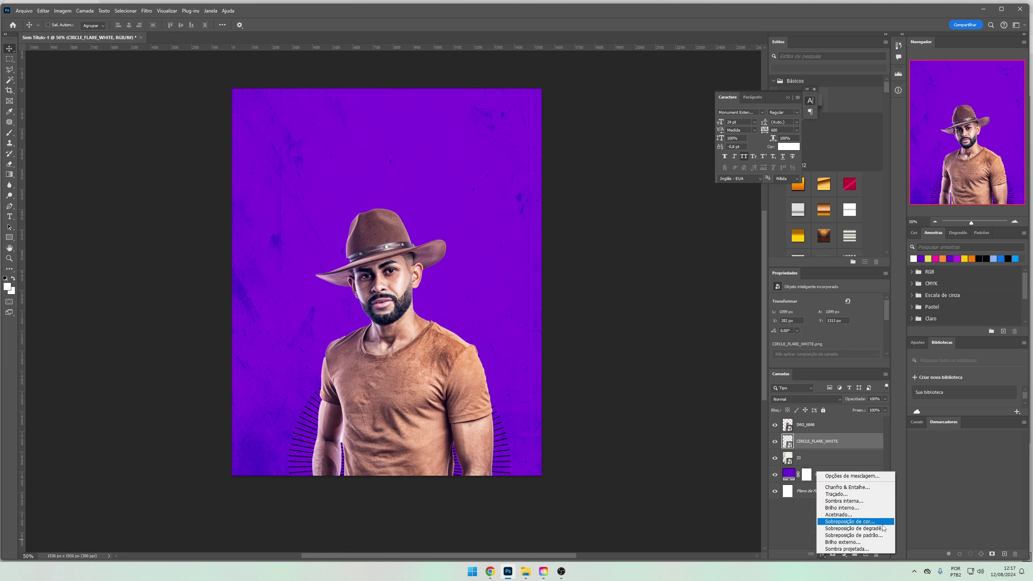
{"action": "left_click", "coordinate": [879, 522]}
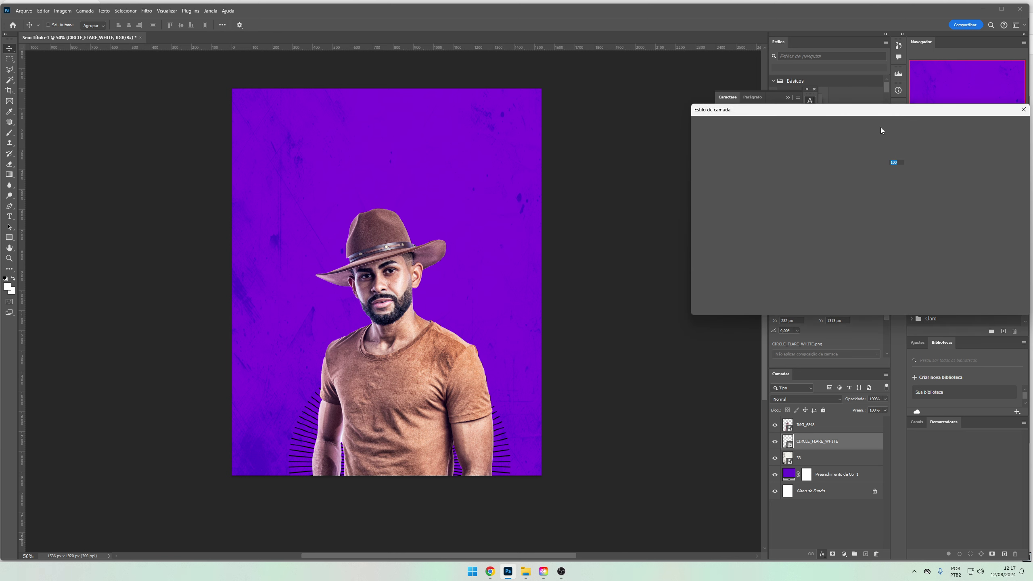
{"action": "left_click", "coordinate": [564, 128]}
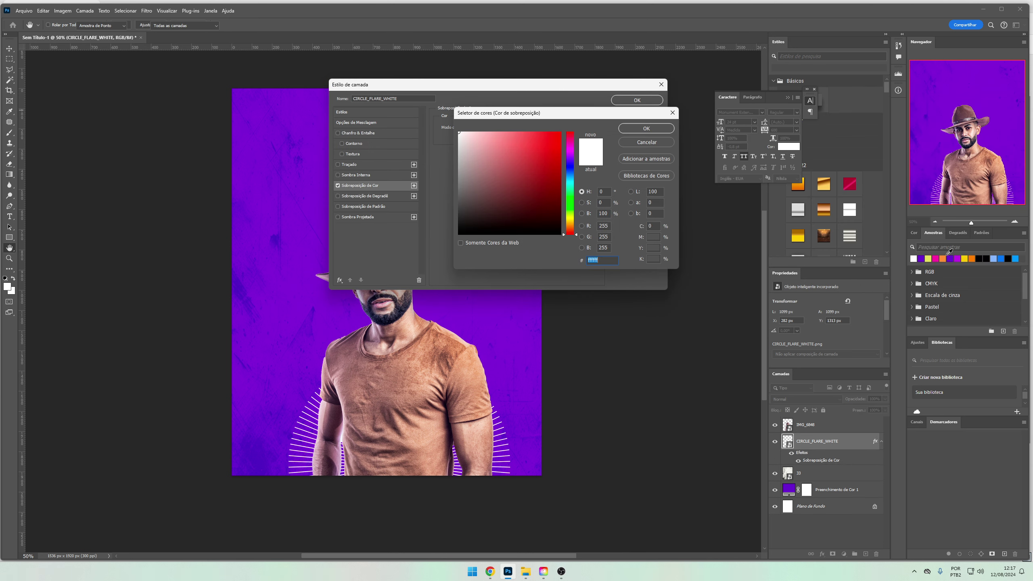
{"action": "left_click", "coordinate": [928, 259]}
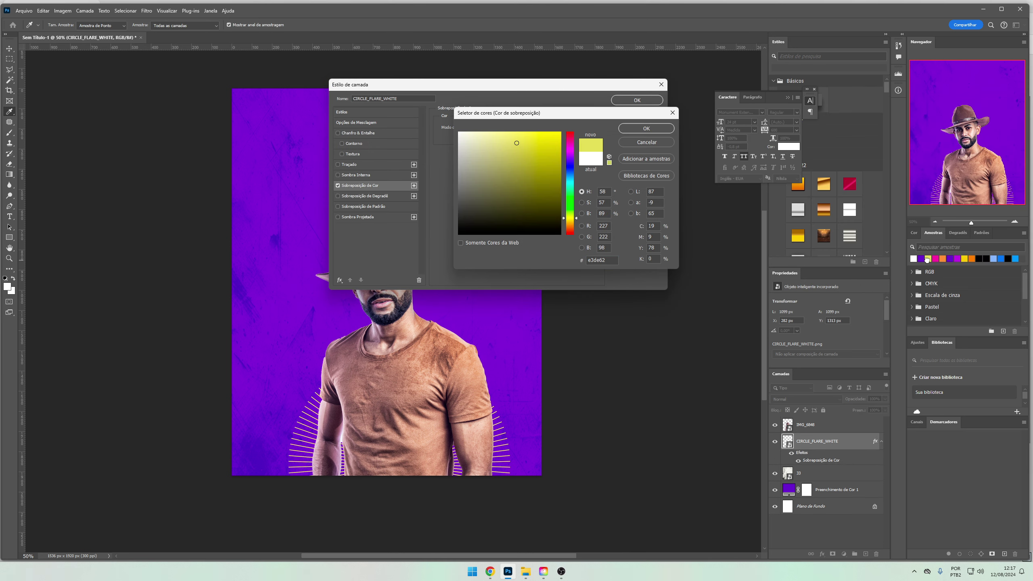
{"action": "left_click", "coordinate": [649, 129]}
{"action": "left_click", "coordinate": [637, 100]}
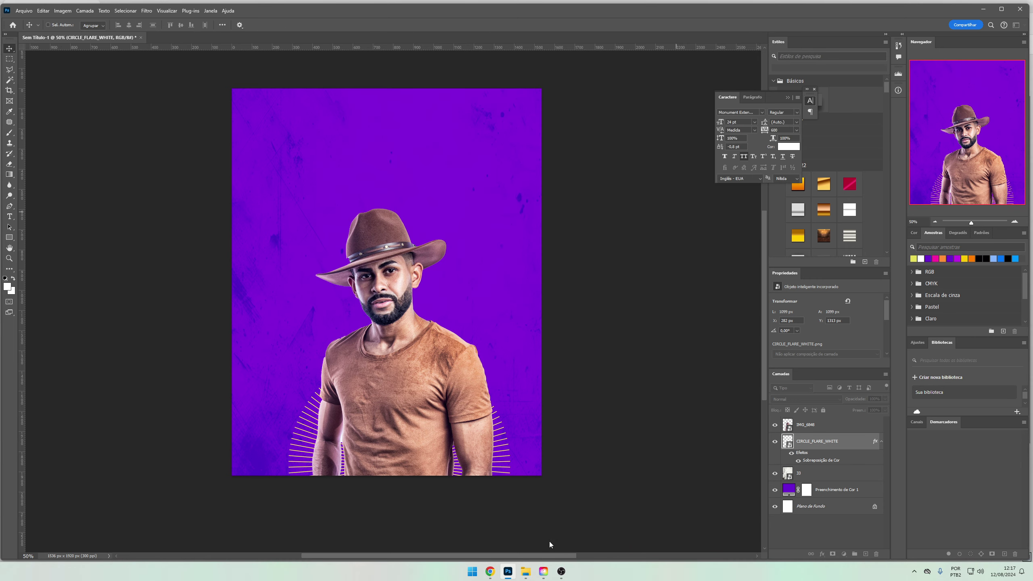
{"action": "left_click", "coordinate": [526, 572]}
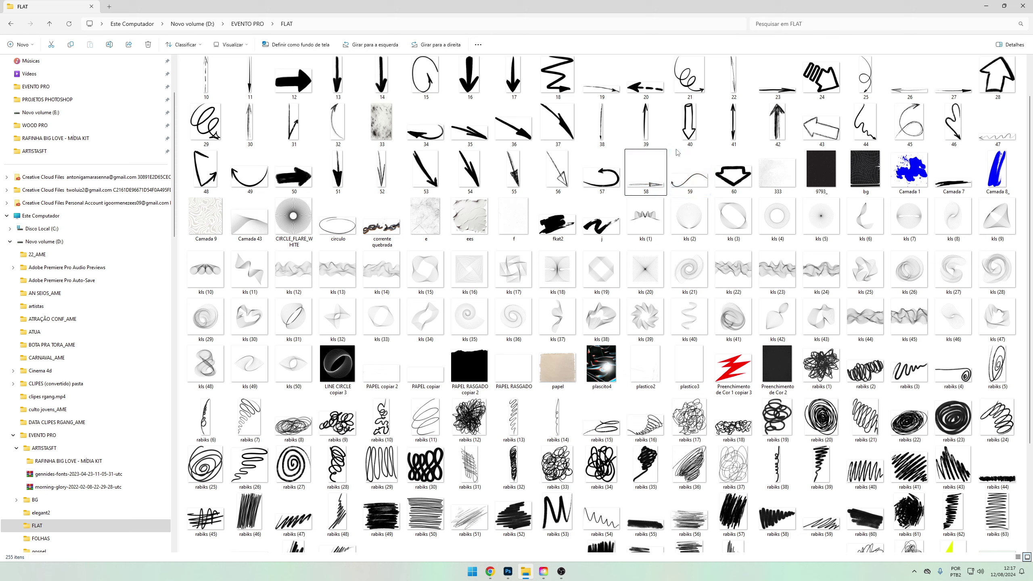
Choose the rabiks (44) brush-stroke image from the asset folder
{"action": "left_click", "coordinate": [689, 122]}
{"action": "scroll", "coordinate": [732, 370], "scroll_direction": "down", "scroll_amount": 2}
{"action": "left_click", "coordinate": [733, 432]}
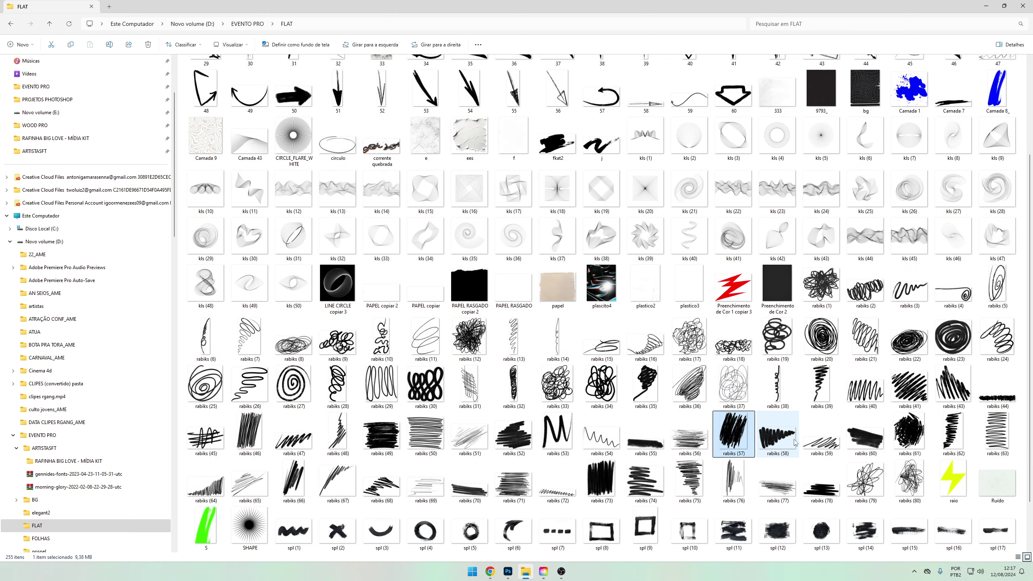
{"action": "left_click", "coordinate": [793, 441]}
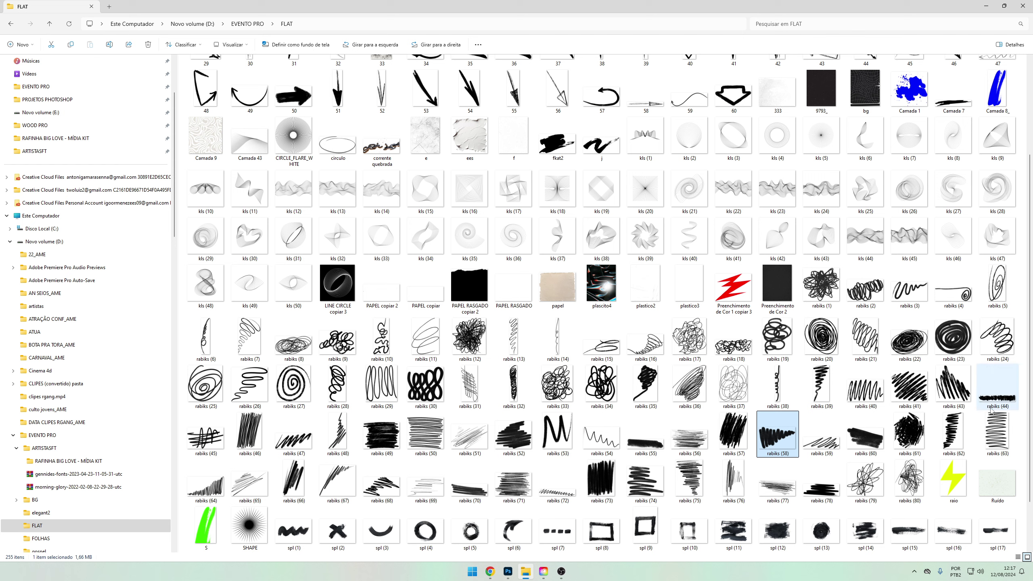
{"action": "left_click", "coordinate": [508, 571]}
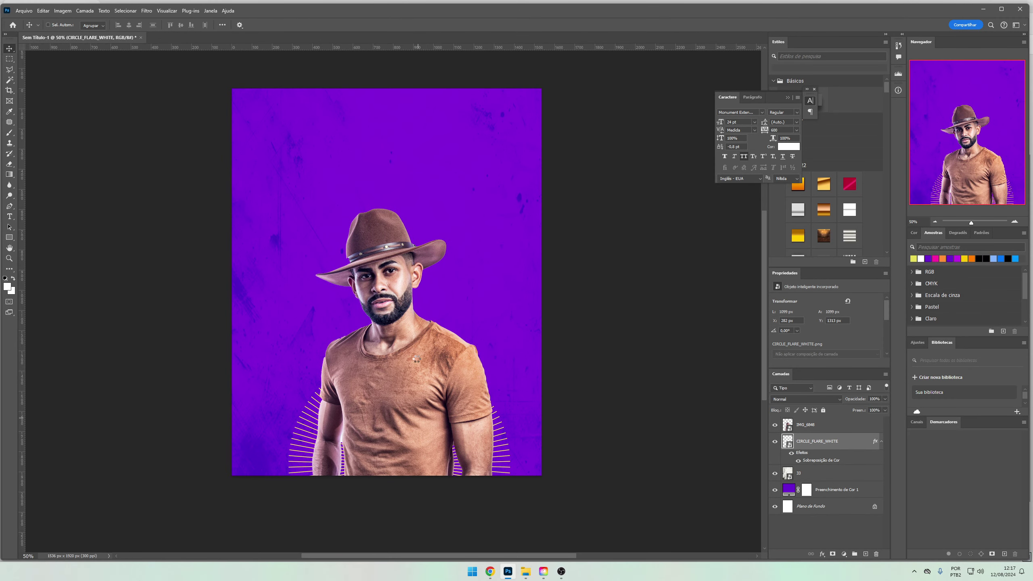
Place rabiks (44) stretched along the bottom edge and bring it to the top of the stack
{"action": "left_click_drag", "start_coordinate": [386, 285], "coordinate": [397, 478]}
{"action": "mouse_move", "coordinate": [541, 468]}
{"action": "left_mouse_down"}
{"action": "mouse_move", "coordinate": [597, 466]}
{"action": "mouse_move", "coordinate": [596, 444]}
{"action": "left_mouse_up"}
{"action": "key", "text": "Return"}
{"action": "key", "text": "ctrl+shift+bracketright"}
{"action": "left_click_drag", "start_coordinate": [477, 467], "coordinate": [480, 503]}
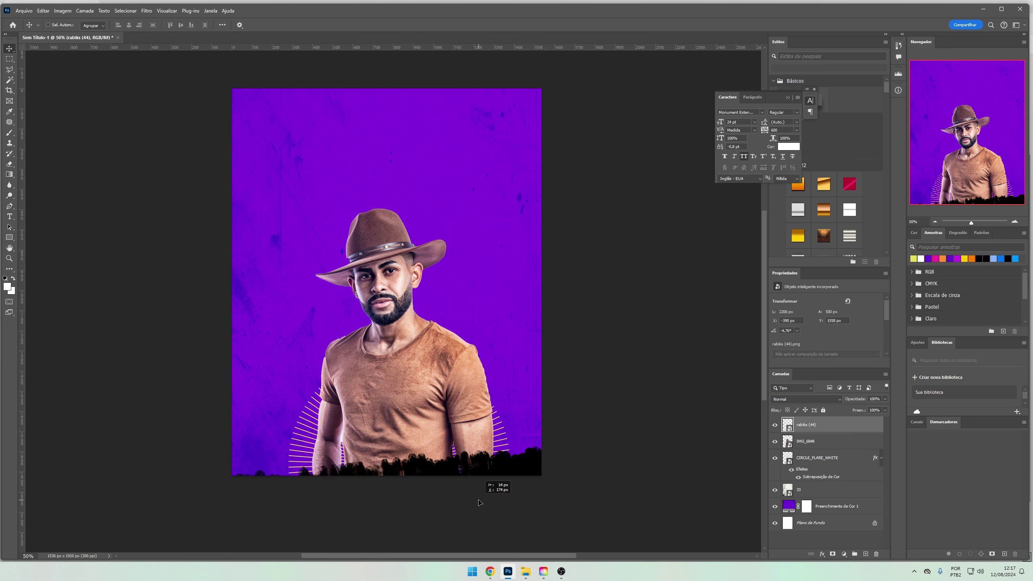
Give the bottom brush stroke a yellow Color Overlay
{"action": "left_click", "coordinate": [822, 554]}
{"action": "left_click", "coordinate": [846, 524]}
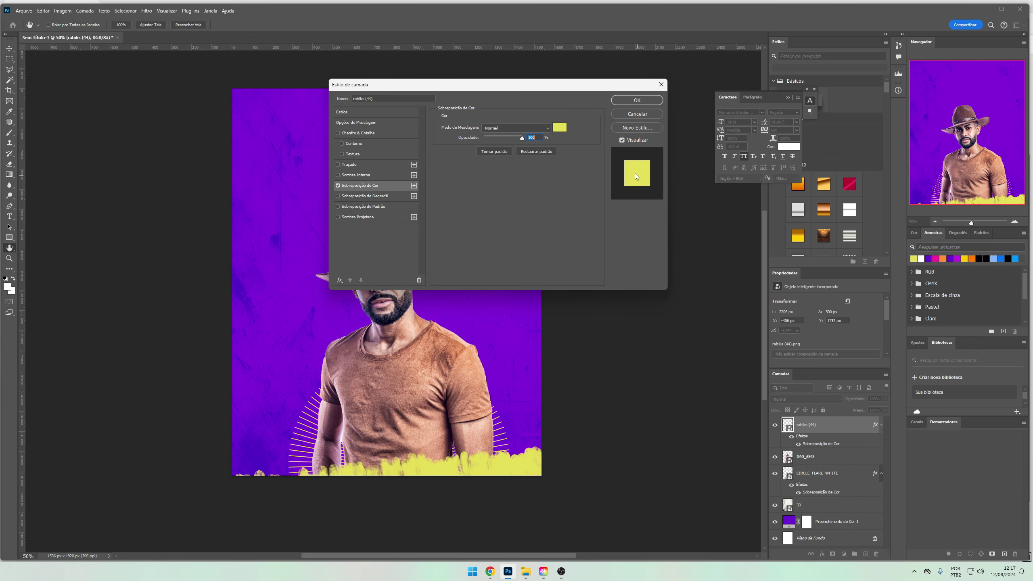
{"action": "left_click", "coordinate": [641, 97]}
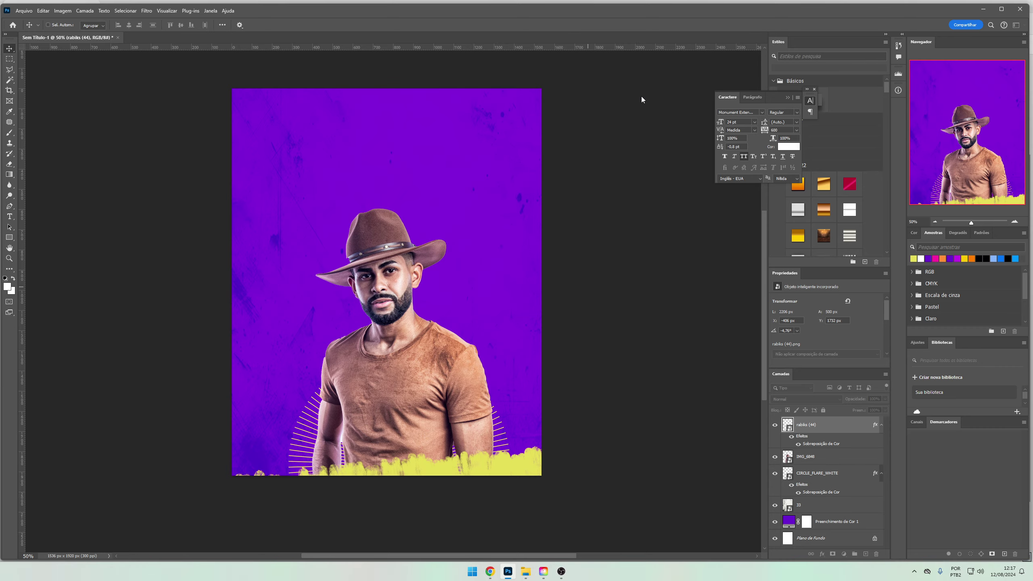
{"action": "left_click", "coordinate": [526, 572]}
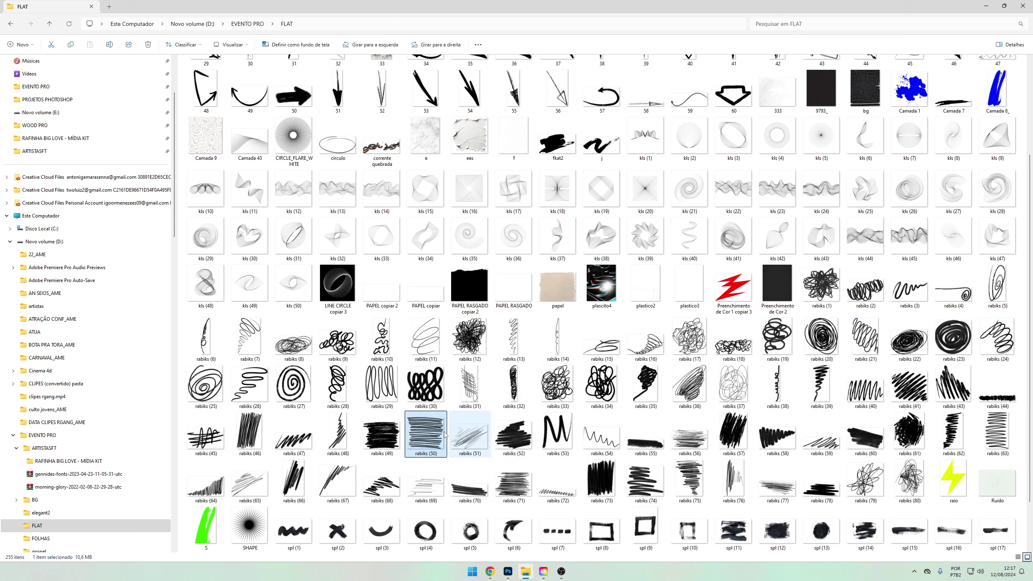
Place rabiks (50) below IMG_6848, scaled down behind the man's shoulders
{"action": "left_click_drag", "start_coordinate": [423, 435], "coordinate": [576, 538]}
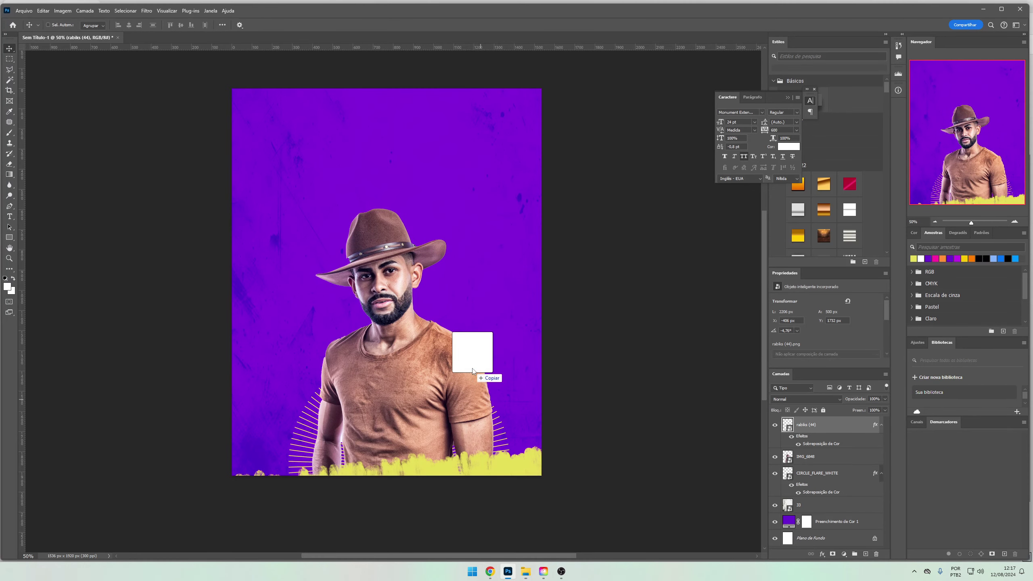
{"action": "left_click_drag", "start_coordinate": [564, 578], "coordinate": [471, 387]}
{"action": "key", "text": "Return"}
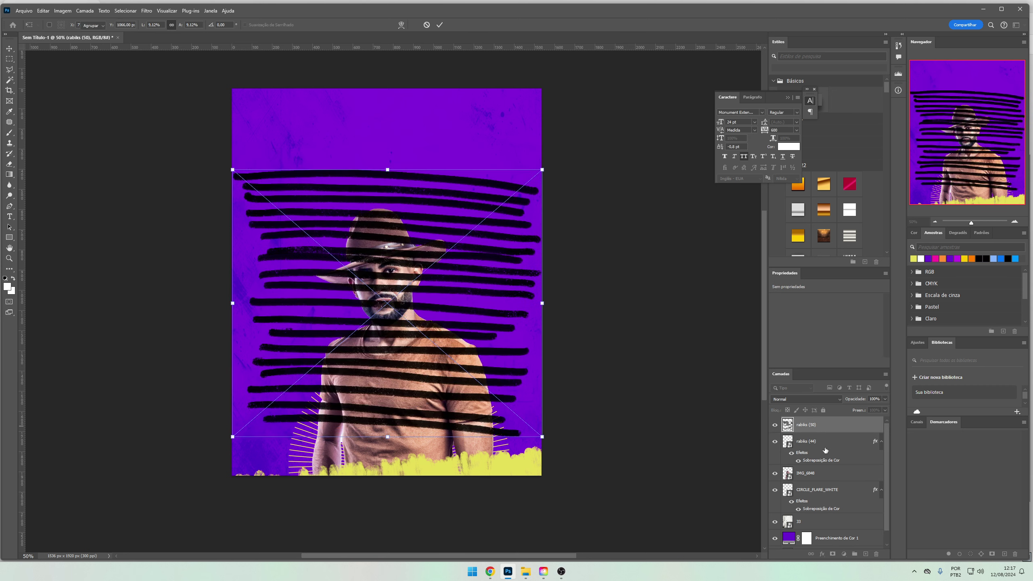
{"action": "key", "text": "ctrl+bracketleft"}
{"action": "key", "text": "ctrl+bracketleft"}
{"action": "key", "text": "ctrl+t"}
{"action": "left_click_drag", "start_coordinate": [378, 170], "coordinate": [378, 243]}
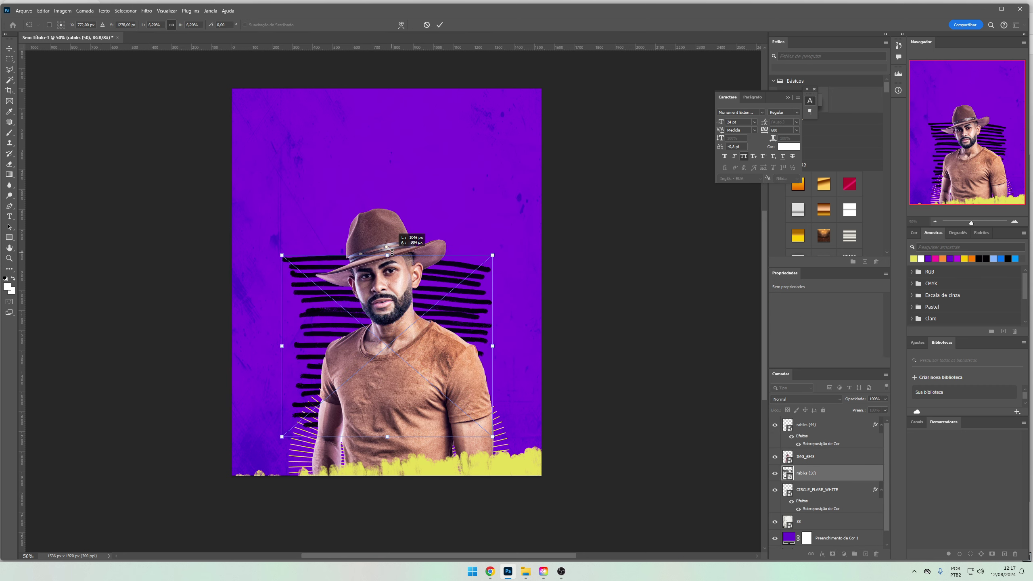
{"action": "key", "text": "Return"}
{"action": "left_click_drag", "start_coordinate": [476, 348], "coordinate": [477, 422]}
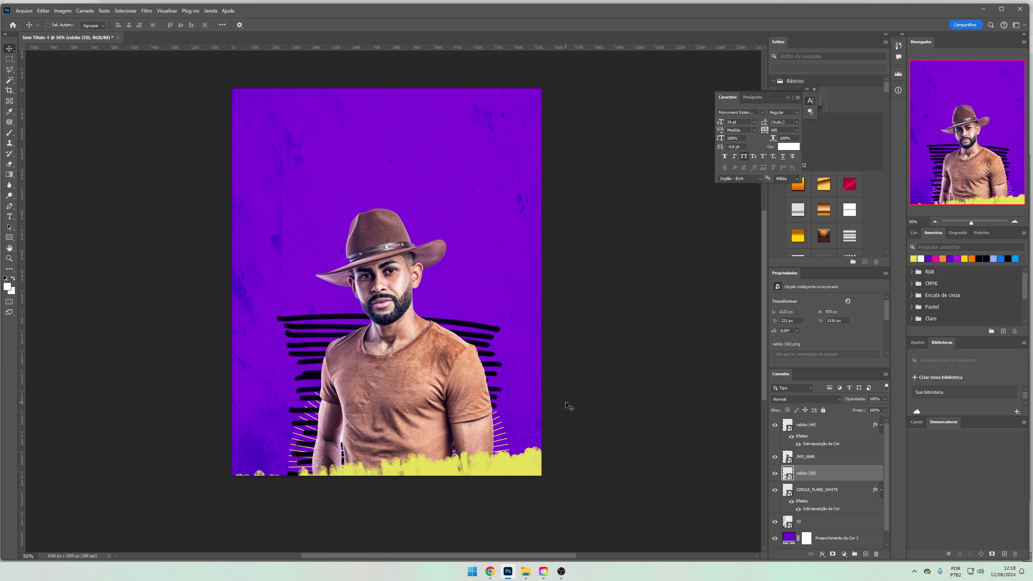
{"action": "left_click_drag", "start_coordinate": [567, 406], "coordinate": [571, 400]}
Give the stripes a yellow Color Overlay and tilt them about -3.4°
{"action": "left_click", "coordinate": [823, 554]}
{"action": "left_click", "coordinate": [876, 522]}
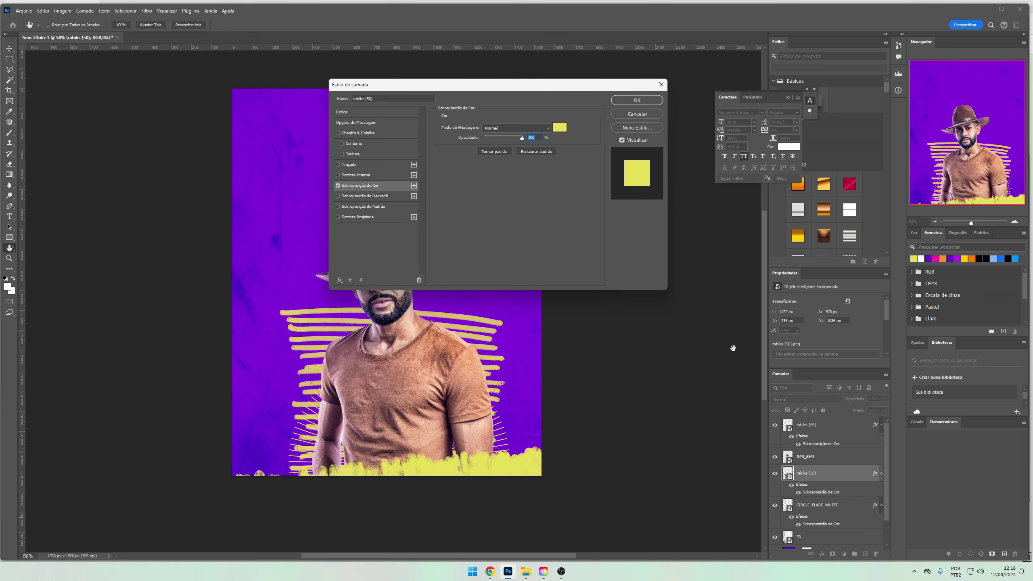
{"action": "key", "text": "Return"}
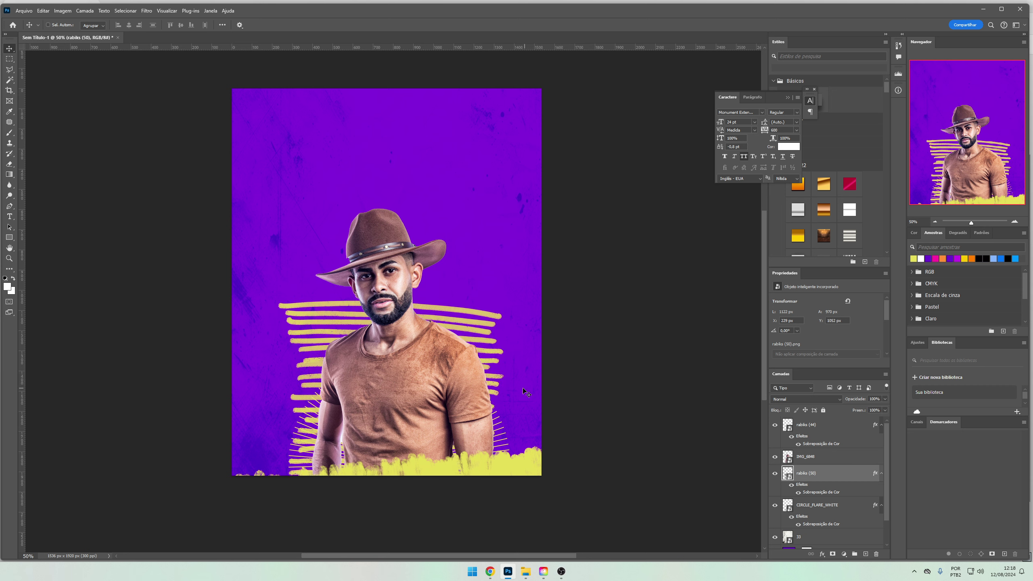
{"action": "key", "text": "ctrl+t"}
{"action": "left_click_drag", "start_coordinate": [526, 392], "coordinate": [562, 366]}
{"action": "key", "text": "Return"}
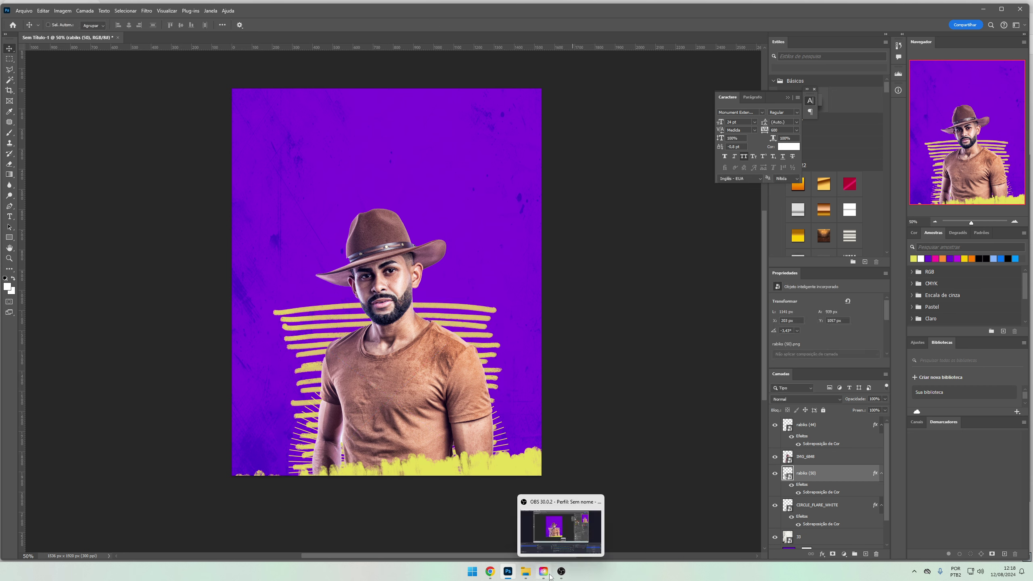
{"action": "left_click", "coordinate": [526, 572]}
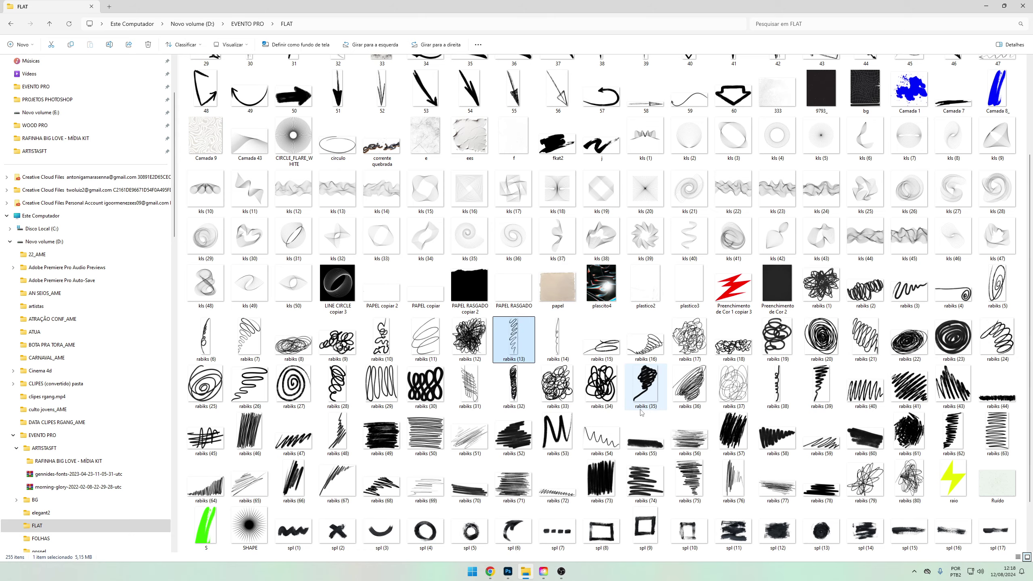
{"action": "scroll", "coordinate": [642, 413], "scroll_direction": "down", "scroll_amount": 1}
{"action": "left_click", "coordinate": [508, 571]}
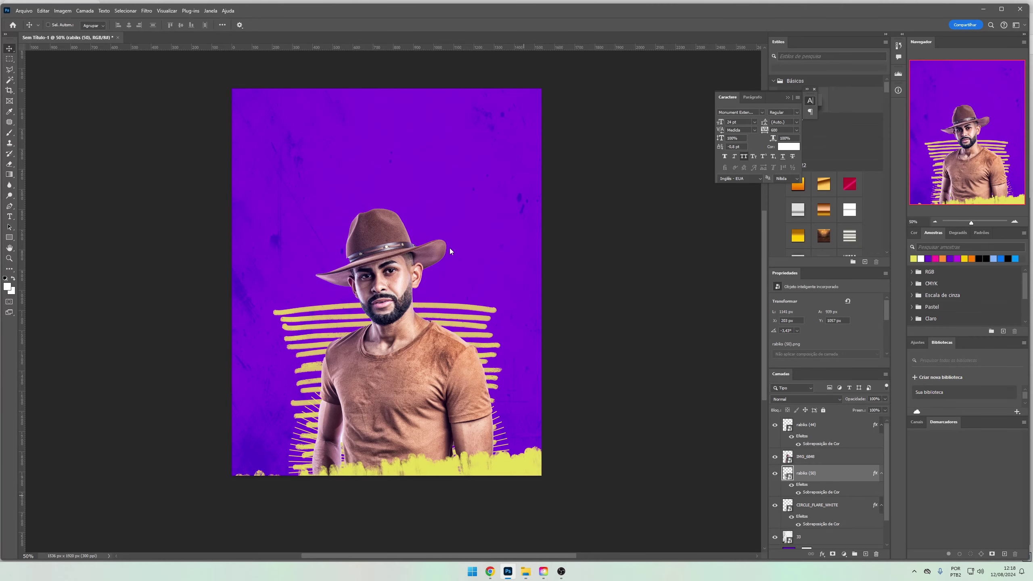
{"action": "mouse_move", "coordinate": [478, 273]}
{"action": "left_mouse_down"}
{"action": "mouse_move", "coordinate": [472, 231]}
{"action": "mouse_move", "coordinate": [334, 180]}
{"action": "mouse_move", "coordinate": [339, 85]}
{"action": "mouse_move", "coordinate": [303, 92]}
{"action": "left_mouse_up"}
{"action": "mouse_move", "coordinate": [327, 142]}
{"action": "left_mouse_down"}
{"action": "mouse_move", "coordinate": [252, 95]}
{"action": "mouse_move", "coordinate": [297, 107]}
{"action": "left_mouse_up"}
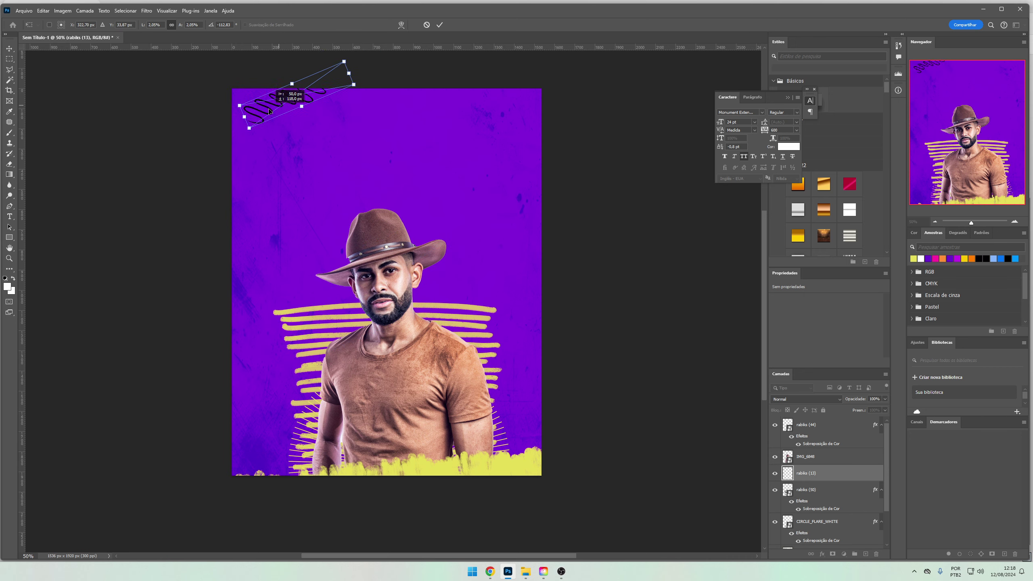
{"action": "mouse_move", "coordinate": [358, 138]}
{"action": "left_mouse_down"}
{"action": "mouse_move", "coordinate": [370, 175]}
{"action": "mouse_move", "coordinate": [376, 164]}
{"action": "left_mouse_up"}
{"action": "mouse_move", "coordinate": [313, 114]}
{"action": "left_mouse_down"}
{"action": "mouse_move", "coordinate": [328, 86]}
{"action": "mouse_move", "coordinate": [326, 95]}
{"action": "left_mouse_up"}
{"action": "key", "text": "Return"}
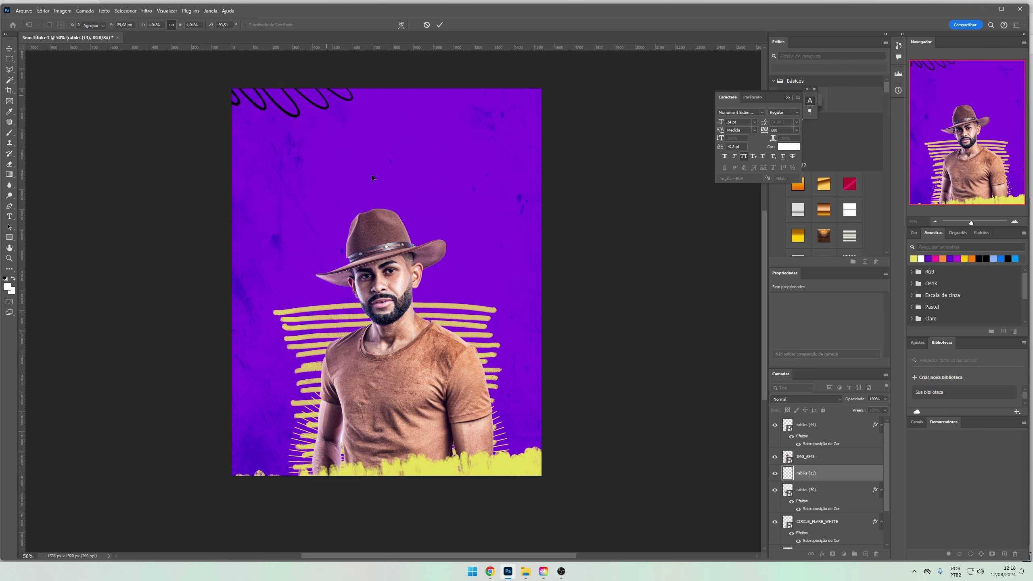
{"action": "left_click", "coordinate": [526, 572]}
{"action": "left_click_drag", "start_coordinate": [249, 468], "coordinate": [443, 466]}
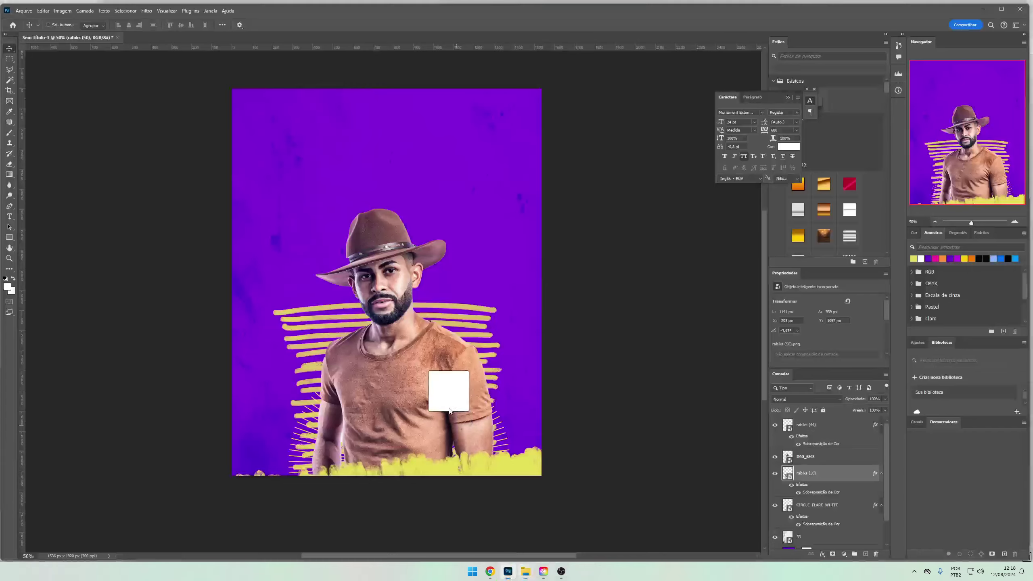
{"action": "left_click_drag", "start_coordinate": [443, 467], "coordinate": [481, 410]}
{"action": "left_click_drag", "start_coordinate": [561, 362], "coordinate": [529, 431]}
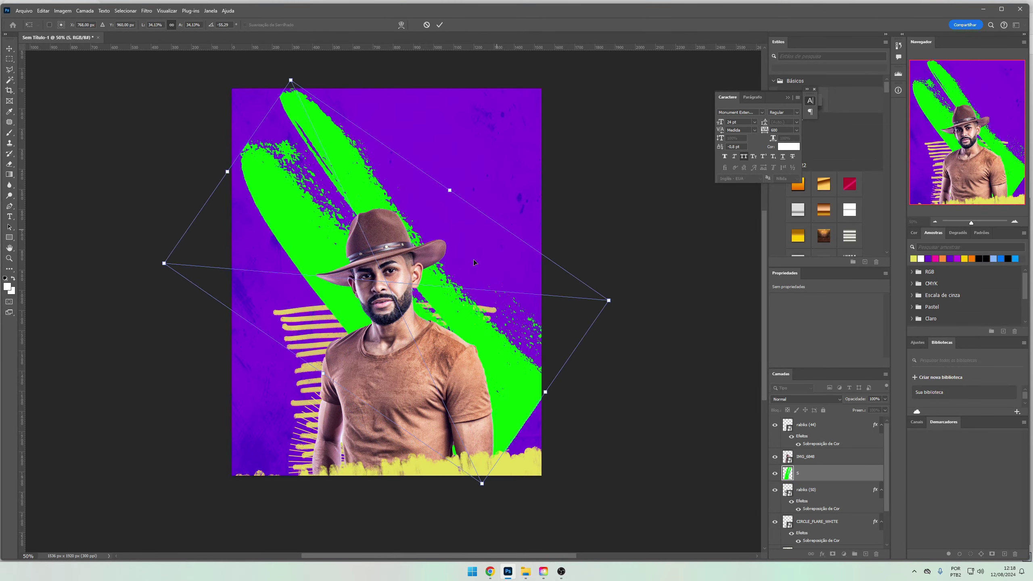
{"action": "left_click_drag", "start_coordinate": [380, 275], "coordinate": [422, 397]}
{"action": "mouse_move", "coordinate": [462, 292]}
{"action": "left_mouse_down"}
{"action": "mouse_move", "coordinate": [409, 389]}
{"action": "mouse_move", "coordinate": [458, 478]}
{"action": "left_mouse_up"}
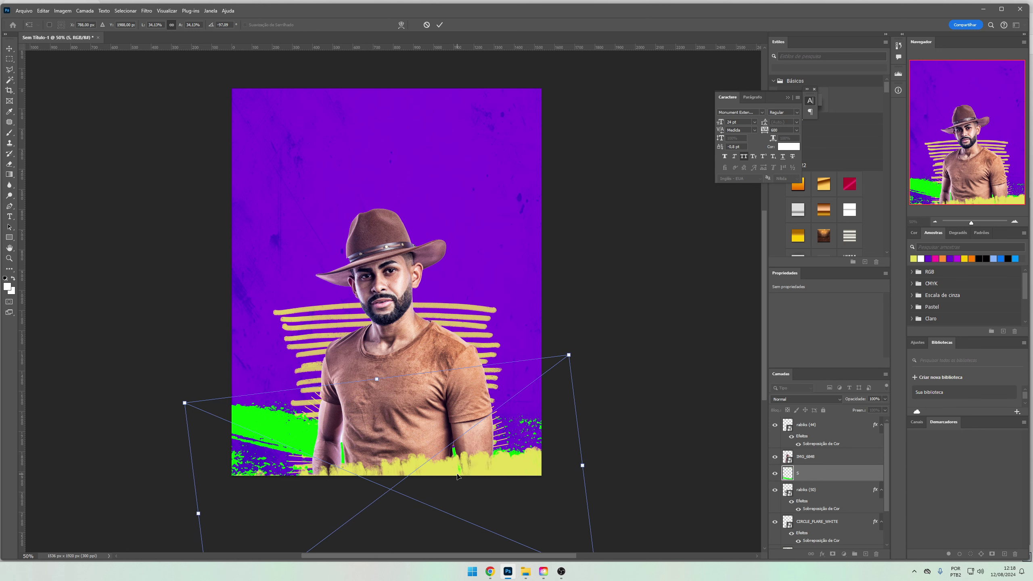
{"action": "key", "text": "Return"}
{"action": "key", "text": "ctrl+z"}
{"action": "key", "text": "ctrl+z"}
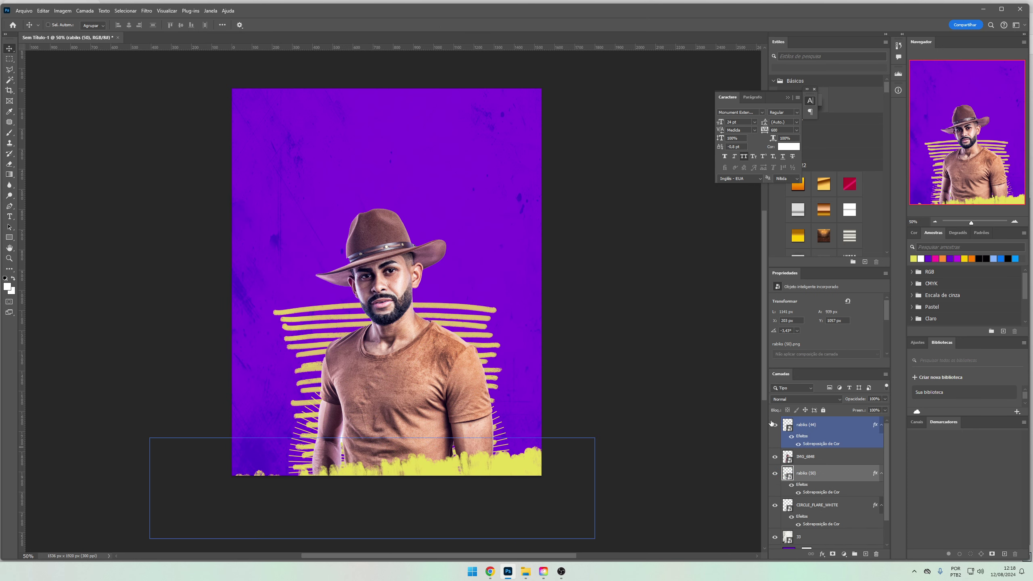
{"action": "key", "text": "t"}
Type RAFINHA with All Caps off and tracking set to 0
{"action": "left_click", "coordinate": [283, 178]}
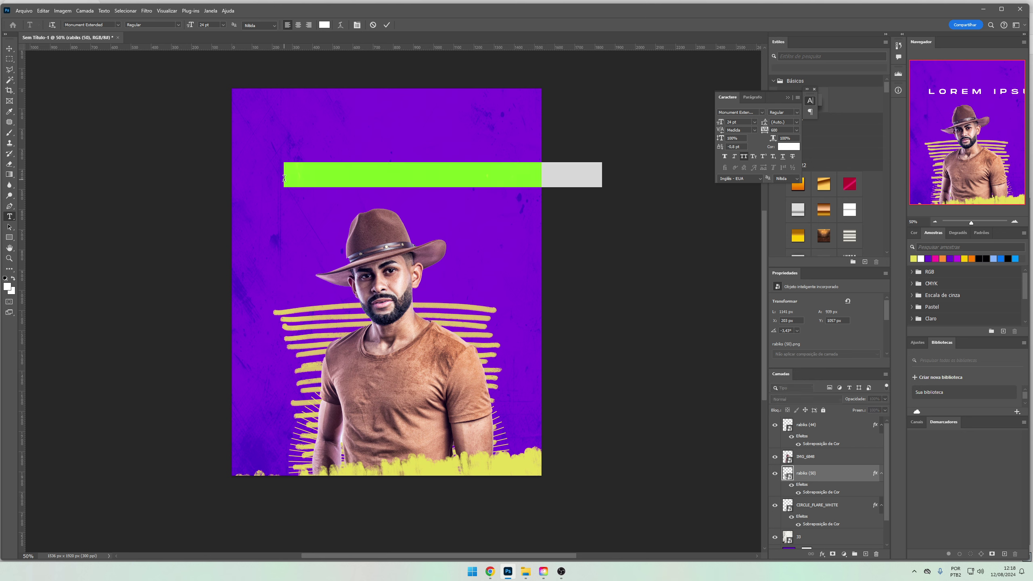
{"action": "type", "text": "RAFINHA"}
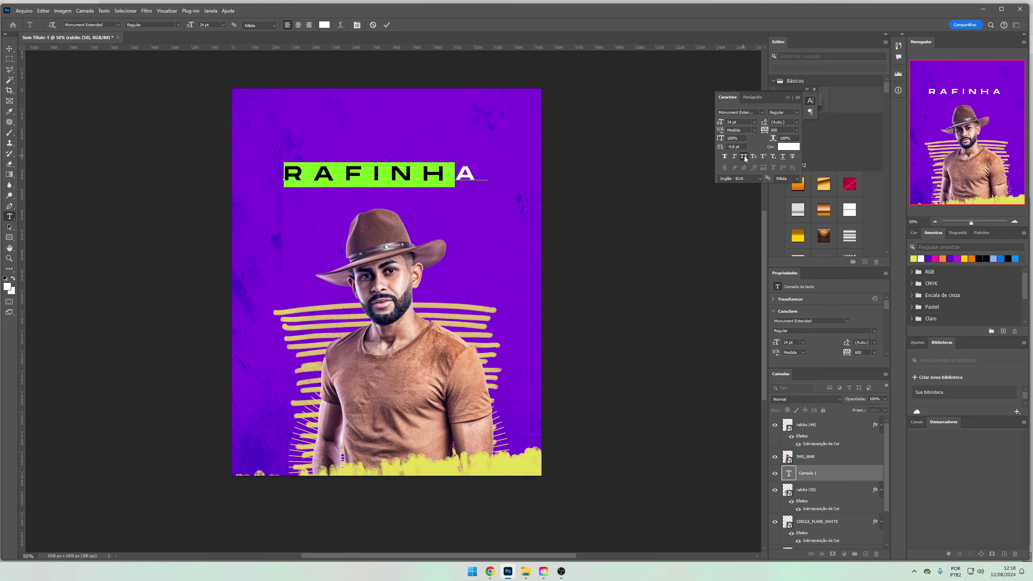
{"action": "left_click", "coordinate": [745, 156]}
{"action": "left_click", "coordinate": [797, 130]}
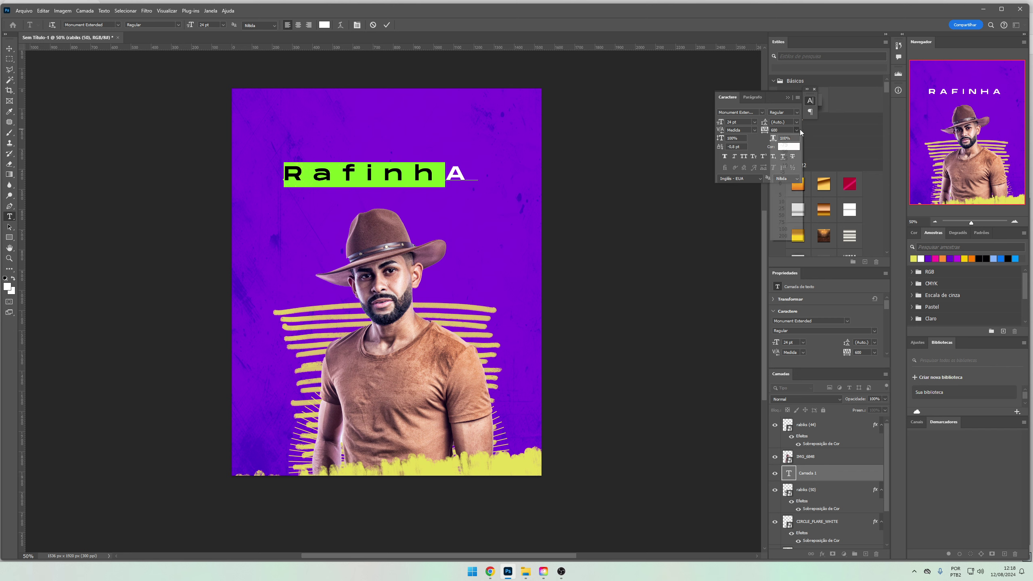
{"action": "left_click", "coordinate": [780, 185]}
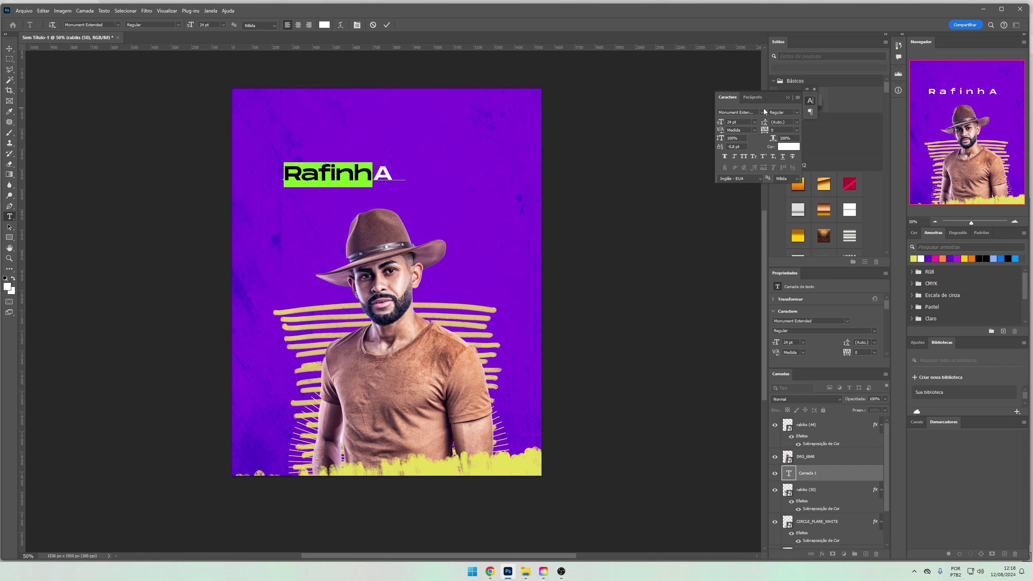
Set RAFINHA in the Blank River font and scale it up hugely across the flyer
{"action": "double_click", "coordinate": [401, 174]}
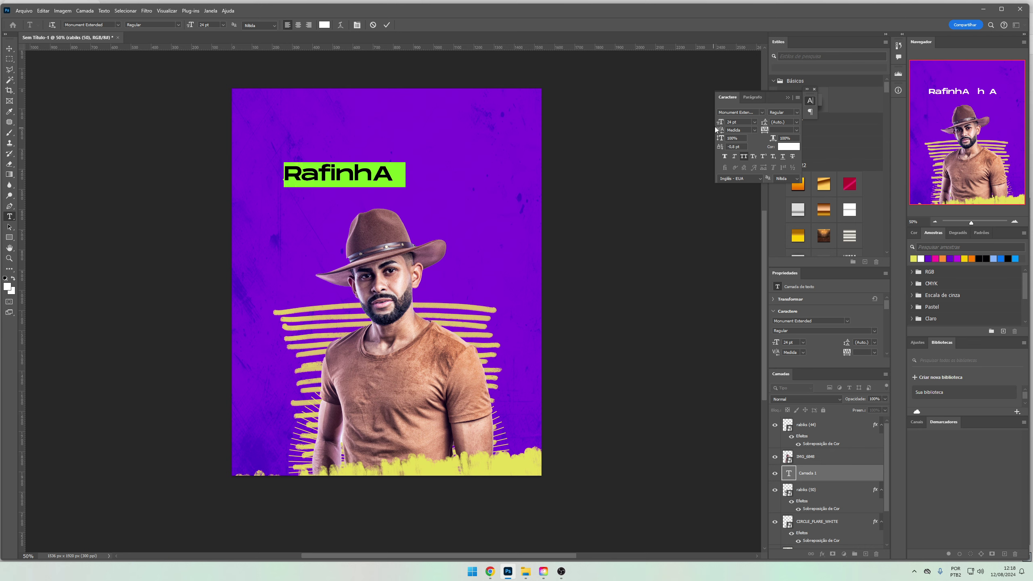
{"action": "left_click", "coordinate": [761, 113]}
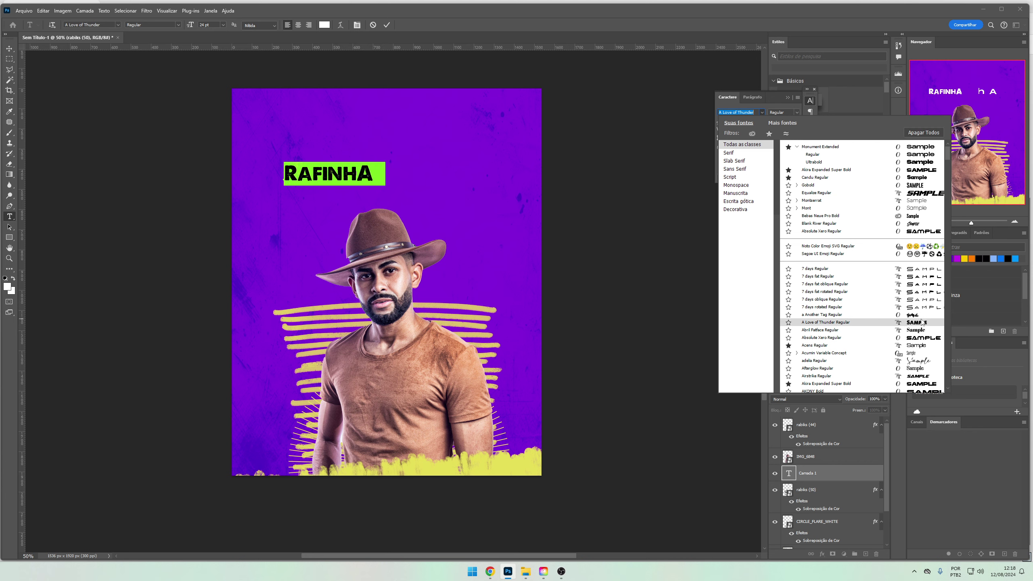
{"action": "scroll", "coordinate": [923, 318], "scroll_direction": "down", "scroll_amount": 10}
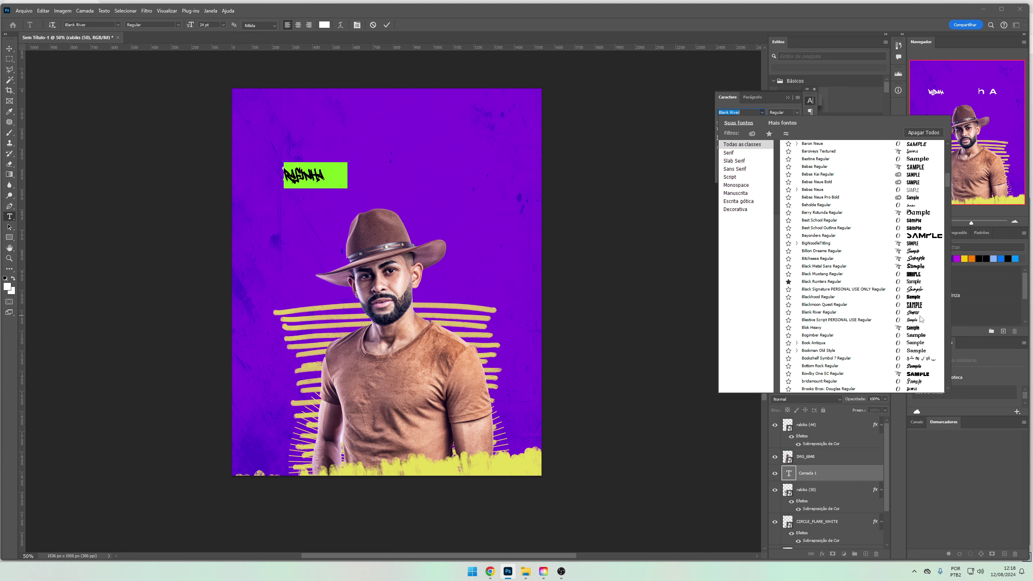
{"action": "left_click", "coordinate": [914, 312]}
{"action": "left_click", "coordinate": [834, 474]}
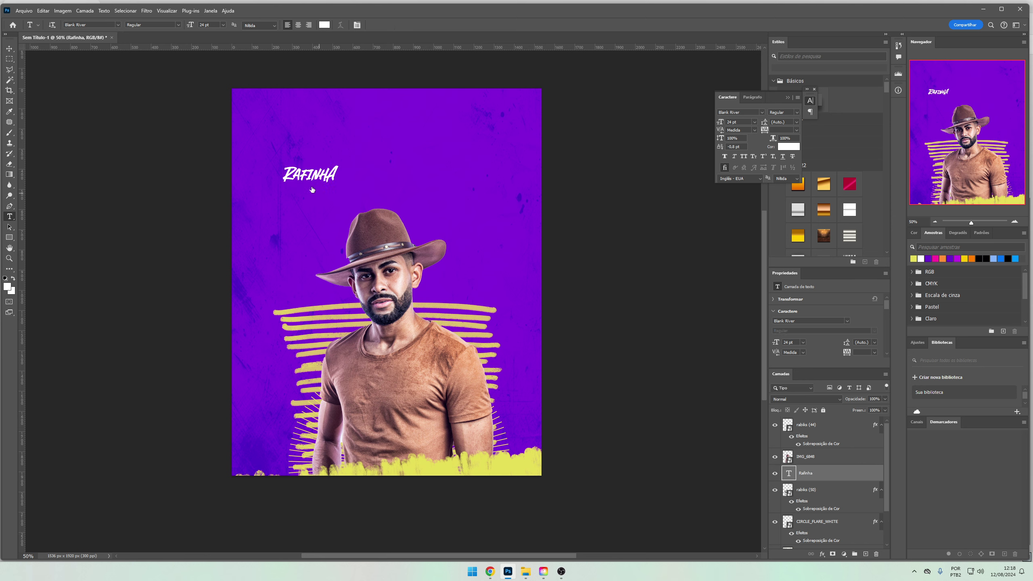
{"action": "key", "text": "v"}
{"action": "key", "text": "ctrl+t"}
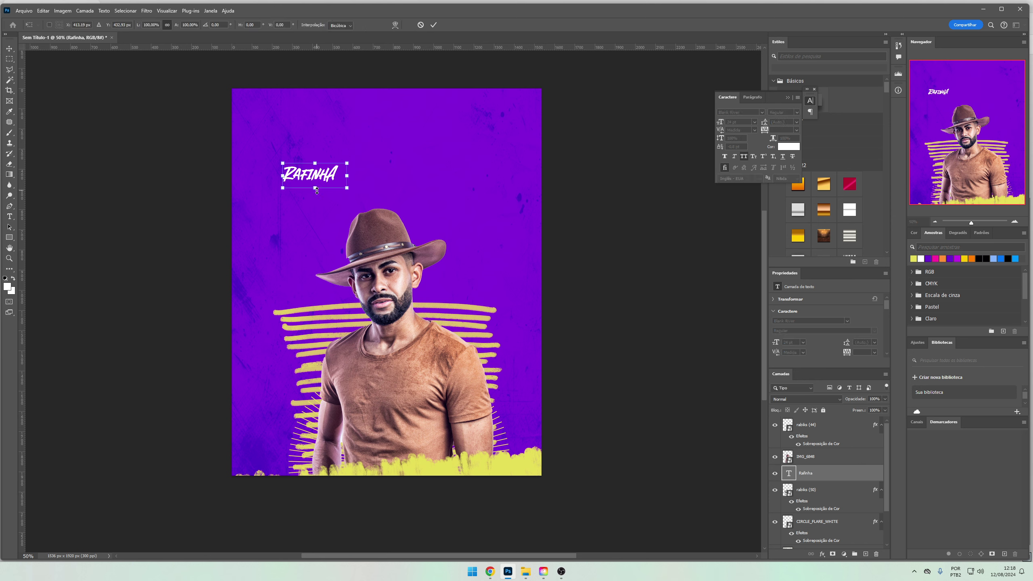
{"action": "left_click_drag", "start_coordinate": [347, 197], "coordinate": [484, 415]}
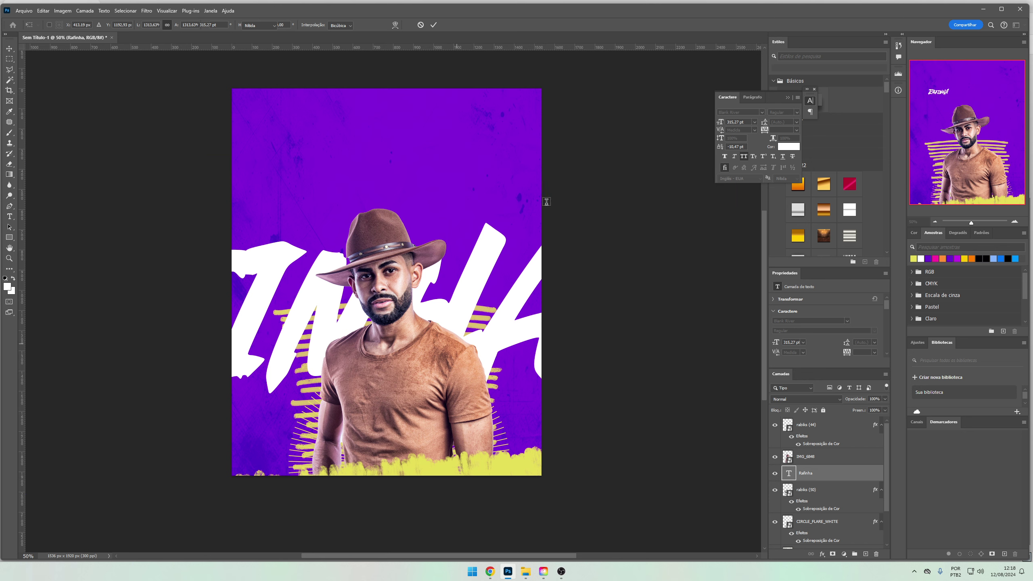
Tilt the giant Rafinha name slightly and move it to the top of the flyer
{"action": "left_click_drag", "start_coordinate": [457, 342], "coordinate": [533, 134]}
{"action": "left_click_drag", "start_coordinate": [513, 332], "coordinate": [516, 329]}
{"action": "key", "text": "Return"}
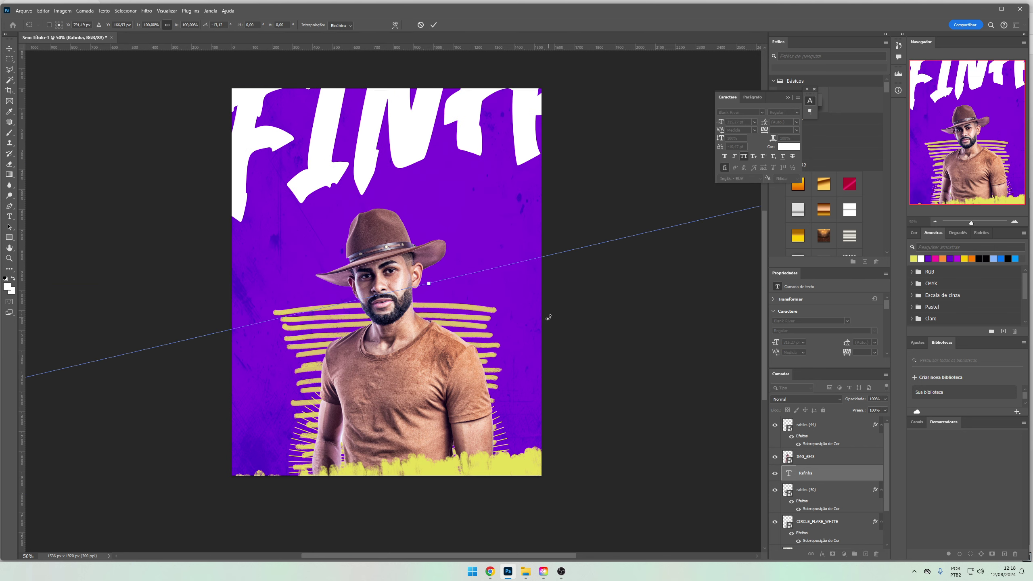
{"action": "mouse_move", "coordinate": [444, 160]}
{"action": "left_mouse_down"}
{"action": "mouse_move", "coordinate": [378, 134]}
{"action": "mouse_move", "coordinate": [422, 413]}
{"action": "left_mouse_up"}
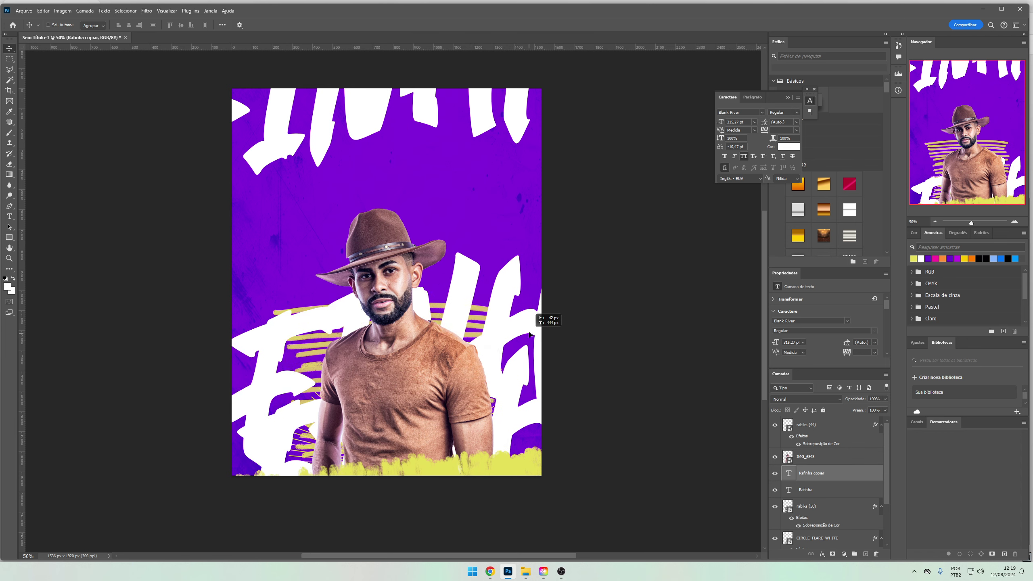
Duplicate the name into lower rows and move all three text layers below the cowboy
{"action": "left_click_drag", "start_coordinate": [553, 431], "coordinate": [538, 231]}
{"action": "left_click", "coordinate": [815, 488]}
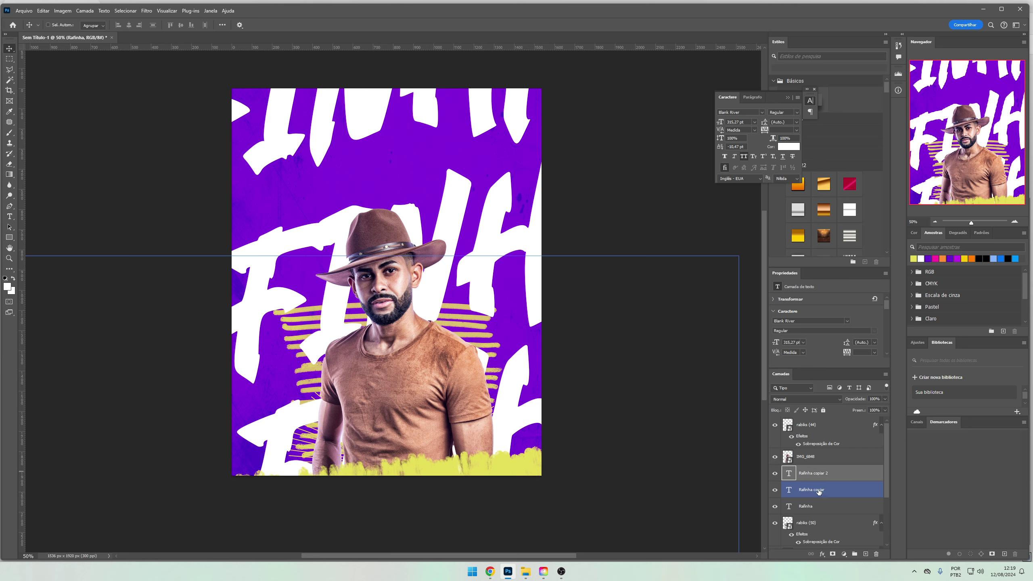
{"action": "left_click", "coordinate": [805, 506], "text": "shift"}
{"action": "mouse_move", "coordinate": [808, 506]}
{"action": "left_mouse_down"}
{"action": "mouse_move", "coordinate": [812, 523]}
{"action": "mouse_move", "coordinate": [824, 516]}
{"action": "left_mouse_up"}
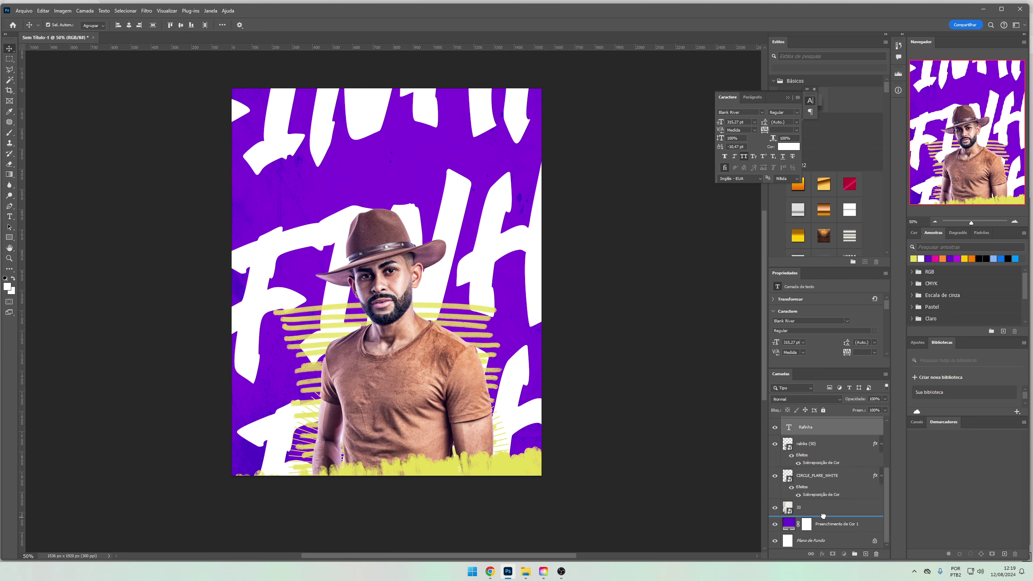
Set the Rafinha text layers to Sobrepor blend with lowered opacity
{"action": "left_click", "coordinate": [790, 401]}
{"action": "left_click", "coordinate": [791, 444]}
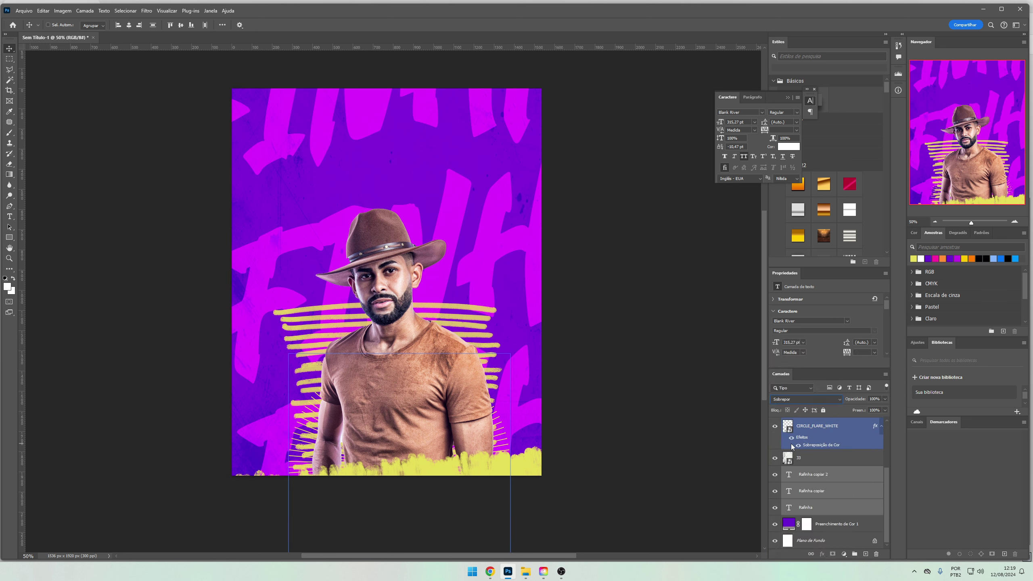
{"action": "left_click", "coordinate": [885, 399]}
{"action": "left_click_drag", "start_coordinate": [885, 408], "coordinate": [854, 409]}
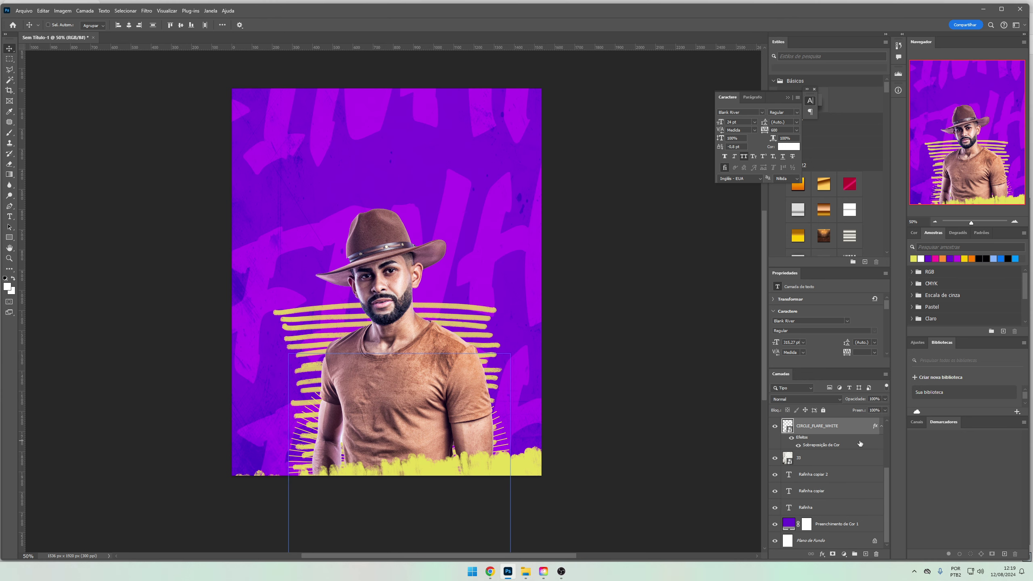
Select all three Rafinha text layers and group them
{"action": "left_click", "coordinate": [837, 441]}
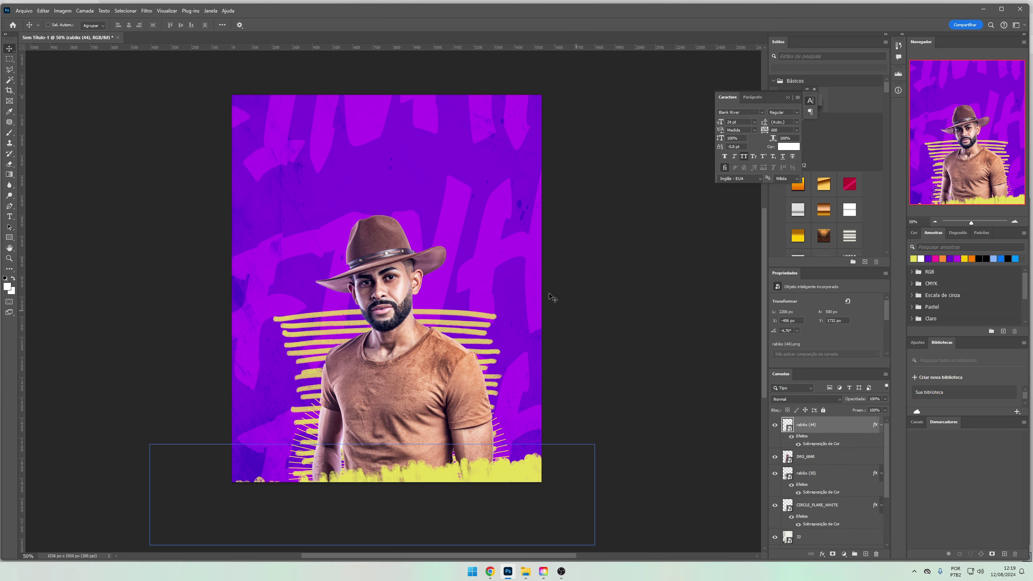
{"action": "key", "text": "t"}
{"action": "scroll", "coordinate": [825, 489], "scroll_direction": "down", "scroll_amount": 3}
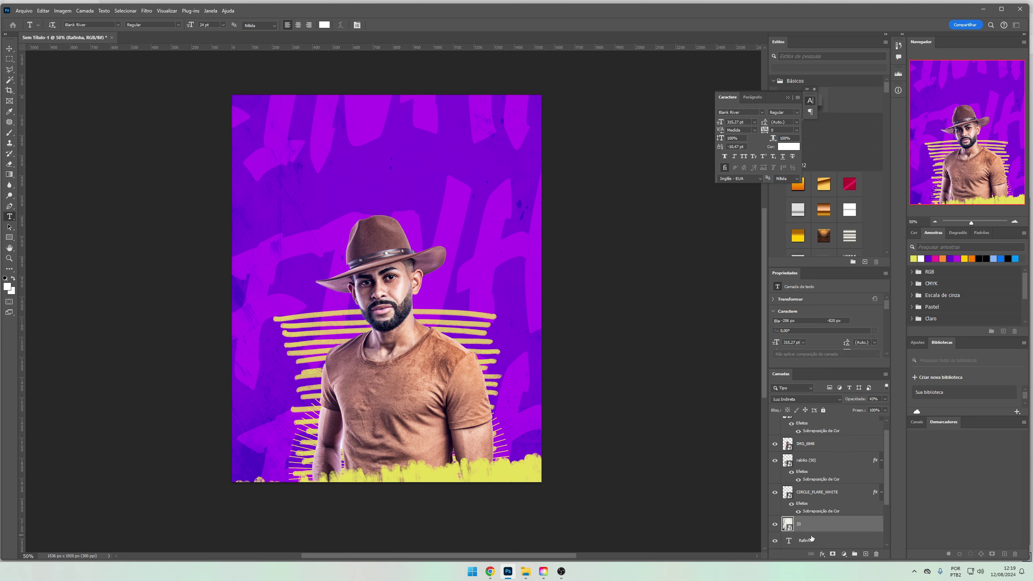
{"action": "left_click", "coordinate": [814, 474]}
{"action": "left_click", "coordinate": [822, 510]}
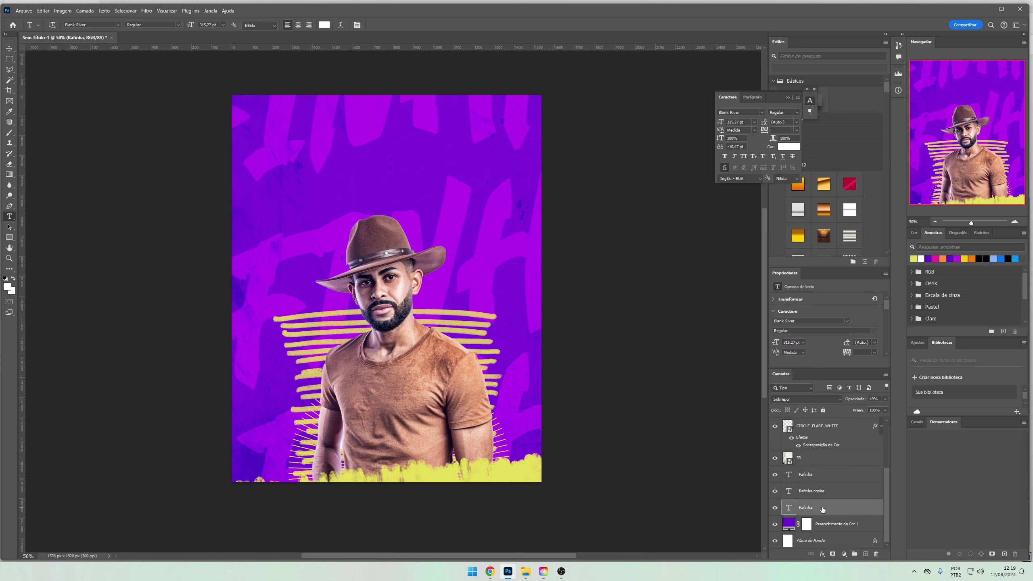
{"action": "left_click", "coordinate": [821, 492], "text": "shift"}
{"action": "left_click", "coordinate": [829, 475], "text": "shift"}
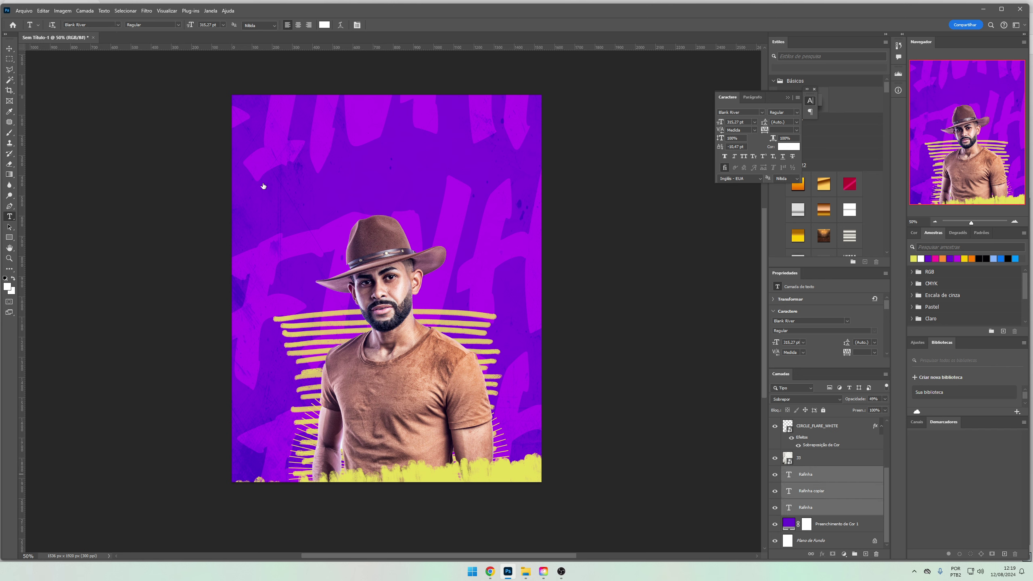
{"action": "key", "text": "ctrl+g"}
Set the new Rafinha text group's blend mode to Sobrepor
{"action": "right_click", "coordinate": [812, 514]}
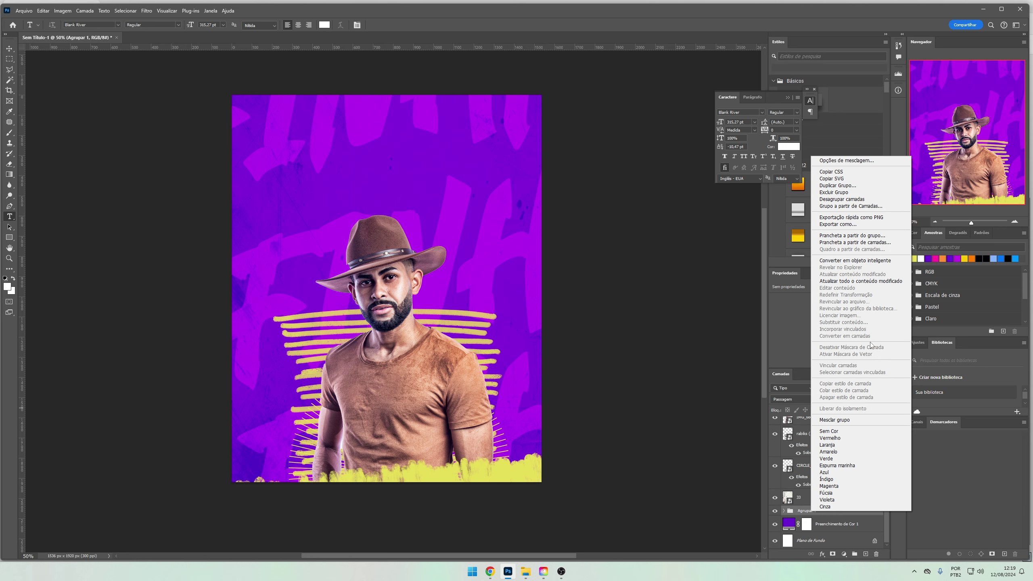
{"action": "left_click", "coordinate": [881, 262]}
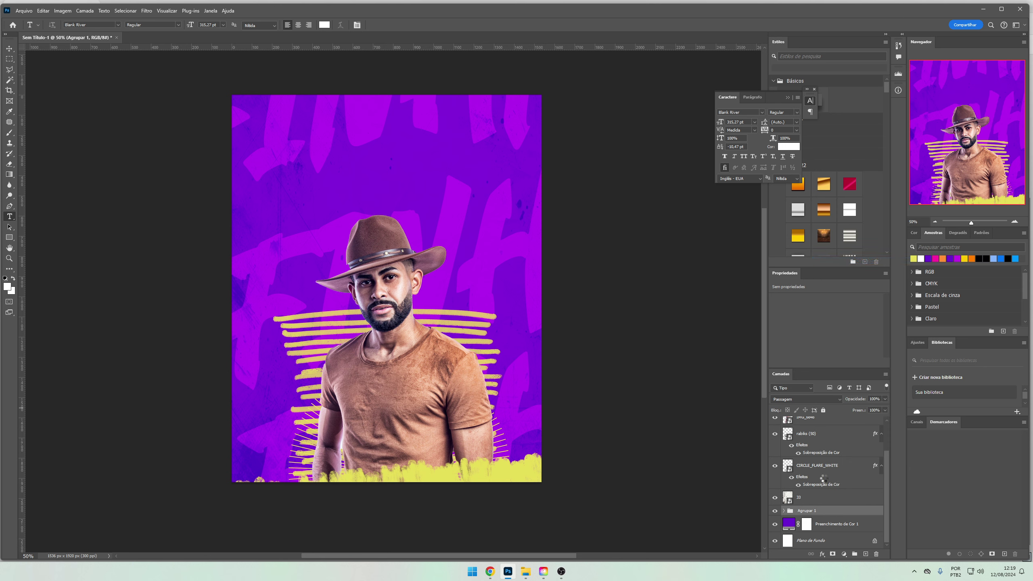
{"action": "left_click", "coordinate": [785, 400]}
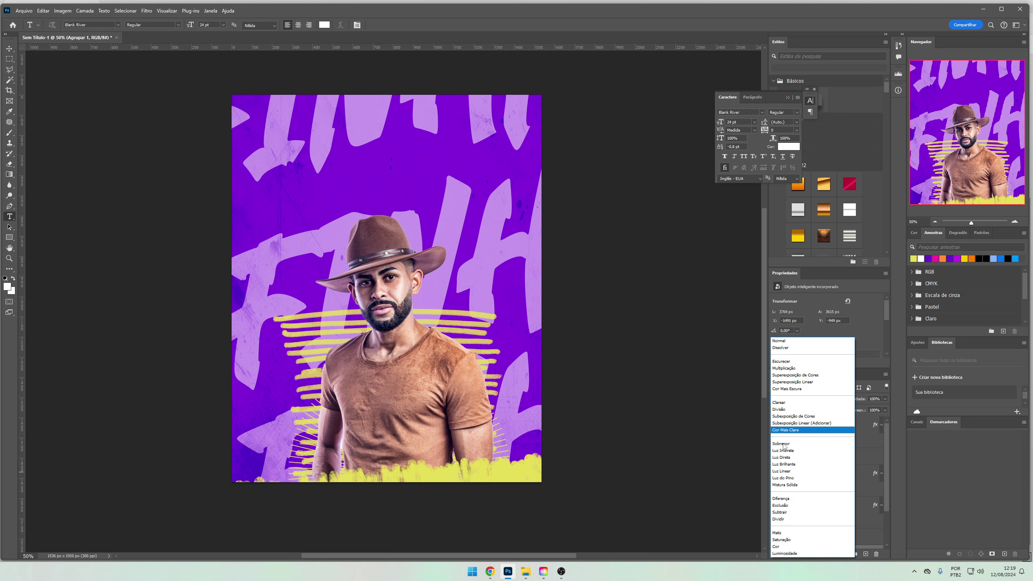
{"action": "left_click", "coordinate": [810, 446]}
Group the layers from rabiks (50) down to the purple fill as 'bg', then start text above the hat
{"action": "left_click", "coordinate": [813, 426]}
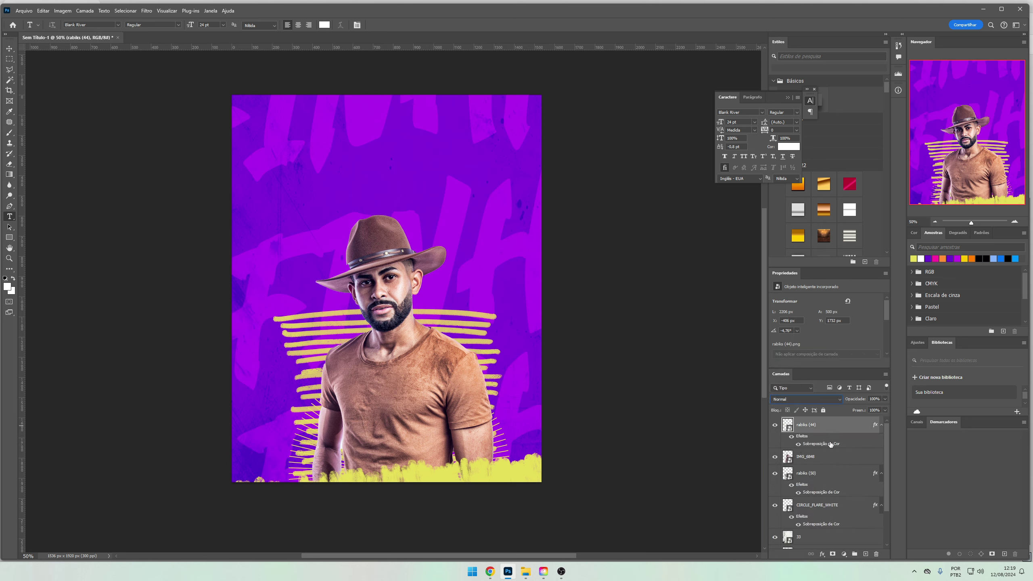
{"action": "left_click", "coordinate": [813, 475]}
{"action": "scroll", "coordinate": [818, 488], "scroll_direction": "down", "scroll_amount": 2}
{"action": "left_click", "coordinate": [822, 525], "text": "shift"}
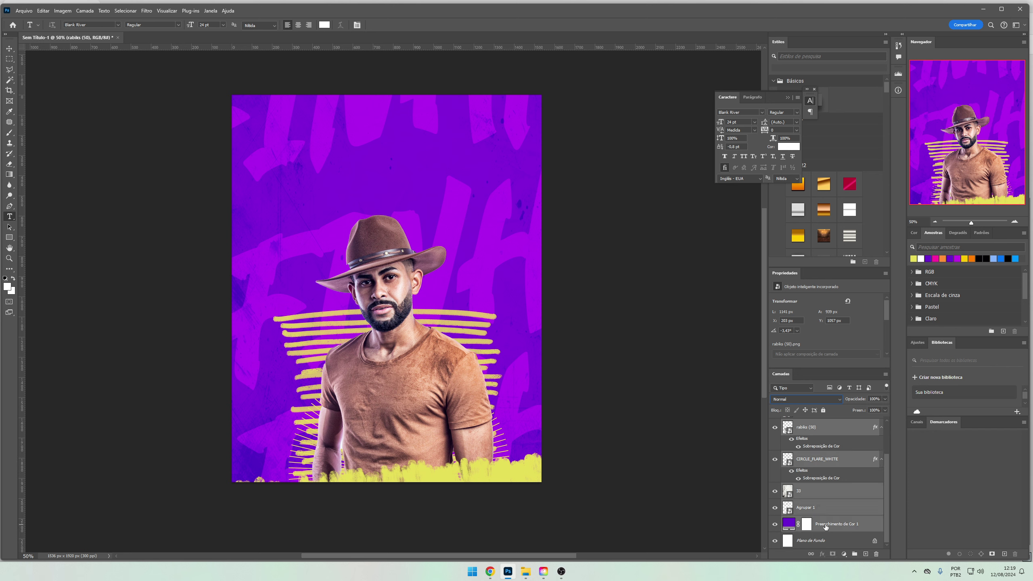
{"action": "key", "text": "ctrl+g"}
{"action": "double_click", "coordinate": [807, 470]}
{"action": "type", "text": "bg"}
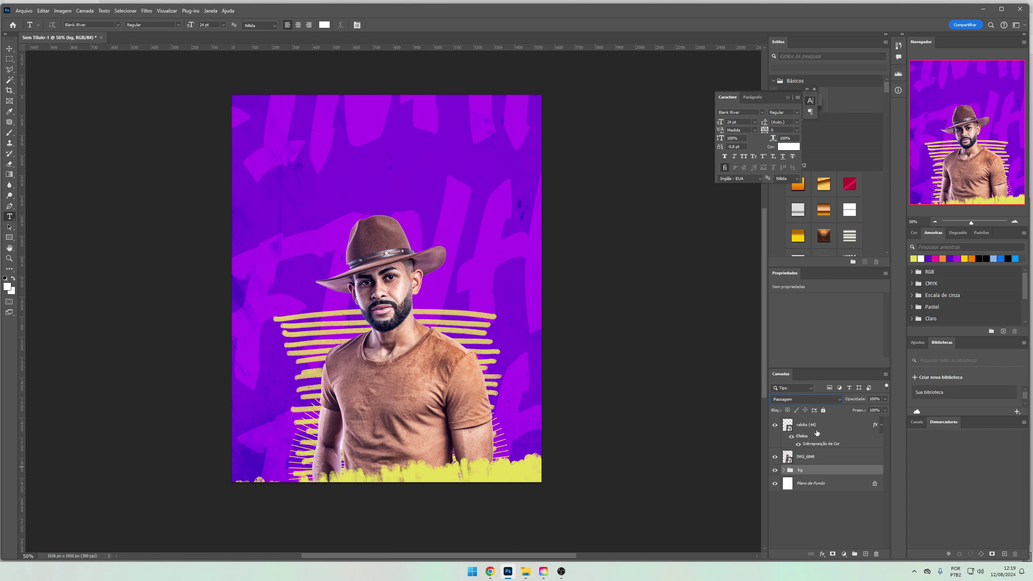
{"action": "left_click", "coordinate": [815, 432]}
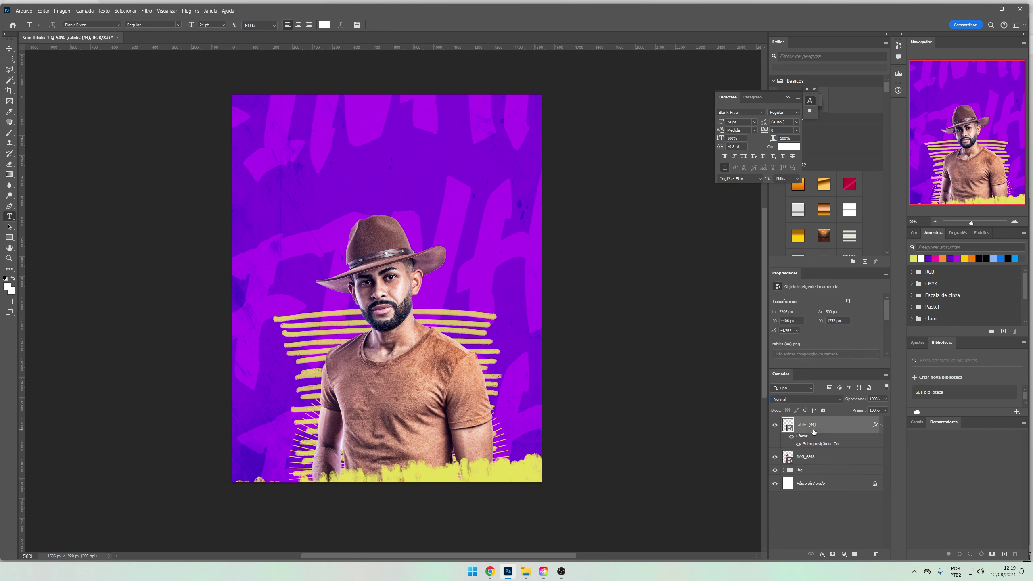
{"action": "left_click", "coordinate": [380, 208]}
Type the Contrate title and enlarge it above the cowboy's hat
{"action": "type", "text": "Co"}
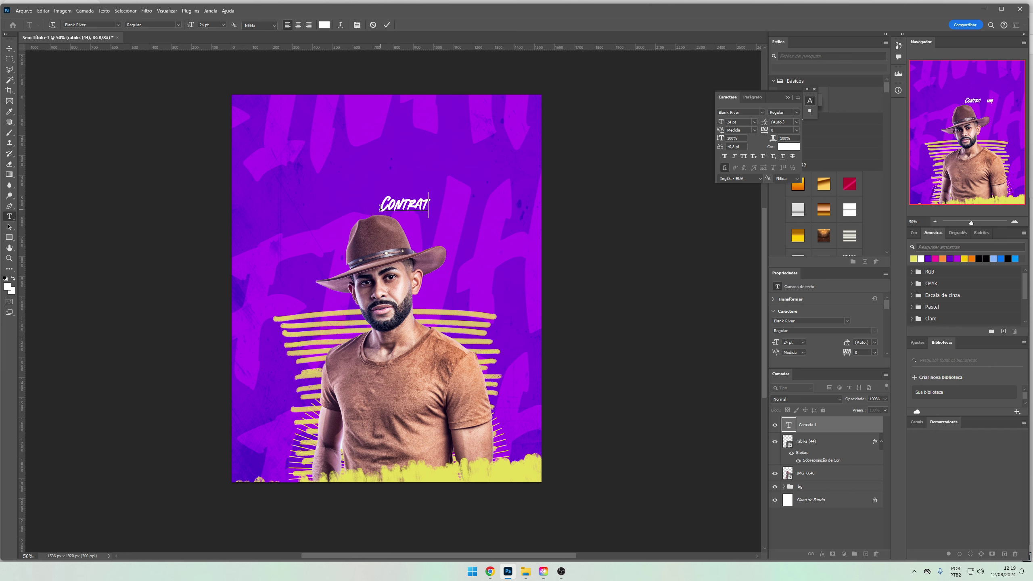
{"action": "type", "text": "e"}
{"action": "key", "text": "ctrl+a"}
{"action": "key", "text": "ctrl+Return"}
{"action": "key", "text": "ctrl+t"}
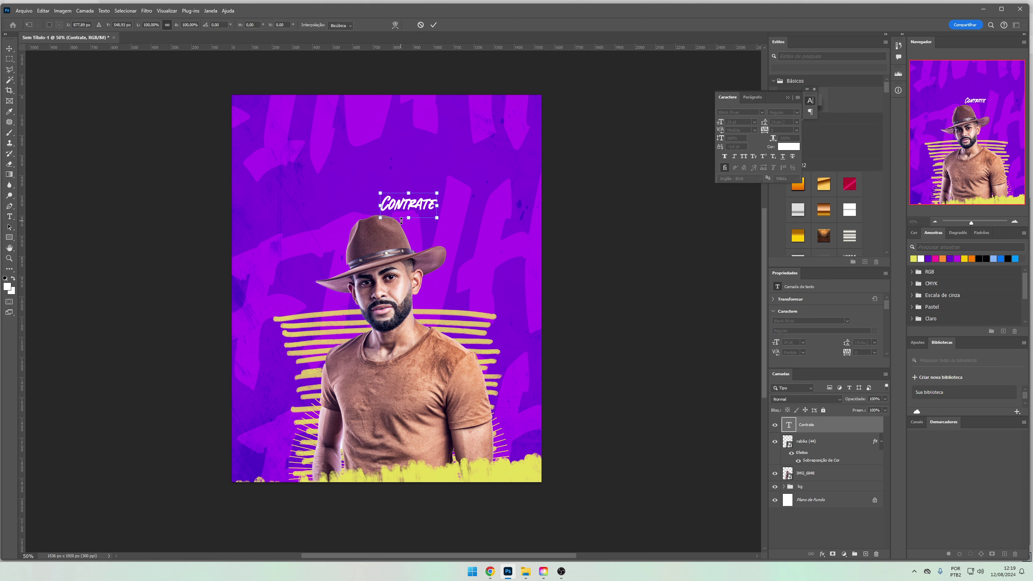
{"action": "mouse_move", "coordinate": [409, 218]}
{"action": "left_mouse_down"}
{"action": "mouse_move", "coordinate": [420, 256]}
{"action": "mouse_move", "coordinate": [455, 182]}
{"action": "mouse_move", "coordinate": [488, 162]}
{"action": "left_mouse_up"}
{"action": "key", "text": "Return"}
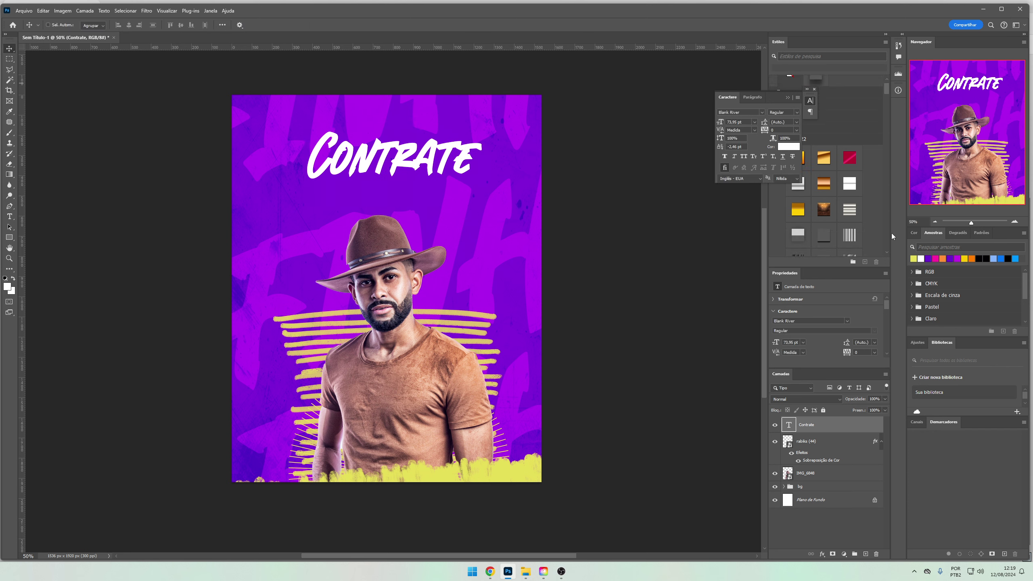
Apply an orange-yellow 3D style preset to the Contrate title and zoom in
{"action": "scroll", "coordinate": [883, 245], "scroll_direction": "down", "scroll_amount": 5}
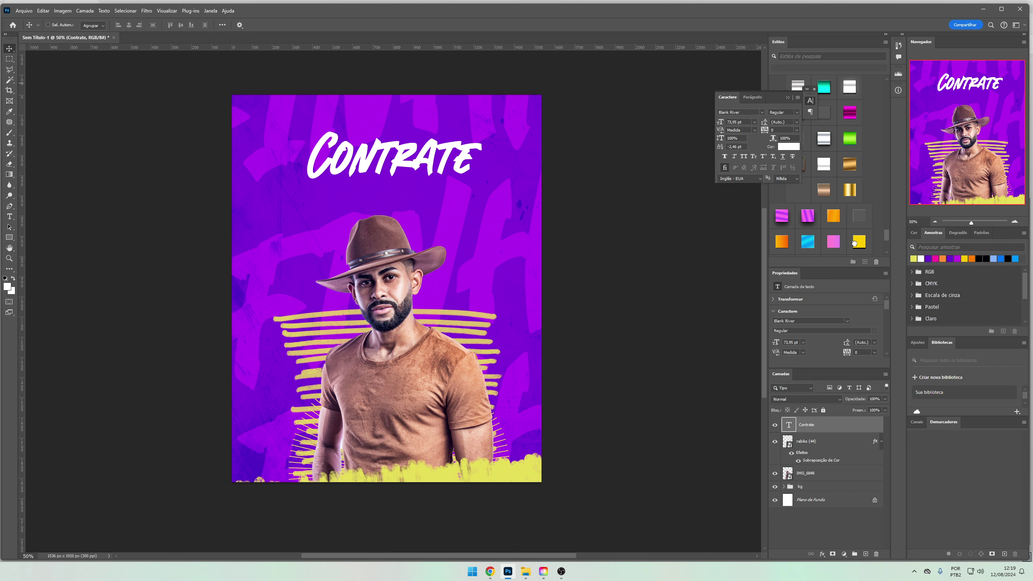
{"action": "left_click_drag", "start_coordinate": [571, 207], "coordinate": [560, 232]}
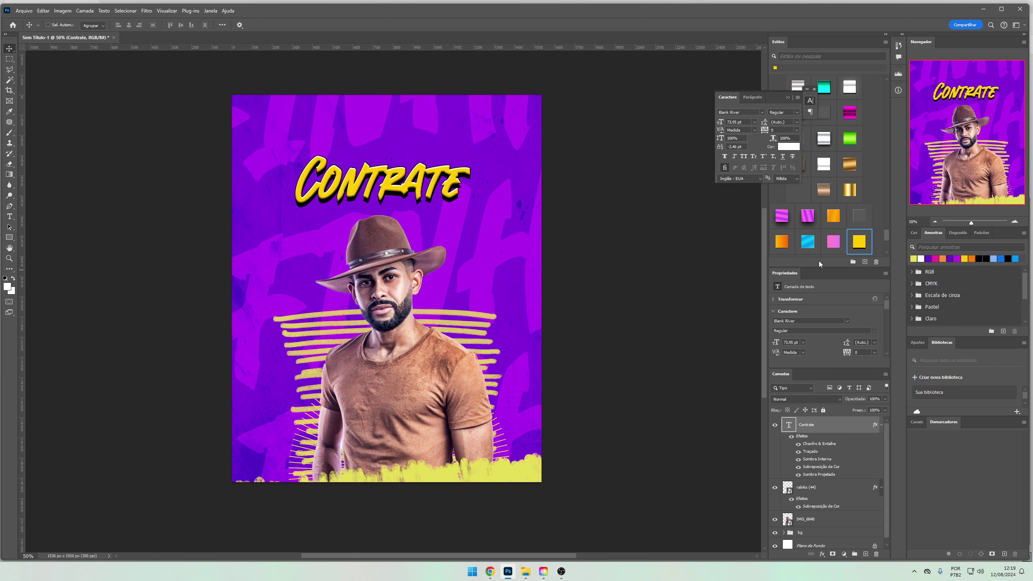
{"action": "scroll", "coordinate": [834, 241], "scroll_direction": "down", "scroll_amount": 3}
{"action": "left_click", "coordinate": [833, 194]}
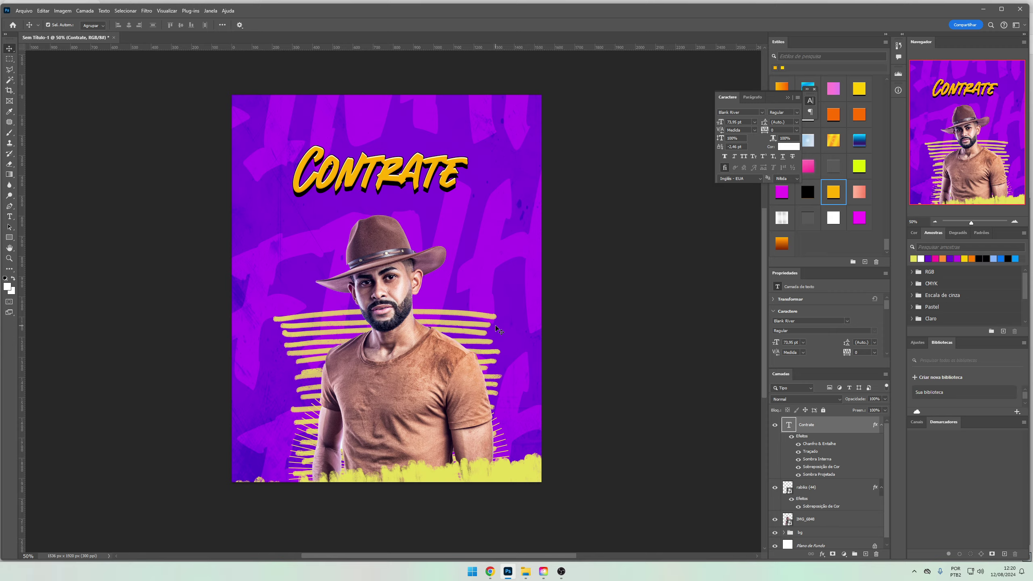
{"action": "key", "text": "ctrl+plus"}
{"action": "scroll", "coordinate": [496, 328], "scroll_direction": "up", "scroll_amount": 1}
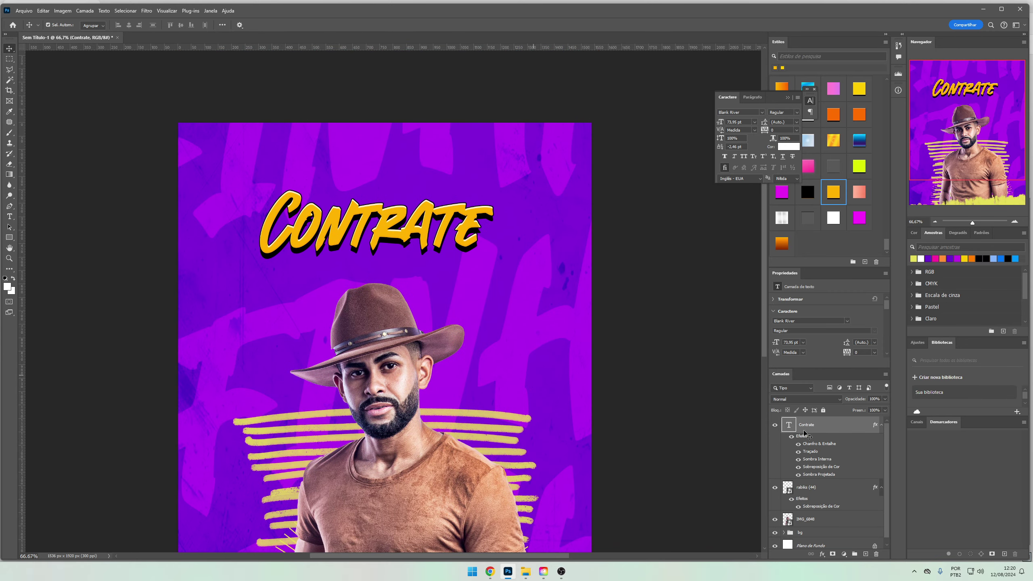
Duplicate the Contrate title, hide the copy's overlay and shadows, and set its fill to 0%
{"action": "key", "text": "ctrl+j"}
{"action": "left_click_drag", "start_coordinate": [799, 474], "coordinate": [798, 467]}
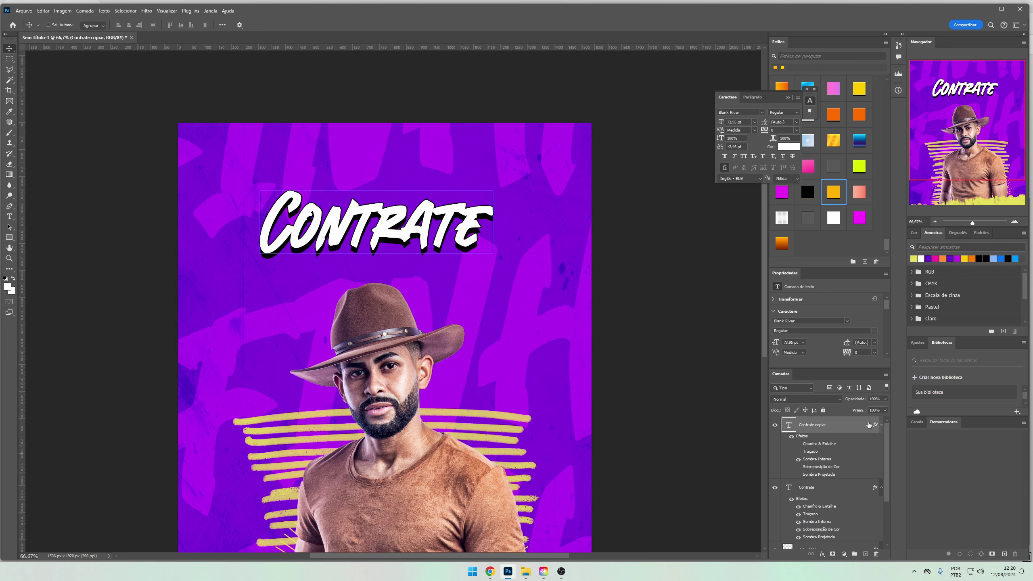
{"action": "key", "text": "shift+0"}
{"action": "key", "text": "shift+0"}
{"action": "left_click", "coordinate": [798, 459]}
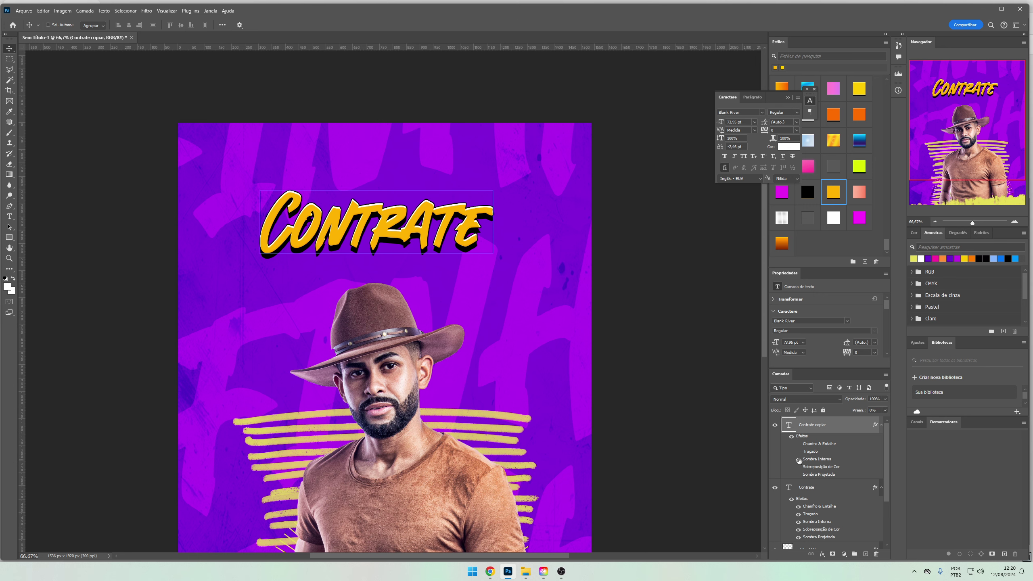
{"action": "left_click", "coordinate": [799, 459]}
Give the title copy a 2 px white outside stroke
{"action": "double_click", "coordinate": [810, 453]}
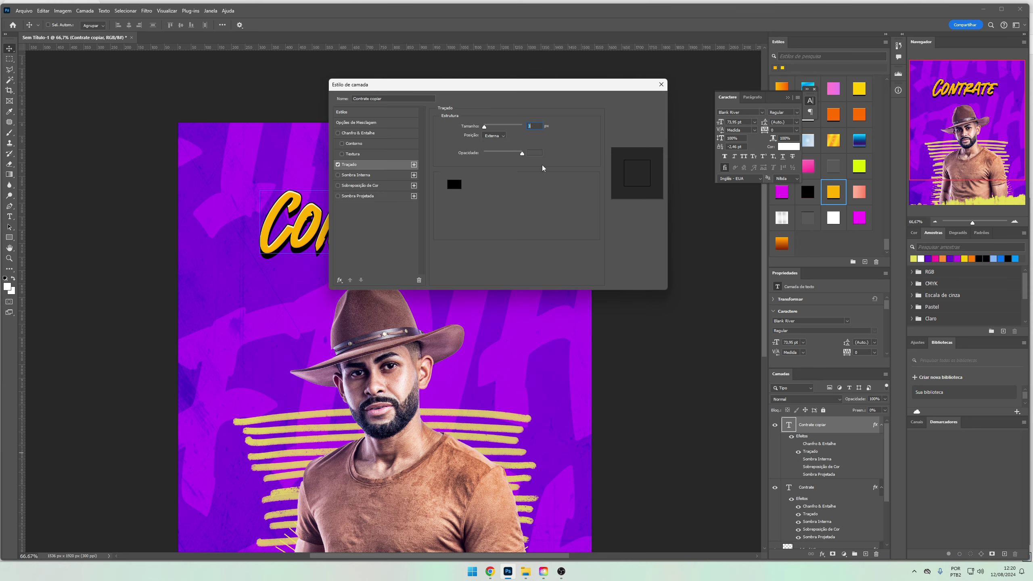
{"action": "left_click", "coordinate": [537, 247]}
{"action": "left_click", "coordinate": [455, 185]}
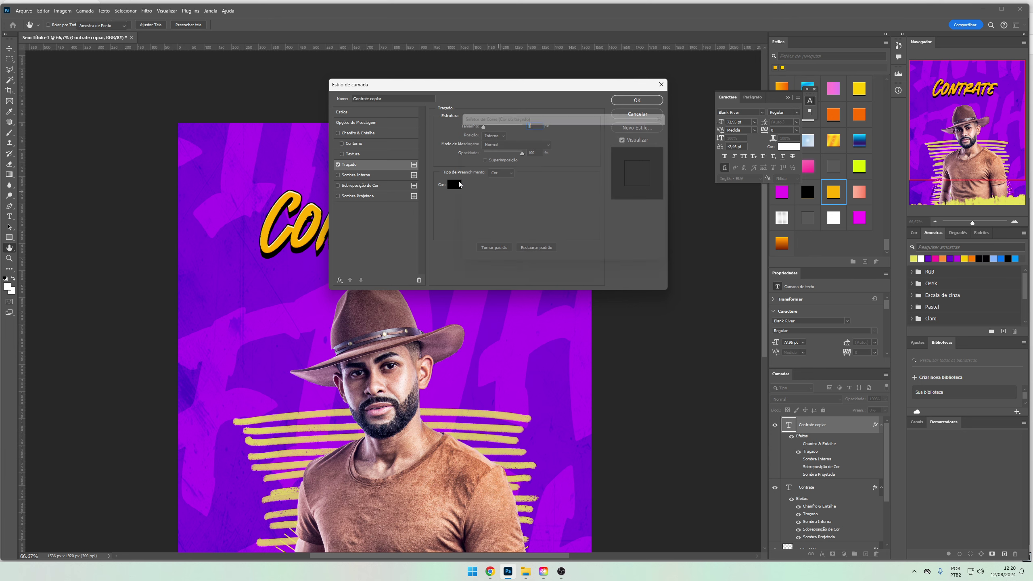
{"action": "left_click", "coordinate": [459, 132]}
{"action": "key", "text": "Return"}
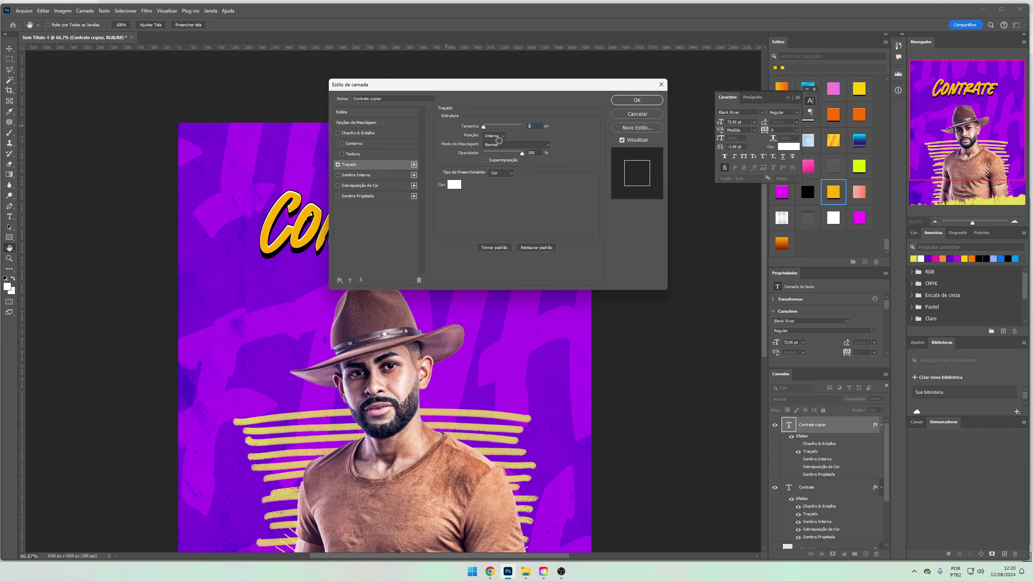
{"action": "left_click", "coordinate": [491, 143]}
{"action": "left_click_drag", "start_coordinate": [484, 127], "coordinate": [485, 130]}
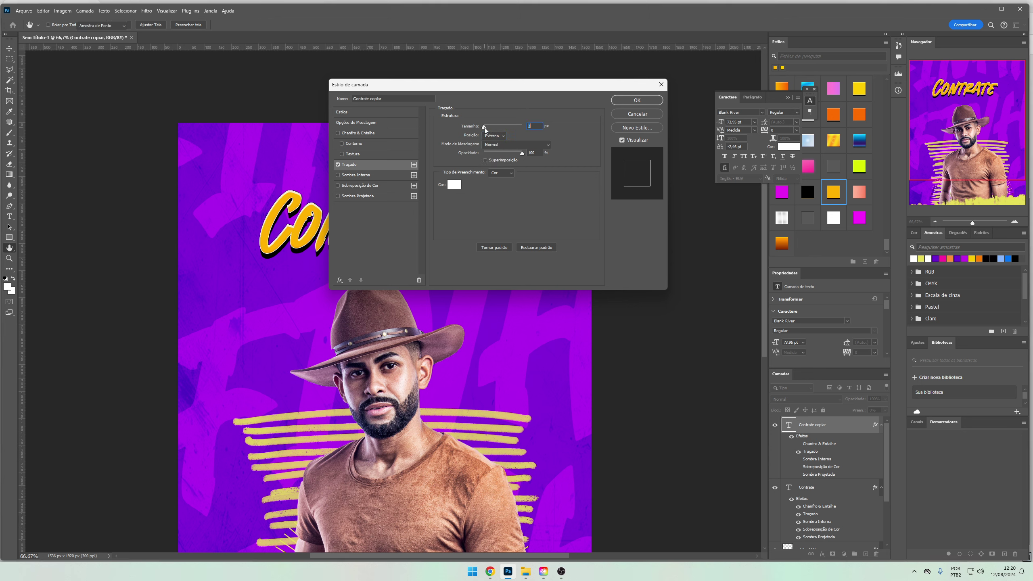
{"action": "key", "text": "Return"}
Scale the outlined copy to about 111%, group it with the original, and shift left
{"action": "key", "text": "ctrl+t"}
{"action": "left_click_drag", "start_coordinate": [495, 232], "coordinate": [472, 236]}
{"action": "key", "text": "Return"}
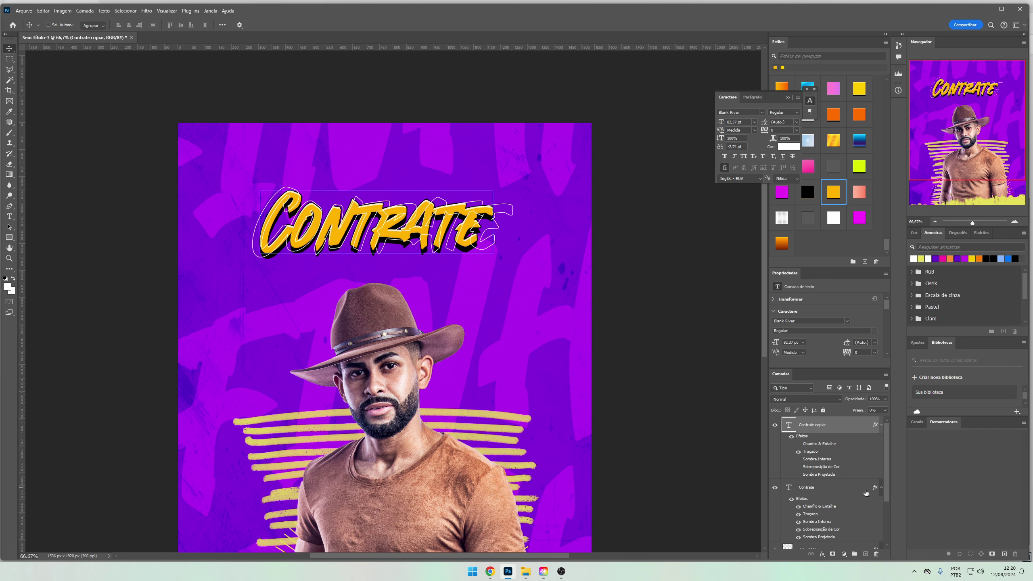
{"action": "left_click", "coordinate": [866, 491], "text": "ctrl"}
{"action": "key", "text": "ctrl+g"}
{"action": "left_click_drag", "start_coordinate": [490, 314], "coordinate": [472, 314]}
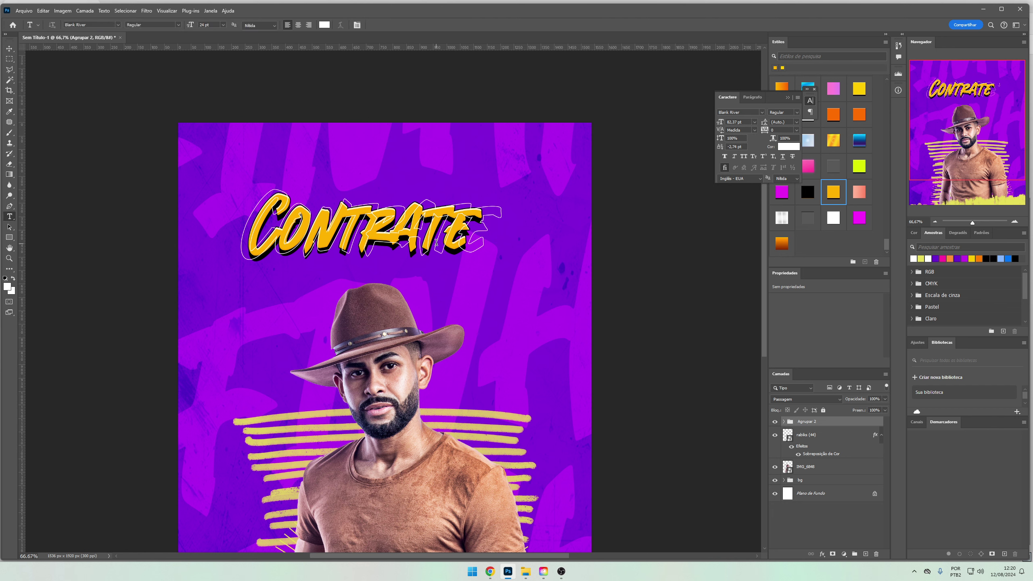
Write the tagline 'AGENDA DE SHOWS ABERTA' above the Contrate title
{"action": "left_click_drag", "start_coordinate": [484, 238], "coordinate": [456, 246]}
{"action": "key", "text": "t"}
{"action": "left_click", "coordinate": [381, 173]}
{"action": "type", "text": "AGENDA ABERTA"}
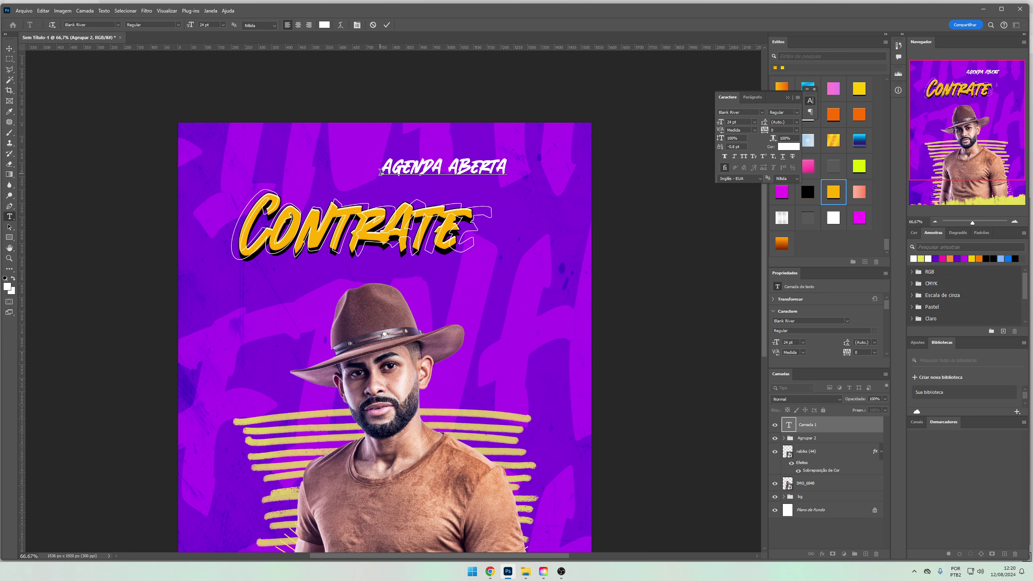
{"action": "key", "text": "ctrl+a"}
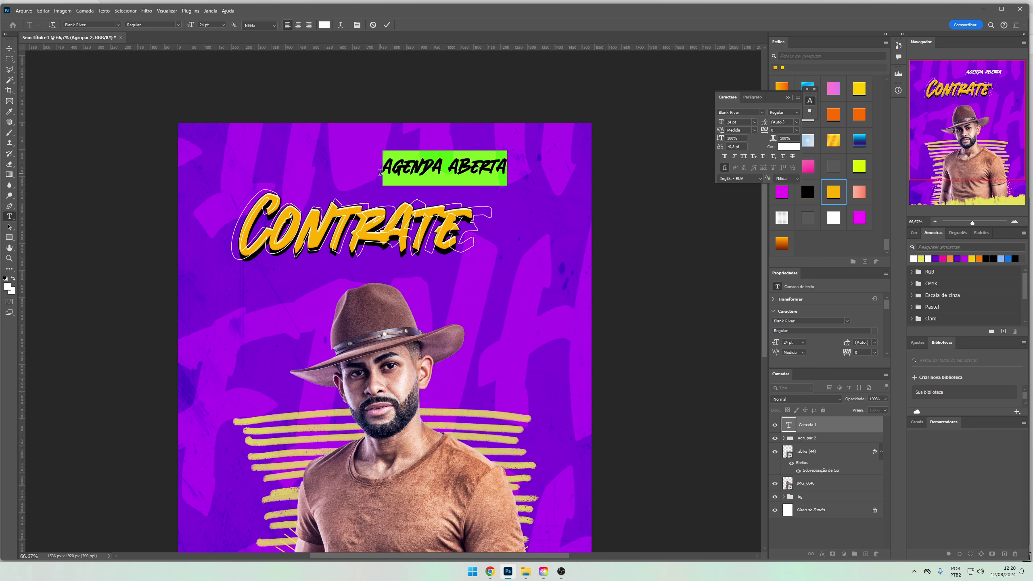
{"action": "left_click", "coordinate": [456, 159]}
{"action": "type", "text": "D "}
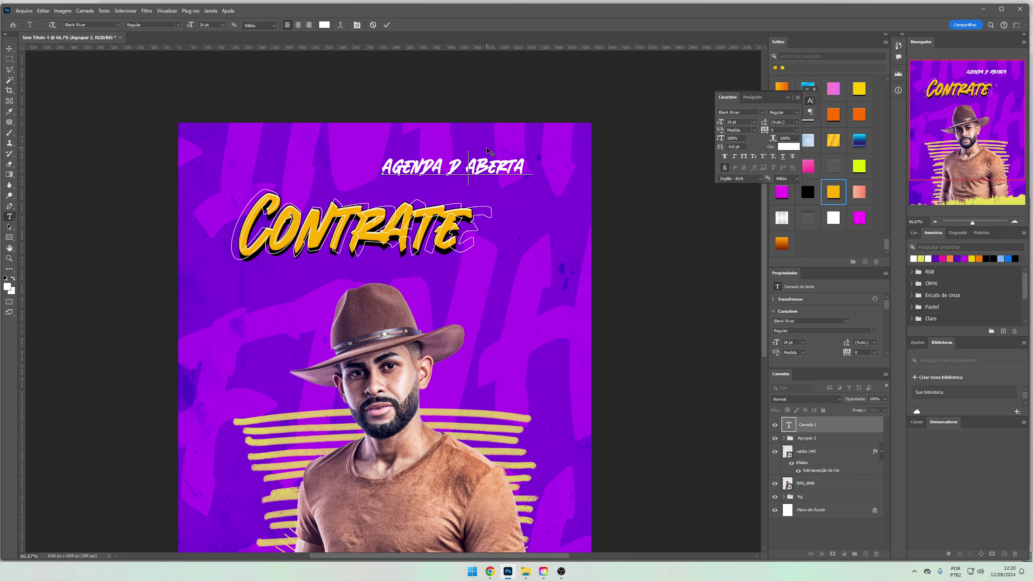
{"action": "type", "text": "E SHOWS"}
{"action": "key", "text": "ctrl+a"}
Set the tagline font to Tactic Sans Extra Extended
{"action": "left_click", "coordinate": [744, 112]}
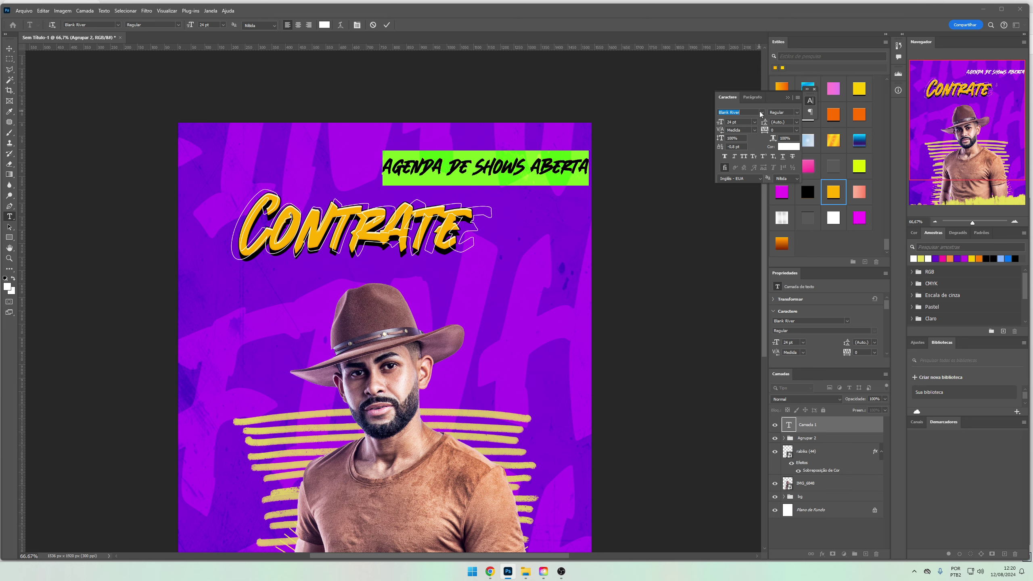
{"action": "type", "text": "Candu"}
{"action": "key", "text": "Down"}
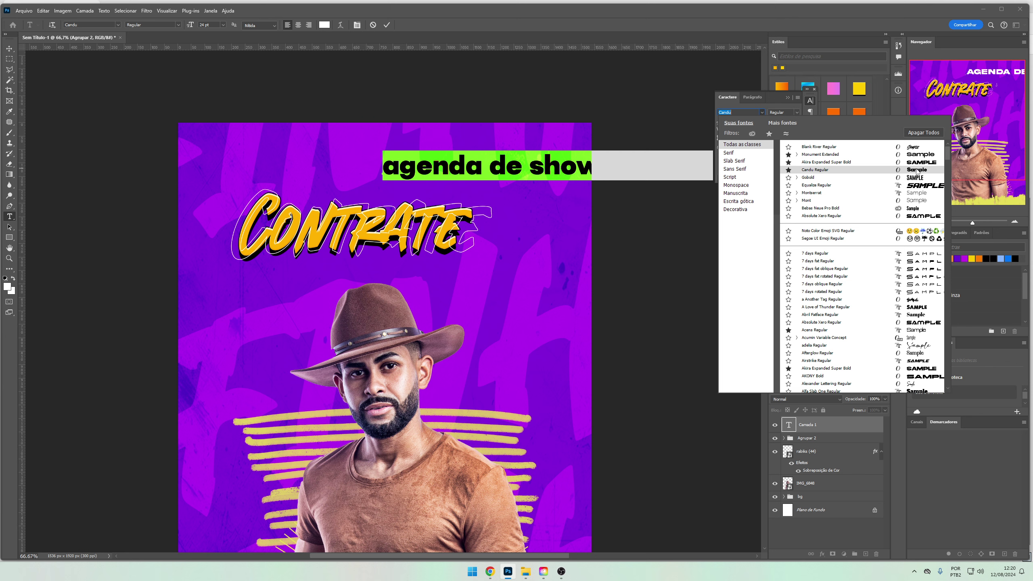
{"action": "key", "text": "Escape"}
{"action": "key", "text": "alt+Down"}
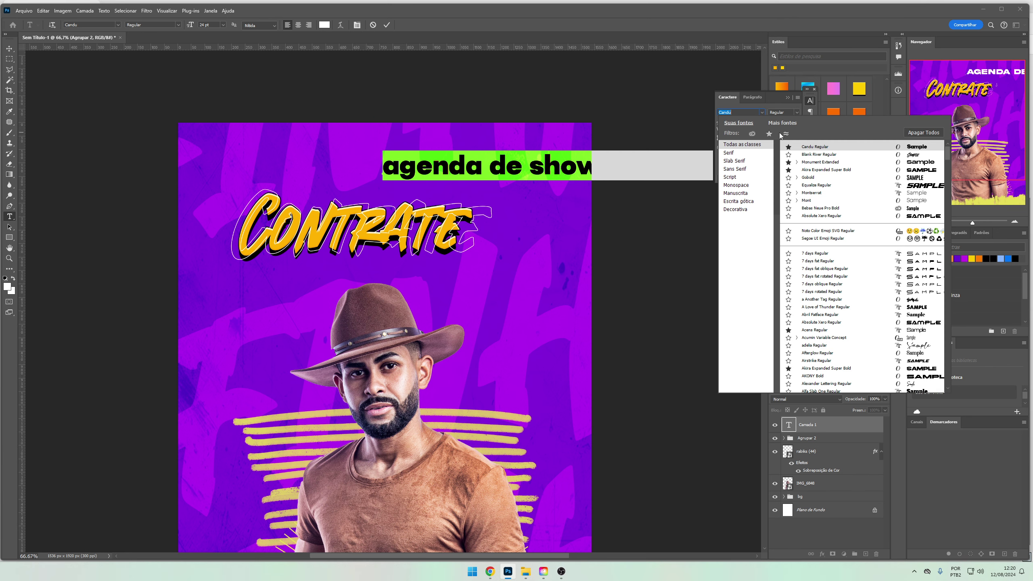
{"action": "left_click", "coordinate": [768, 134]}
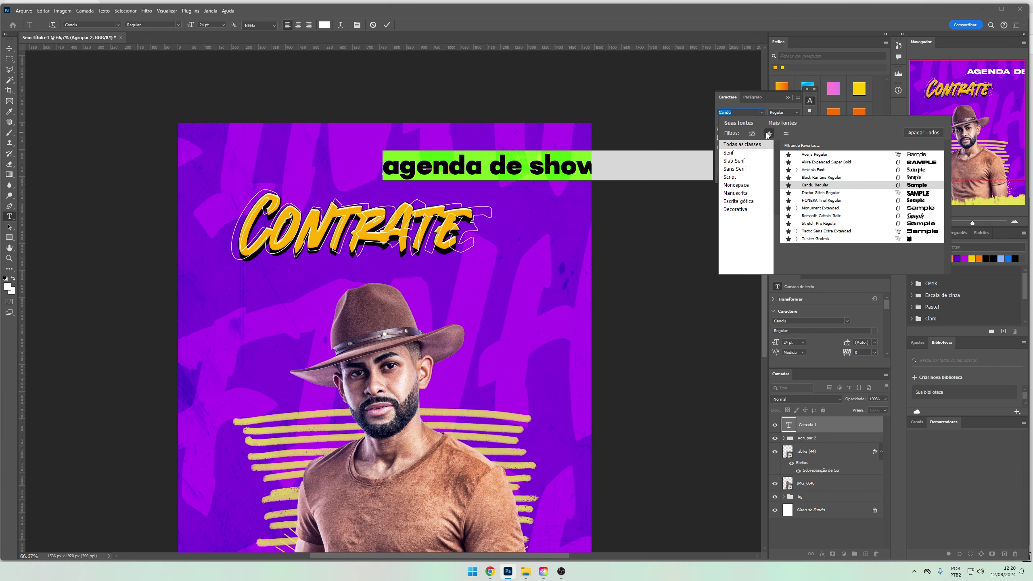
{"action": "left_click", "coordinate": [922, 233]}
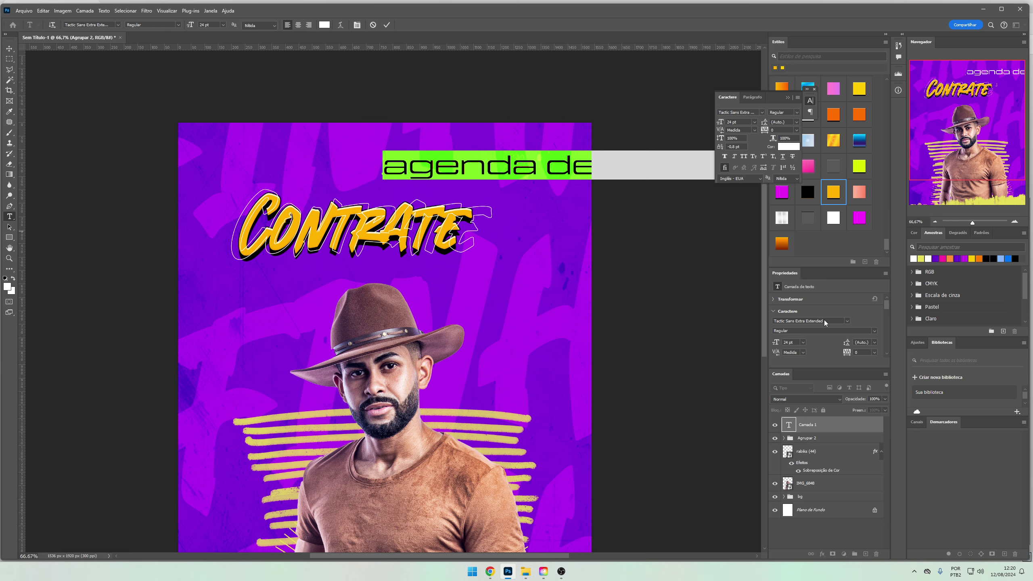
Make the tagline All Caps with letter spacing 200
{"action": "left_click", "coordinate": [745, 157]}
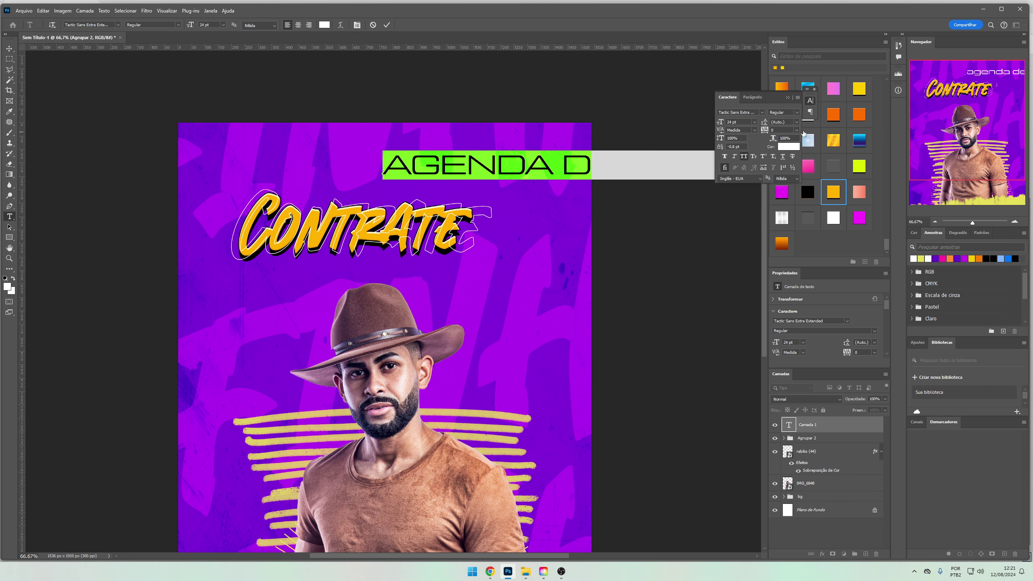
{"action": "left_click", "coordinate": [797, 130]}
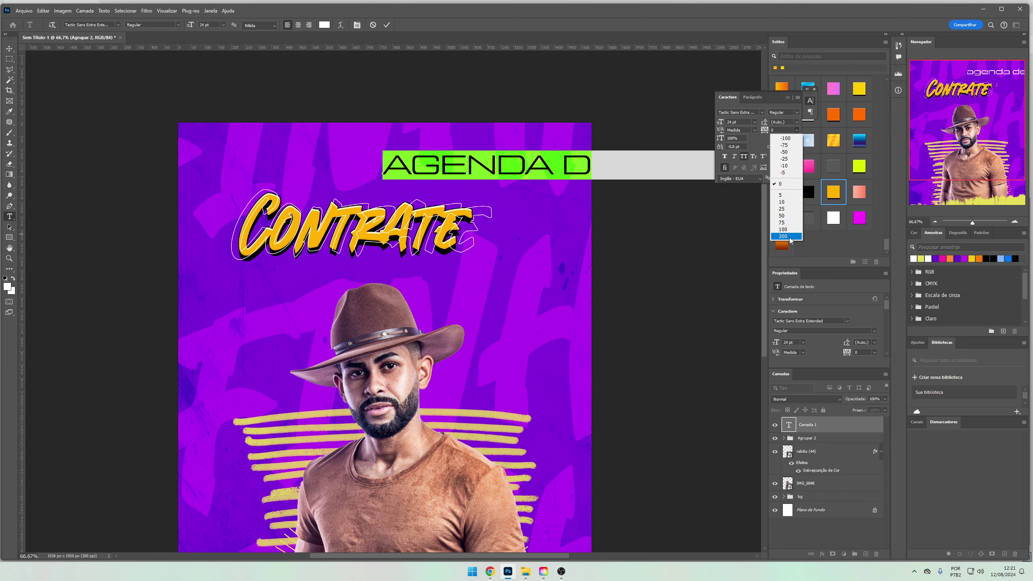
{"action": "left_click", "coordinate": [790, 240]}
{"action": "left_click", "coordinate": [797, 131]}
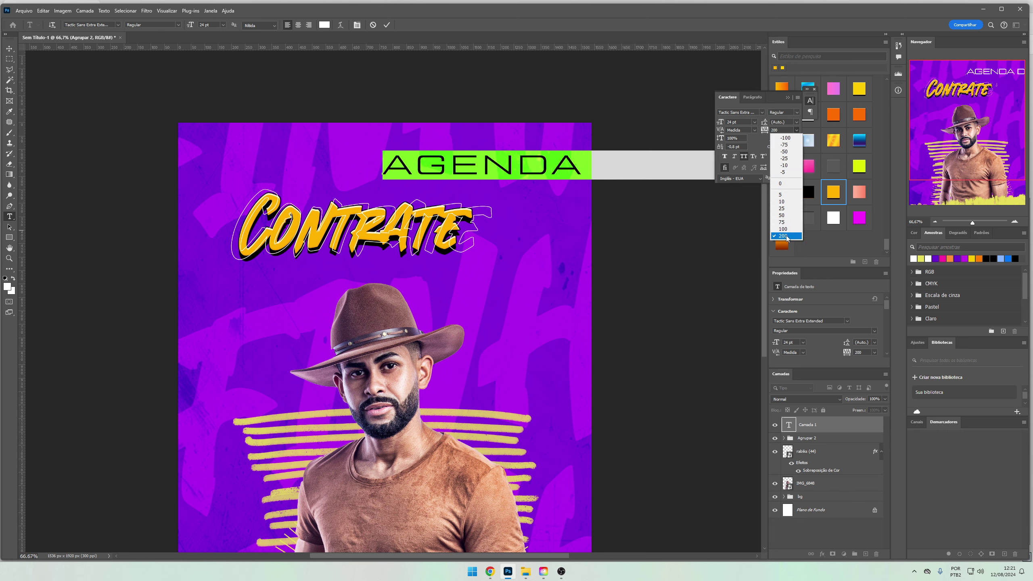
{"action": "left_click", "coordinate": [788, 238]}
{"action": "left_click", "coordinate": [9, 49]}
Shrink the tagline and position it just above the Contrate title
{"action": "mouse_move", "coordinate": [389, 193]}
{"action": "left_mouse_down"}
{"action": "mouse_move", "coordinate": [204, 227]}
{"action": "mouse_move", "coordinate": [651, 194]}
{"action": "left_mouse_up"}
{"action": "key", "text": "Return"}
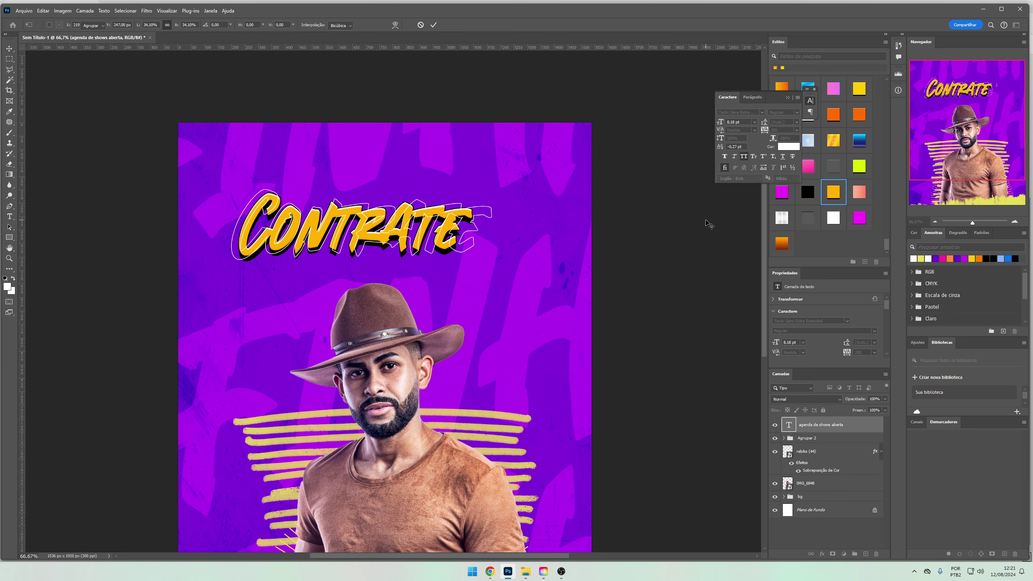
{"action": "left_click_drag", "start_coordinate": [708, 224], "coordinate": [280, 209]}
{"action": "mouse_move", "coordinate": [442, 192]}
{"action": "left_mouse_down"}
{"action": "mouse_move", "coordinate": [366, 192]}
{"action": "mouse_move", "coordinate": [434, 230]}
{"action": "mouse_move", "coordinate": [448, 226]}
{"action": "left_mouse_up"}
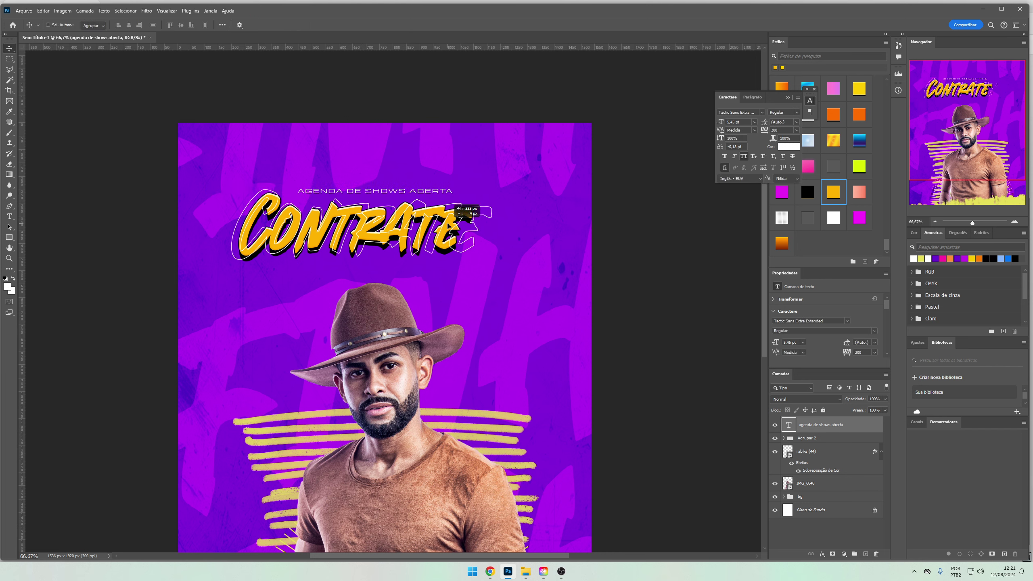
{"action": "key", "text": "Return"}
{"action": "left_click", "coordinate": [834, 438]}
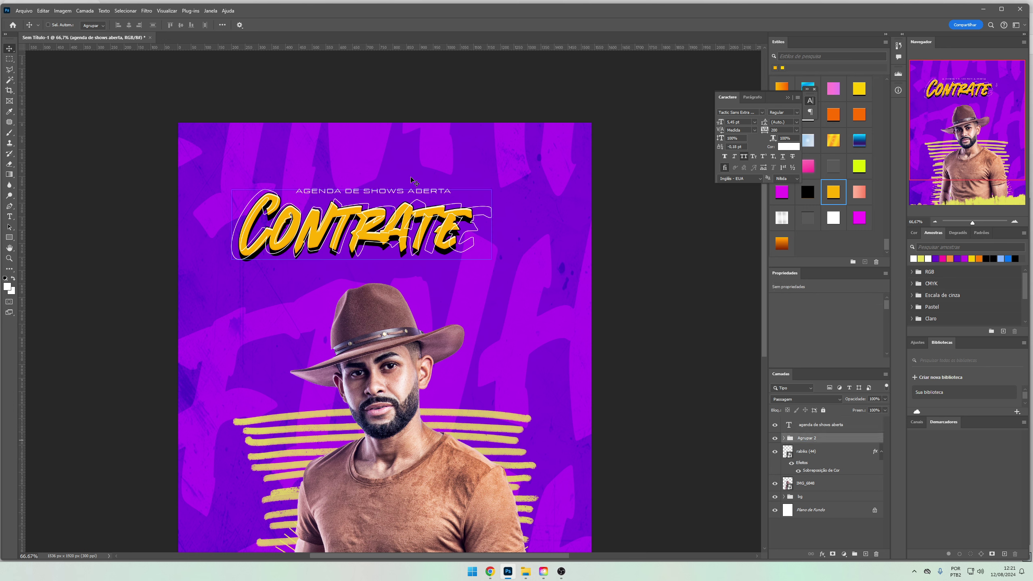
Draw a thin yellow rectangle highlighting DE SHOWS in the tagline
{"action": "left_click", "coordinate": [10, 237]}
{"action": "left_click", "coordinate": [99, 25]}
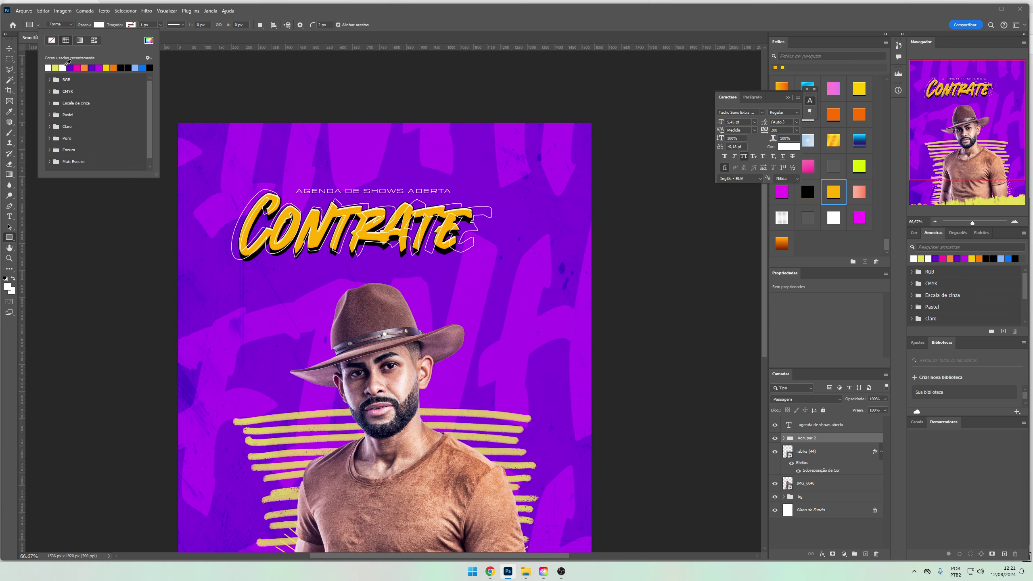
{"action": "left_click", "coordinate": [107, 67]}
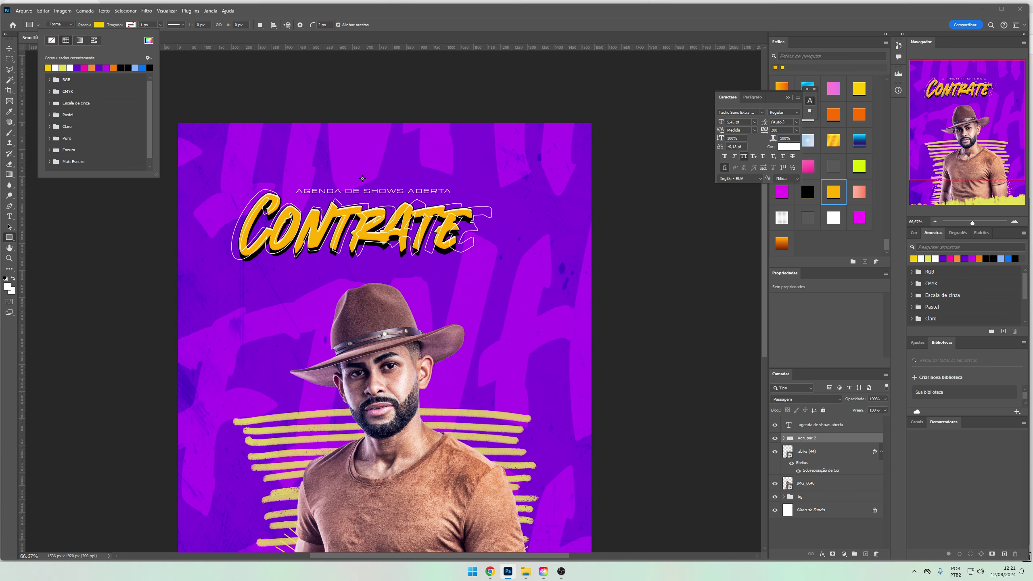
{"action": "left_click_drag", "start_coordinate": [345, 189], "coordinate": [407, 196]}
{"action": "key", "text": "v"}
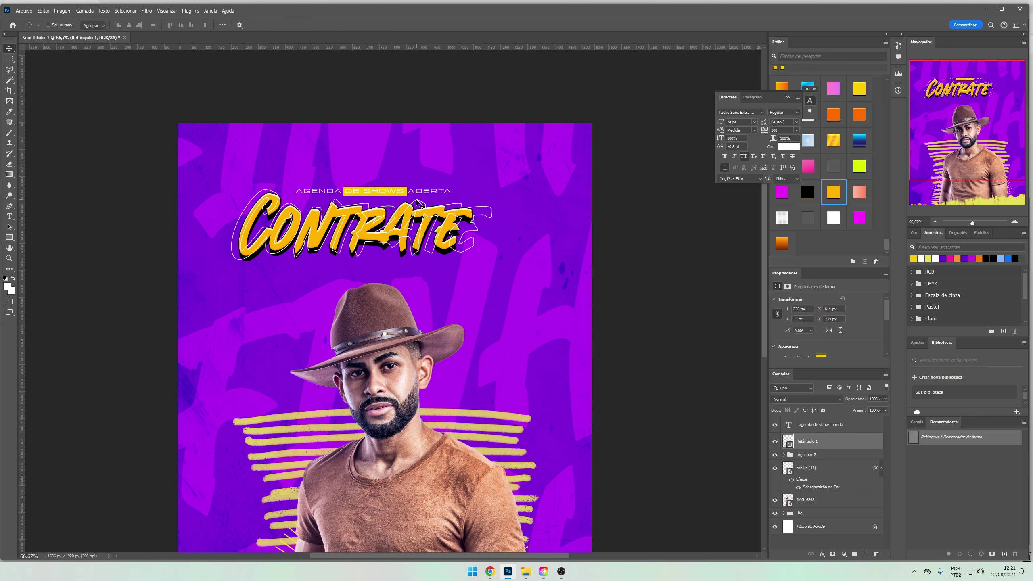
Colour the DE SHOWS letters with purple sampled from the flyer
{"action": "left_click", "coordinate": [810, 424]}
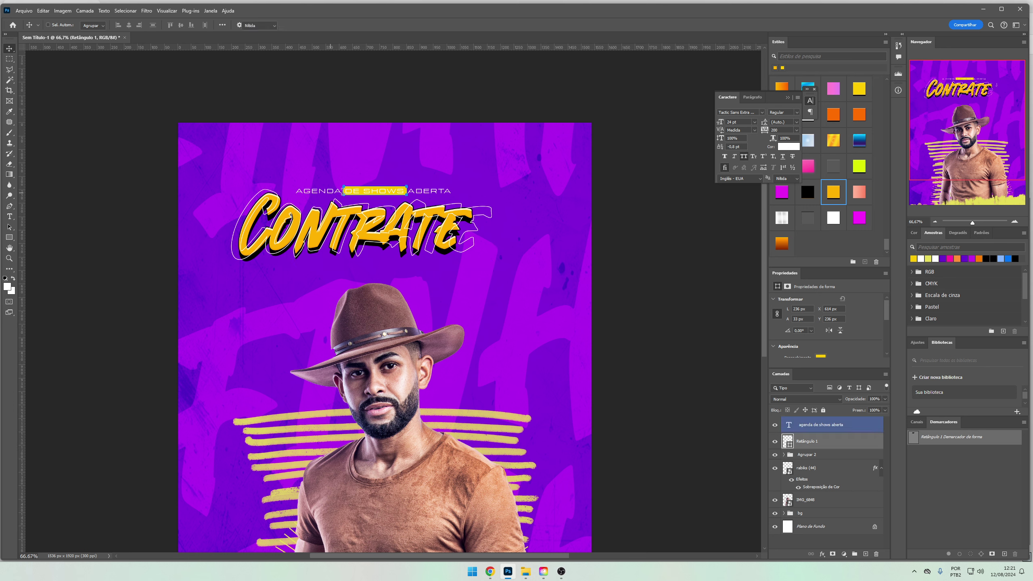
{"action": "key", "text": "t"}
{"action": "left_click_drag", "start_coordinate": [345, 192], "coordinate": [410, 193]}
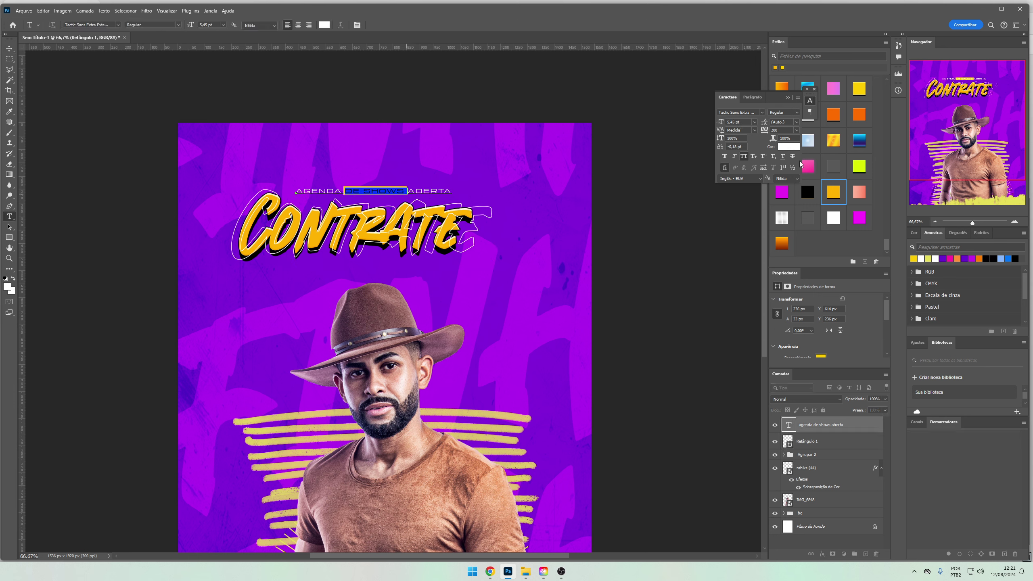
{"action": "left_click", "coordinate": [794, 146]}
{"action": "left_click", "coordinate": [497, 308]}
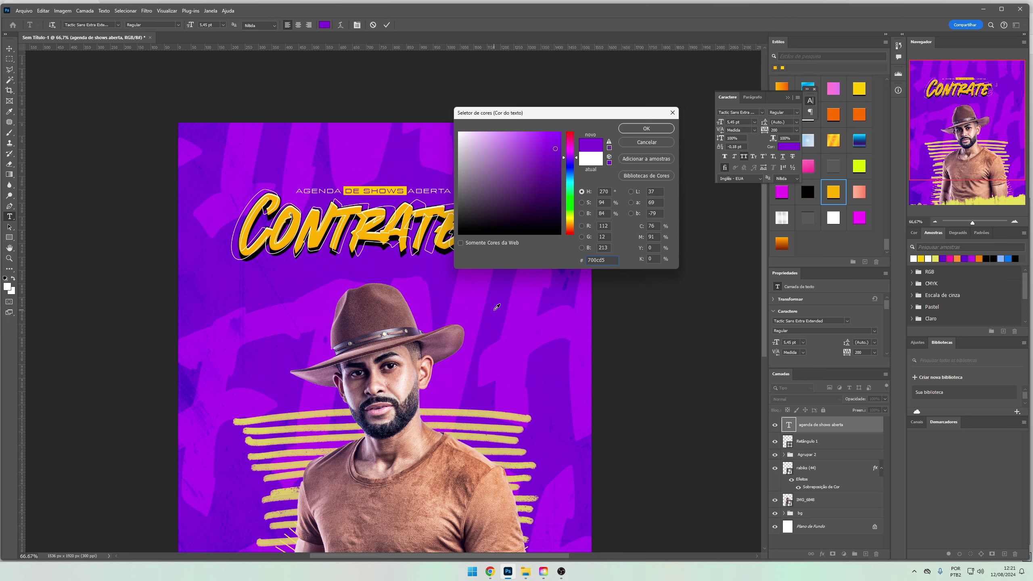
{"action": "key", "text": "Return"}
{"action": "scroll", "coordinate": [565, 331], "scroll_direction": "down", "scroll_amount": 1}
{"action": "left_click", "coordinate": [824, 445]}
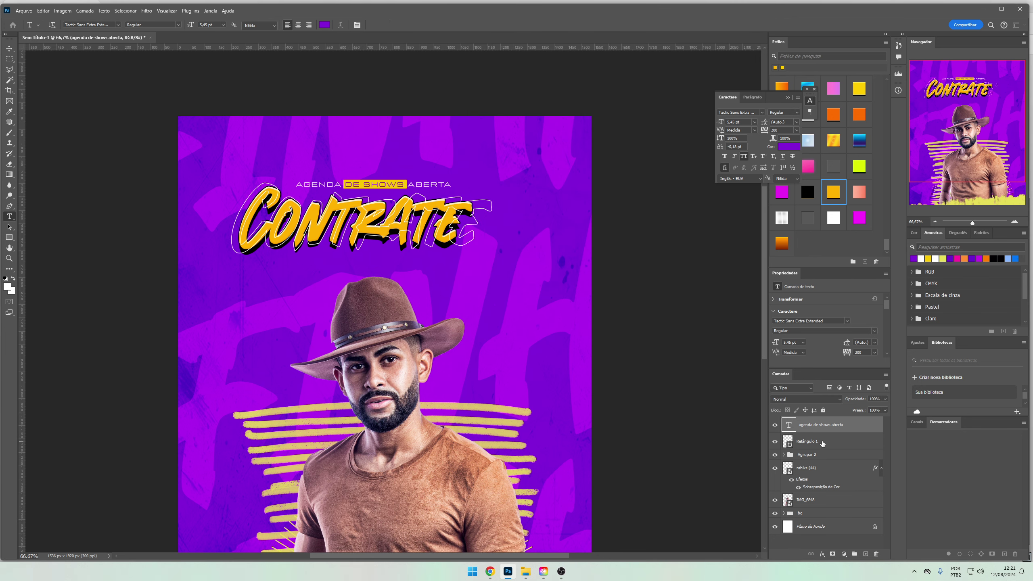
Group the tagline, its yellow highlight and the Contrate title group
{"action": "left_click", "coordinate": [823, 443]}
{"action": "left_click", "coordinate": [809, 455]}
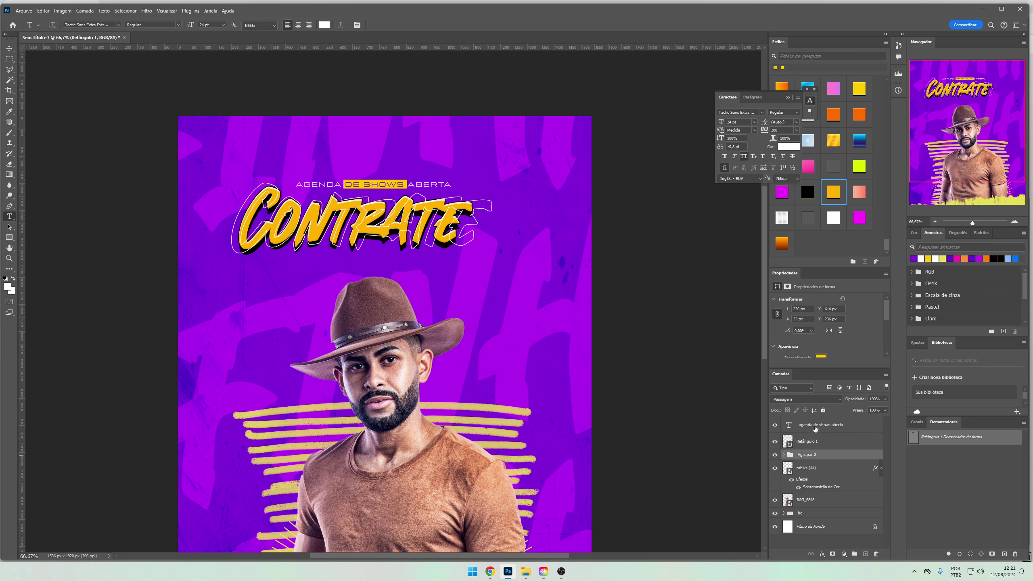
{"action": "left_click", "coordinate": [810, 425], "text": "shift"}
{"action": "key", "text": "ctrl+g"}
{"action": "type", "text": "contrate titulo"}
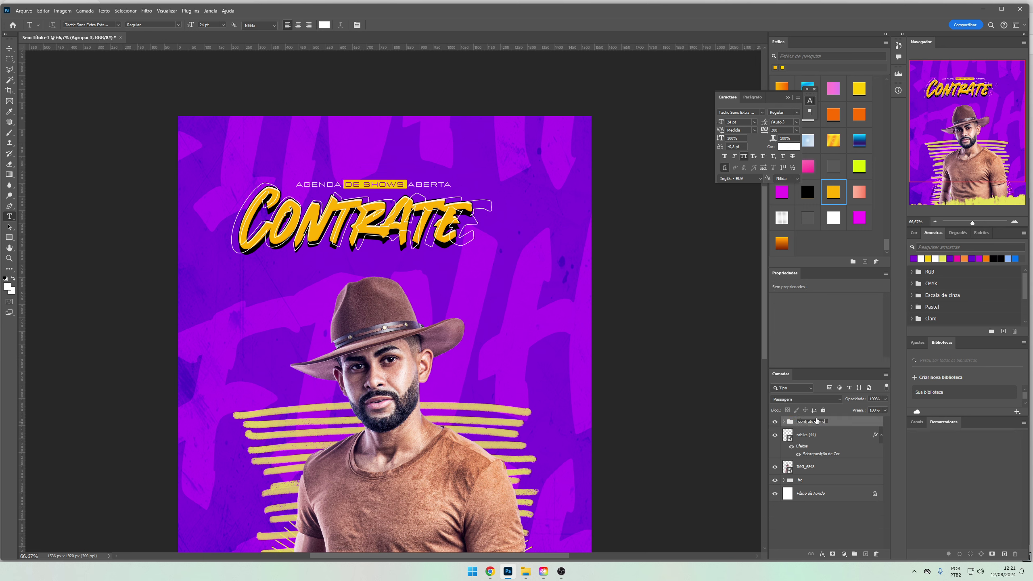
{"action": "type", "text": "ate nome"}
Name the group 'contrate nome' and reposition the title block
{"action": "key", "text": "Return"}
{"action": "key", "text": "v"}
{"action": "left_click_drag", "start_coordinate": [513, 261], "coordinate": [546, 266]}
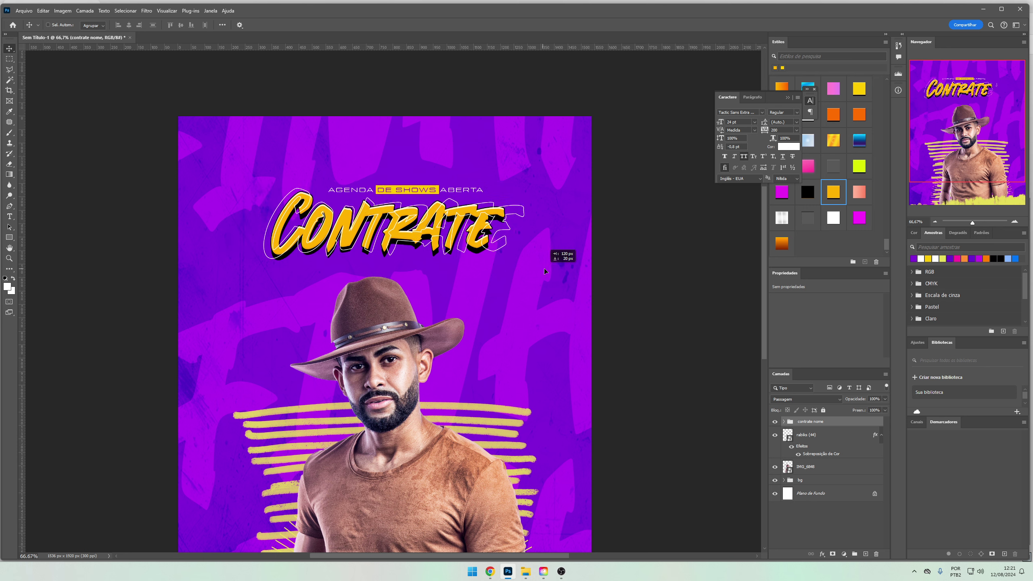
{"action": "mouse_move", "coordinate": [440, 334]}
{"action": "left_mouse_down"}
{"action": "mouse_move", "coordinate": [517, 141]}
{"action": "mouse_move", "coordinate": [513, 241]}
{"action": "left_mouse_up"}
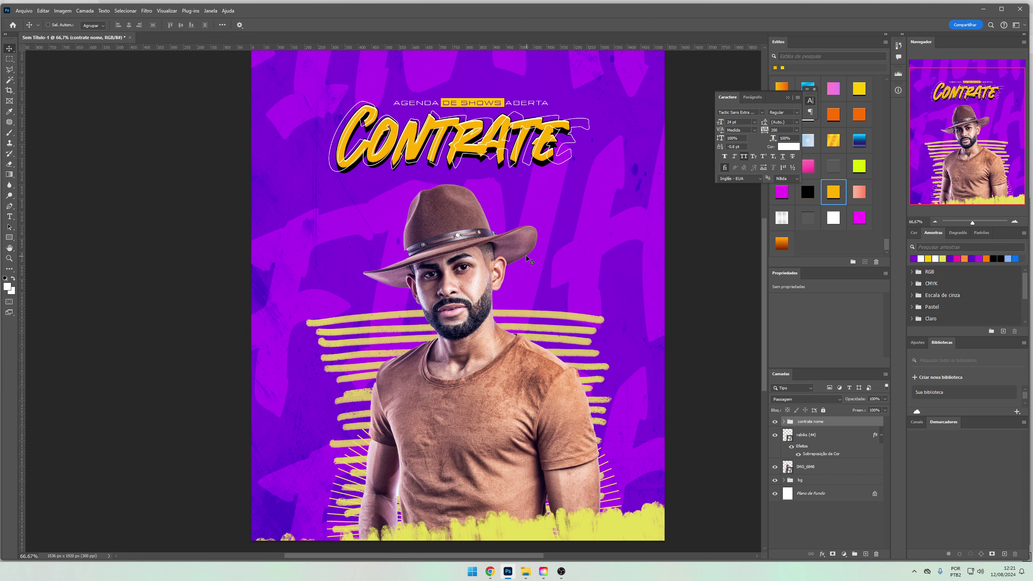
Duplicate the title block, enlarge it to about 265%, tilt ten degrees, and move it bottom right
{"action": "left_click_drag", "start_coordinate": [512, 190], "coordinate": [512, 247]}
{"action": "key", "text": "ctrl+t"}
{"action": "left_click_drag", "start_coordinate": [434, 230], "coordinate": [434, 353]}
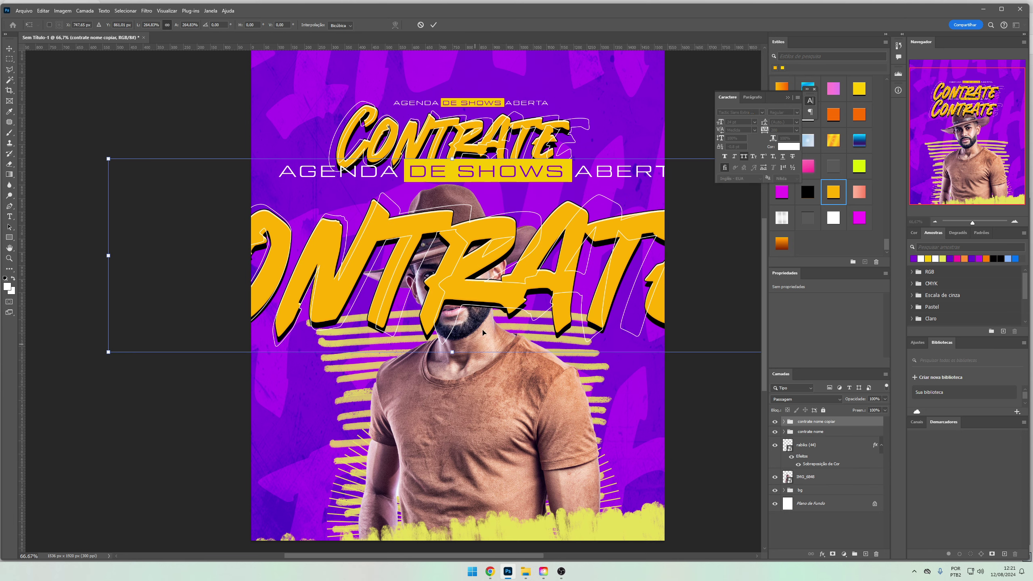
{"action": "left_click_drag", "start_coordinate": [518, 312], "coordinate": [533, 577]}
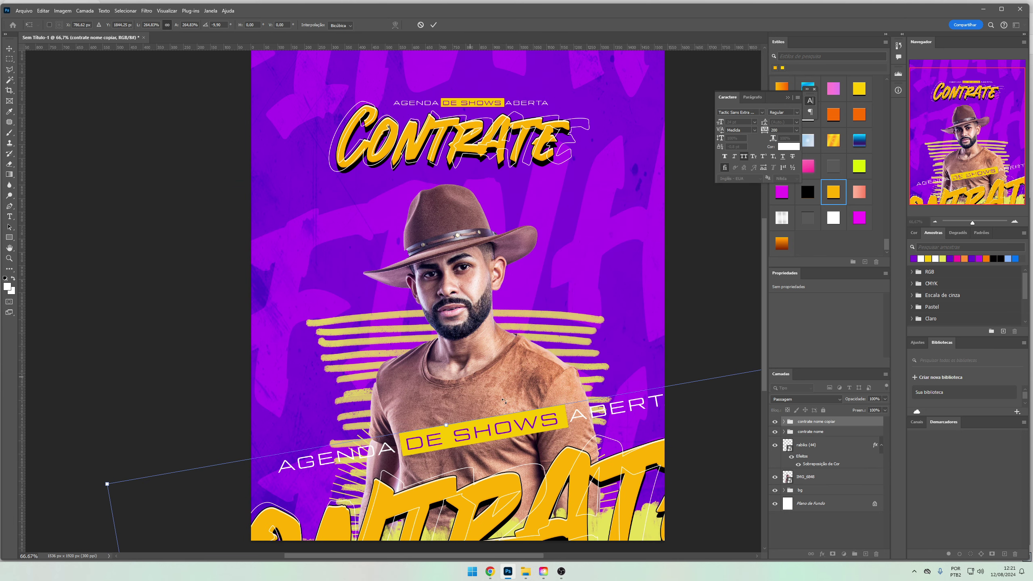
{"action": "left_click_drag", "start_coordinate": [497, 378], "coordinate": [480, 380]}
{"action": "left_click_drag", "start_coordinate": [590, 481], "coordinate": [633, 496]}
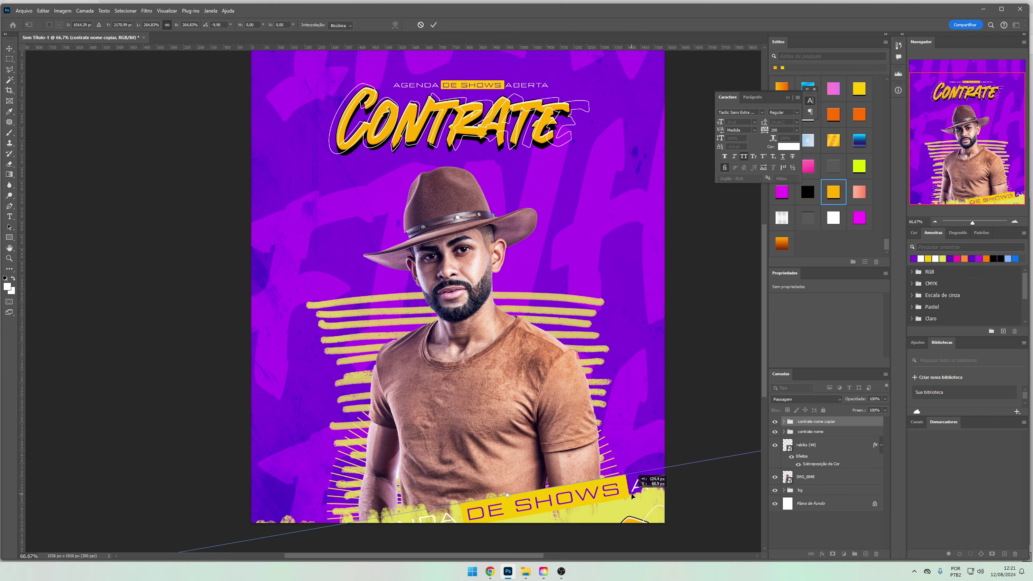
{"action": "key", "text": "Return"}
Make the copy a smart object with Box Blur and Divisão blending, moved across the shirt
{"action": "right_click", "coordinate": [823, 422]}
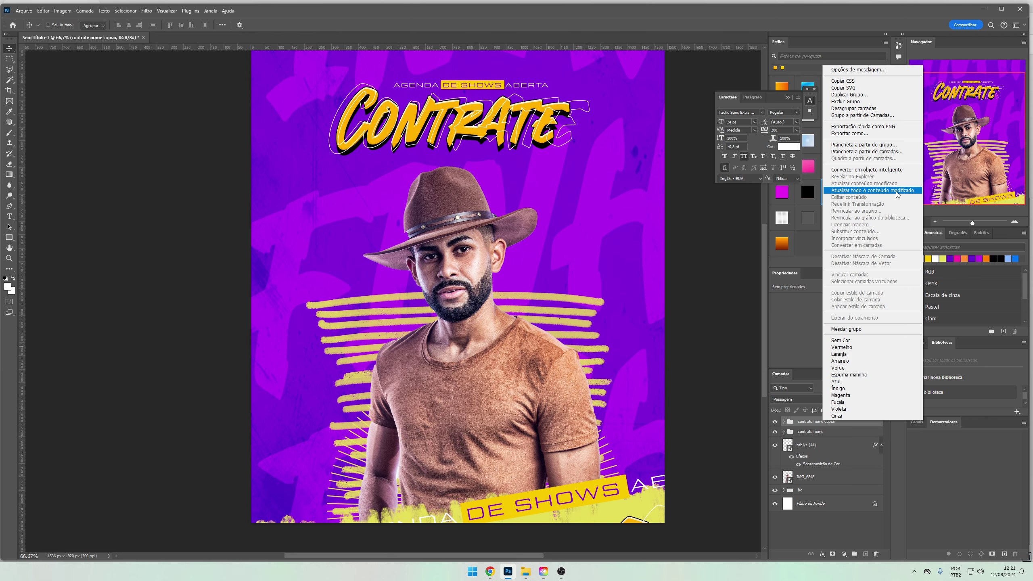
{"action": "left_click", "coordinate": [871, 170]}
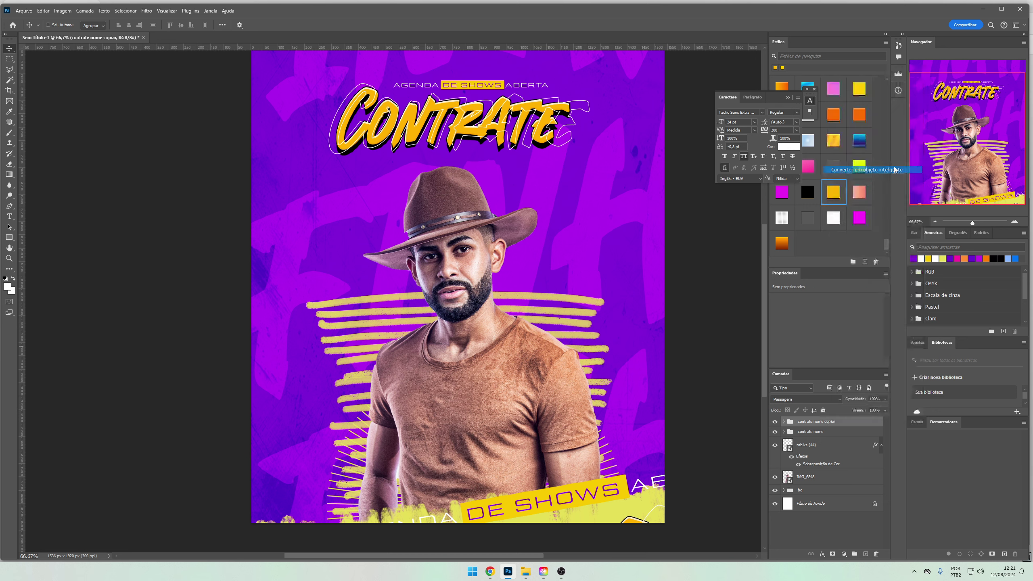
{"action": "left_click", "coordinate": [147, 12]}
{"action": "left_click", "coordinate": [281, 124]}
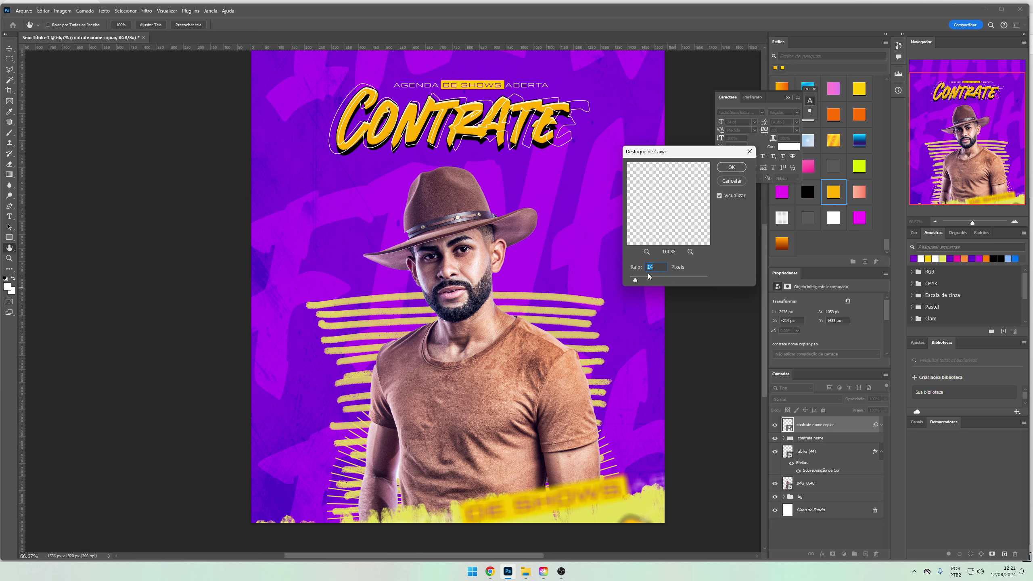
{"action": "left_click", "coordinate": [731, 167]}
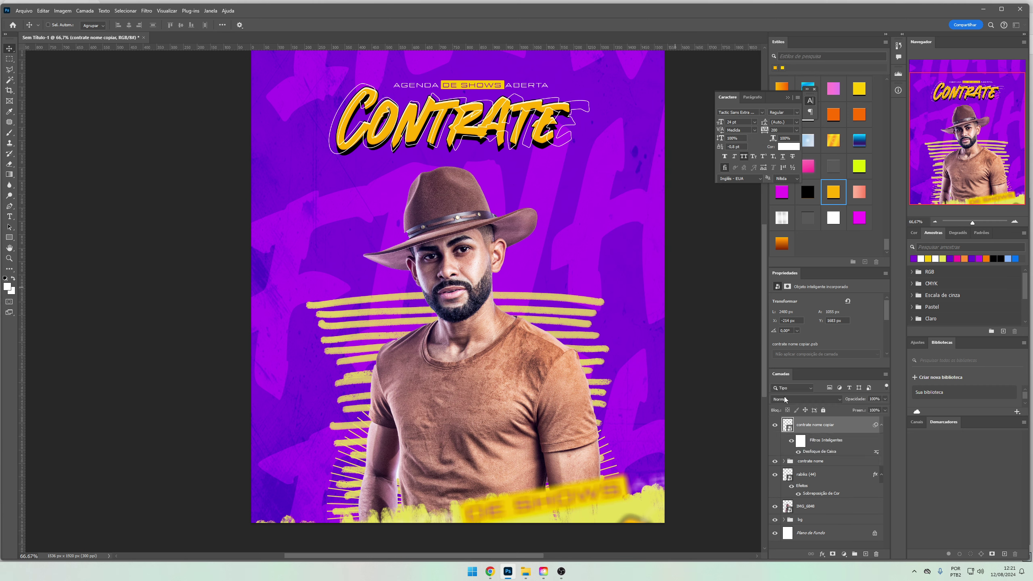
{"action": "left_click", "coordinate": [805, 399]}
{"action": "left_click", "coordinate": [793, 501]}
{"action": "mouse_move", "coordinate": [649, 470]}
{"action": "left_mouse_down"}
{"action": "mouse_move", "coordinate": [684, 433]}
{"action": "mouse_move", "coordinate": [689, 461]}
{"action": "mouse_move", "coordinate": [379, 170]}
{"action": "left_mouse_up"}
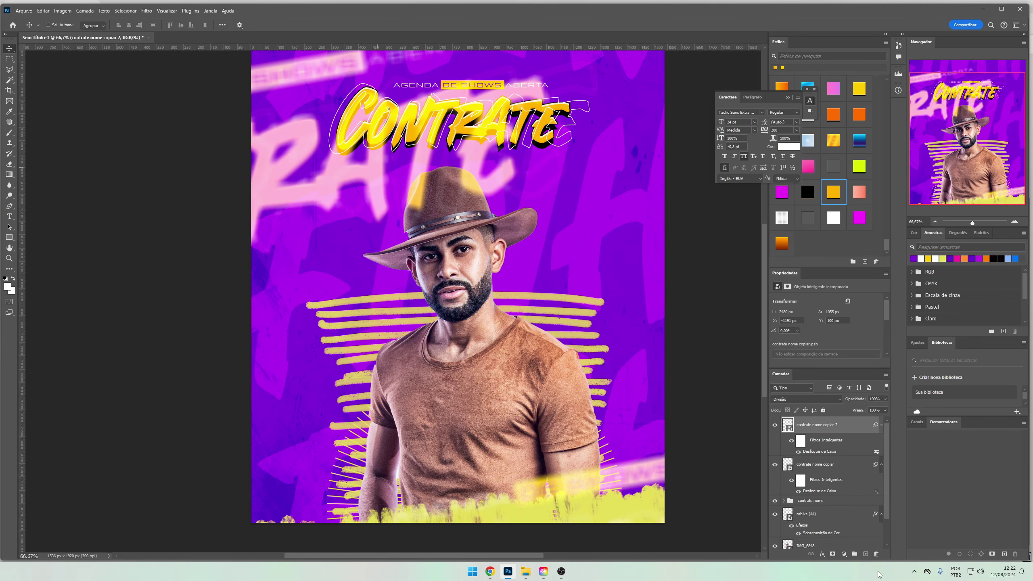
Mask the second blurred title copy so it no longer covers the hat
{"action": "left_click", "coordinate": [833, 554]}
{"action": "key", "text": "e"}
{"action": "mouse_move", "coordinate": [448, 183]}
{"action": "left_mouse_down"}
{"action": "mouse_move", "coordinate": [239, 202]}
{"action": "mouse_move", "coordinate": [217, 225]}
{"action": "left_mouse_up"}
{"action": "key", "text": "v"}
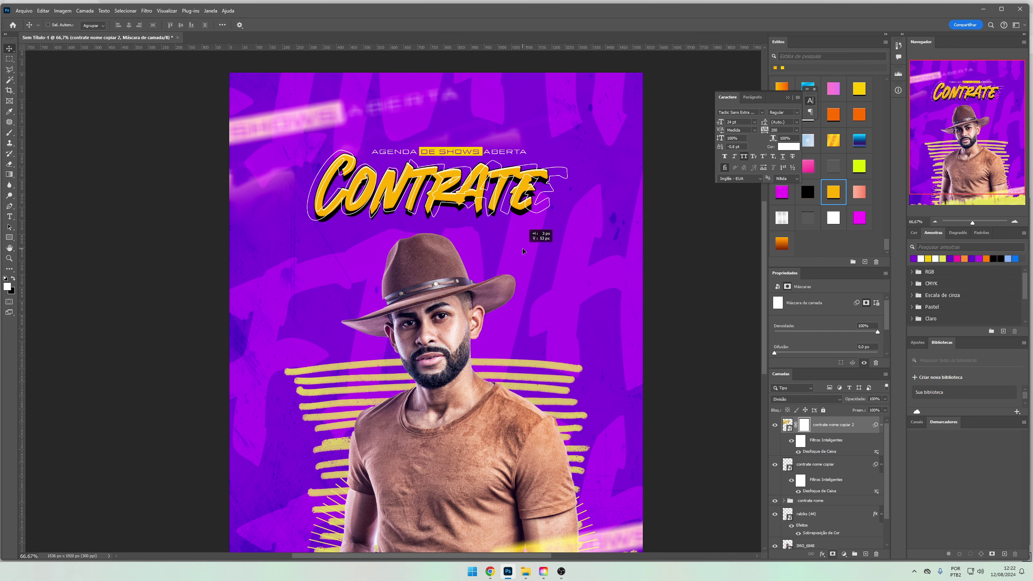
{"action": "key", "text": "ctrl+i"}
{"action": "key", "text": "b"}
{"action": "mouse_move", "coordinate": [563, 300]}
{"action": "left_mouse_down"}
{"action": "mouse_move", "coordinate": [569, 180]}
{"action": "mouse_move", "coordinate": [560, 318]}
{"action": "mouse_move", "coordinate": [563, 291]}
{"action": "left_mouse_up"}
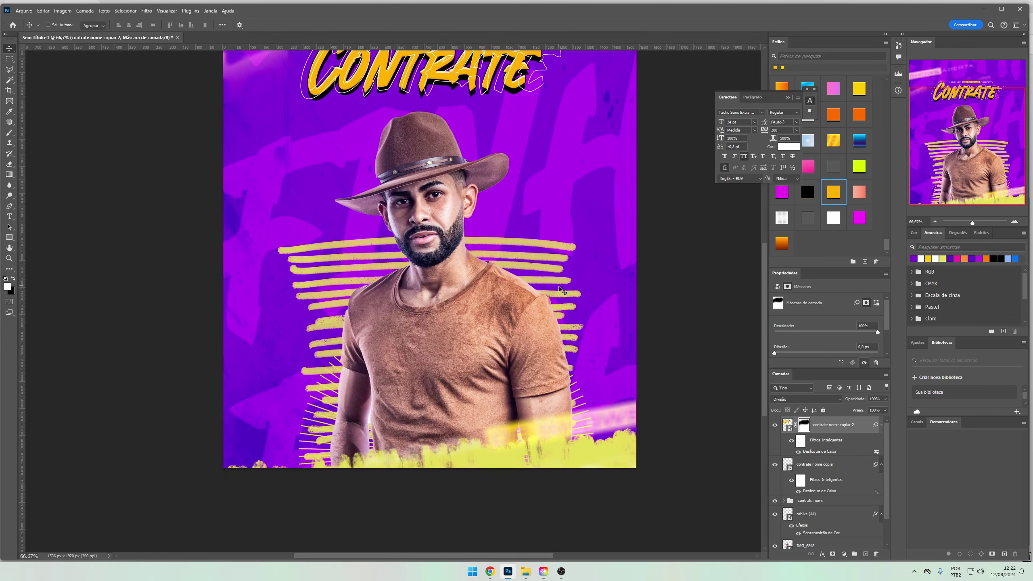
Group both blurred title echoes and toggle the group to compare the whole flyer
{"action": "left_click", "coordinate": [816, 464], "text": "ctrl"}
{"action": "key", "text": "ctrl+g"}
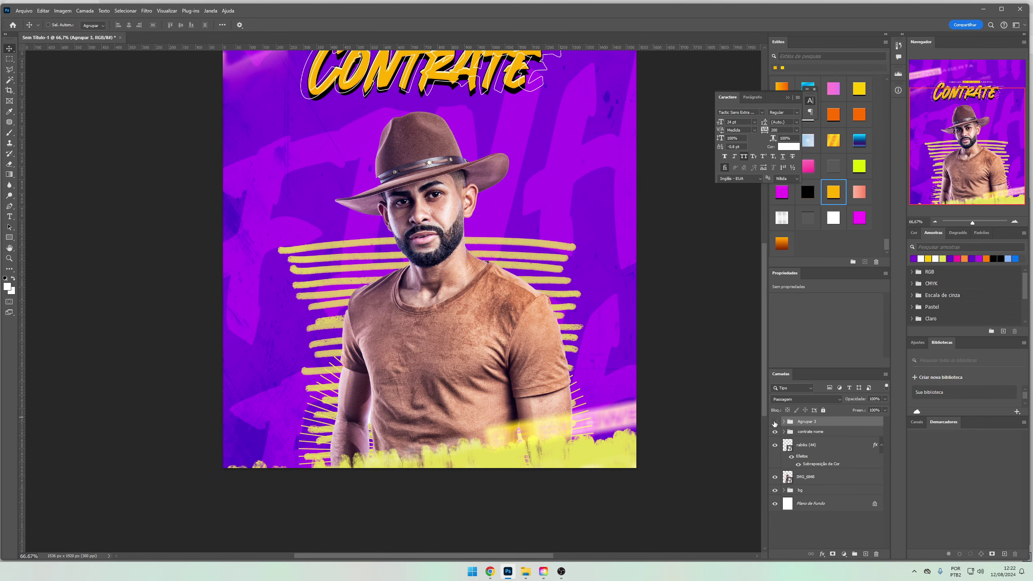
{"action": "left_click", "coordinate": [775, 422]}
{"action": "left_click_drag", "start_coordinate": [525, 359], "coordinate": [447, 332]}
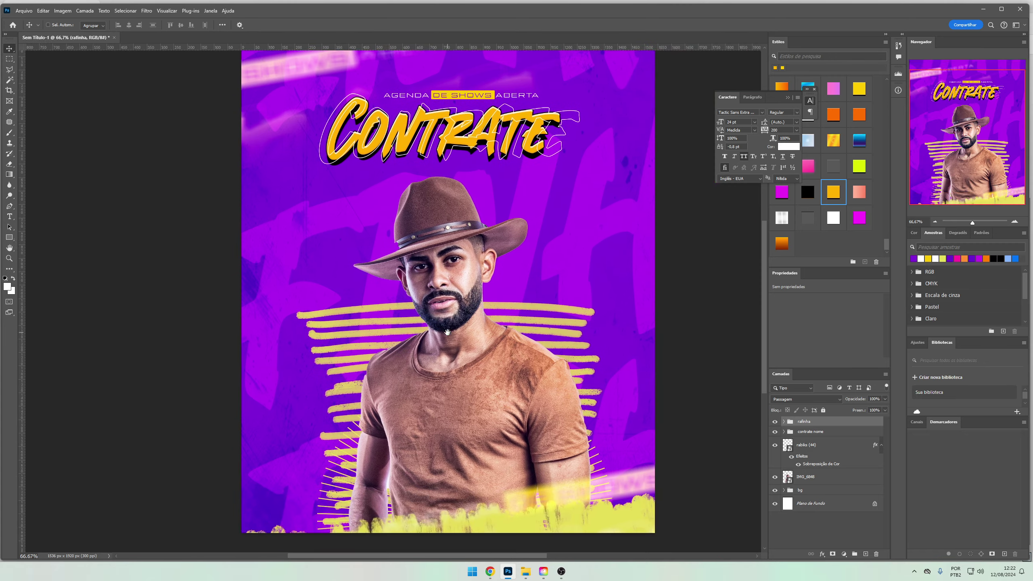
{"action": "scroll", "coordinate": [448, 332], "scroll_direction": "up", "scroll_amount": 2}
{"action": "scroll", "coordinate": [401, 169], "scroll_direction": "up", "scroll_amount": 2}
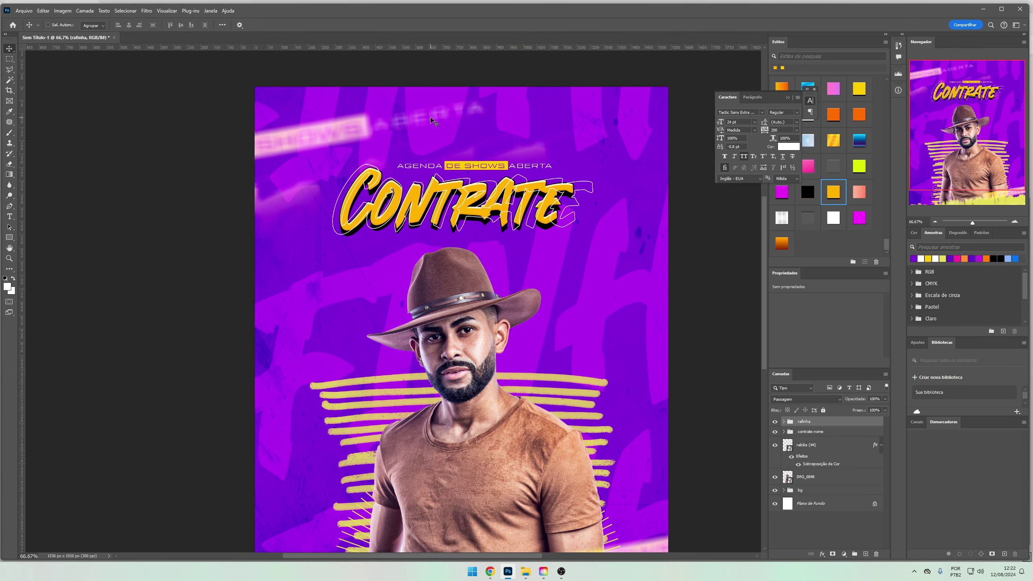
{"action": "scroll", "coordinate": [476, 292], "scroll_direction": "down", "scroll_amount": 3}
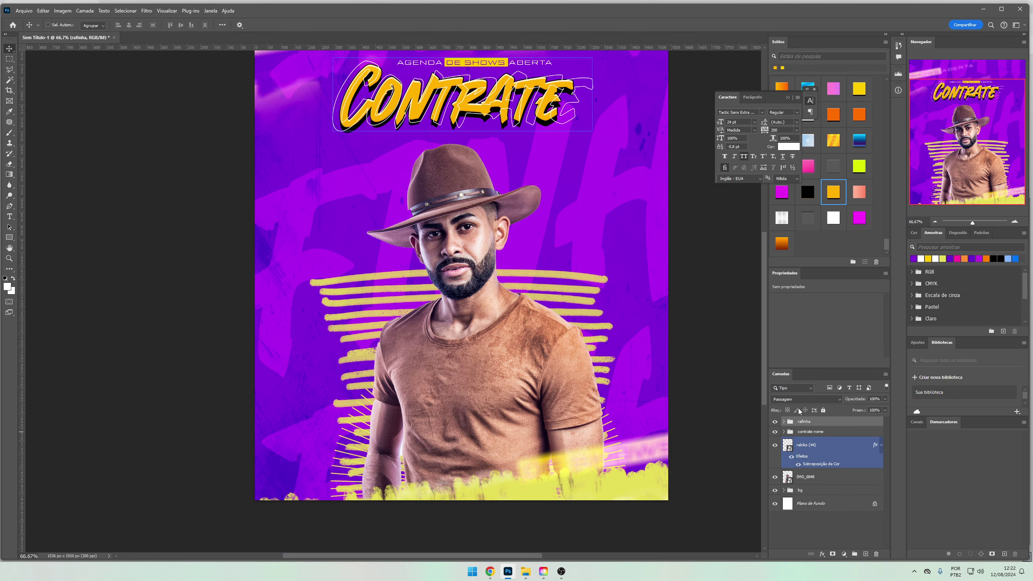
{"action": "scroll", "coordinate": [765, 391], "scroll_direction": "up", "scroll_amount": 1}
On a new layer, paint a large dark purple stroke across the flyer's bottom
{"action": "left_click", "coordinate": [866, 554]}
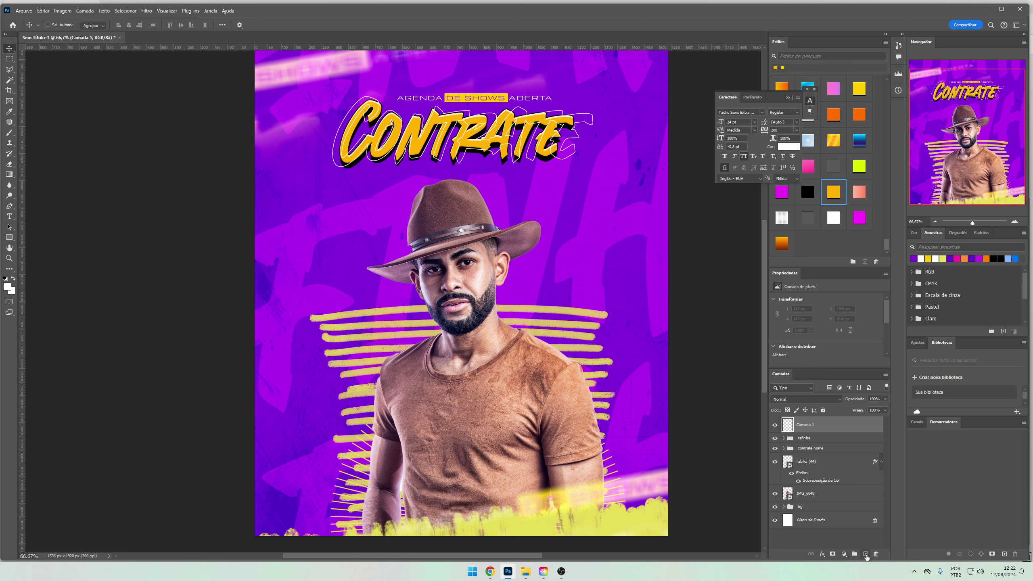
{"action": "key", "text": "b"}
{"action": "left_click", "coordinate": [10, 288]}
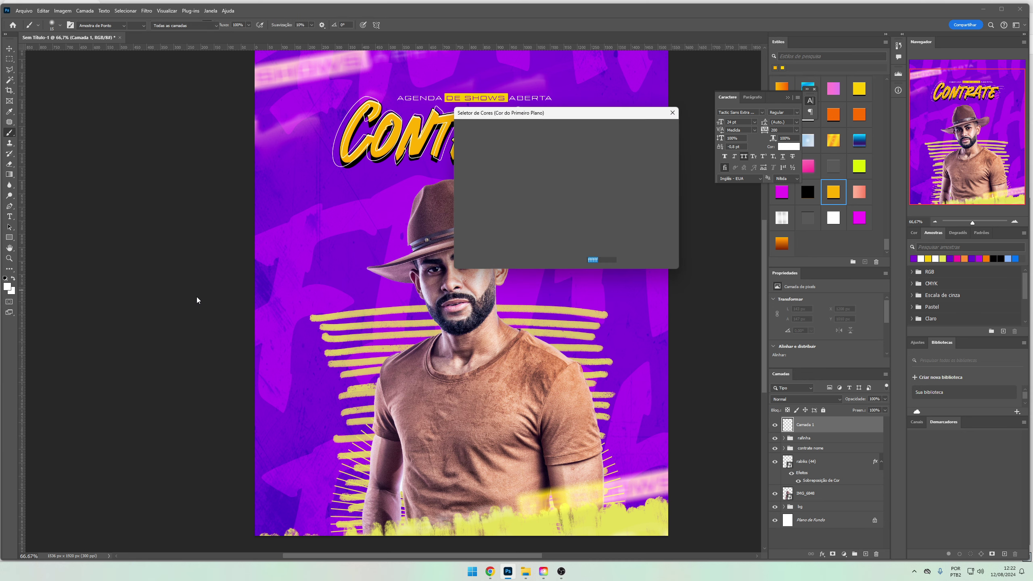
{"action": "left_click", "coordinate": [375, 254]}
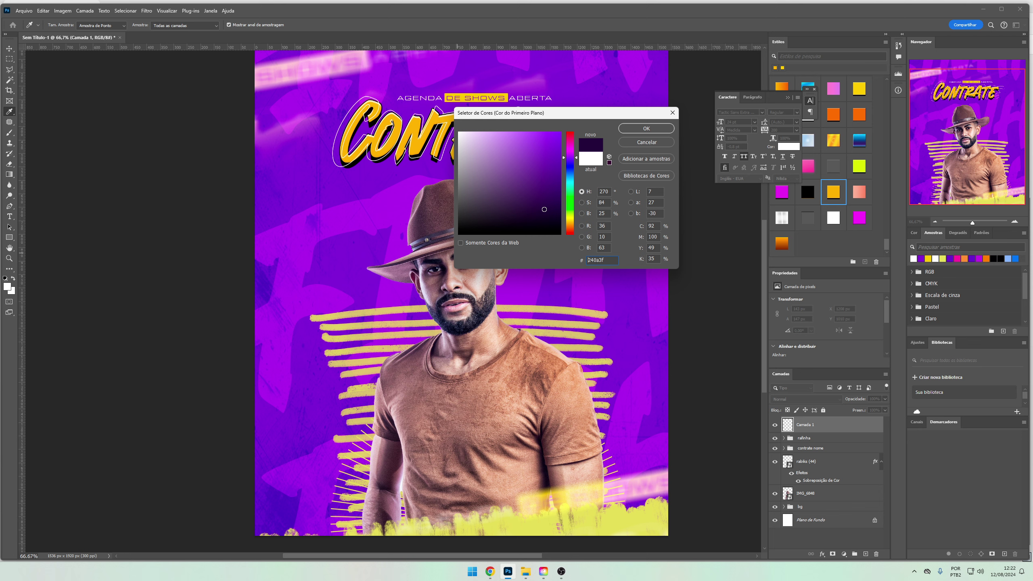
{"action": "key", "text": "Return"}
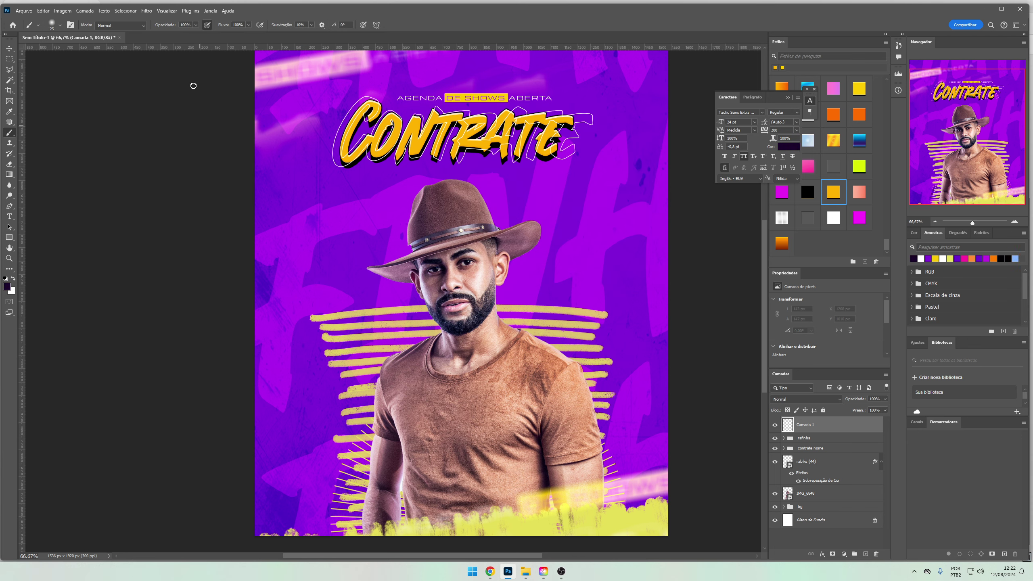
{"action": "key", "text": "bracketright"}
{"action": "key", "text": "bracketright"}
{"action": "key", "text": "bracketright"}
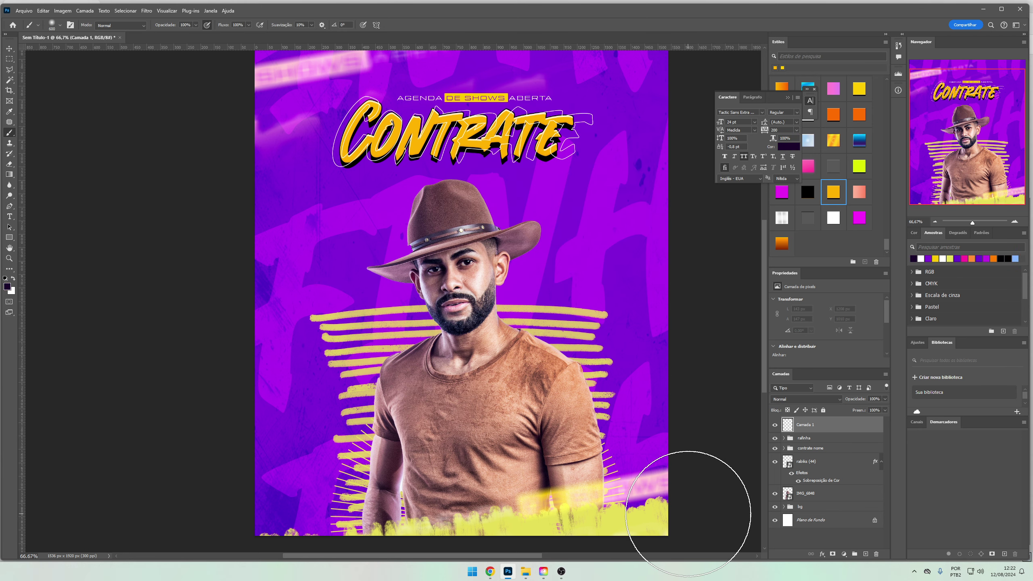
{"action": "left_click_drag", "start_coordinate": [695, 515], "coordinate": [224, 496]}
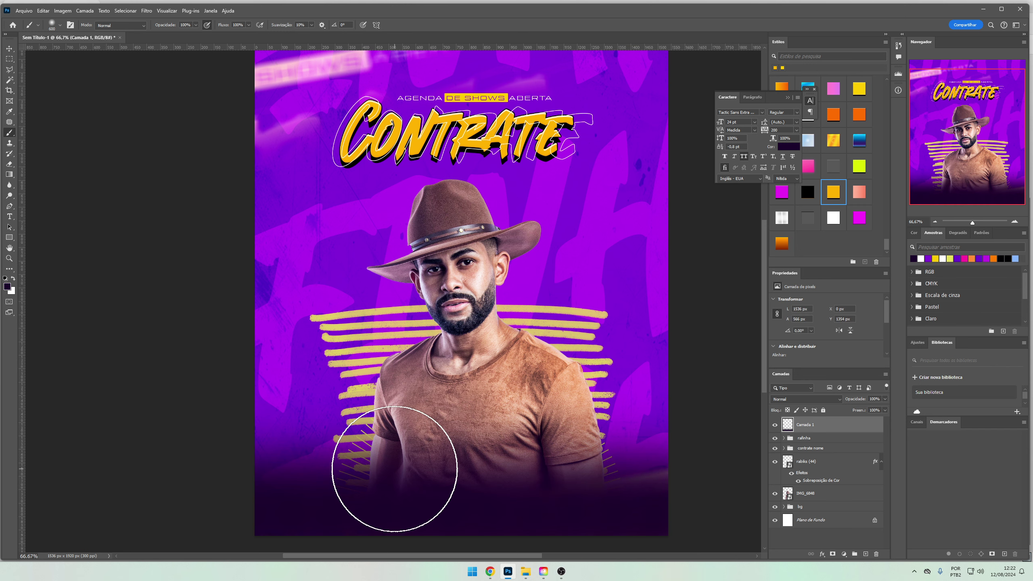
Stretch the dark purple stroke upward and seat it along the bottom edge
{"action": "key", "text": "ctrl+t"}
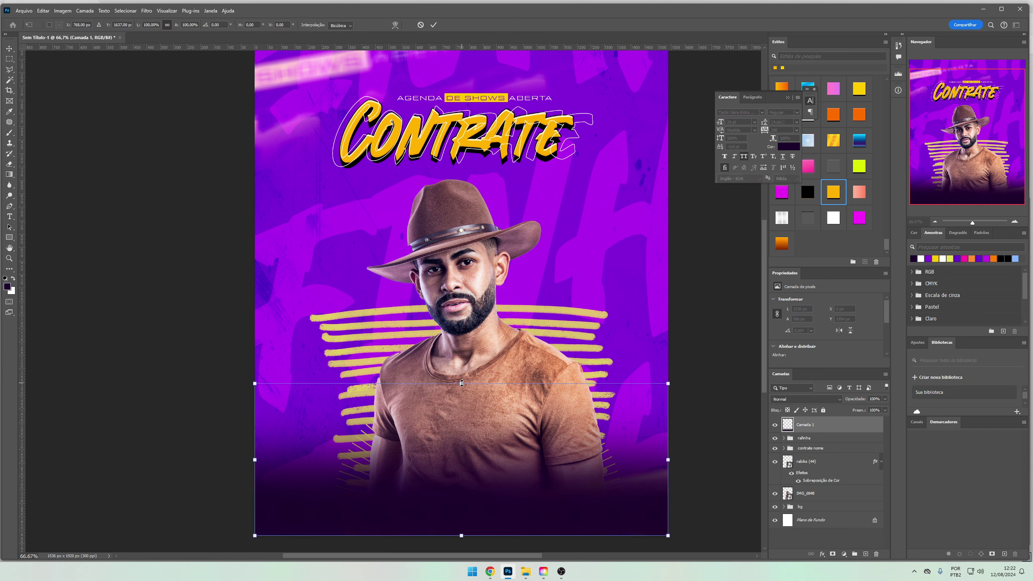
{"action": "left_click_drag", "start_coordinate": [462, 383], "coordinate": [462, 206]}
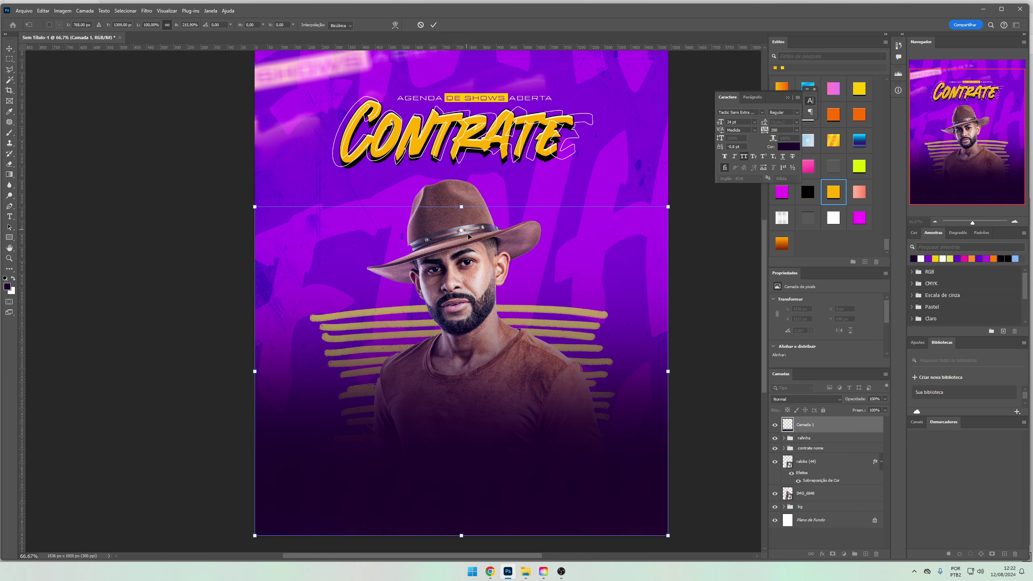
{"action": "left_click_drag", "start_coordinate": [506, 347], "coordinate": [502, 459]}
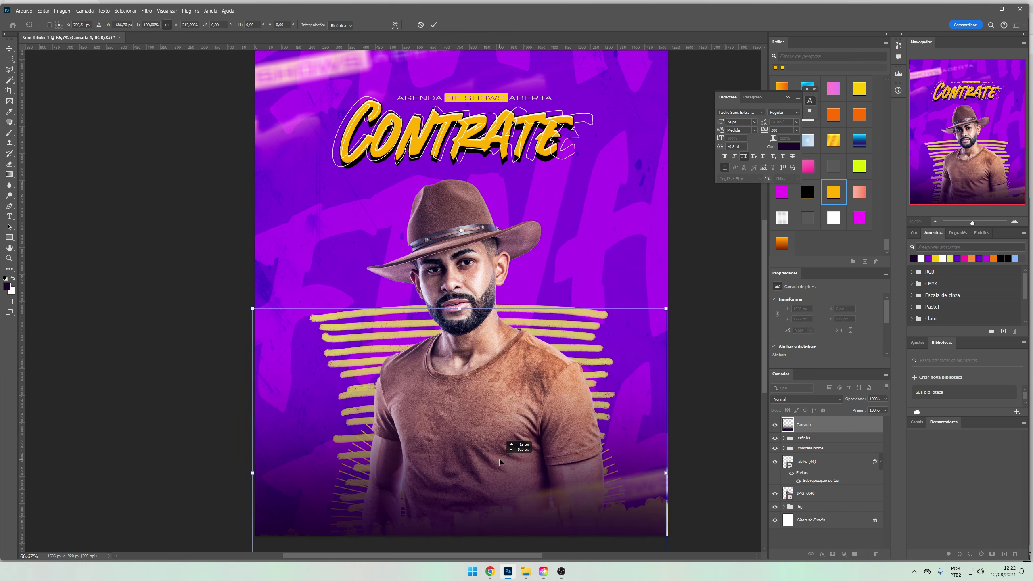
{"action": "key", "text": "Return"}
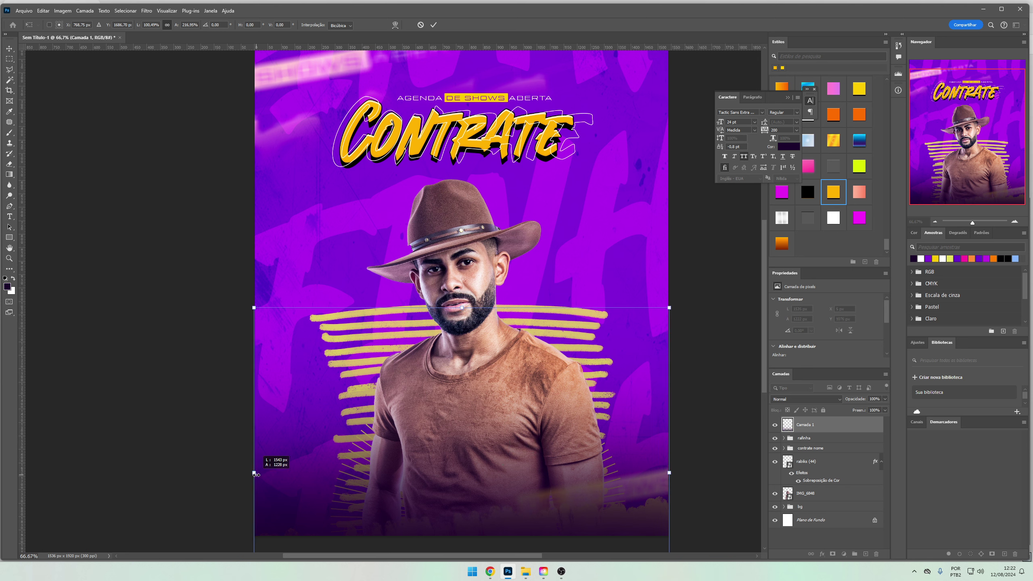
{"action": "key", "text": "b"}
{"action": "key", "text": "v"}
{"action": "left_click", "coordinate": [805, 493]}
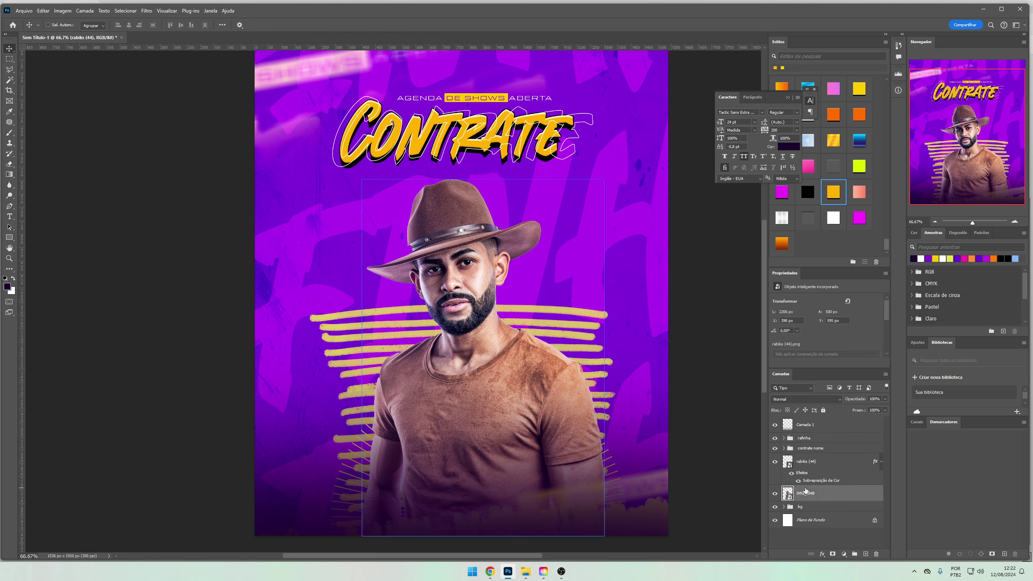
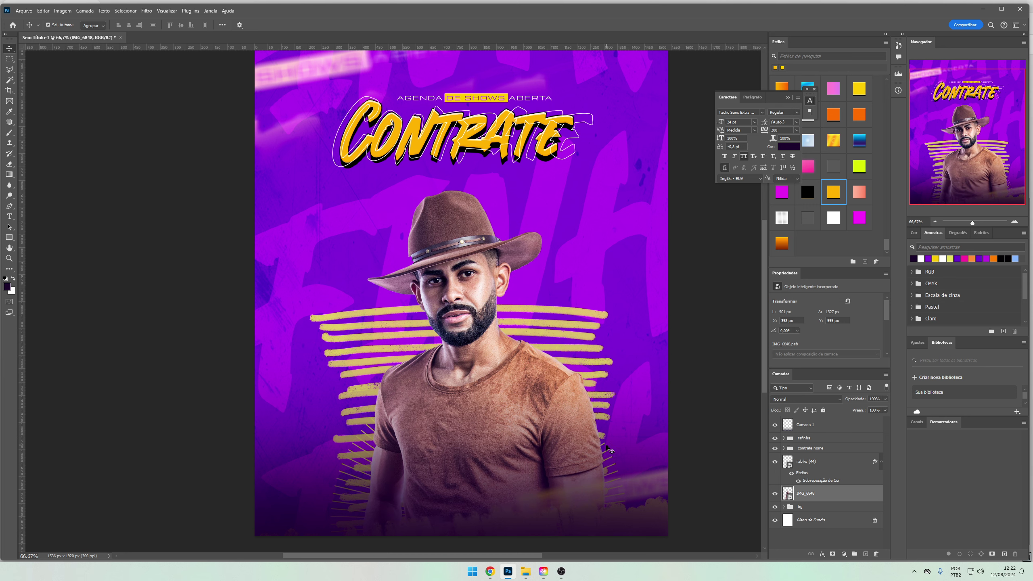
Open the IMG_6848 smart object and its nested original photo, zoomed in on the hat
{"action": "left_click", "coordinate": [856, 561]}
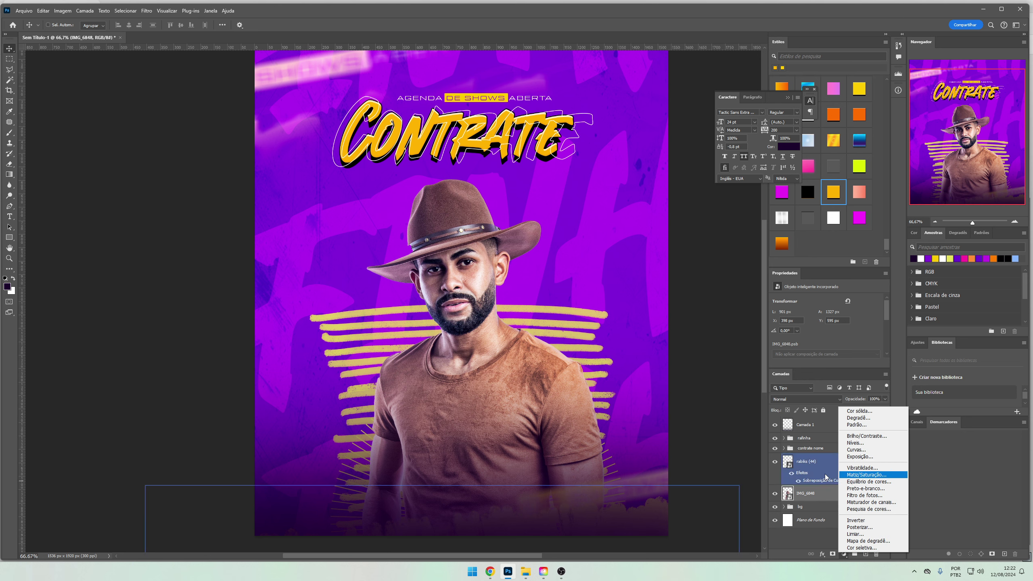
{"action": "left_click", "coordinate": [790, 490]}
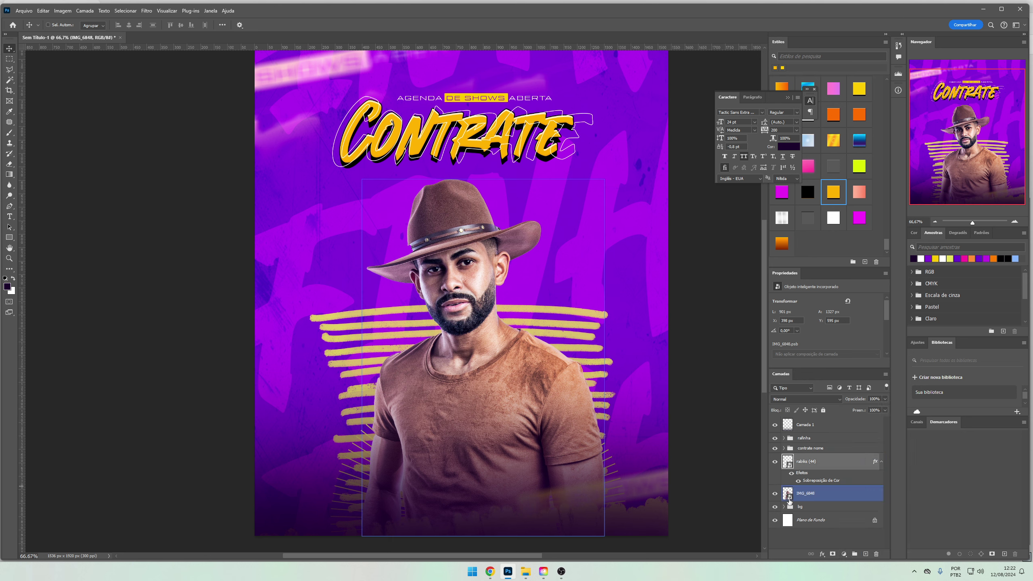
{"action": "double_click", "coordinate": [790, 500]}
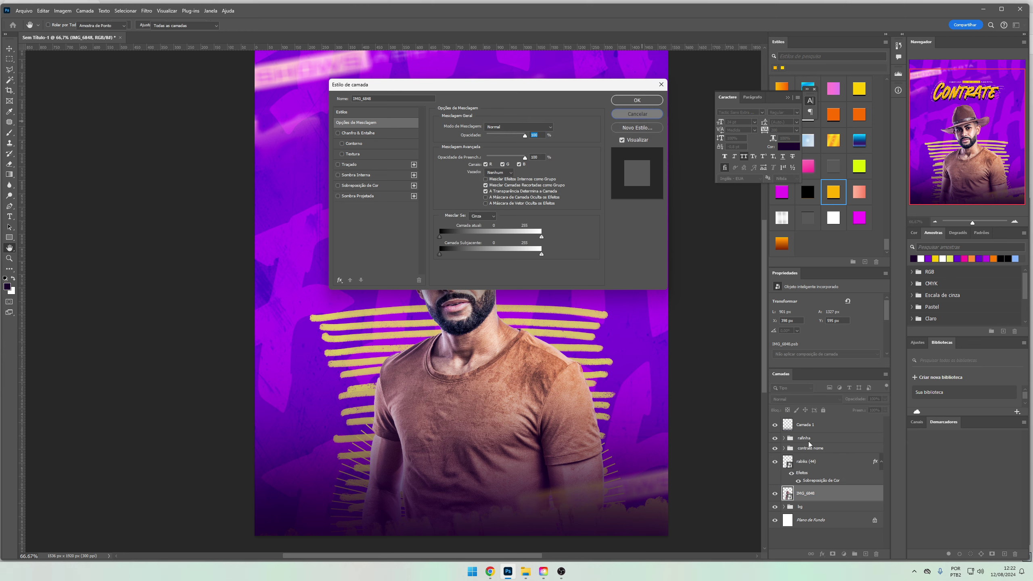
{"action": "key", "text": "Escape"}
{"action": "double_click", "coordinate": [788, 494]}
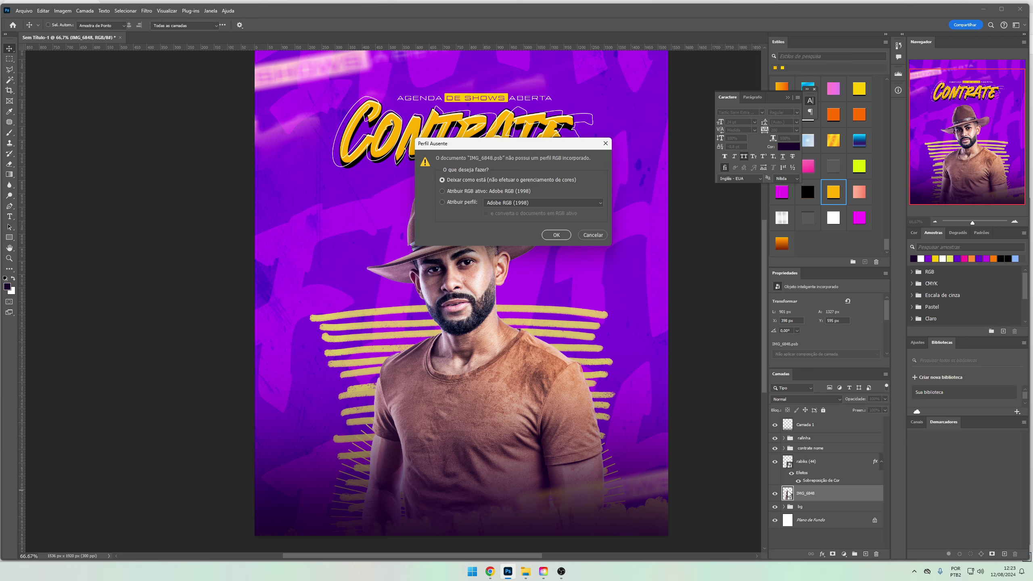
{"action": "key", "text": "Return"}
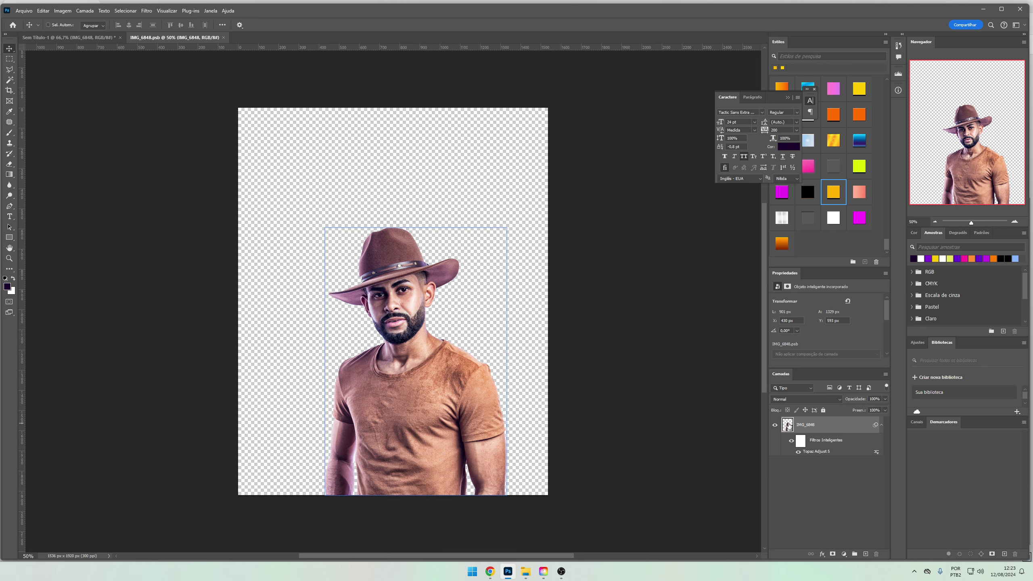
{"action": "double_click", "coordinate": [788, 425]}
{"action": "key", "text": "Return"}
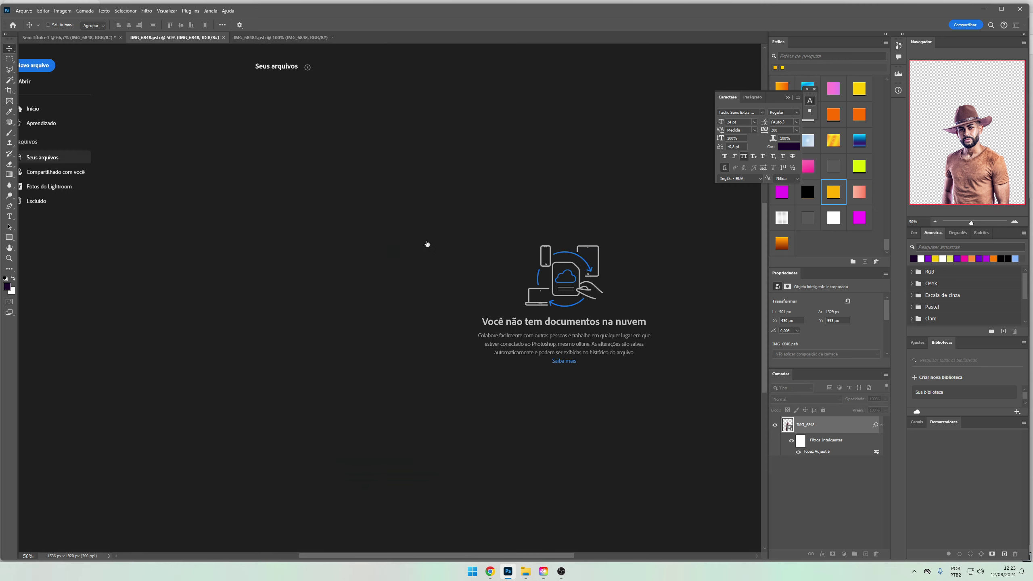
{"action": "key", "text": "ctrl+plus"}
{"action": "key", "text": "ctrl+plus"}
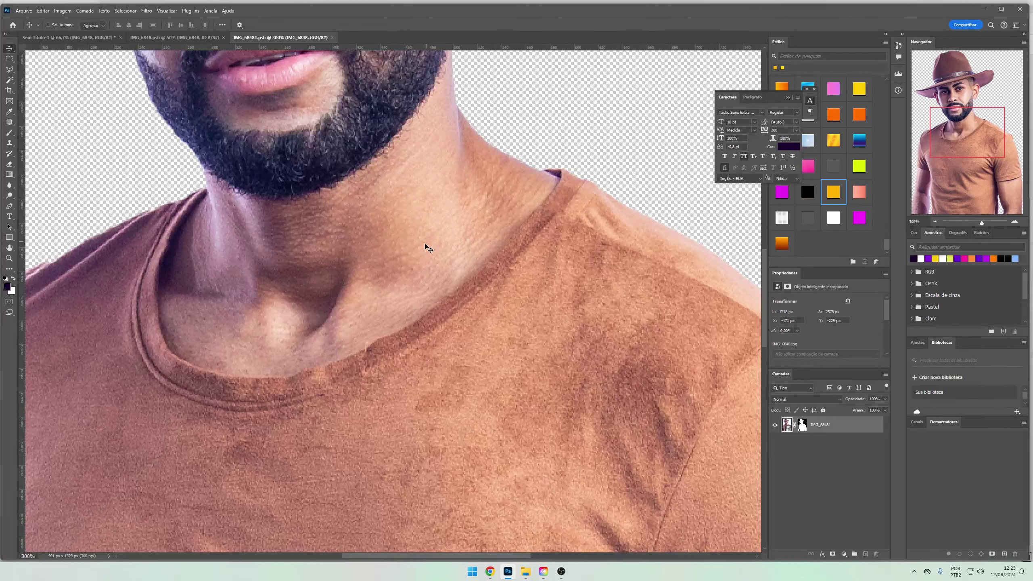
{"action": "left_click_drag", "start_coordinate": [426, 245], "coordinate": [500, 419]}
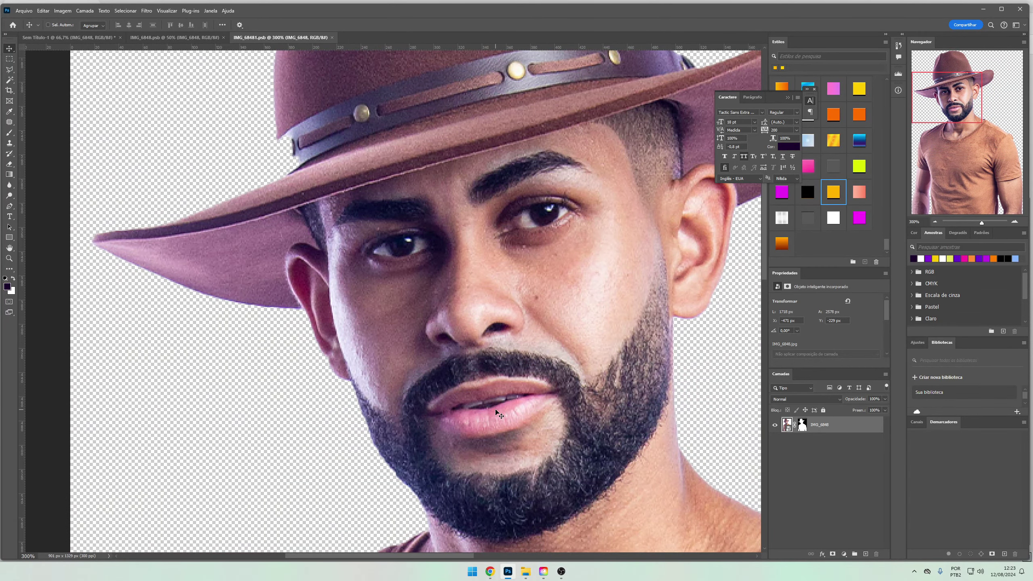
{"action": "left_click_drag", "start_coordinate": [328, 217], "coordinate": [366, 397]}
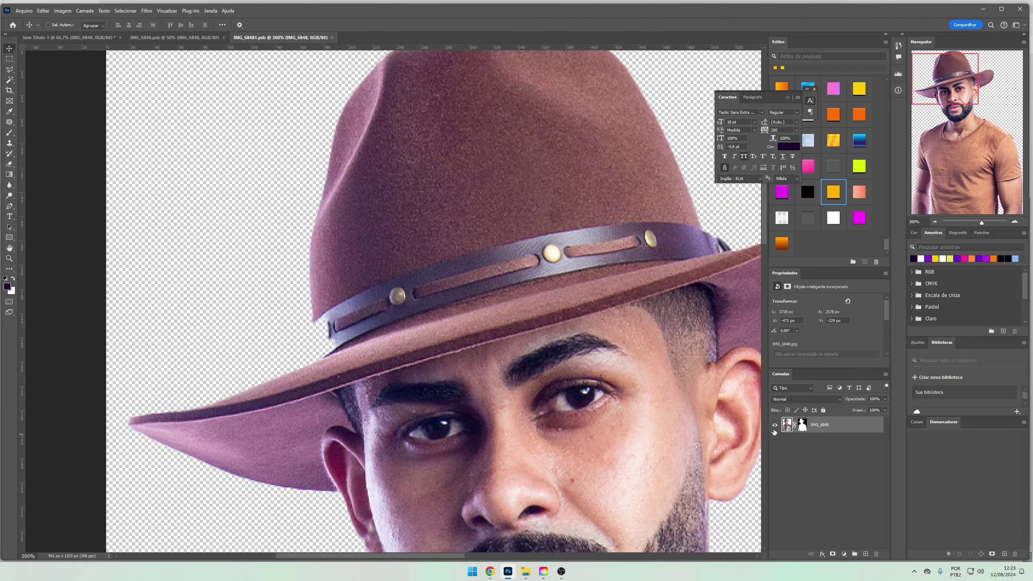
With black/white colours and a 40 px eraser, erase the hat band's left end on the photo mask
{"action": "left_click", "coordinate": [802, 425]}
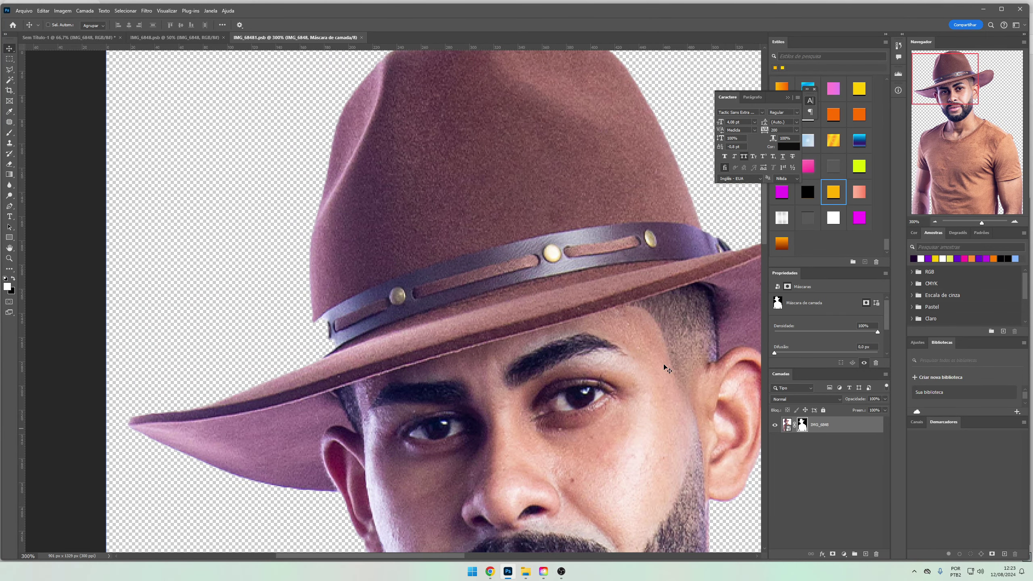
{"action": "key", "text": "e"}
{"action": "left_click", "coordinate": [60, 25]}
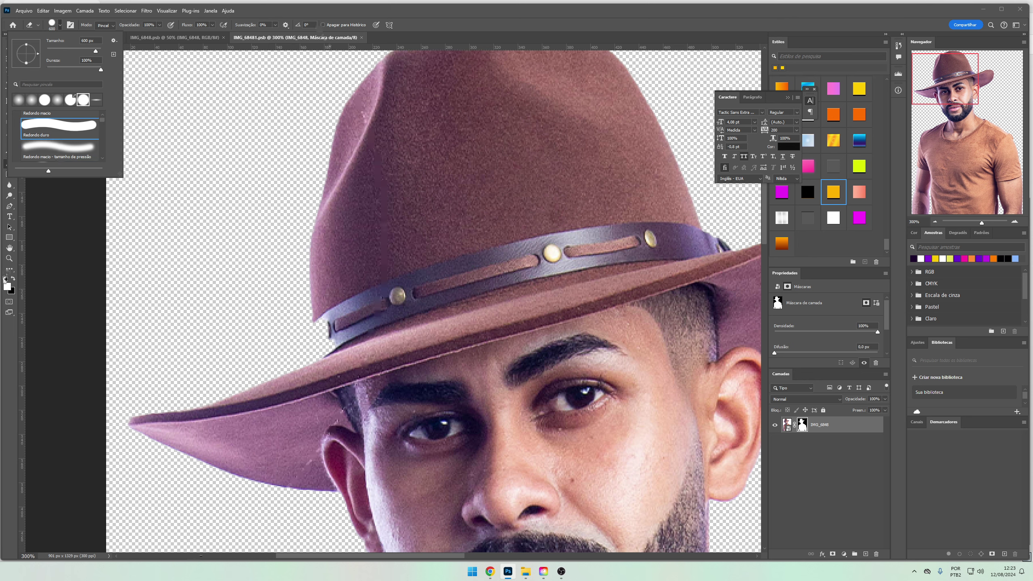
{"action": "left_click", "coordinate": [7, 286]}
{"action": "left_click_drag", "start_coordinate": [554, 224], "coordinate": [585, 268]}
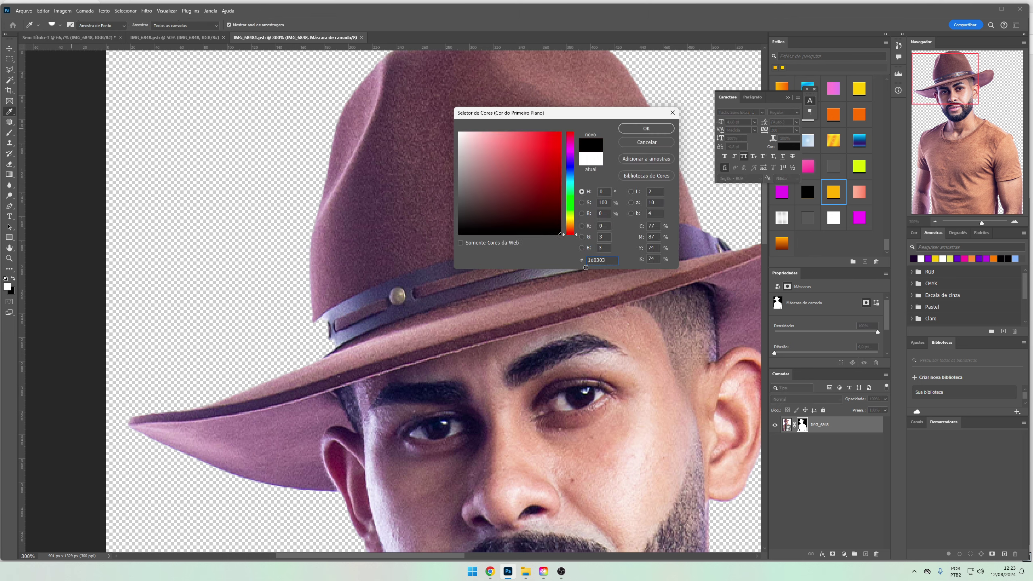
{"action": "key", "text": "Return"}
{"action": "left_click", "coordinate": [12, 292]}
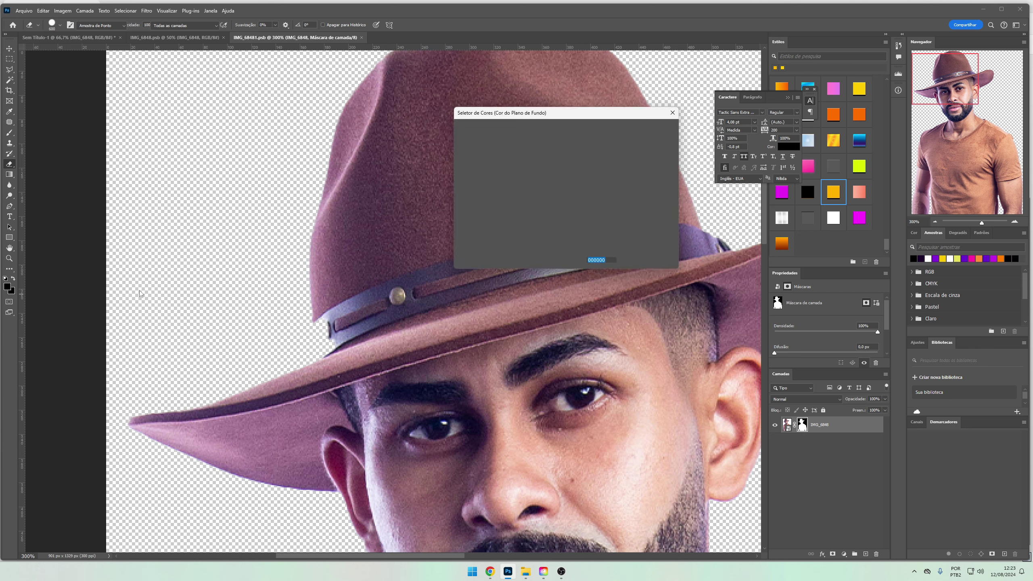
{"action": "type", "text": "ffffff"}
{"action": "key", "text": "Return"}
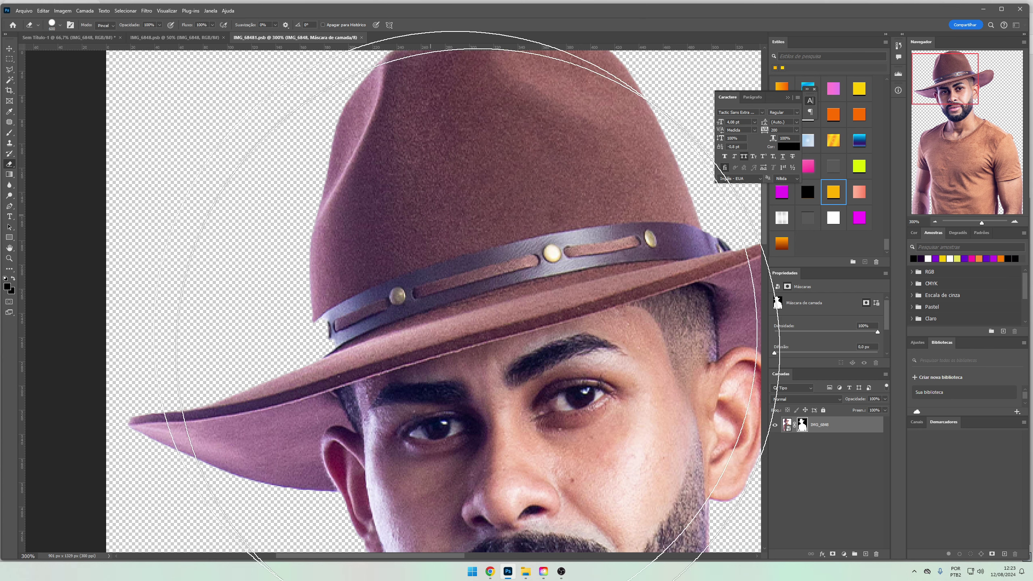
{"action": "key", "text": "bracketleft"}
{"action": "key", "text": "bracketleft"}
{"action": "key", "text": "bracketleft"}
{"action": "key", "text": "bracketleft"}
{"action": "key", "text": "bracketleft"}
{"action": "key", "text": "bracketleft"}
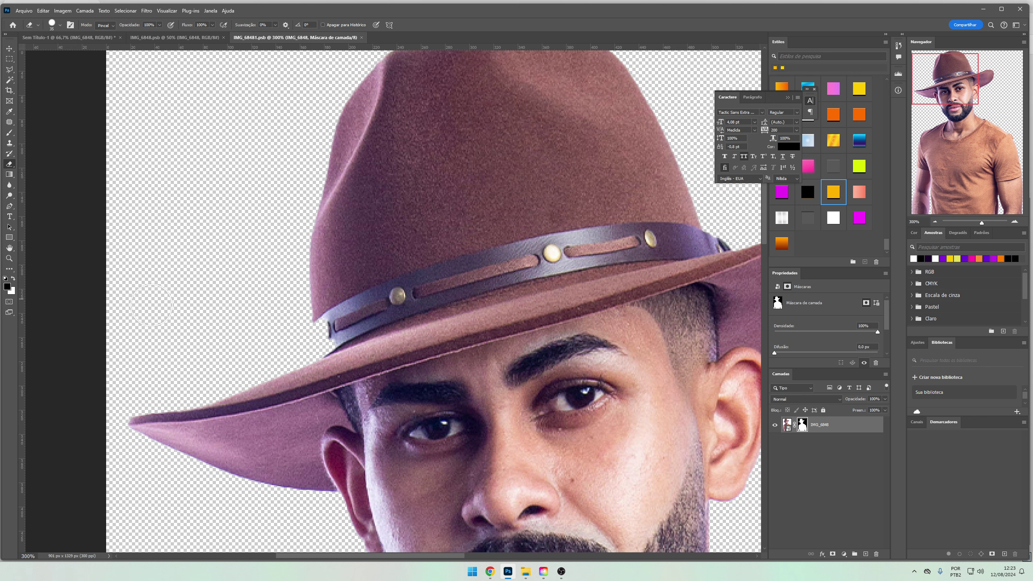
{"action": "left_click_drag", "start_coordinate": [346, 324], "coordinate": [337, 320]}
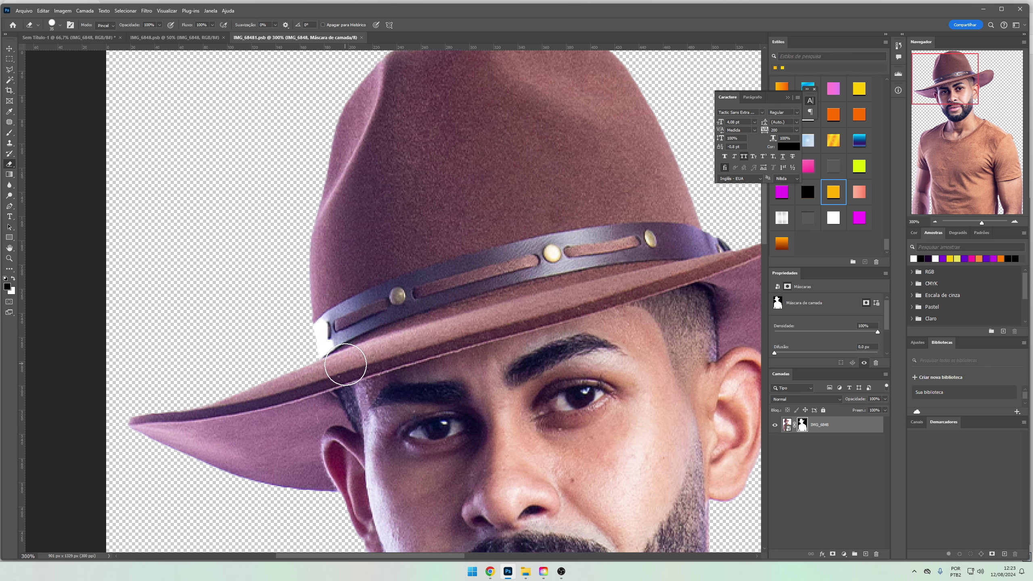
Save and close the nested photo documents, returning to the flyer
{"action": "key", "text": "v"}
{"action": "key", "text": "ctrl+s"}
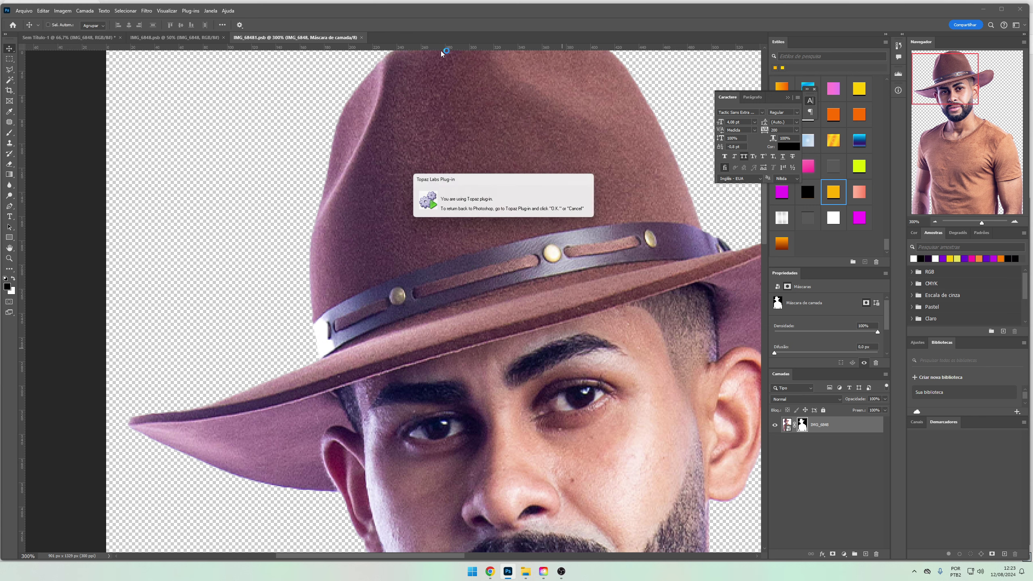
{"action": "key", "text": "ctrl+alt+f"}
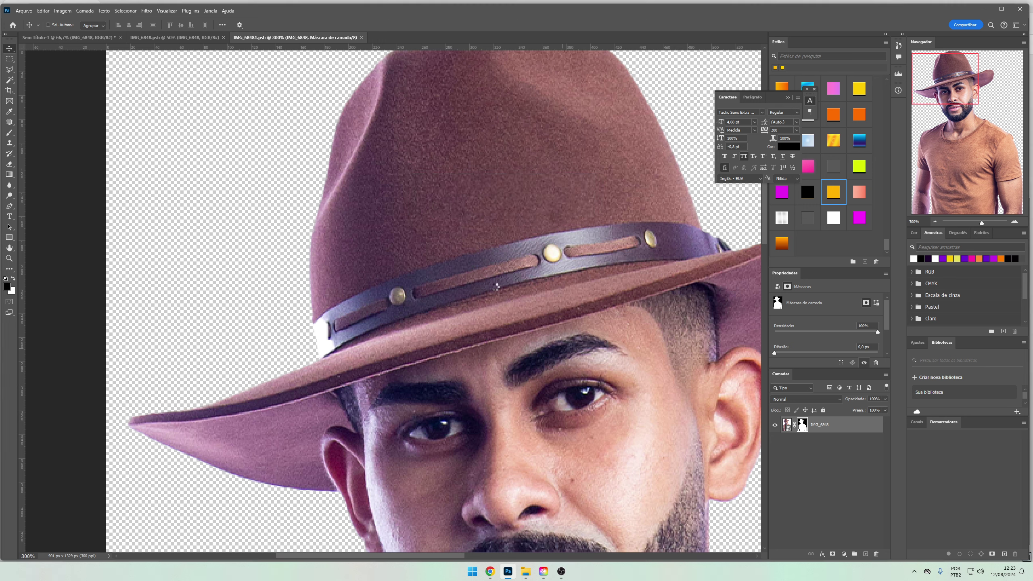
{"action": "key", "text": "ctrl+s"}
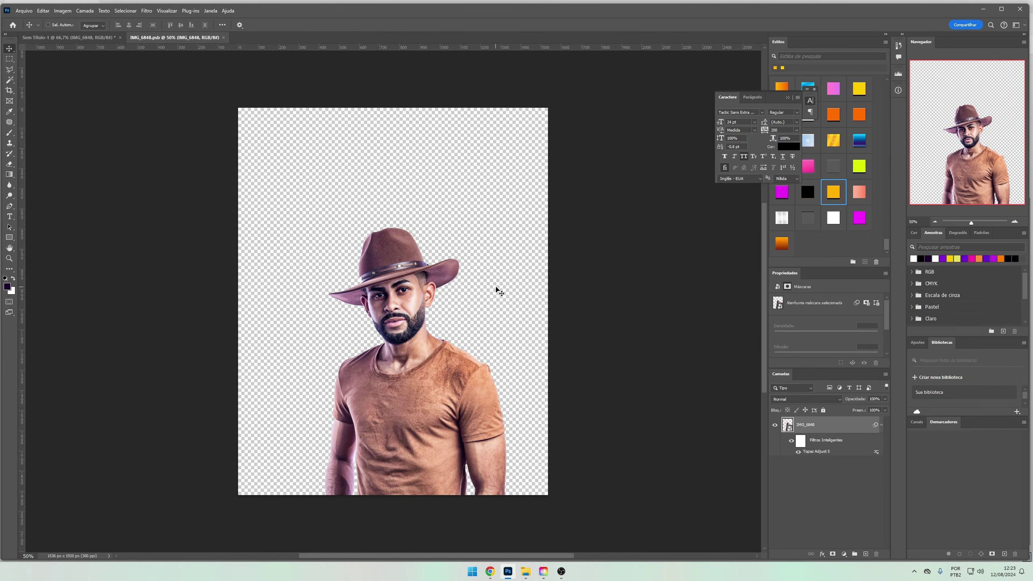
{"action": "key", "text": "ctrl+w"}
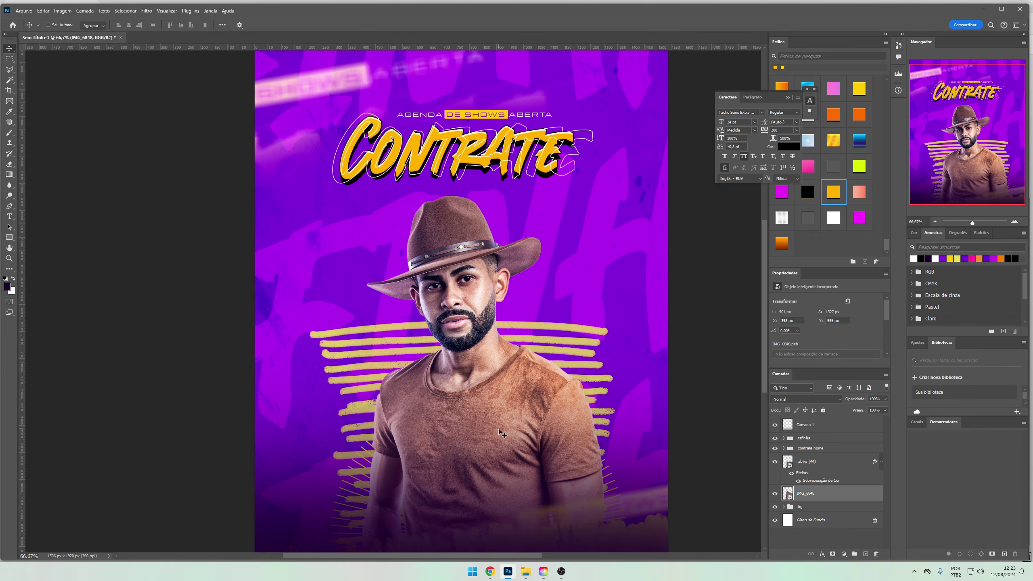
Select Camada 1 and drag the TEXTURA copiar2 image from the FLAT folder onto the flyer
{"action": "left_click", "coordinate": [810, 425]}
{"action": "mouse_move", "coordinate": [525, 571]}
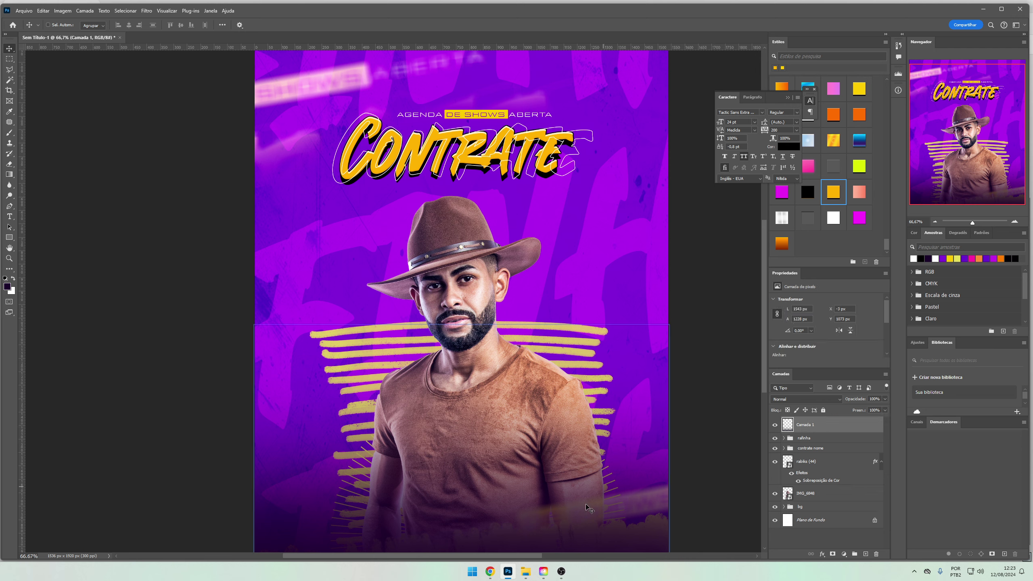
{"action": "left_click", "coordinate": [529, 537]}
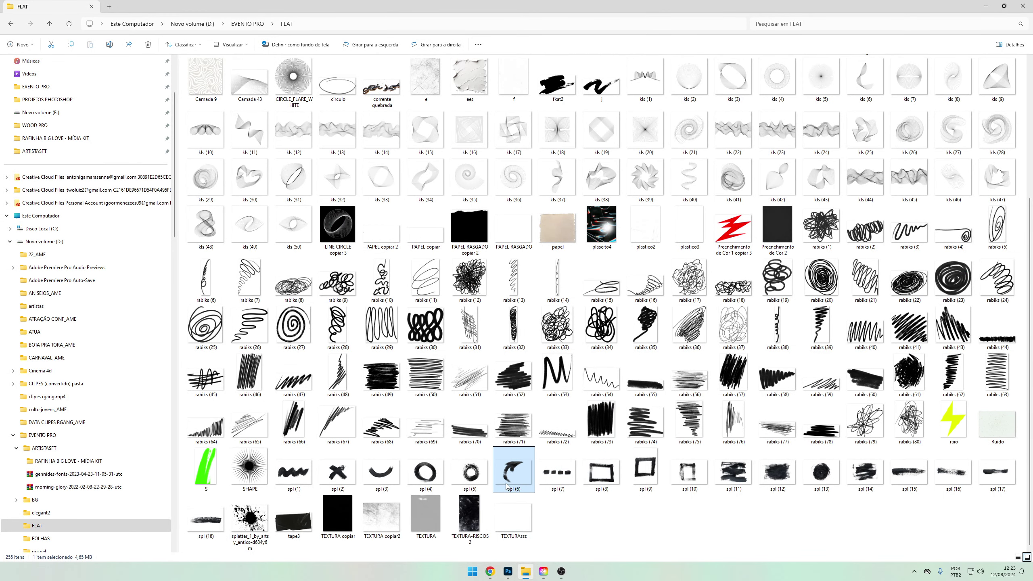
{"action": "left_click", "coordinate": [426, 515]}
{"action": "left_click_drag", "start_coordinate": [397, 529], "coordinate": [497, 337]}
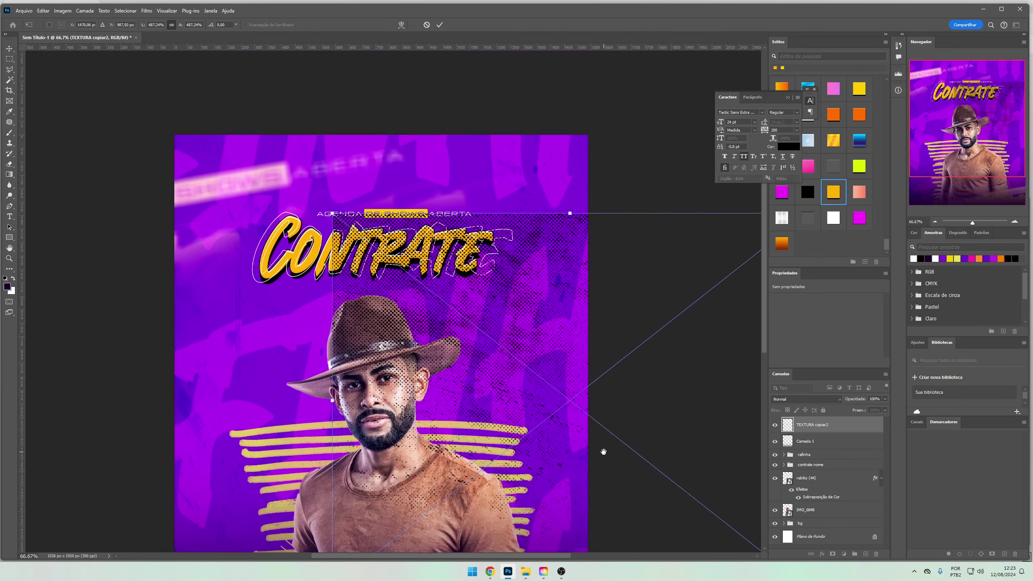
Place the speckled texture along the flyer's top edge and duplicate it
{"action": "left_click_drag", "start_coordinate": [448, 185], "coordinate": [416, 116]}
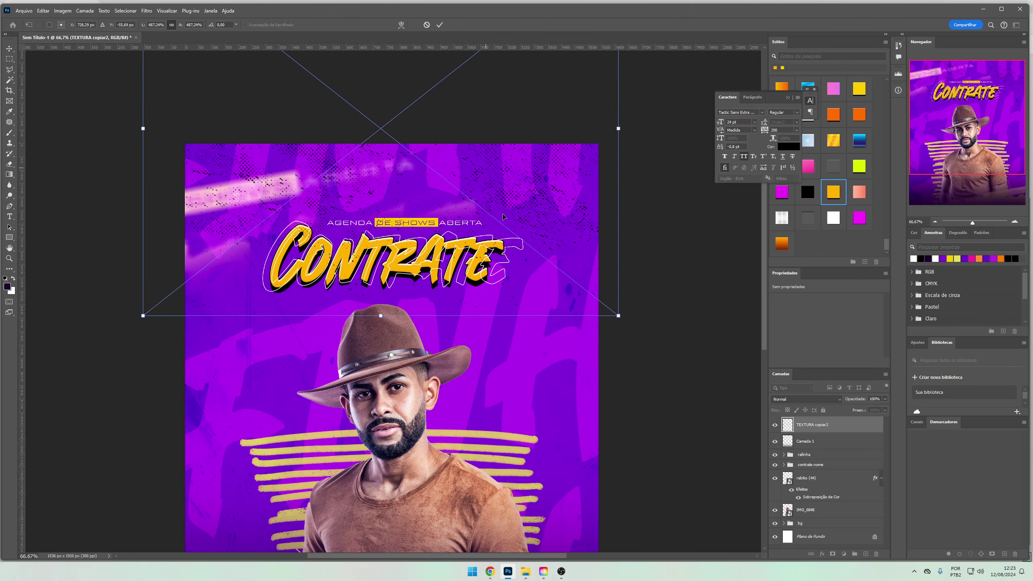
{"action": "key", "text": "Return"}
{"action": "key", "text": "ctrl+j"}
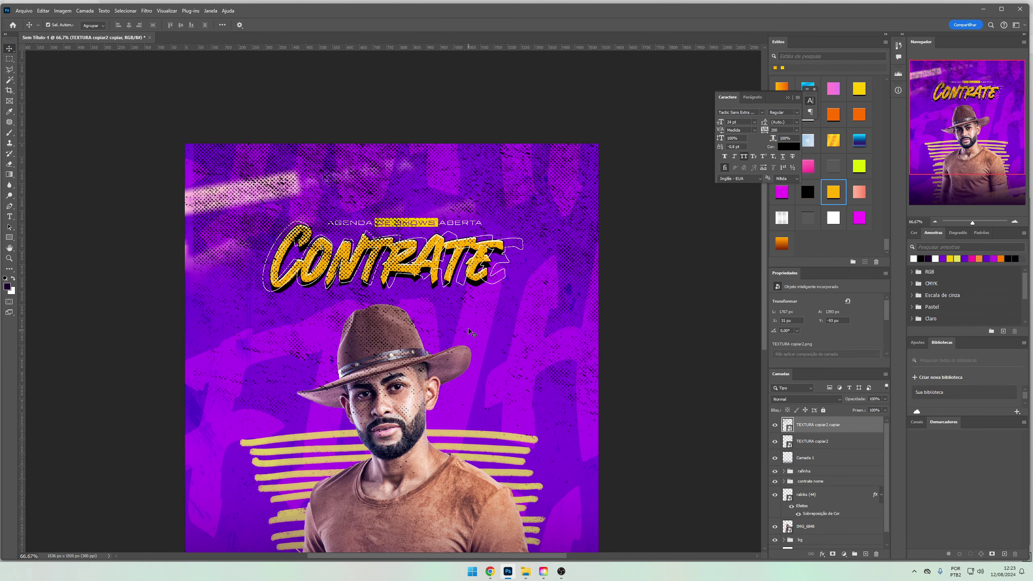
Rotate the texture copy 180° and move it to the flyer's bottom edge
{"action": "key", "text": "ctrl+t"}
{"action": "right_click", "coordinate": [480, 317]}
{"action": "left_click", "coordinate": [498, 372]}
{"action": "mouse_move", "coordinate": [516, 232]}
{"action": "left_mouse_down"}
{"action": "mouse_move", "coordinate": [595, 332]}
{"action": "mouse_move", "coordinate": [570, 486]}
{"action": "left_mouse_up"}
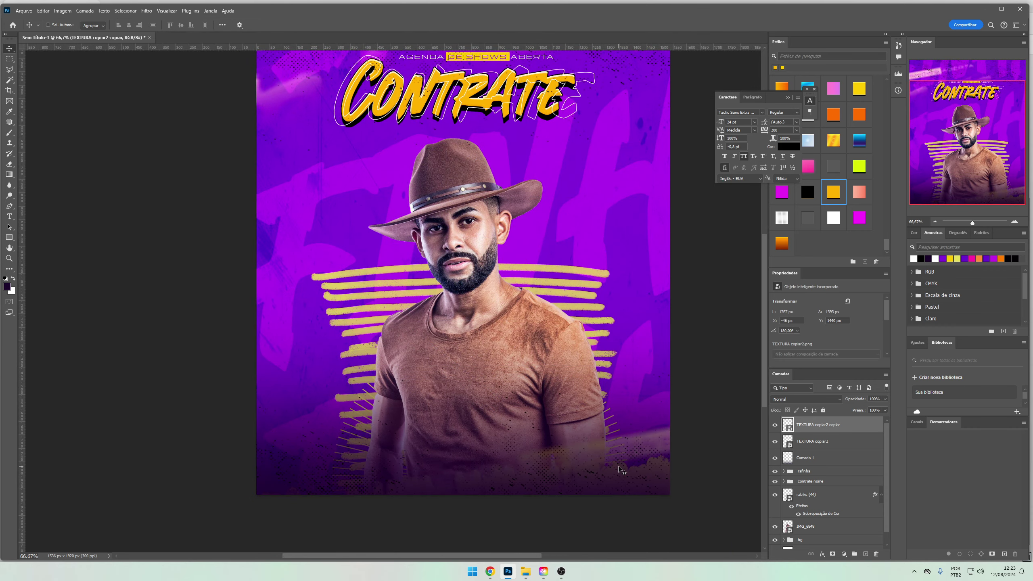
{"action": "key", "text": "Return"}
{"action": "left_click_drag", "start_coordinate": [583, 380], "coordinate": [588, 494]}
Bring the TEXTURA image from the FLAT folder into the Photoshop flyer
{"action": "left_click", "coordinate": [526, 572]}
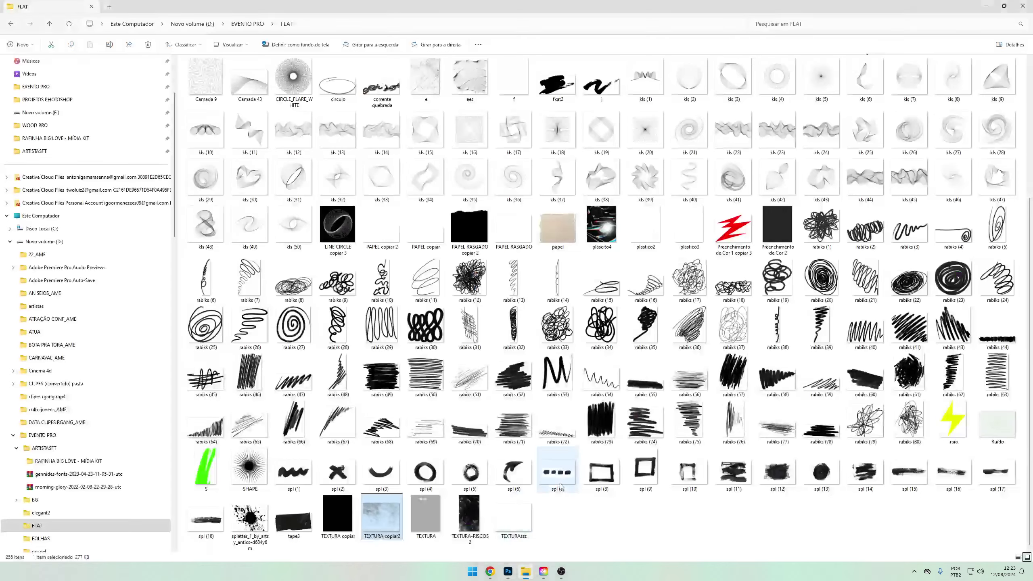
{"action": "left_click", "coordinate": [447, 517]}
{"action": "scroll", "coordinate": [547, 353], "scroll_direction": "up", "scroll_amount": 5}
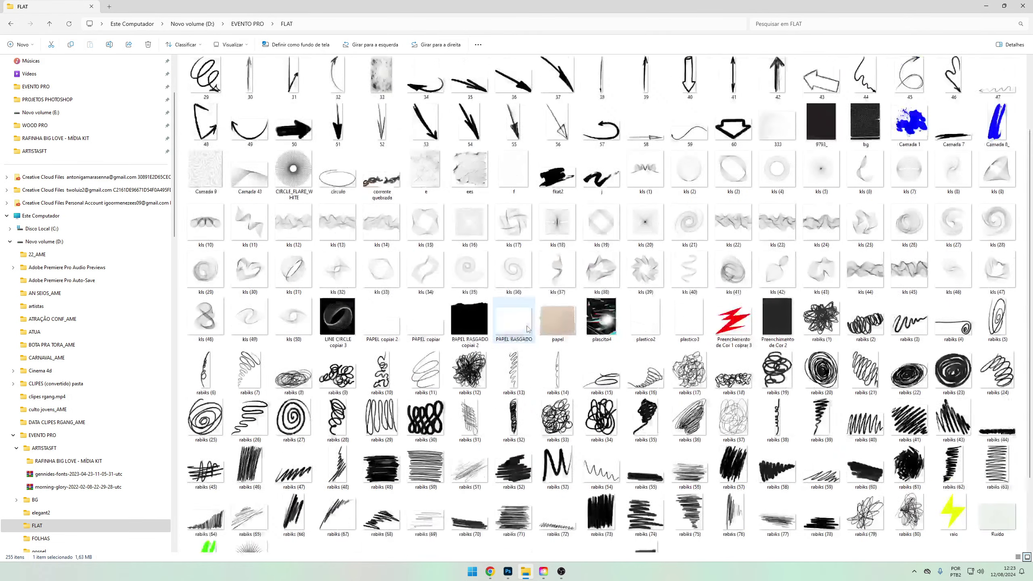
{"action": "scroll", "coordinate": [547, 353], "scroll_direction": "down", "scroll_amount": 5}
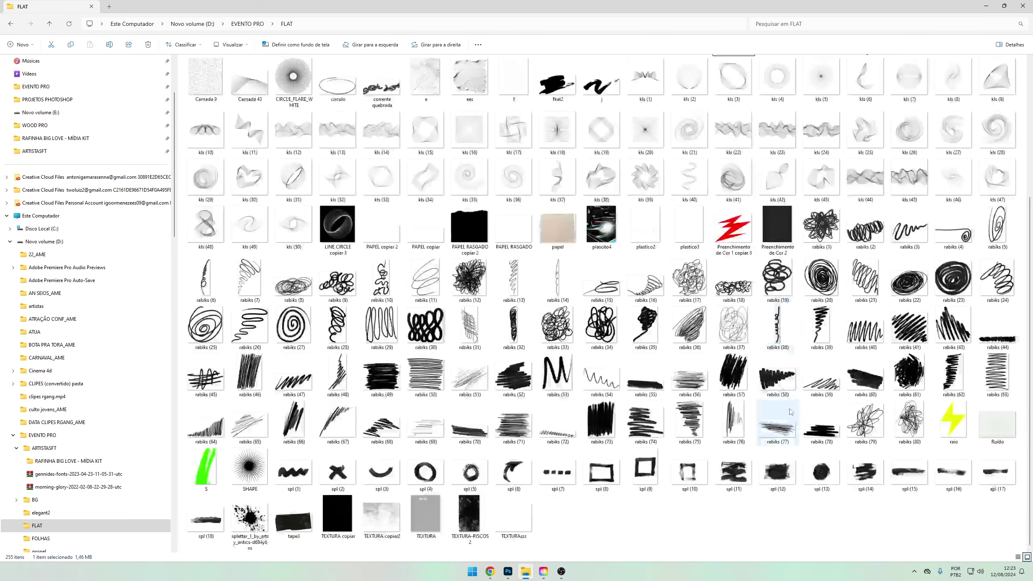
{"action": "left_click", "coordinate": [447, 483]}
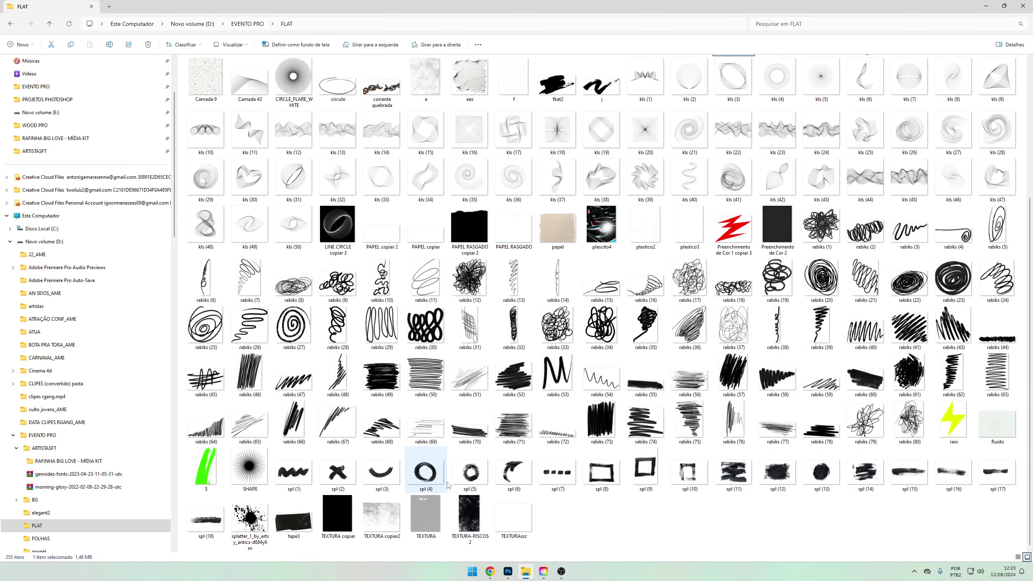
{"action": "left_click", "coordinate": [508, 571]}
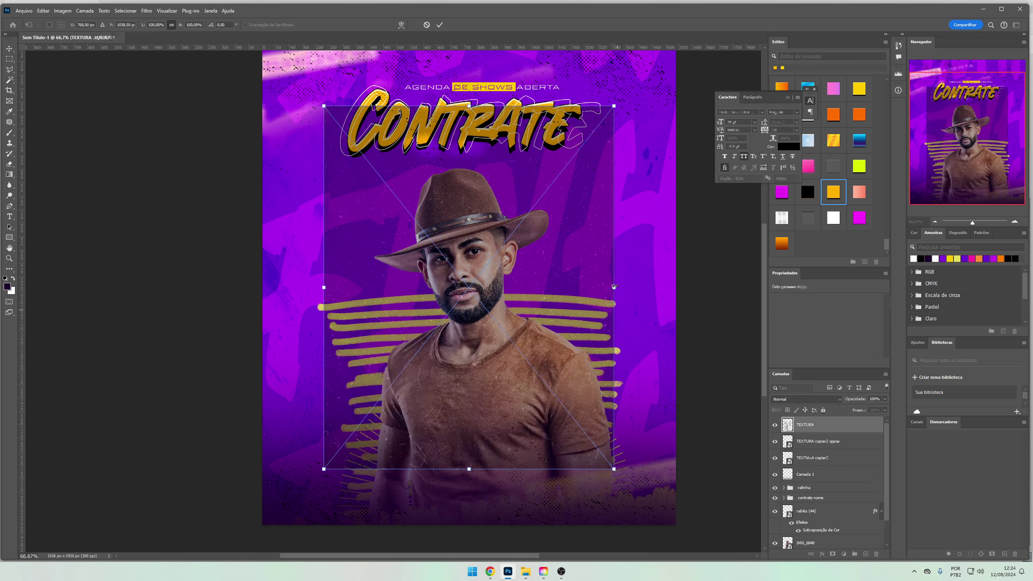
Scale the TEXTURA layer to cover the flyer, blending it in Divisão mode at 40% opacity
{"action": "left_click_drag", "start_coordinate": [619, 316], "coordinate": [690, 270]}
{"action": "key", "text": "Return"}
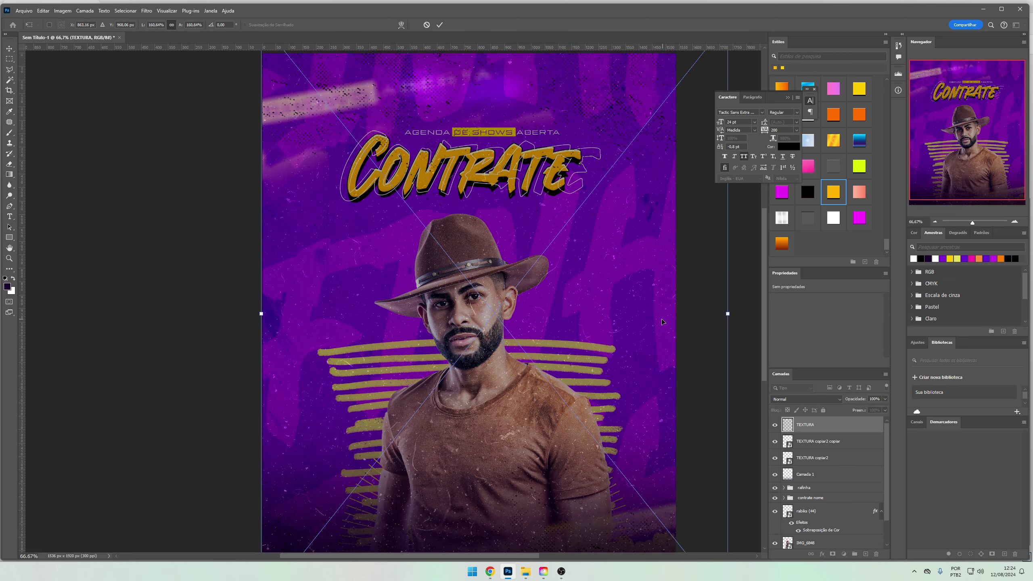
{"action": "left_click", "coordinate": [790, 399]}
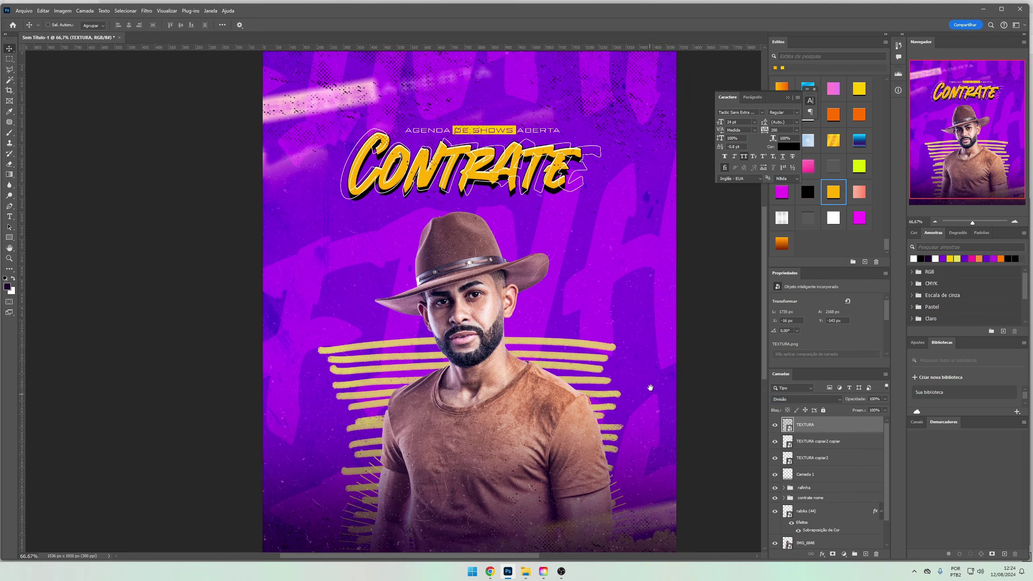
{"action": "left_click", "coordinate": [886, 400]}
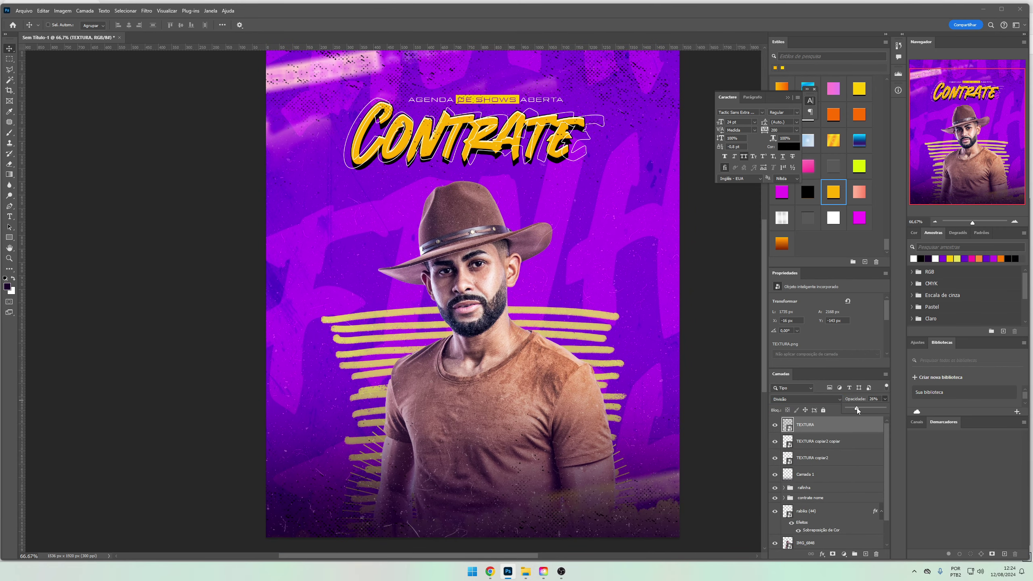
Add a mask to TEXTURA and erase the texture off the singer's face and hat with a ~175 brush
{"action": "left_click", "coordinate": [833, 554]}
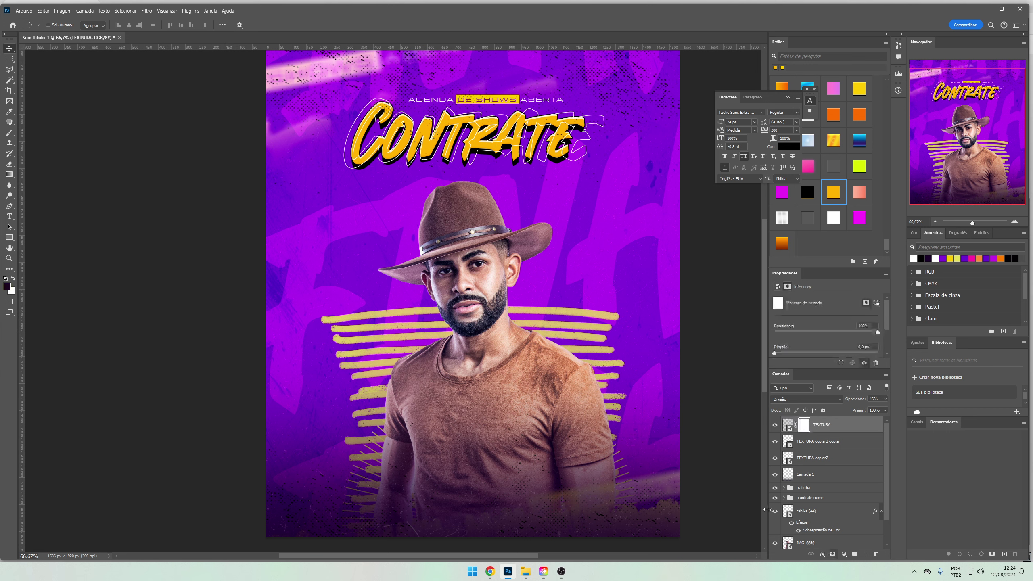
{"action": "key", "text": "e"}
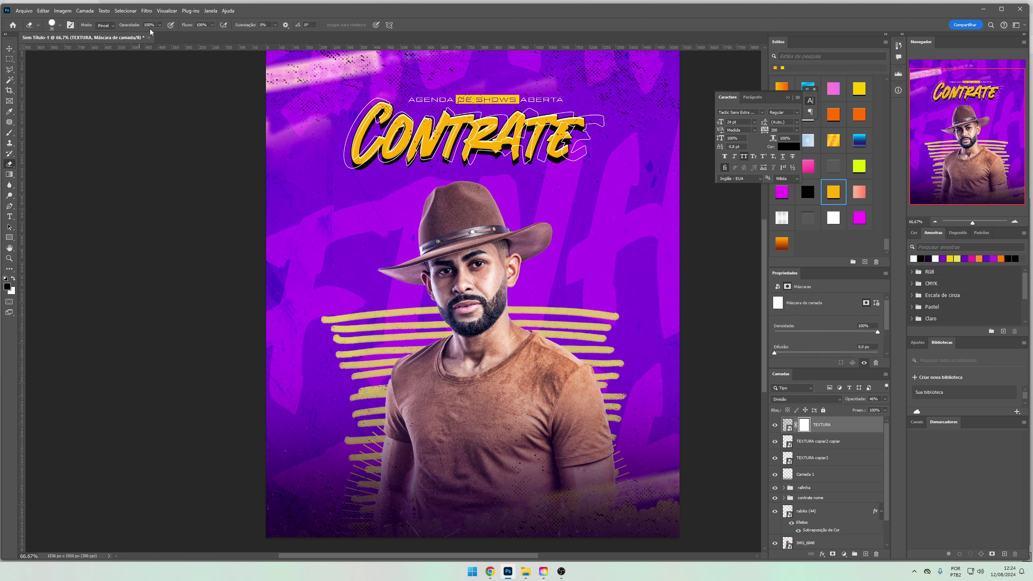
{"action": "key", "text": "bracketright"}
{"action": "key", "text": "bracketright"}
{"action": "key", "text": "bracketright"}
{"action": "left_click_drag", "start_coordinate": [496, 284], "coordinate": [446, 291]}
{"action": "key", "text": "x"}
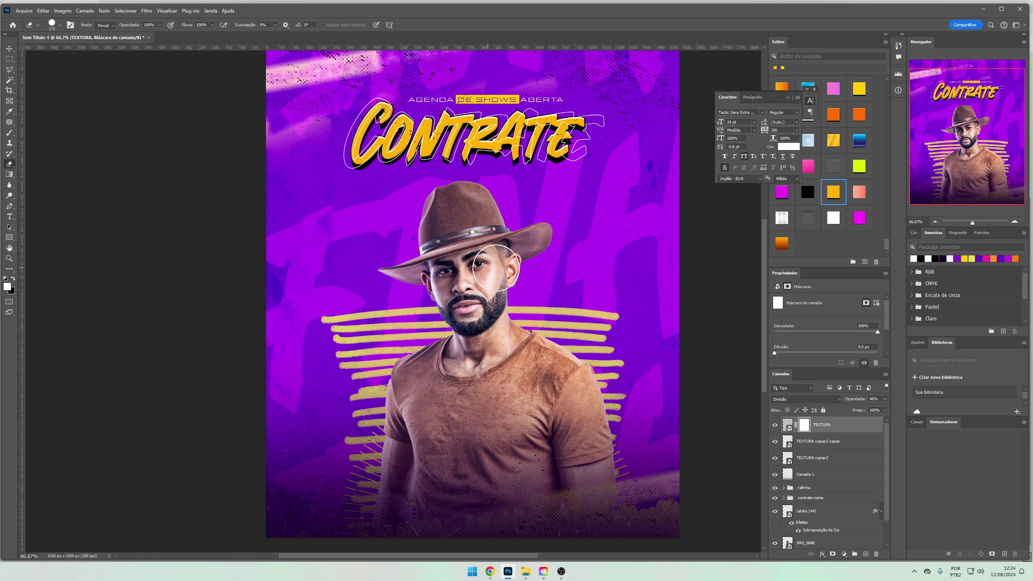
{"action": "mouse_move", "coordinate": [495, 268]}
{"action": "left_mouse_down"}
{"action": "mouse_move", "coordinate": [544, 246]}
{"action": "mouse_move", "coordinate": [511, 218]}
{"action": "mouse_move", "coordinate": [456, 254]}
{"action": "left_mouse_up"}
{"action": "key", "text": "v"}
{"action": "scroll", "coordinate": [735, 417], "scroll_direction": "up", "scroll_amount": 1}
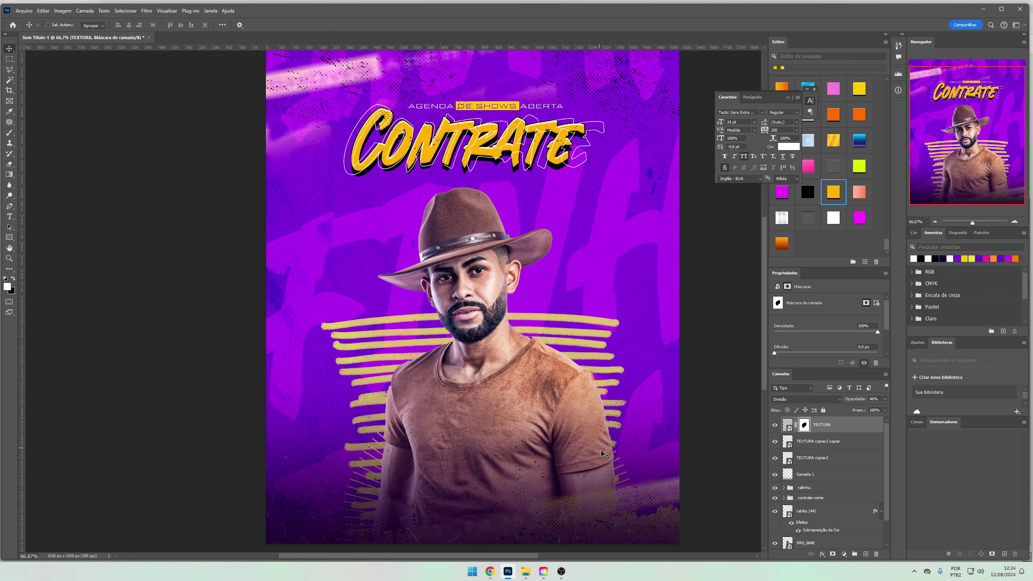
{"action": "left_click", "coordinate": [812, 498]}
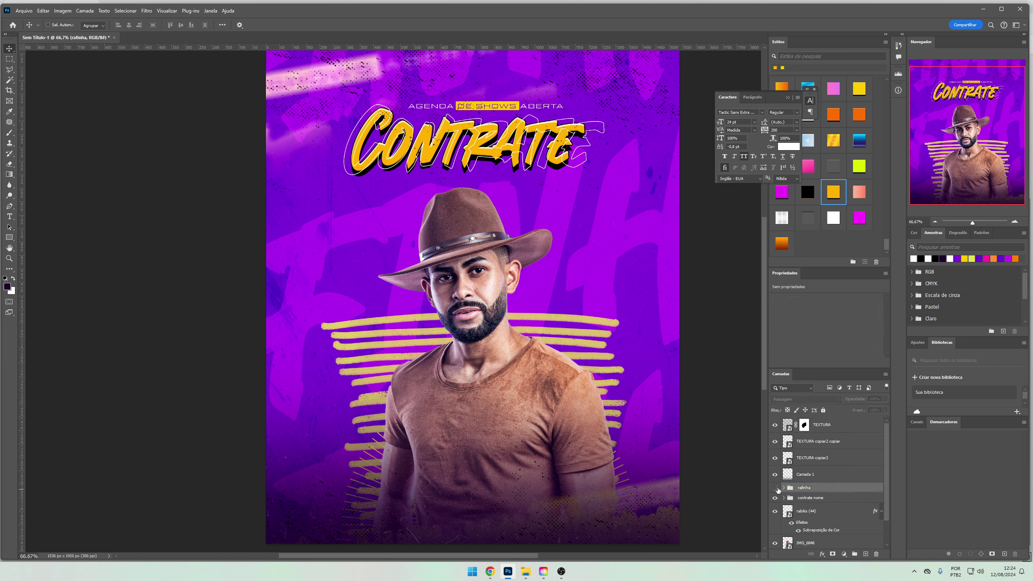
Give the IMG_6848 singer photo a drop shadow with adjusted angle and distance
{"action": "left_click", "coordinate": [807, 542]}
{"action": "left_click", "coordinate": [822, 554]}
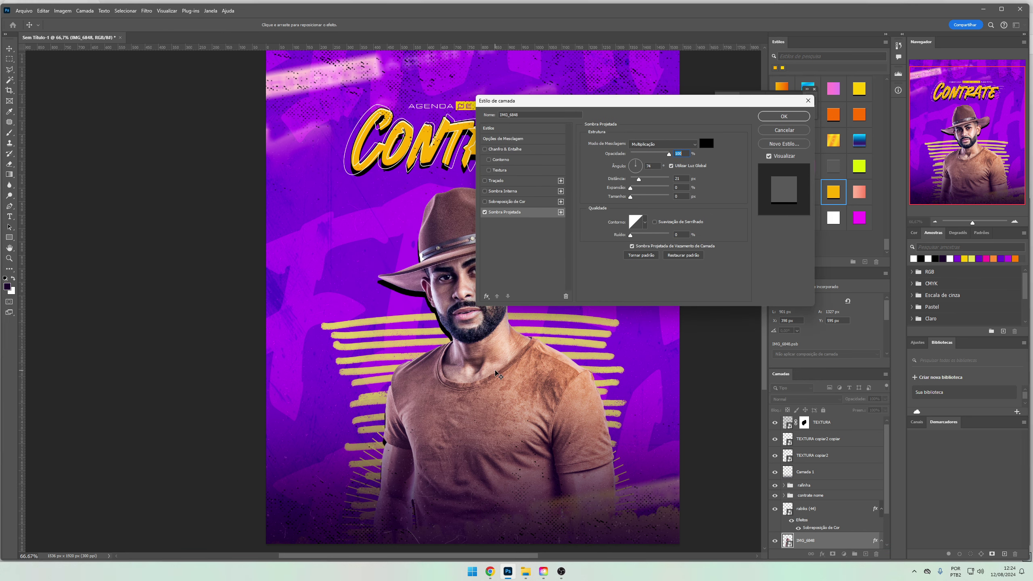
{"action": "left_click_drag", "start_coordinate": [500, 374], "coordinate": [494, 371]}
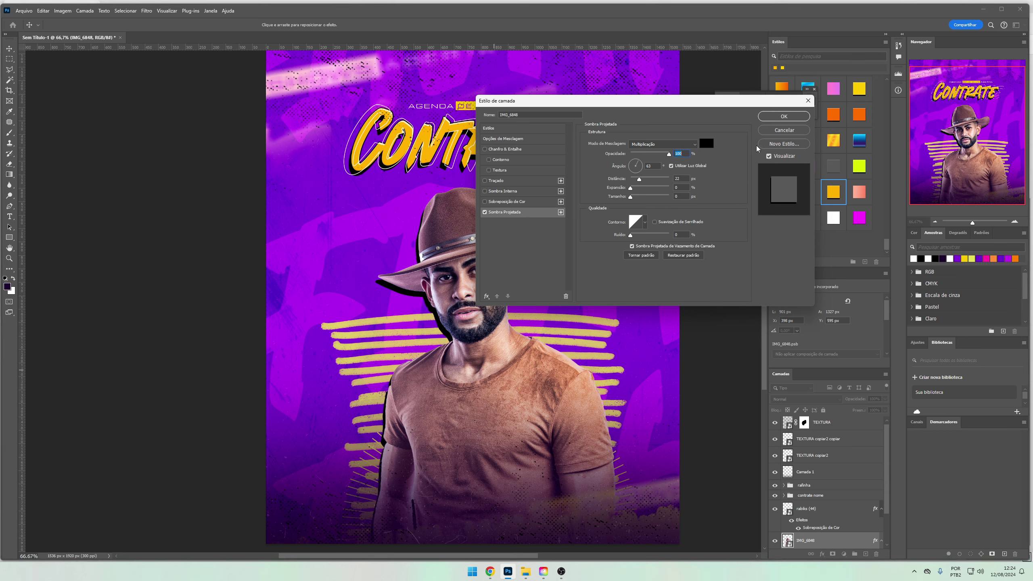
{"action": "left_click", "coordinate": [785, 118]}
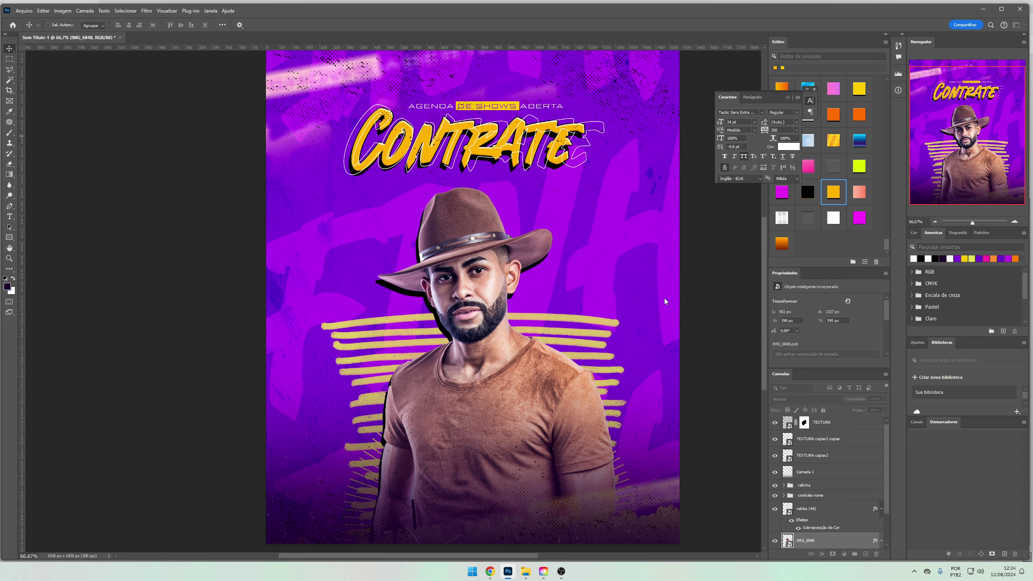
Add a new text layer reading RAFINHA beside the singer
{"action": "left_click", "coordinate": [467, 383], "text": "ctrl"}
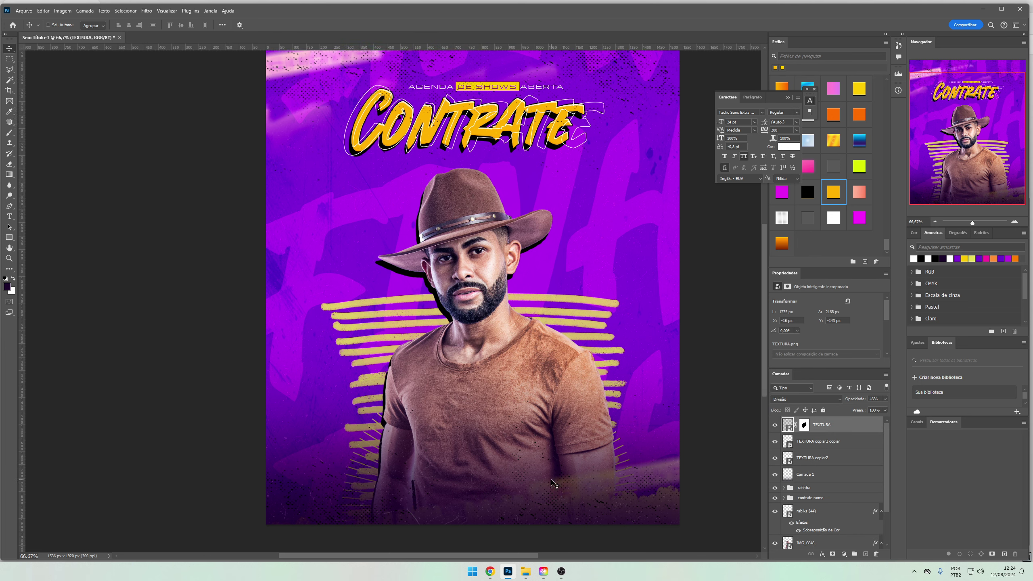
{"action": "scroll", "coordinate": [459, 423], "scroll_direction": "down", "scroll_amount": 2}
{"action": "key", "text": "t"}
{"action": "left_click", "coordinate": [459, 423]}
{"action": "type", "text": "RAFINH"}
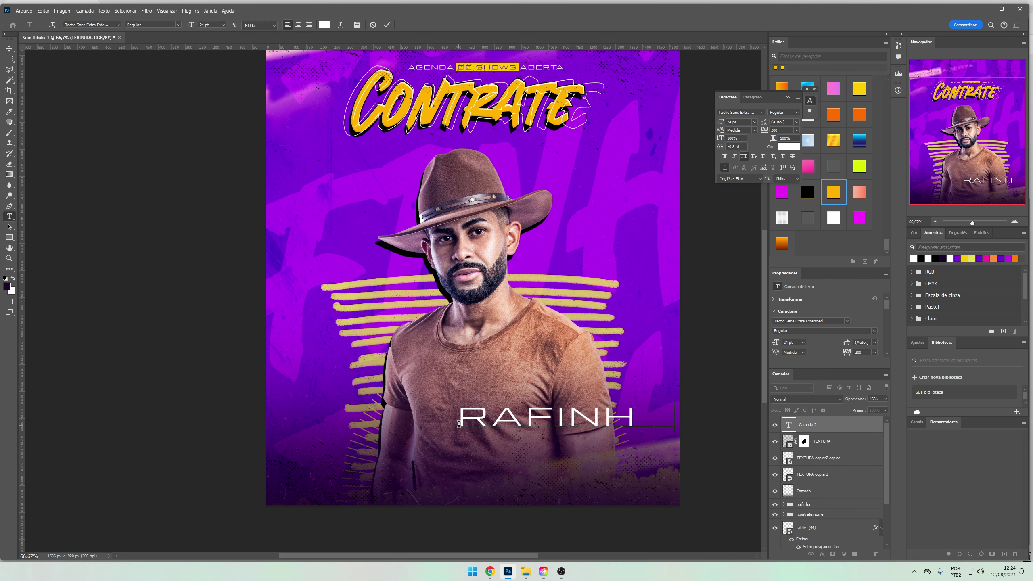
{"action": "type", "text": "A"}
Slant RAFINHA, set its tracking to -100, and apply the Candu font
{"action": "left_click", "coordinate": [735, 157]}
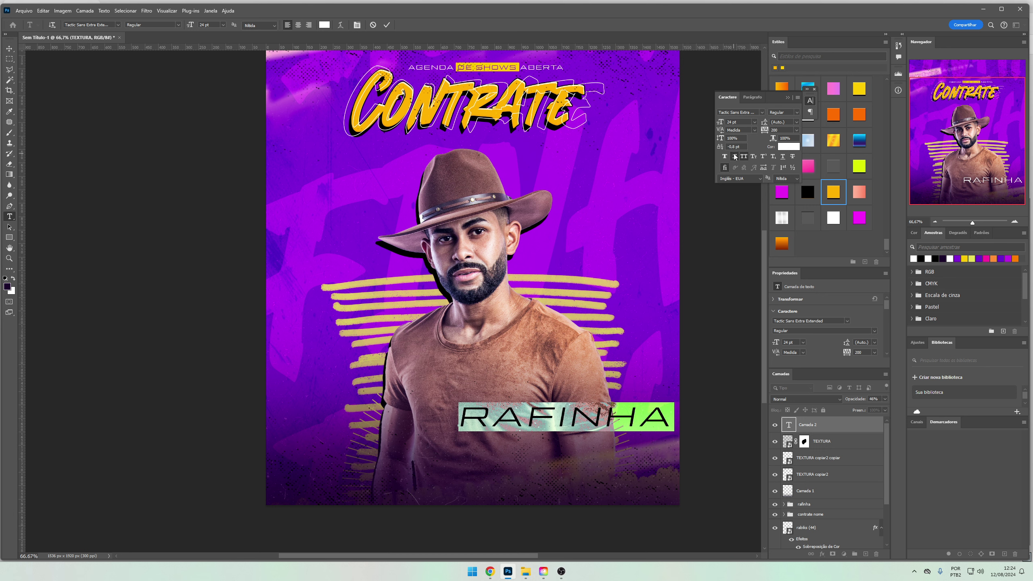
{"action": "left_click", "coordinate": [796, 130]}
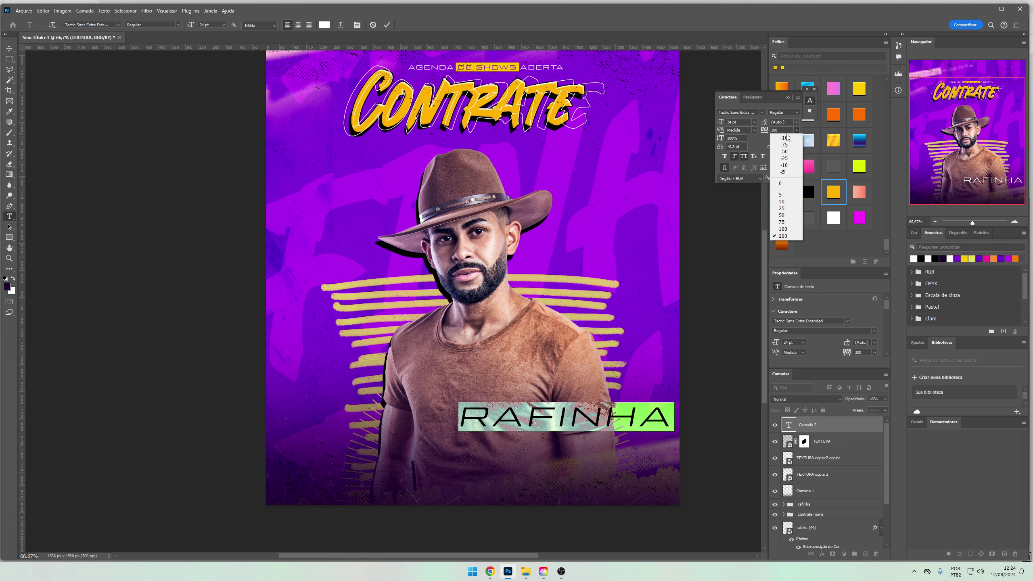
{"action": "left_click", "coordinate": [789, 140]}
{"action": "left_click", "coordinate": [762, 113]}
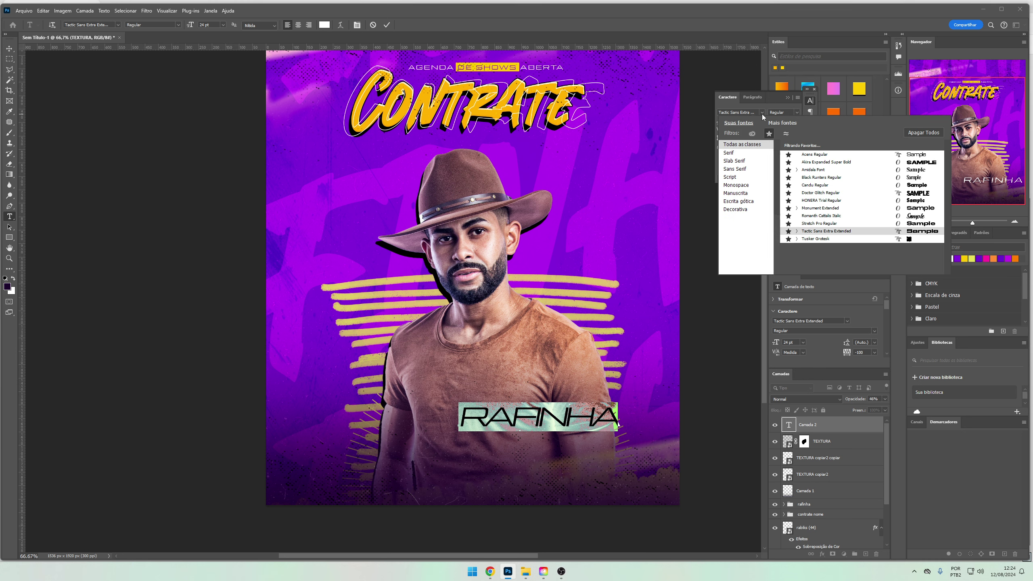
{"action": "left_click", "coordinate": [915, 185]}
Try RAFINHA tracking values 75, -5 and -10, settling on -50
{"action": "left_click", "coordinate": [797, 130]}
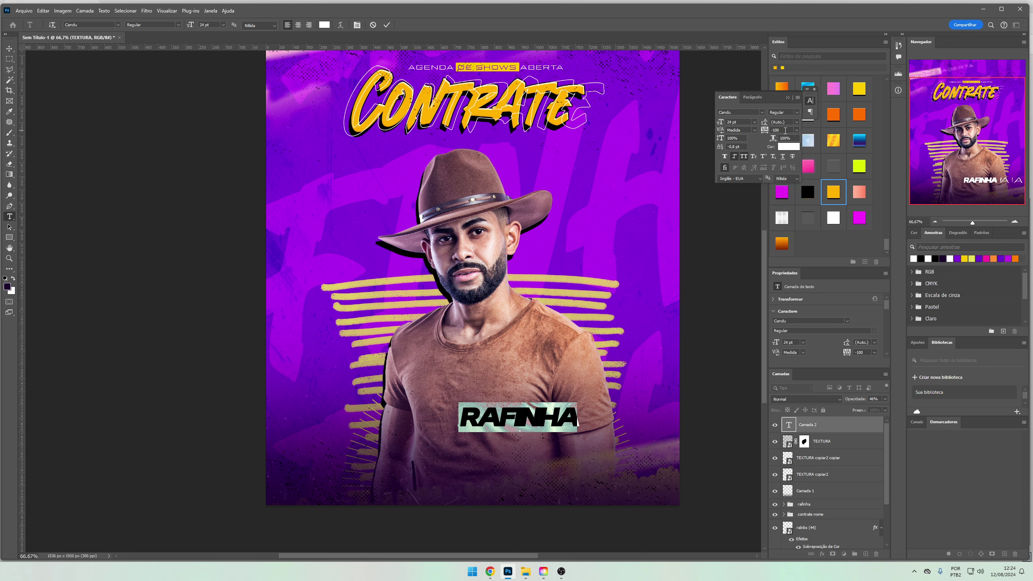
{"action": "left_click", "coordinate": [796, 130]}
{"action": "left_click", "coordinate": [787, 222]}
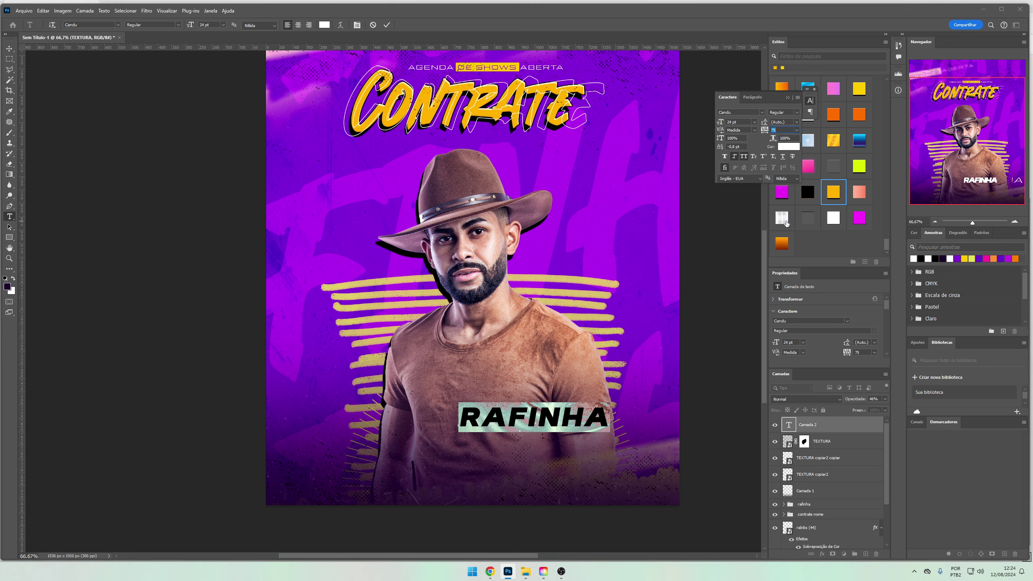
{"action": "left_click", "coordinate": [796, 130]}
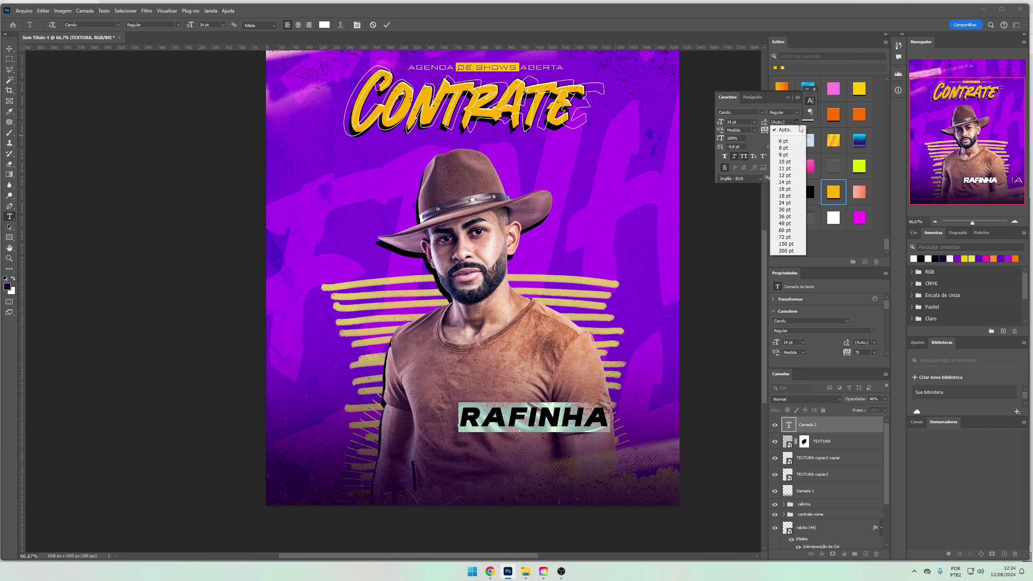
{"action": "left_click", "coordinate": [796, 130]}
{"action": "left_click", "coordinate": [796, 130]}
{"action": "left_click", "coordinate": [793, 173]}
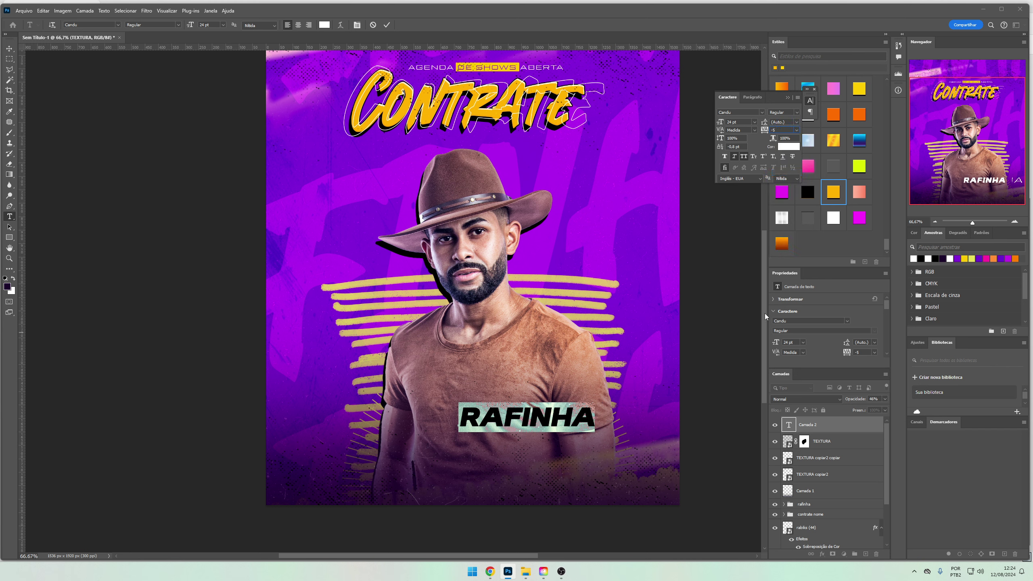
{"action": "left_click", "coordinate": [797, 130]}
{"action": "left_click", "coordinate": [795, 167]}
{"action": "left_click", "coordinate": [796, 130]}
{"action": "left_click", "coordinate": [795, 156]}
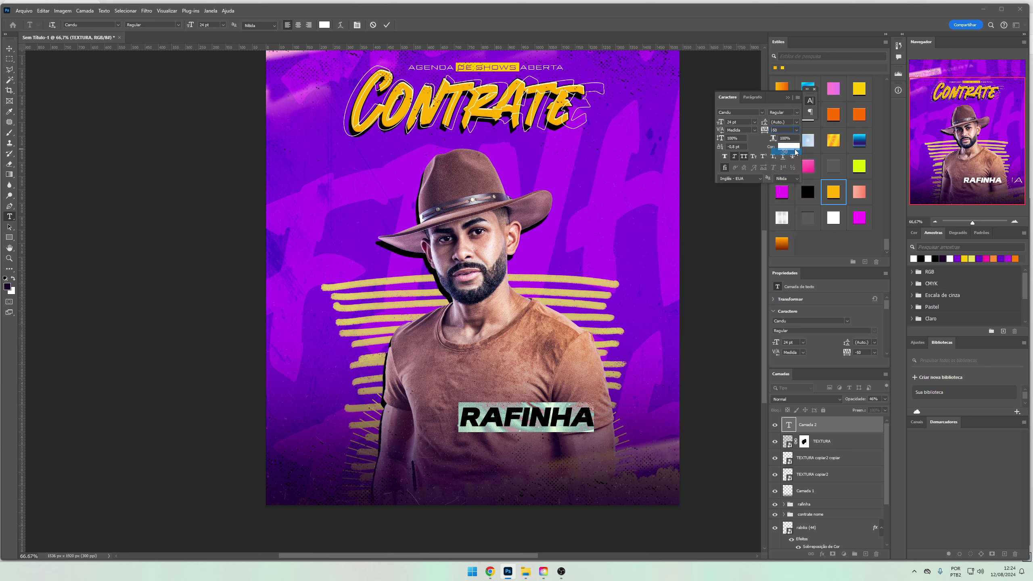
{"action": "left_click", "coordinate": [583, 447]}
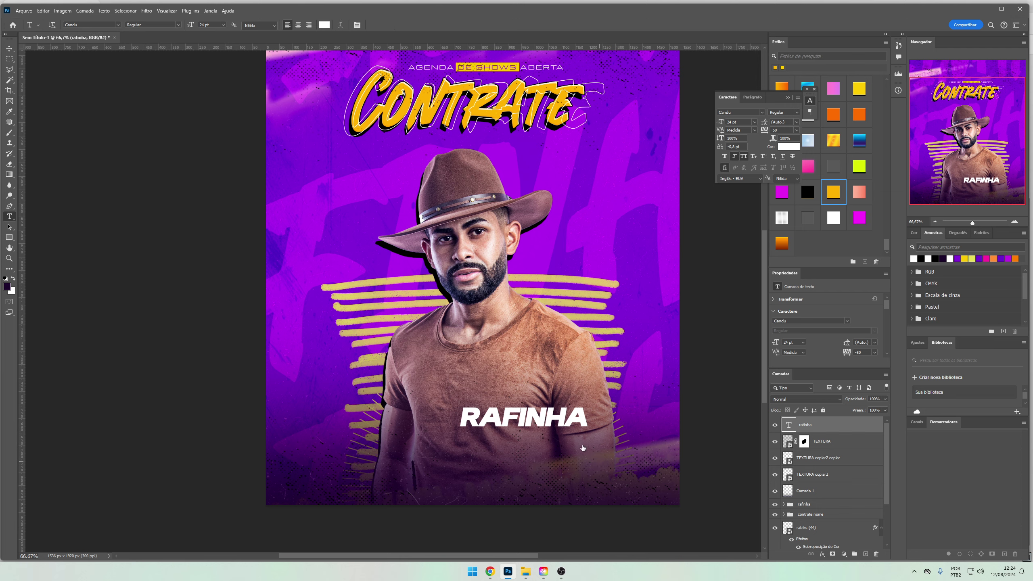
Duplicate the name below the original, then check the singer's Instagram profile in Chrome
{"action": "left_click_drag", "start_coordinate": [548, 424], "coordinate": [548, 468]}
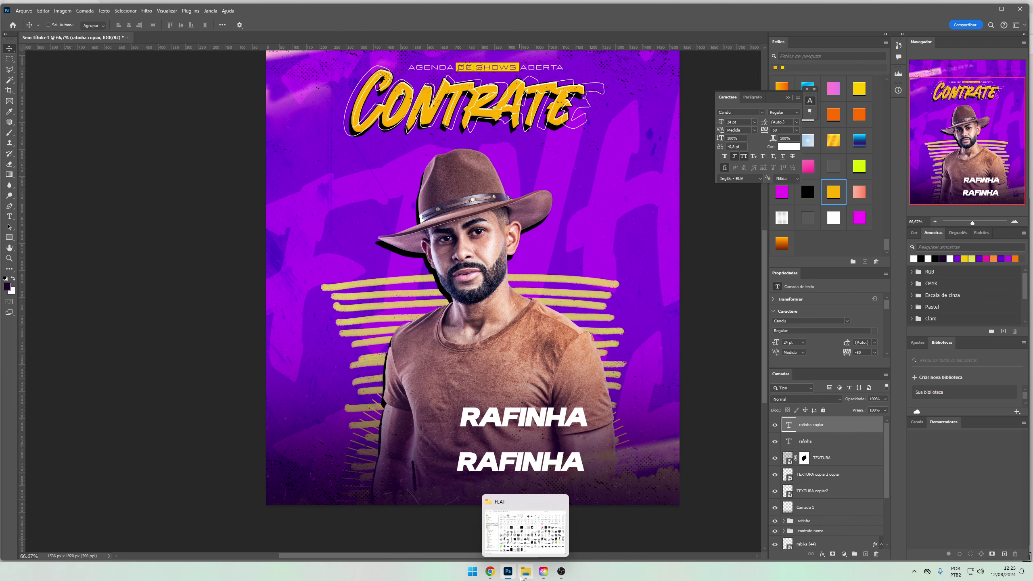
{"action": "left_click", "coordinate": [490, 572]}
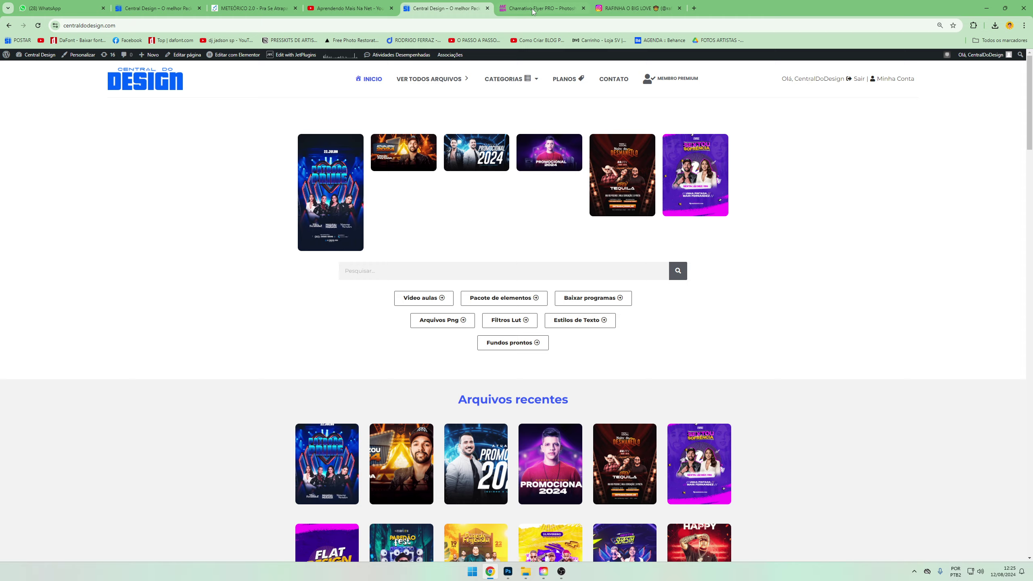
{"action": "left_click", "coordinate": [629, 12]}
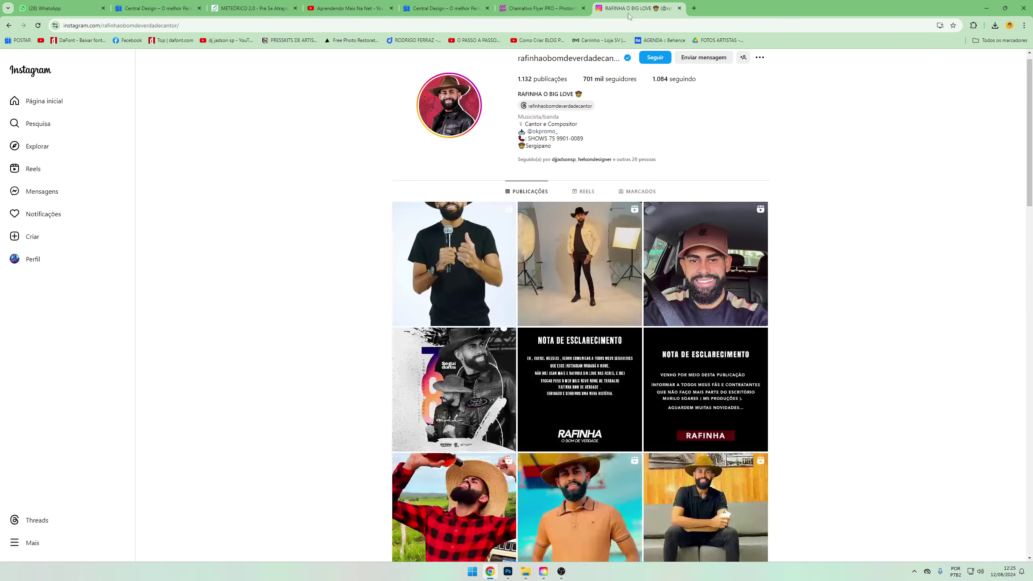
{"action": "left_click", "coordinate": [508, 572]}
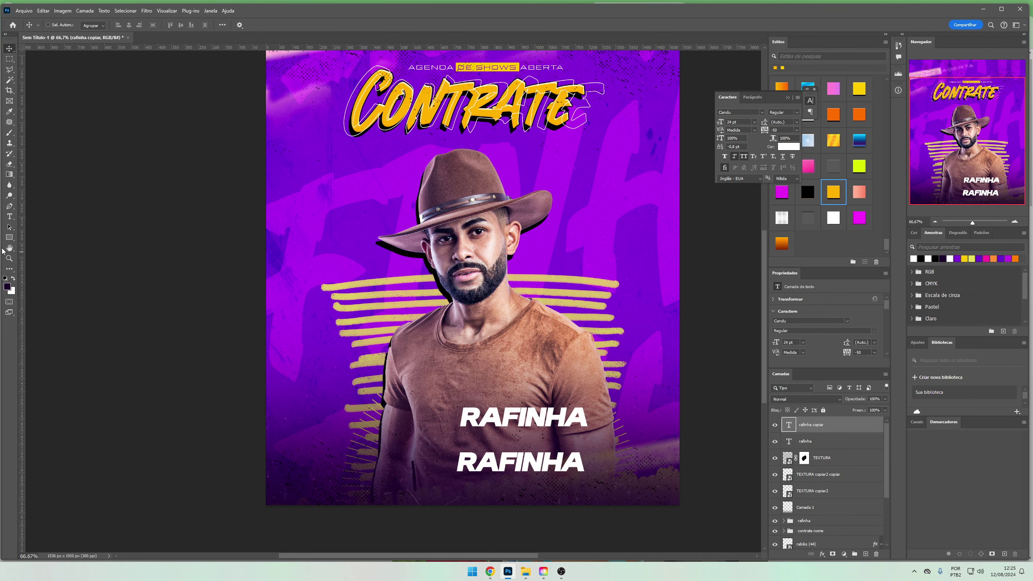
Retype the duplicated name as 'O BOM DE VERDADE'
{"action": "left_click", "coordinate": [8, 219]}
{"action": "double_click", "coordinate": [513, 465]}
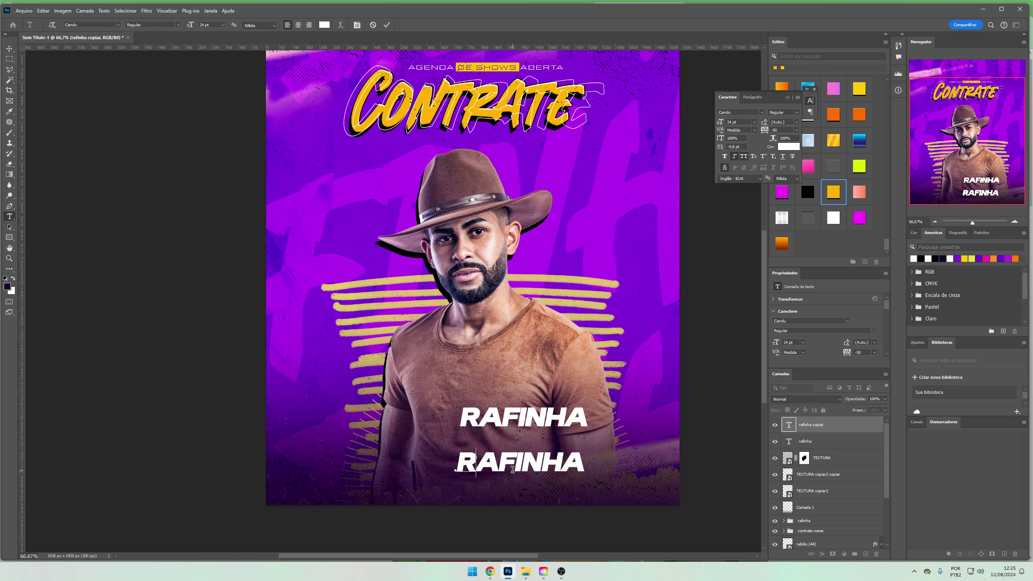
{"action": "type", "text": "O BOM DE VERDADE"}
{"action": "key", "text": "ctrl+a"}
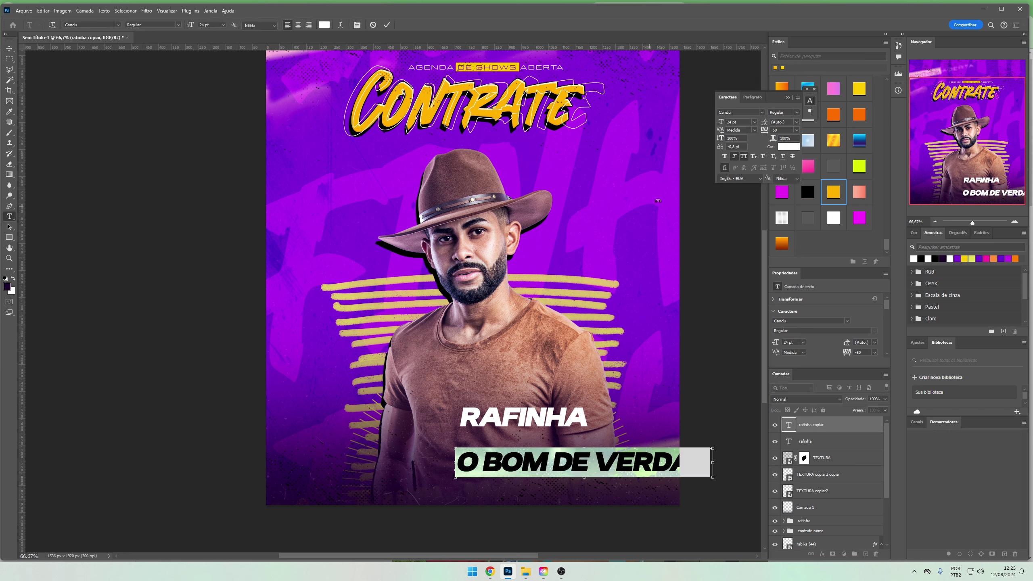
Try Gobold High Thin, then set the tagline in Tactic Sans Extra Extended
{"action": "left_click", "coordinate": [737, 112]}
{"action": "type", "text": "gobol"}
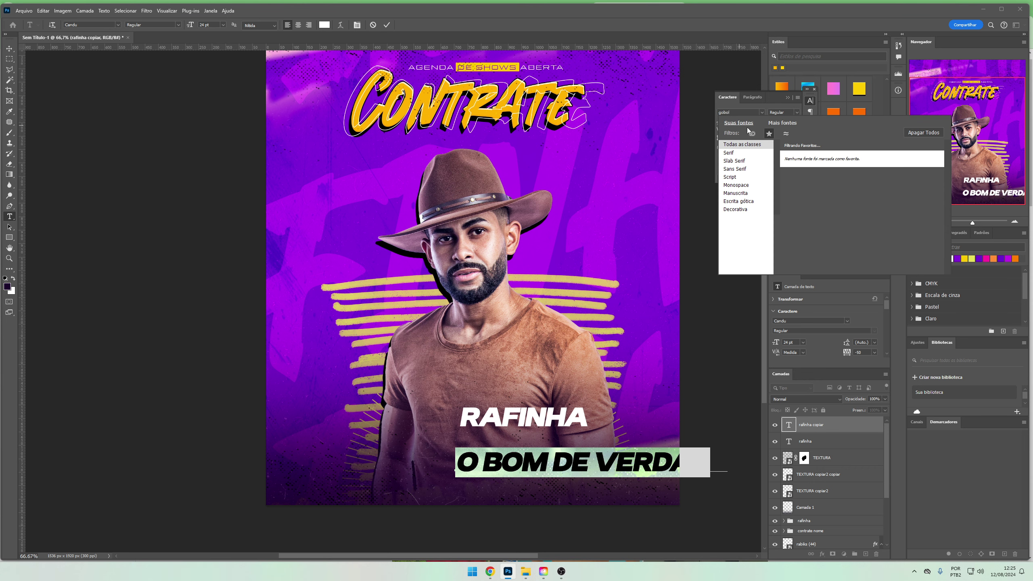
{"action": "left_click", "coordinate": [769, 133]}
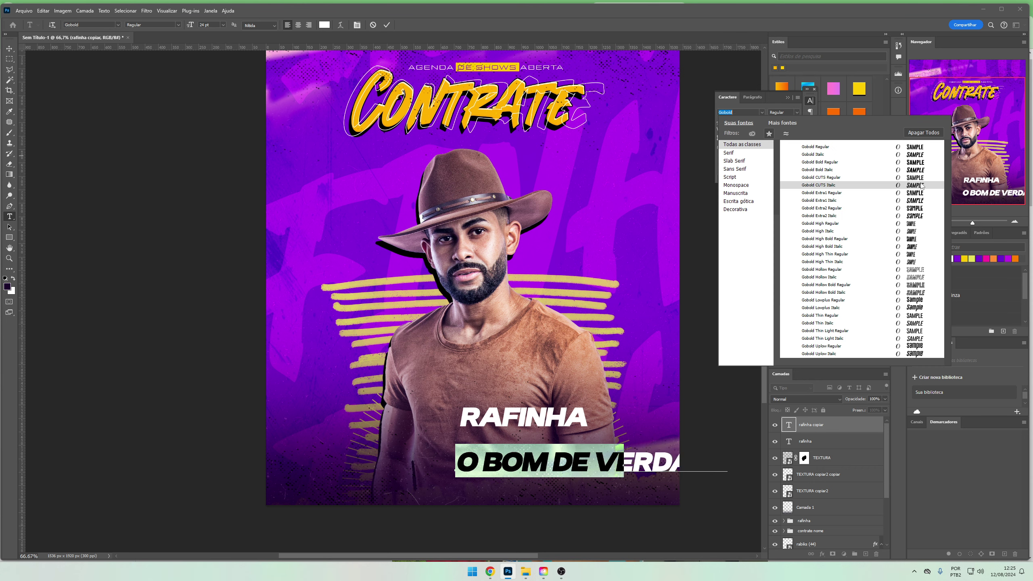
{"action": "left_click", "coordinate": [902, 255]}
{"action": "key", "text": "ctrl+a"}
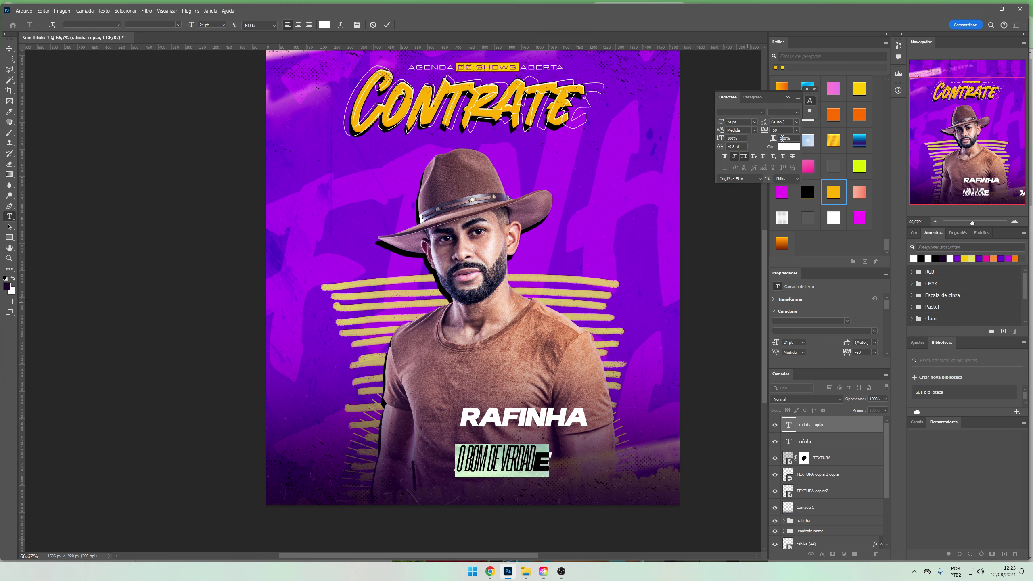
{"action": "left_click", "coordinate": [763, 112]}
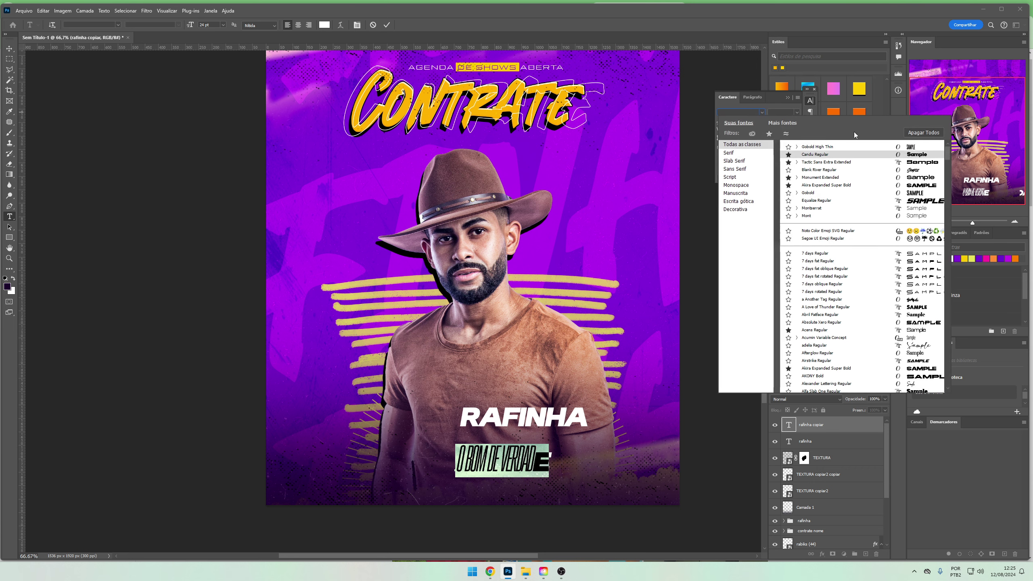
{"action": "left_click", "coordinate": [917, 161]}
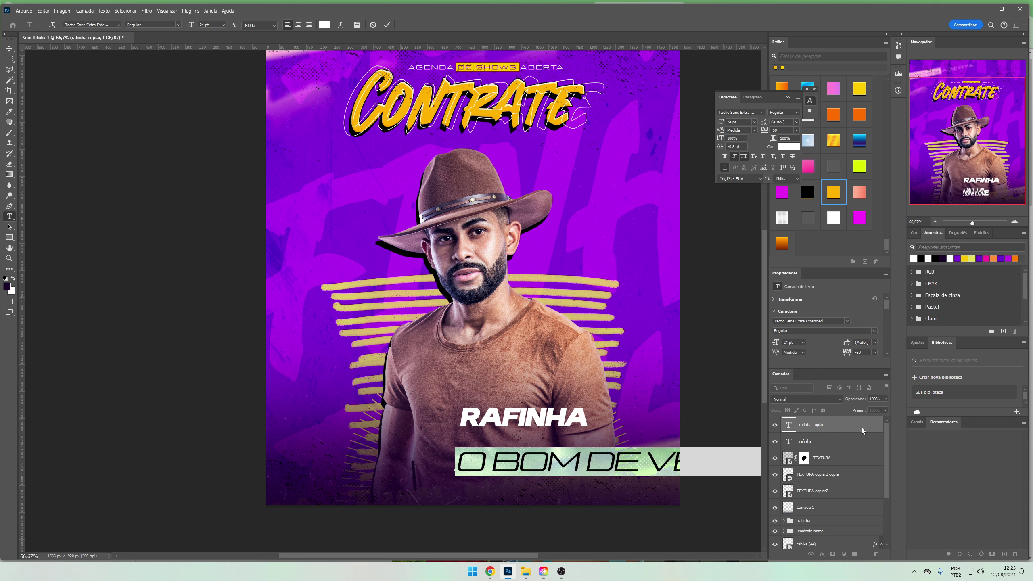
{"action": "left_click", "coordinate": [815, 433]}
Shrink the tagline under the name, group both as LOGO, and nudge the logo left and up
{"action": "key", "text": "ctrl+t"}
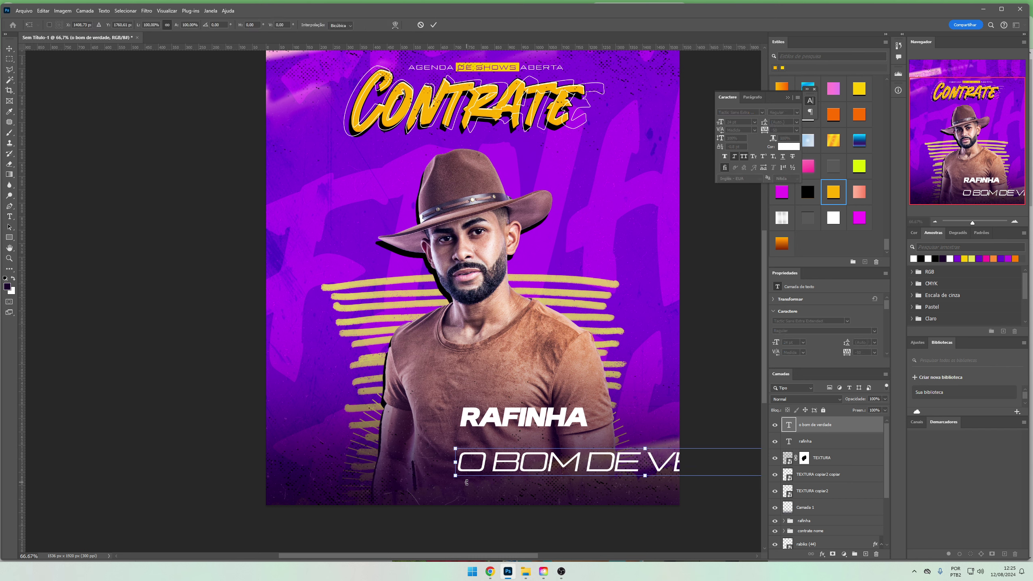
{"action": "mouse_move", "coordinate": [761, 446]}
{"action": "left_mouse_down"}
{"action": "mouse_move", "coordinate": [650, 460]}
{"action": "mouse_move", "coordinate": [671, 466]}
{"action": "mouse_move", "coordinate": [555, 445]}
{"action": "left_mouse_up"}
{"action": "key", "text": "Return"}
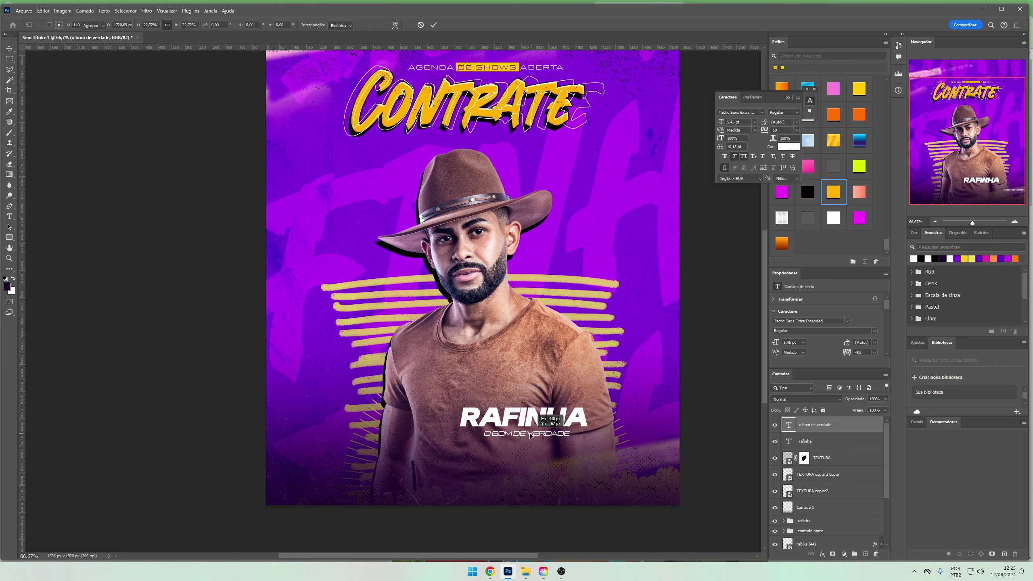
{"action": "left_click", "coordinate": [815, 443], "text": "shift"}
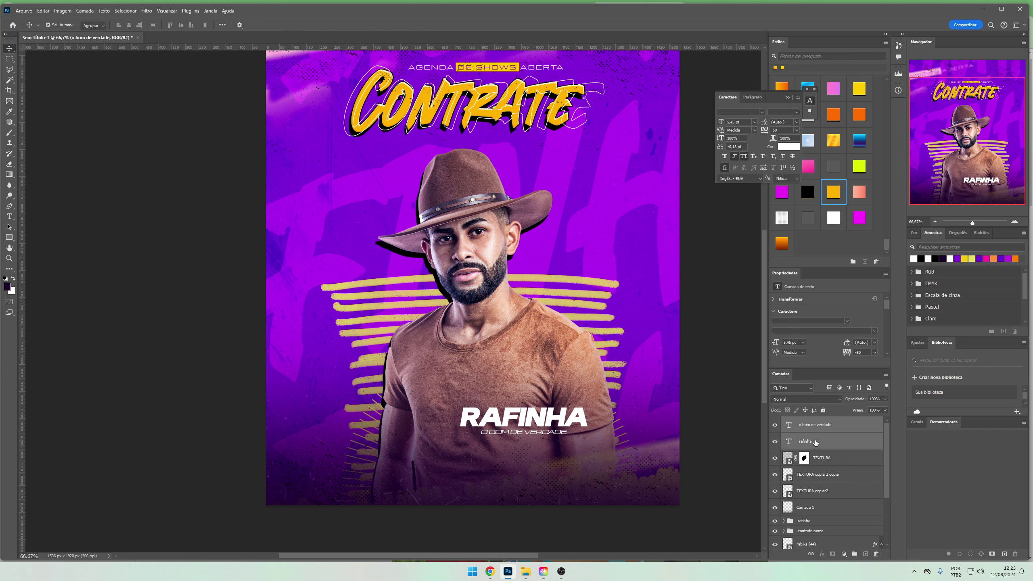
{"action": "key", "text": "ctrl+g"}
{"action": "type", "text": "LOGO"}
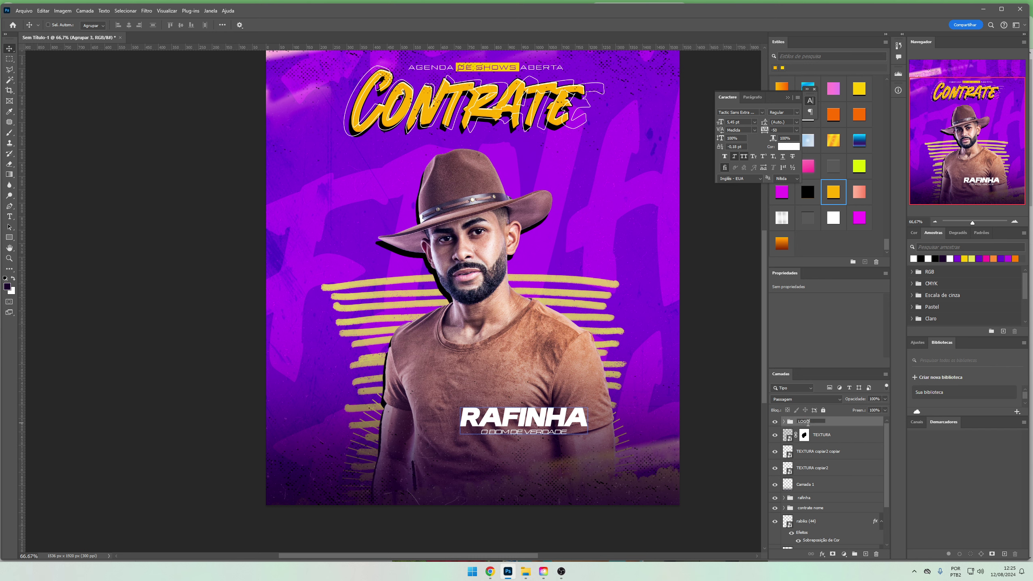
{"action": "key", "text": "Return"}
{"action": "left_click_drag", "start_coordinate": [490, 467], "coordinate": [447, 462]}
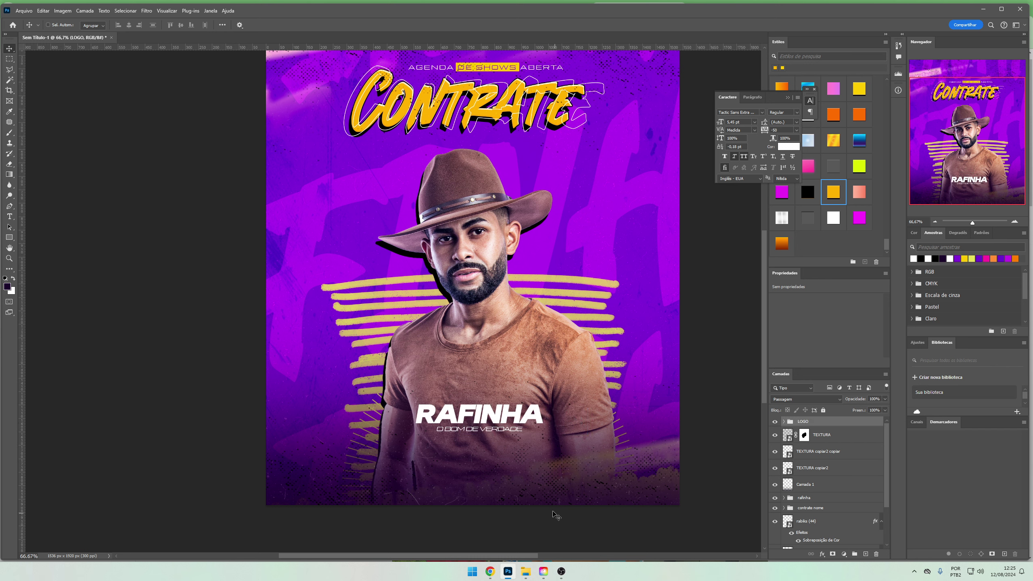
{"action": "left_click_drag", "start_coordinate": [554, 515], "coordinate": [557, 506]}
Start an empty text line below the logo and select the phone number in the Instagram bio
{"action": "key", "text": "t"}
{"action": "left_click", "coordinate": [464, 470]}
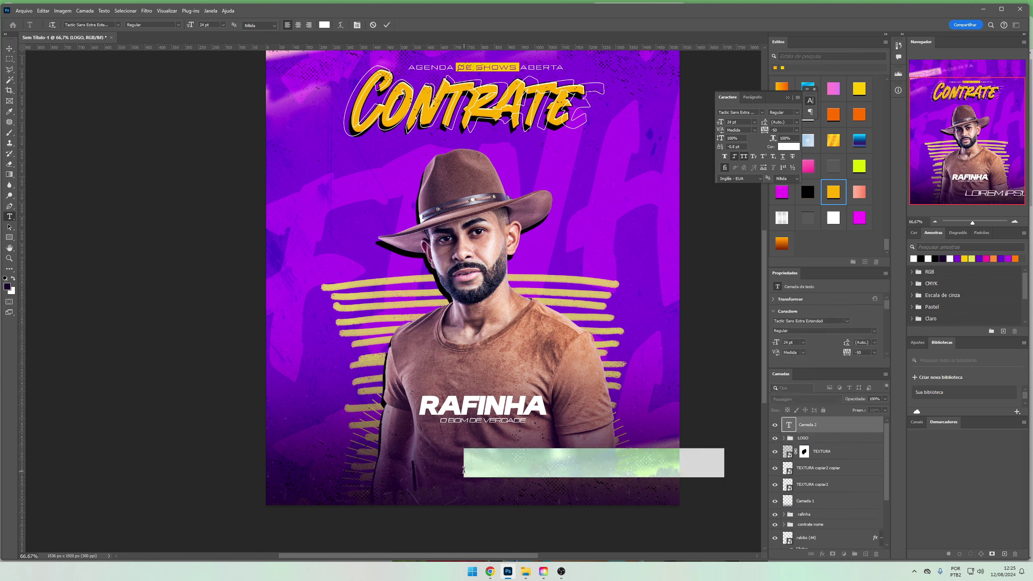
{"action": "key", "text": "BackSpace"}
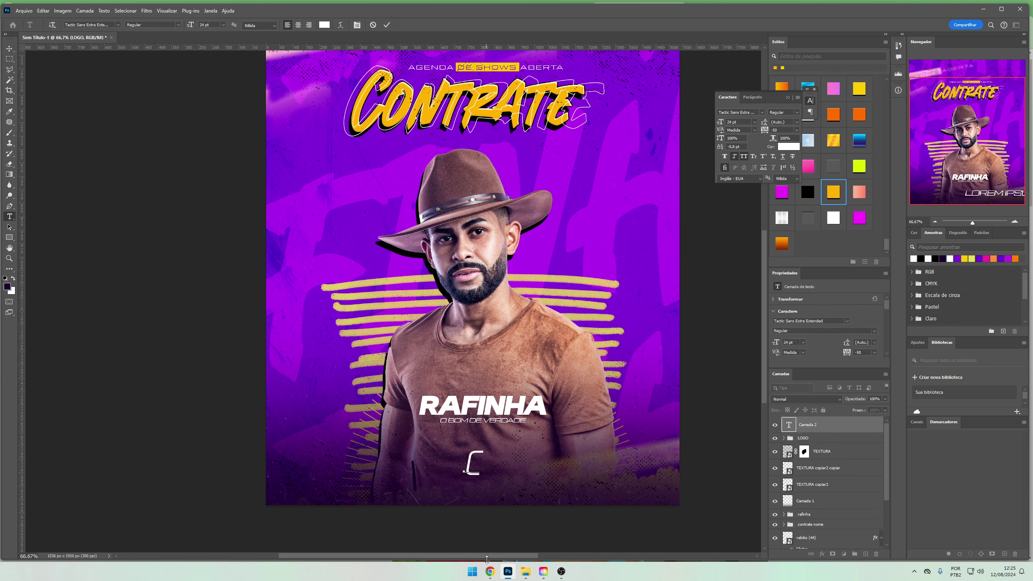
{"action": "left_click", "coordinate": [490, 572]}
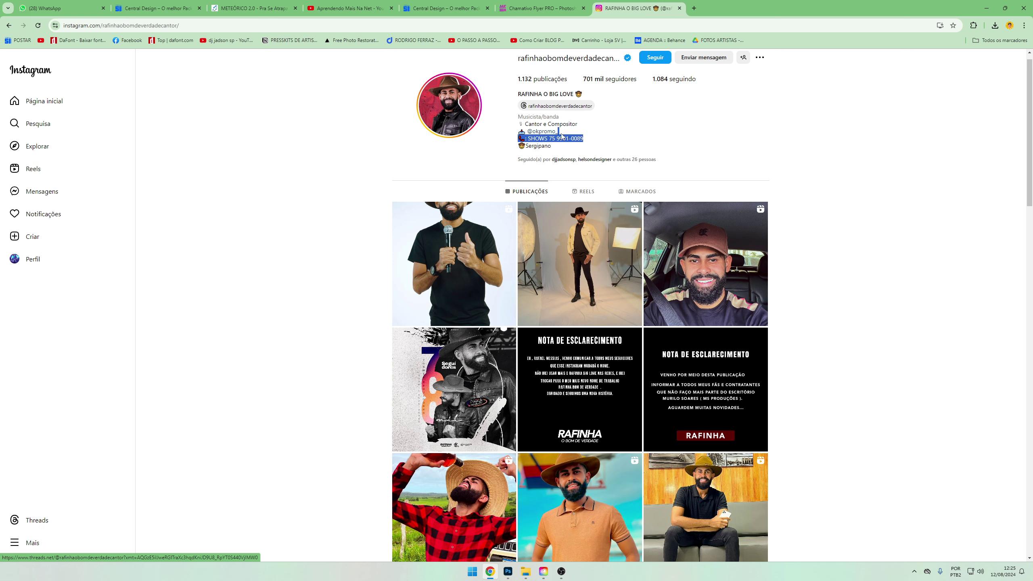
{"action": "left_click_drag", "start_coordinate": [584, 139], "coordinate": [549, 139]}
{"action": "key", "text": "ctrl+c"}
Paste the copied phone number into the new text layer, adding parentheses around the area code
{"action": "left_click", "coordinate": [507, 572]}
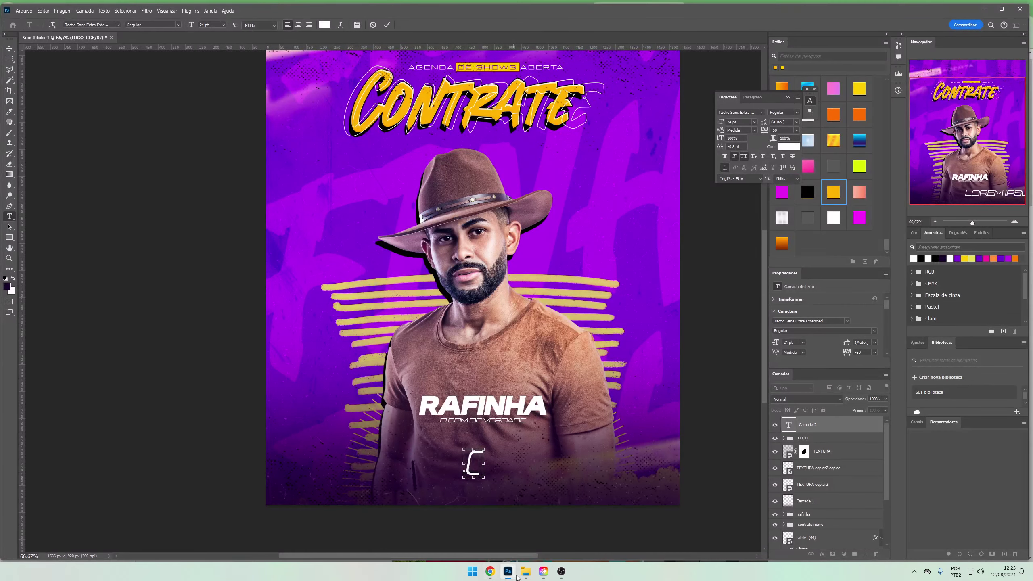
{"action": "key", "text": "ctrl+v"}
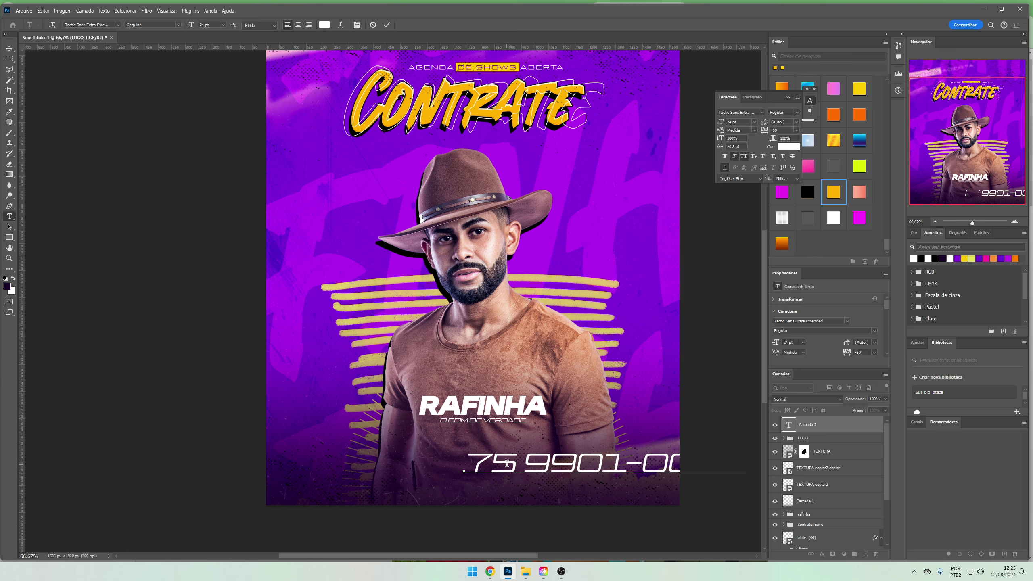
{"action": "type", "text": ")"}
{"action": "type", "text": "("}
{"action": "key", "text": "ctrl+a"}
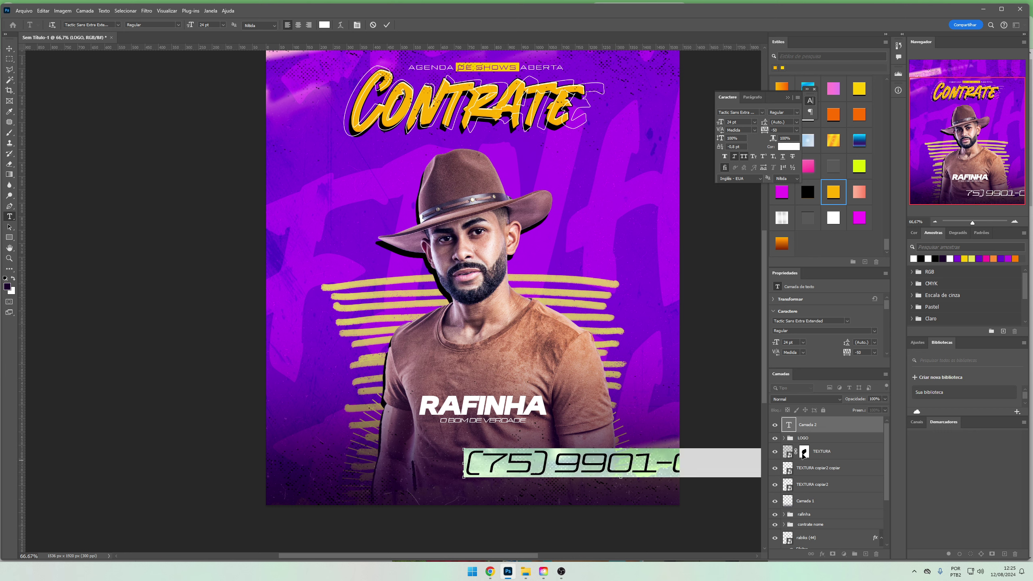
{"action": "key", "text": "ctrl+Return"}
Scale the phone number down and centre it just below the LOGO group
{"action": "key", "text": "ctrl+t"}
{"action": "left_click_drag", "start_coordinate": [604, 469], "coordinate": [446, 457]}
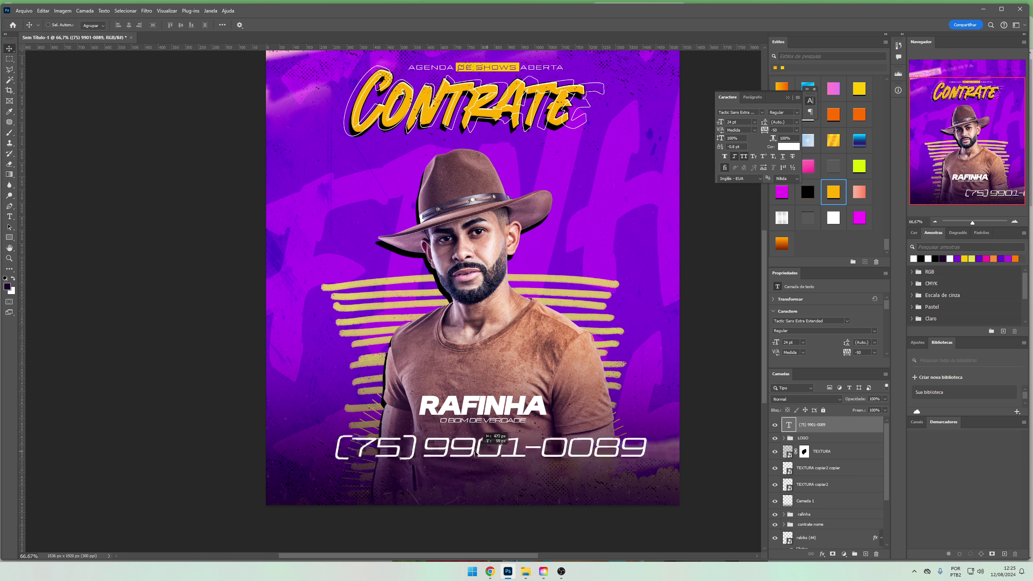
{"action": "left_click_drag", "start_coordinate": [620, 467], "coordinate": [522, 457]}
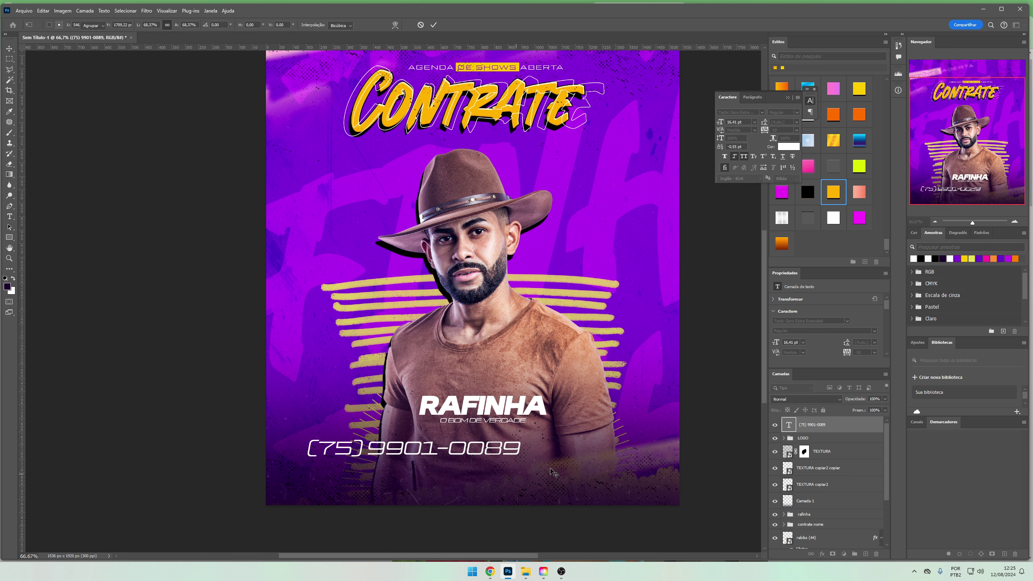
{"action": "left_click_drag", "start_coordinate": [448, 450], "coordinate": [530, 457]}
{"action": "key", "text": "Return"}
{"action": "left_click_drag", "start_coordinate": [630, 485], "coordinate": [610, 480]}
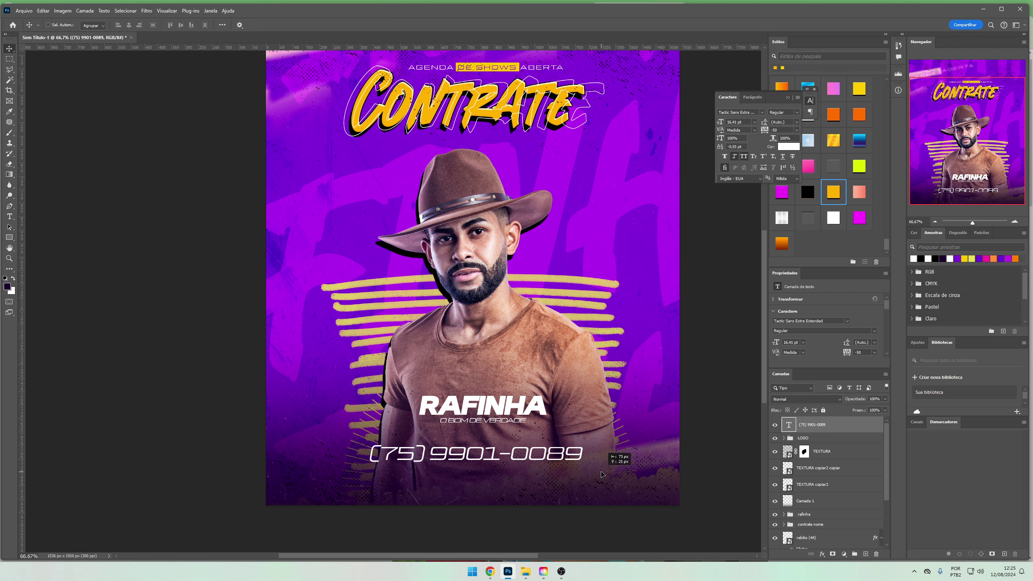
{"action": "left_click", "coordinate": [490, 571]}
{"action": "mouse_move", "coordinate": [507, 572]}
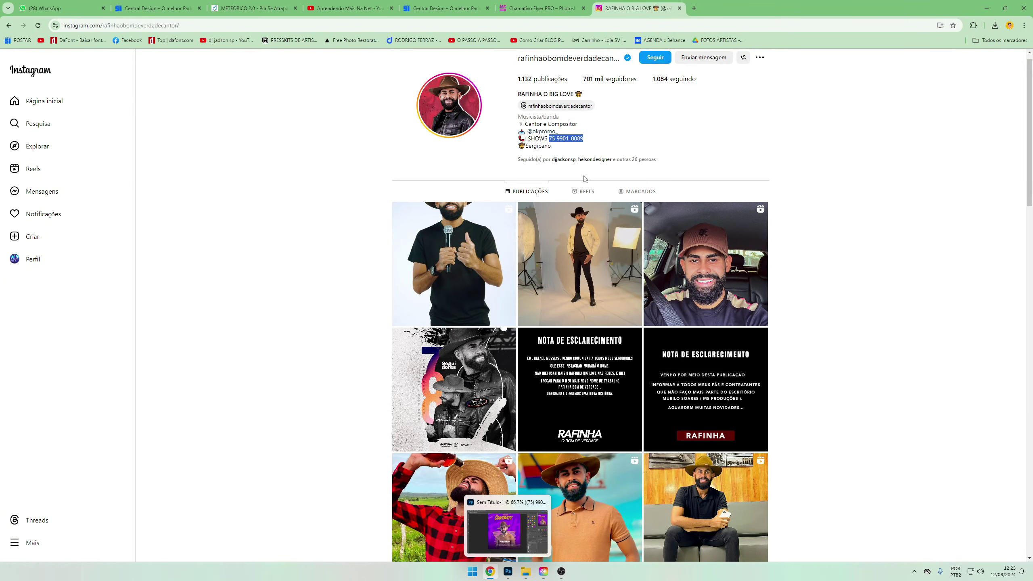
Highlight the management handle in the bio, open the OK Promo profile and its username, then return to Photoshop
{"action": "left_click_drag", "start_coordinate": [570, 135], "coordinate": [528, 134]}
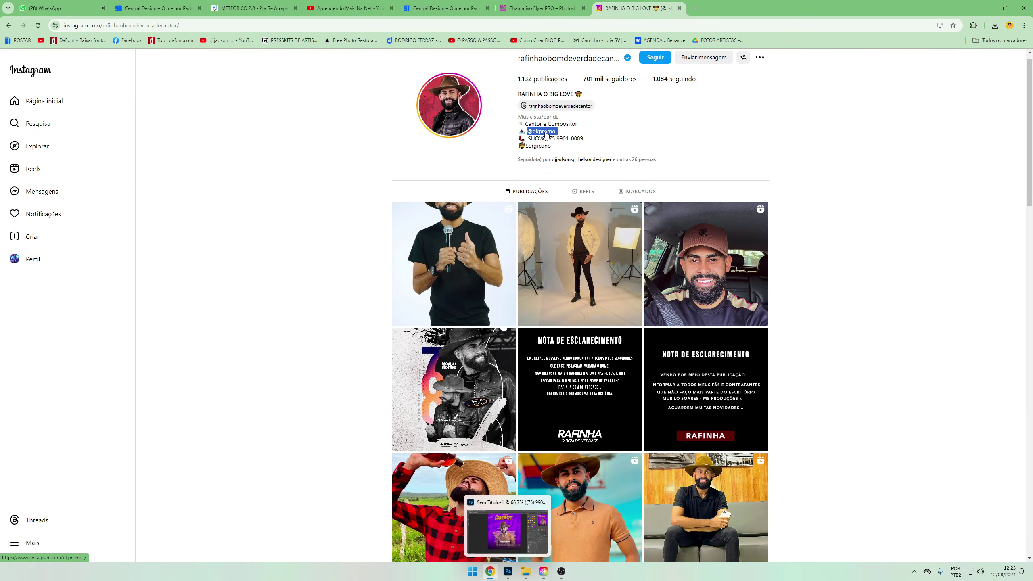
{"action": "left_click", "coordinate": [546, 134]}
{"action": "left_click_drag", "start_coordinate": [516, 71], "coordinate": [552, 75]}
{"action": "left_click", "coordinate": [508, 572]}
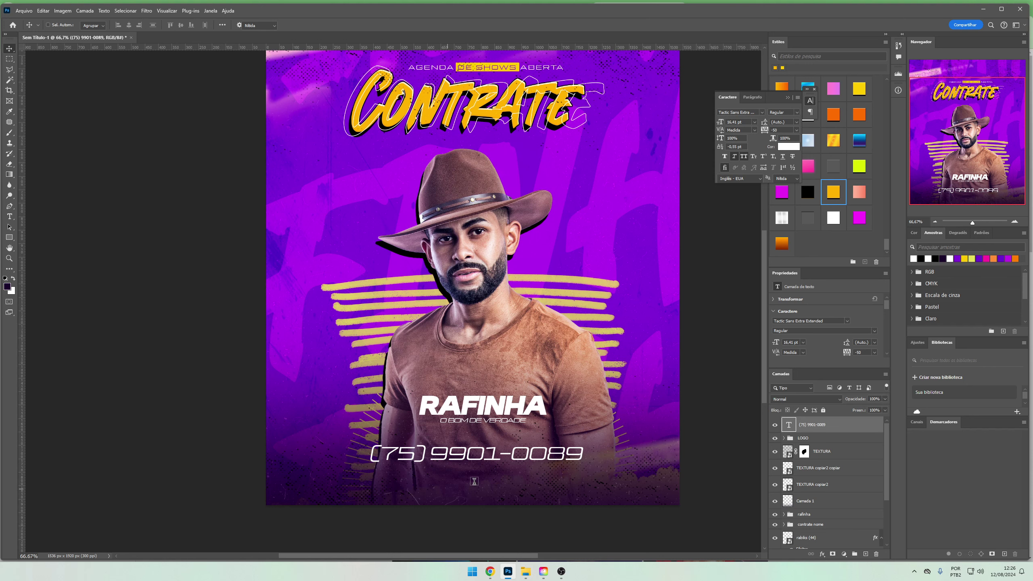
{"action": "left_click", "coordinate": [13, 216]}
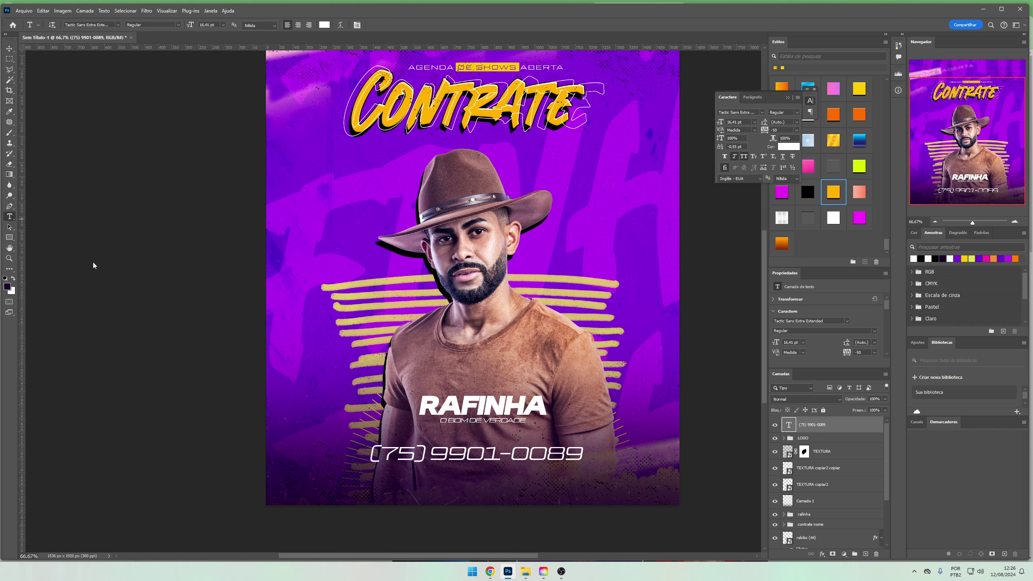
{"action": "left_click", "coordinate": [440, 488]}
{"action": "type", "text": "OKPROMO_"}
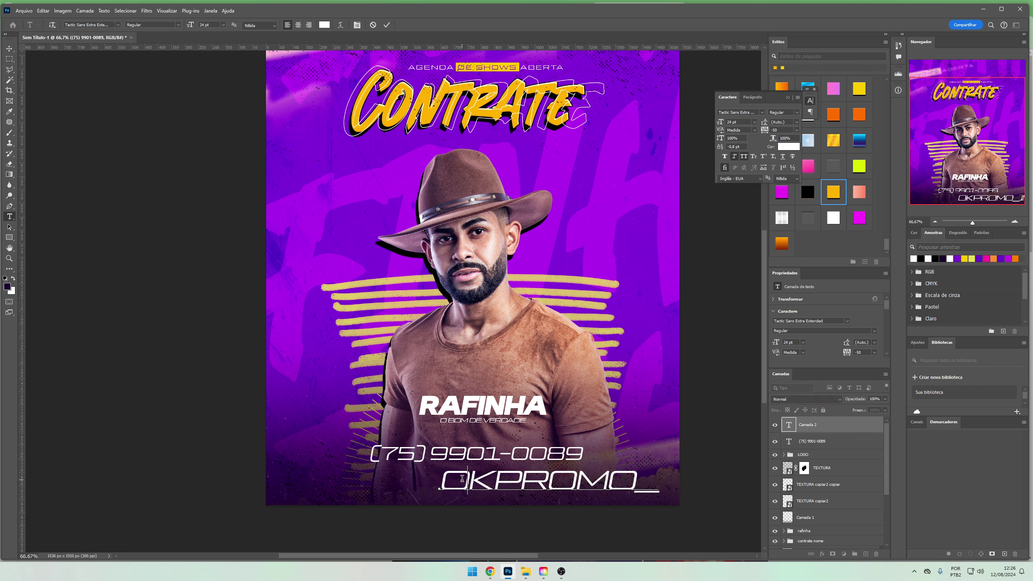
{"action": "type", "text": "2"}
{"action": "key", "text": "BackSpace"}
{"action": "type", "text": "@"}
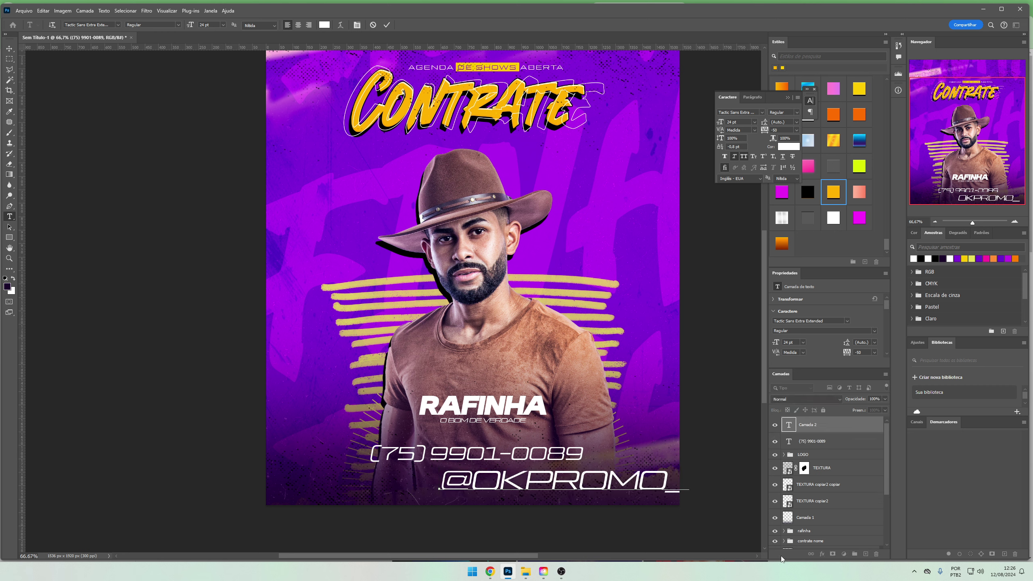
{"action": "key", "text": "ctrl+Return"}
Shrink the handle to about a third and colour it with yellow sampled from CONTRATE
{"action": "key", "text": "ctrl+t"}
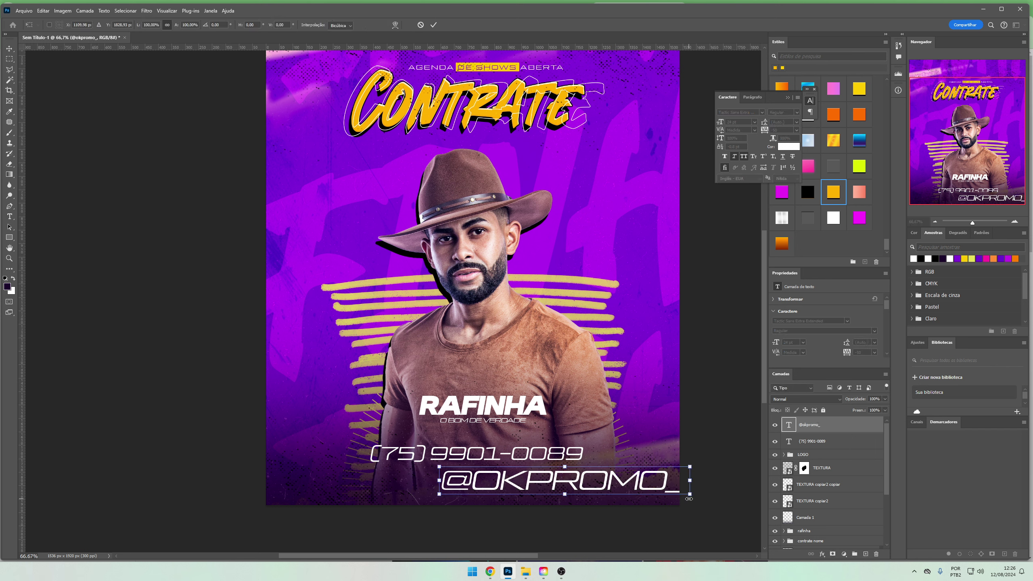
{"action": "left_click_drag", "start_coordinate": [691, 497], "coordinate": [536, 463]}
{"action": "key", "text": "Return"}
{"action": "left_click", "coordinate": [785, 146]}
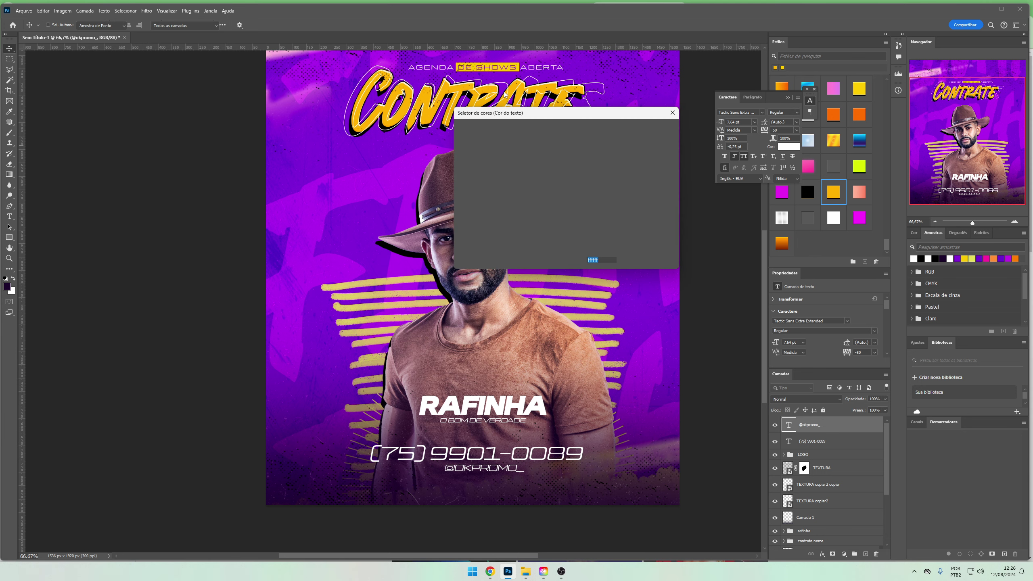
{"action": "left_click", "coordinate": [458, 88]}
{"action": "key", "text": "Return"}
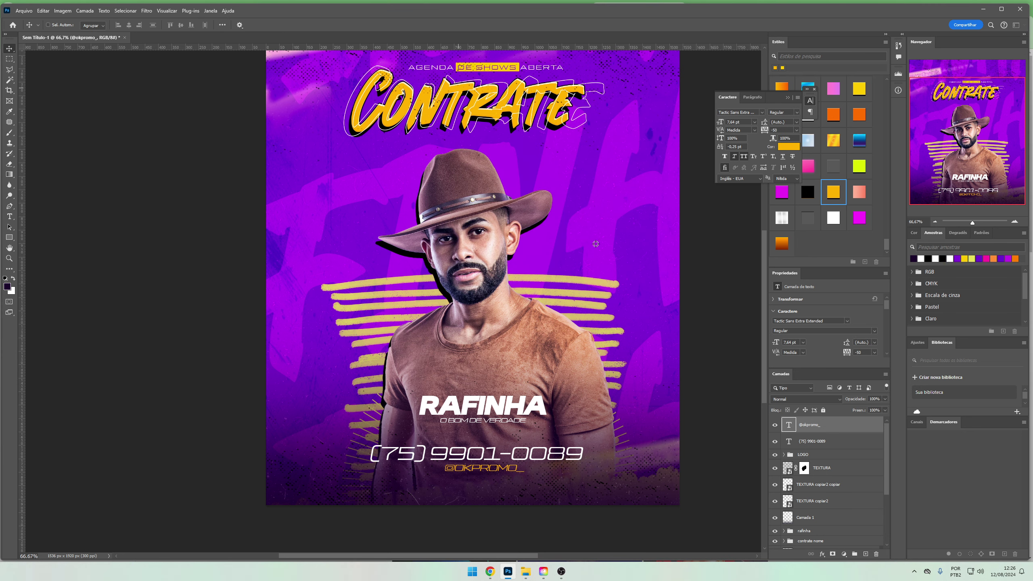
{"action": "left_click", "coordinate": [824, 441]}
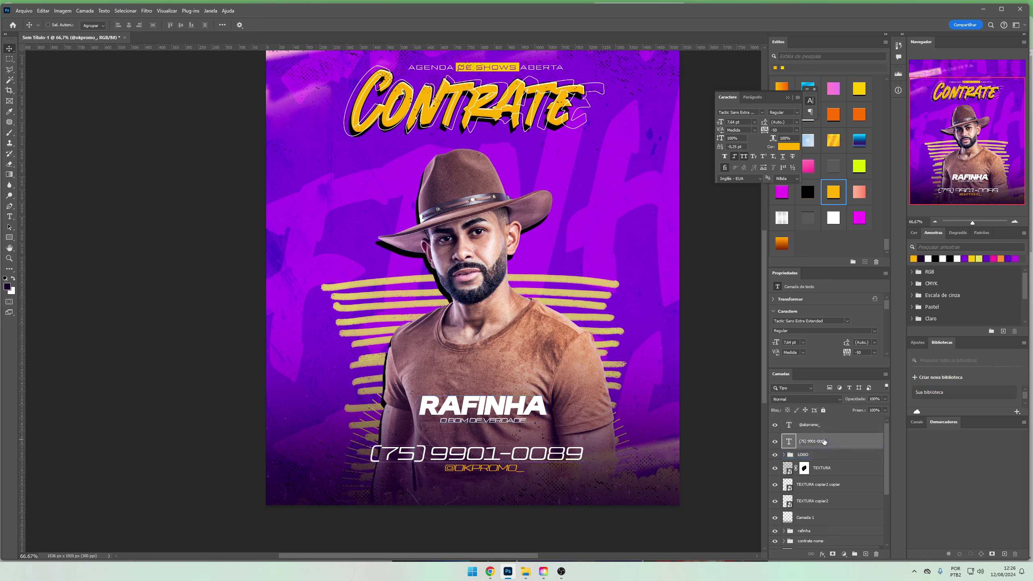
{"action": "left_click", "coordinate": [810, 424], "text": "ctrl"}
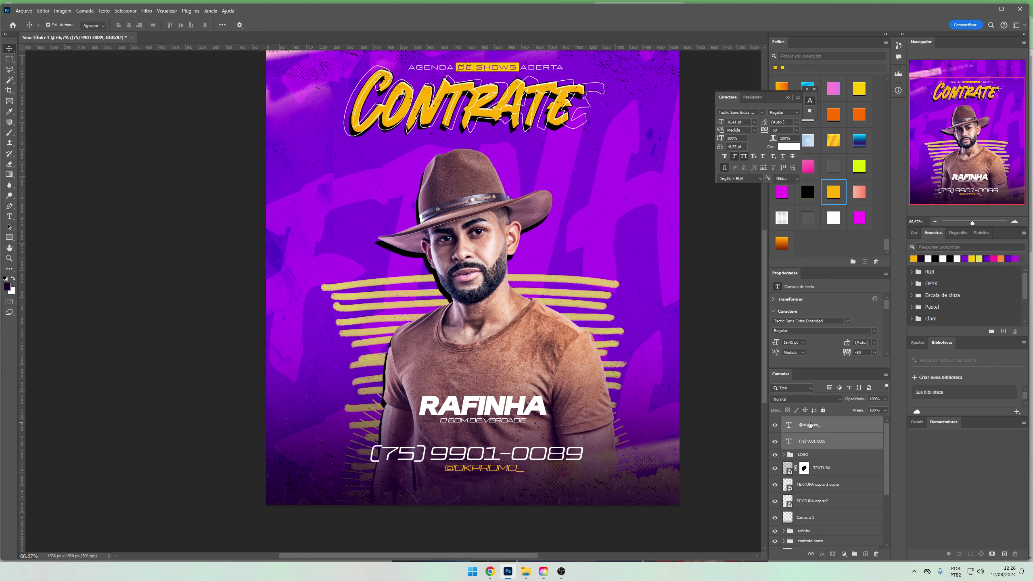
{"action": "key", "text": "ctrl+g"}
{"action": "double_click", "coordinate": [810, 421]}
{"action": "type", "text": "NUMERO"}
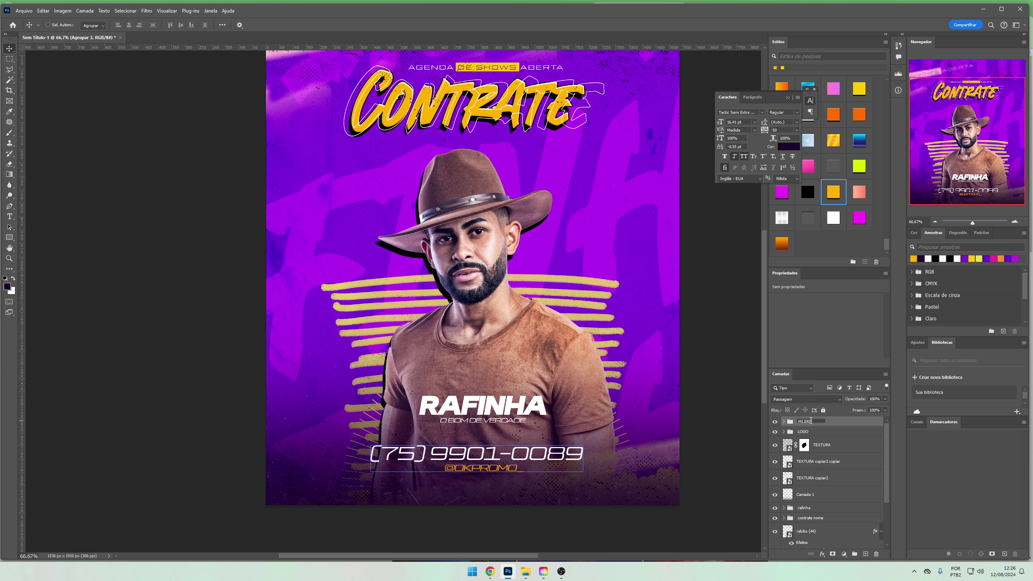
Name the text group NUMERO and group the texture layers as TEXTURA
{"action": "key", "text": "Return"}
{"action": "double_click", "coordinate": [799, 421]}
{"action": "left_click", "coordinate": [805, 494]}
{"action": "left_click", "coordinate": [806, 445], "text": "shift"}
{"action": "key", "text": "ctrl+g"}
{"action": "type", "text": "TEXTURA"}
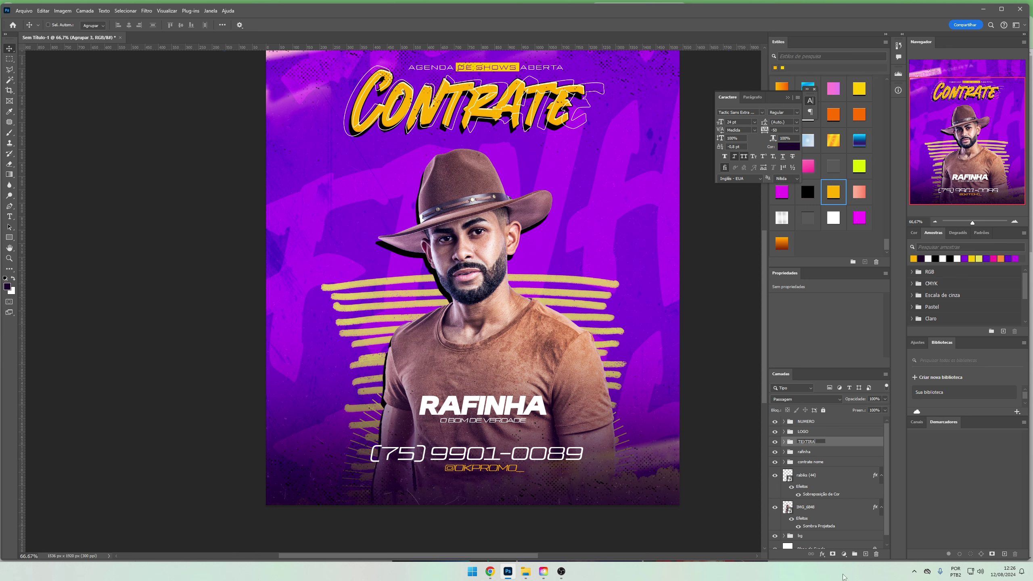
{"action": "key", "text": "Return"}
Group the two photo layers and name the group RAFINHA FOTO
{"action": "left_click", "coordinate": [805, 507]}
{"action": "left_click", "coordinate": [805, 475], "text": "shift"}
{"action": "key", "text": "ctrl+g"}
{"action": "double_click", "coordinate": [806, 472]}
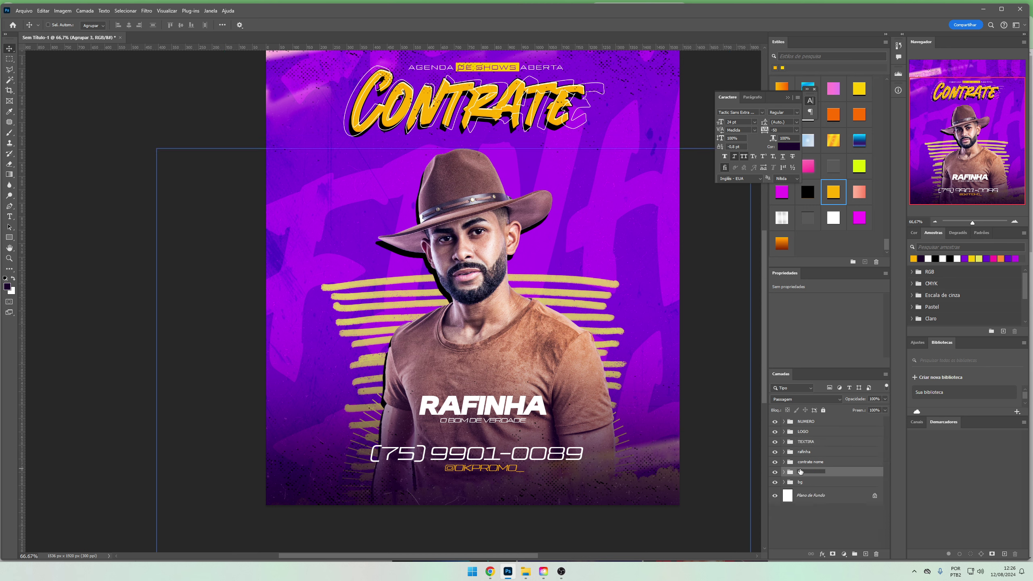
{"action": "type", "text": "HA FOTO"}
{"action": "key", "text": "Return"}
Reposition the flyer in view and select the LOGO group
{"action": "left_click_drag", "start_coordinate": [572, 313], "coordinate": [598, 354]}
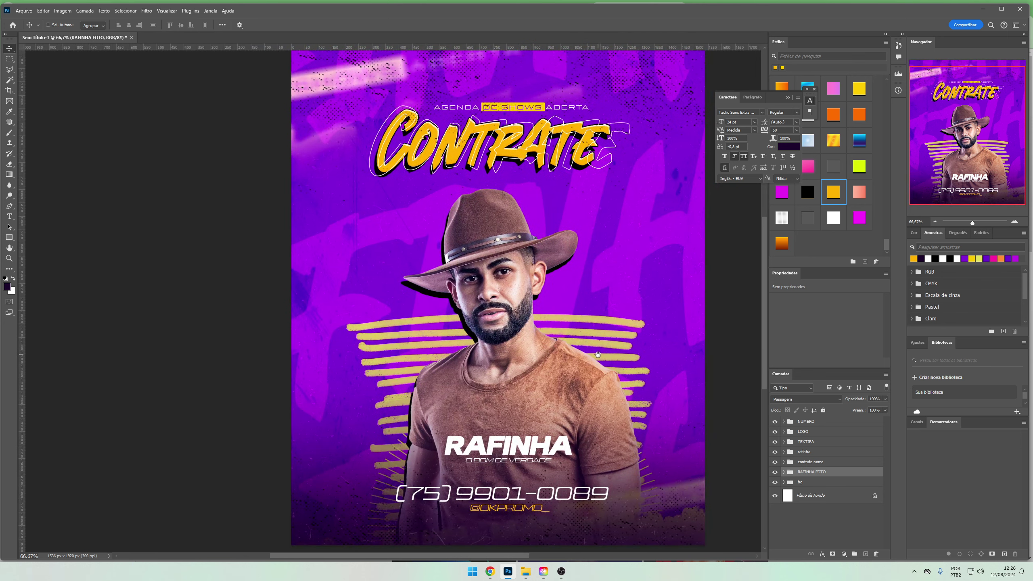
{"action": "scroll", "coordinate": [671, 434], "scroll_direction": "up", "scroll_amount": 2}
{"action": "scroll", "coordinate": [662, 424], "scroll_direction": "up", "scroll_amount": 2}
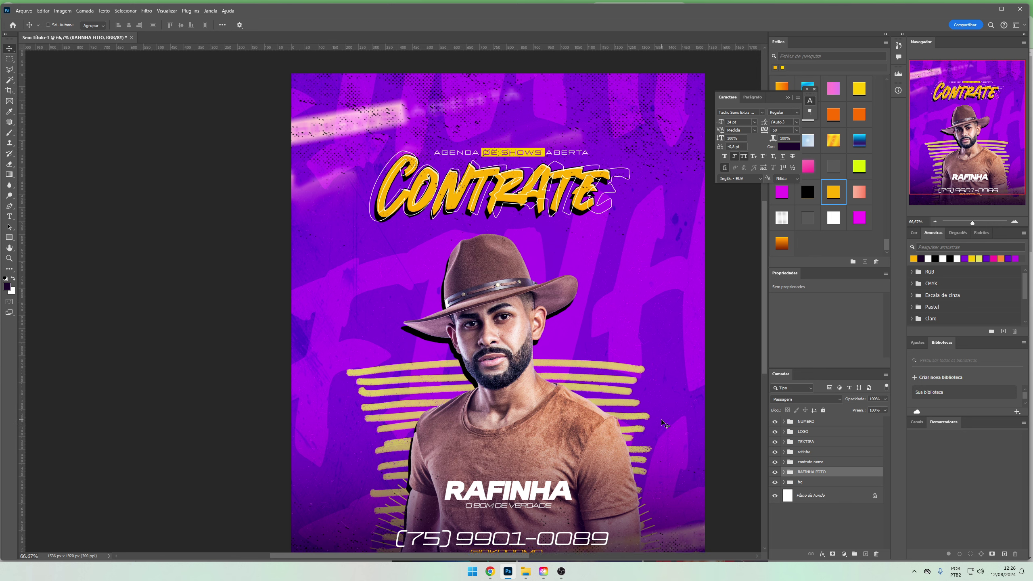
{"action": "left_click", "coordinate": [808, 431]}
Add a Color Balance layer shifting midtones toward magenta and highlights slightly toward green
{"action": "right_click", "coordinate": [835, 541]}
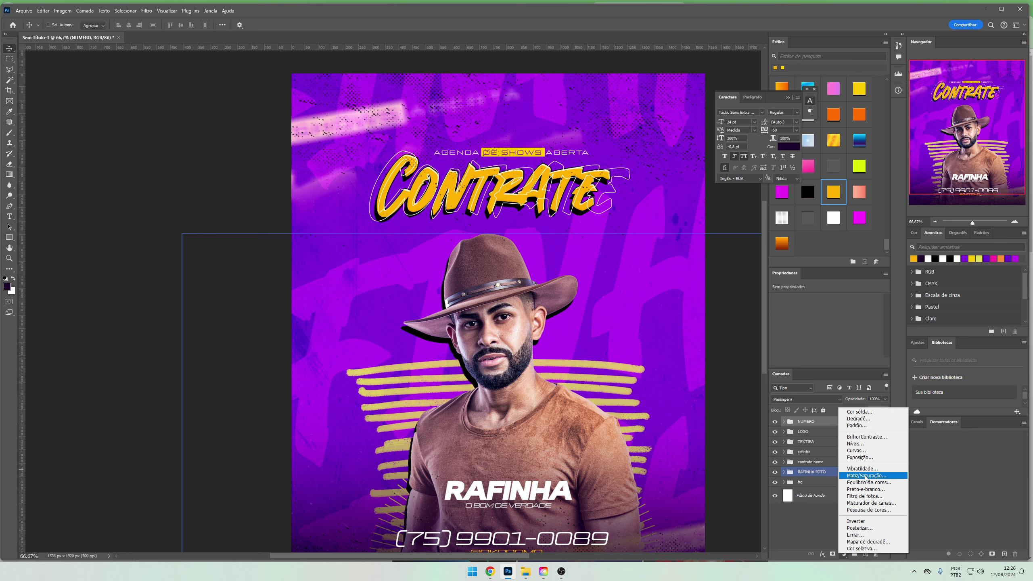
{"action": "left_click", "coordinate": [841, 375]}
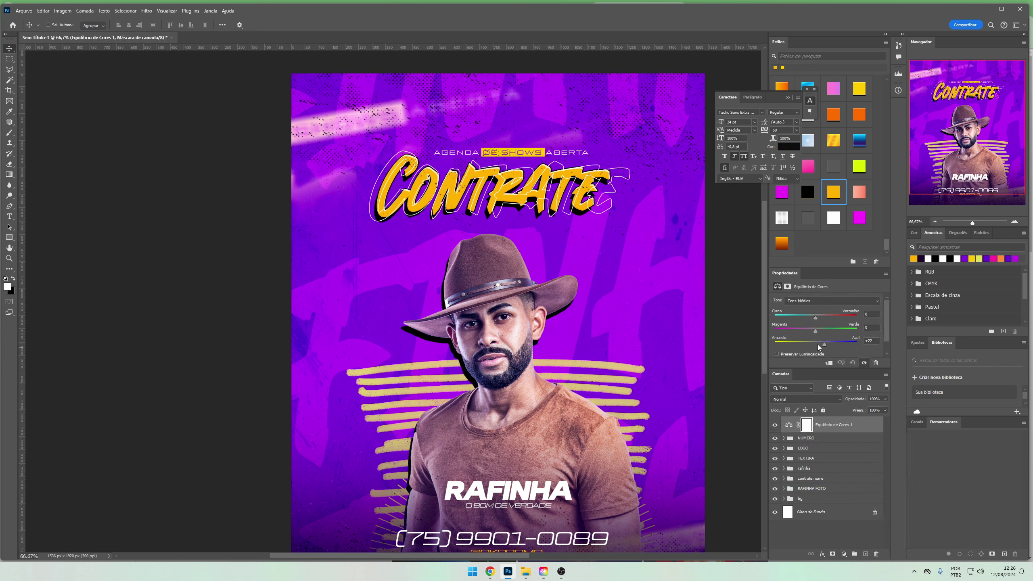
{"action": "mouse_move", "coordinate": [816, 331]}
{"action": "left_mouse_down"}
{"action": "mouse_move", "coordinate": [805, 330]}
{"action": "mouse_move", "coordinate": [808, 318]}
{"action": "left_mouse_up"}
{"action": "left_click", "coordinate": [815, 302]}
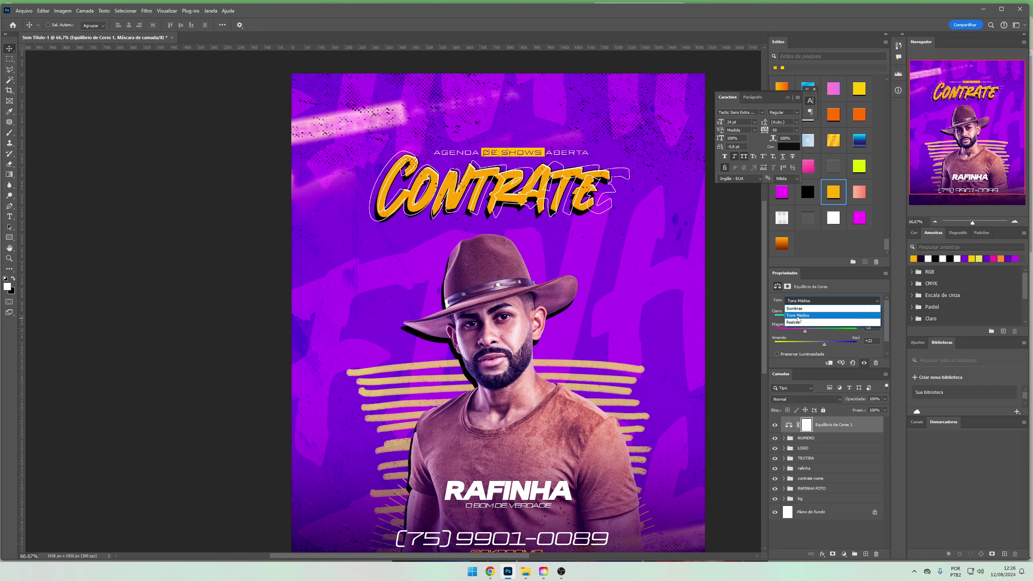
{"action": "left_click", "coordinate": [816, 322]}
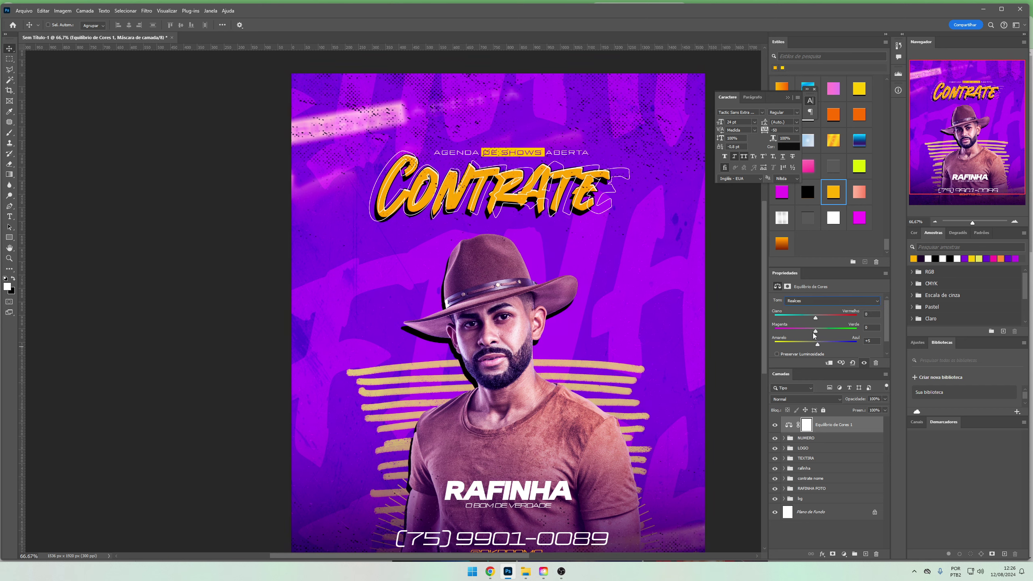
{"action": "mouse_move", "coordinate": [816, 331]}
{"action": "left_mouse_down"}
{"action": "mouse_move", "coordinate": [824, 331]}
{"action": "mouse_move", "coordinate": [818, 318]}
{"action": "left_mouse_up"}
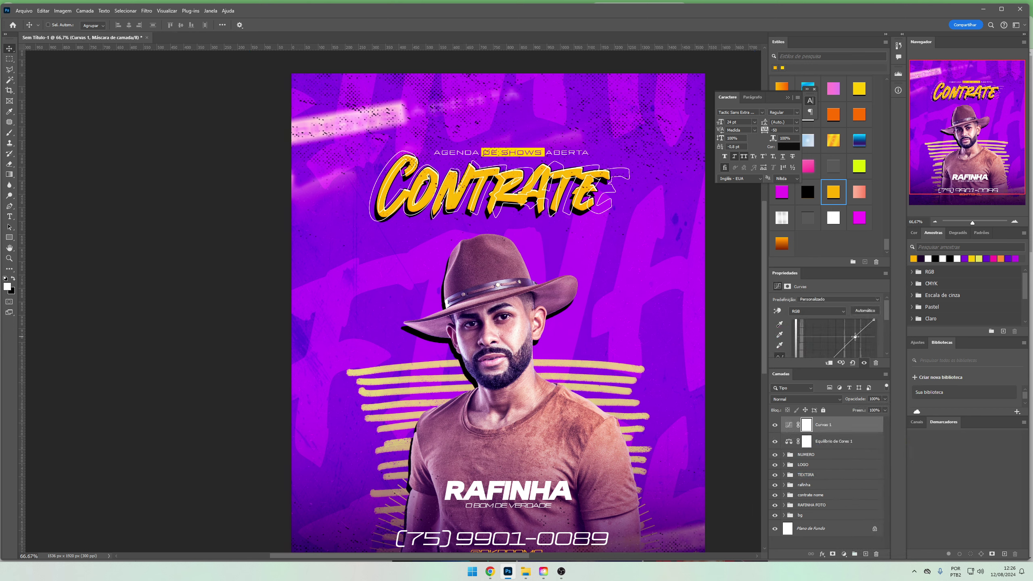
Adjust the Curves shadow point to deepen the flyer's shadows, comparing with it toggled off
{"action": "scroll", "coordinate": [850, 344], "scroll_direction": "down", "scroll_amount": 1}
{"action": "left_click_drag", "start_coordinate": [814, 347], "coordinate": [817, 347]}
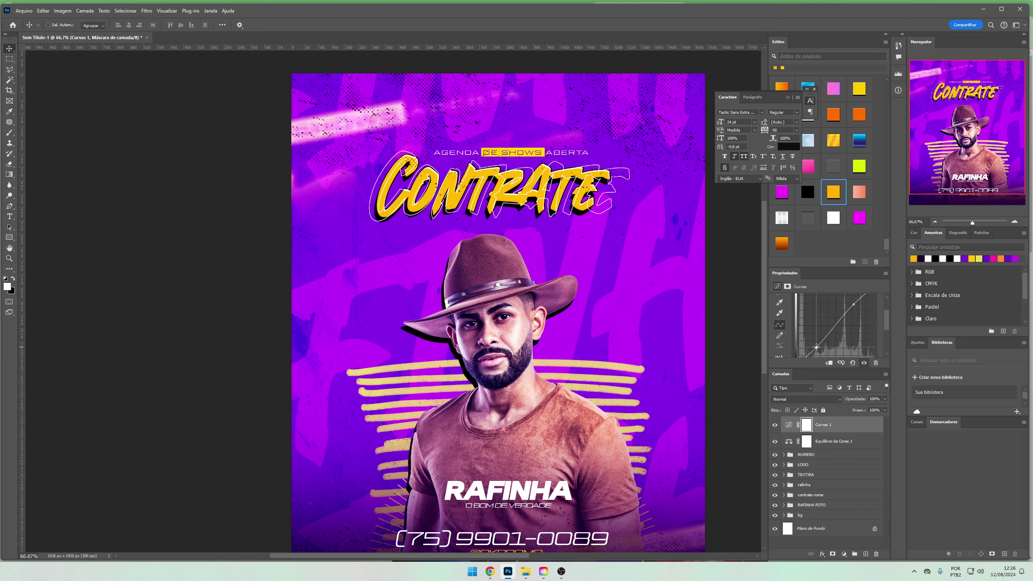
{"action": "scroll", "coordinate": [817, 347], "scroll_direction": "down", "scroll_amount": 1}
{"action": "scroll", "coordinate": [817, 341], "scroll_direction": "down", "scroll_amount": 1}
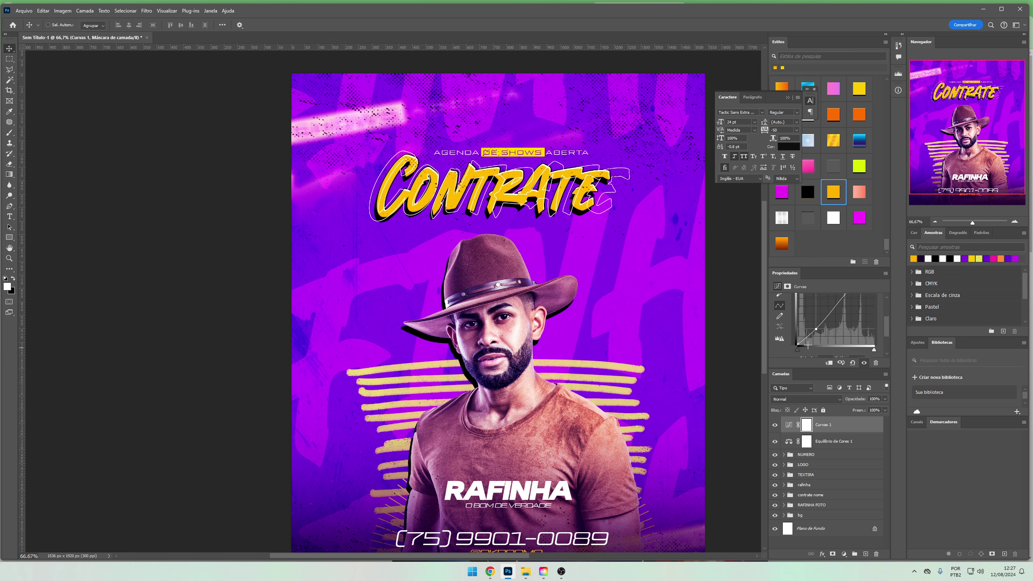
{"action": "left_click_drag", "start_coordinate": [798, 338], "coordinate": [800, 333]}
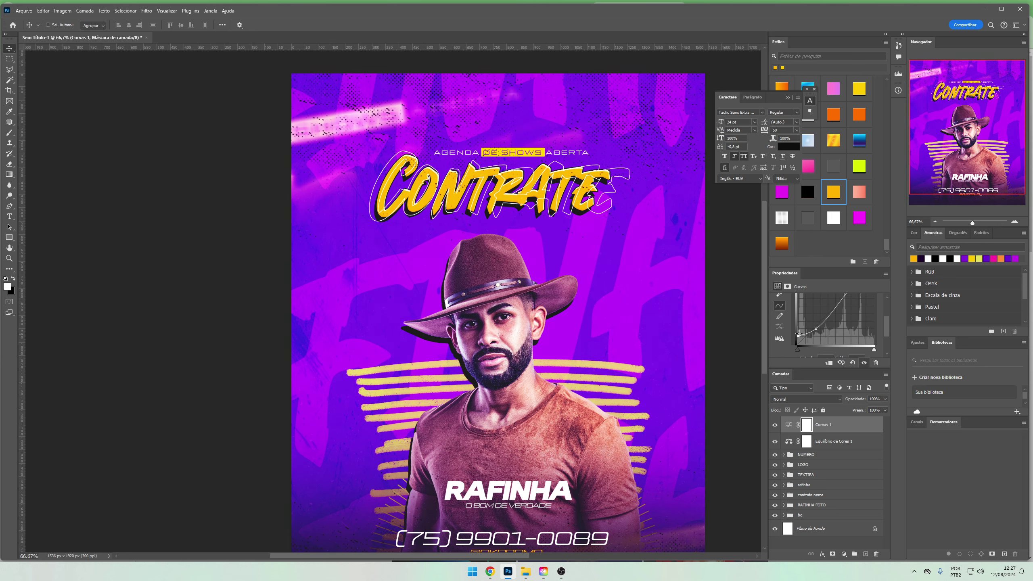
{"action": "left_click_drag", "start_coordinate": [658, 416], "coordinate": [660, 332]}
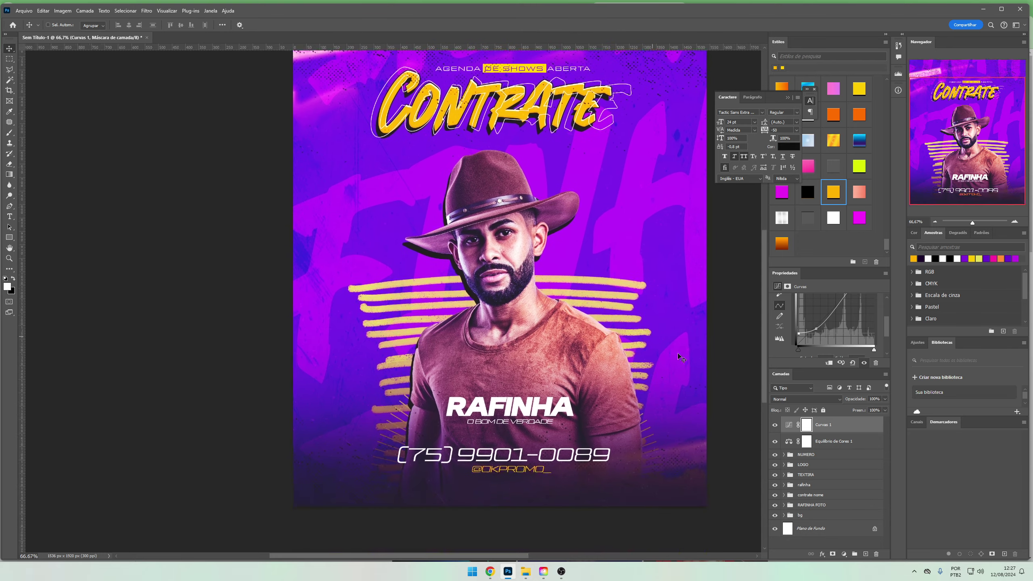
{"action": "left_click", "coordinate": [775, 425]}
{"action": "left_click", "coordinate": [775, 425]}
{"action": "left_click_drag", "start_coordinate": [799, 334], "coordinate": [798, 339]}
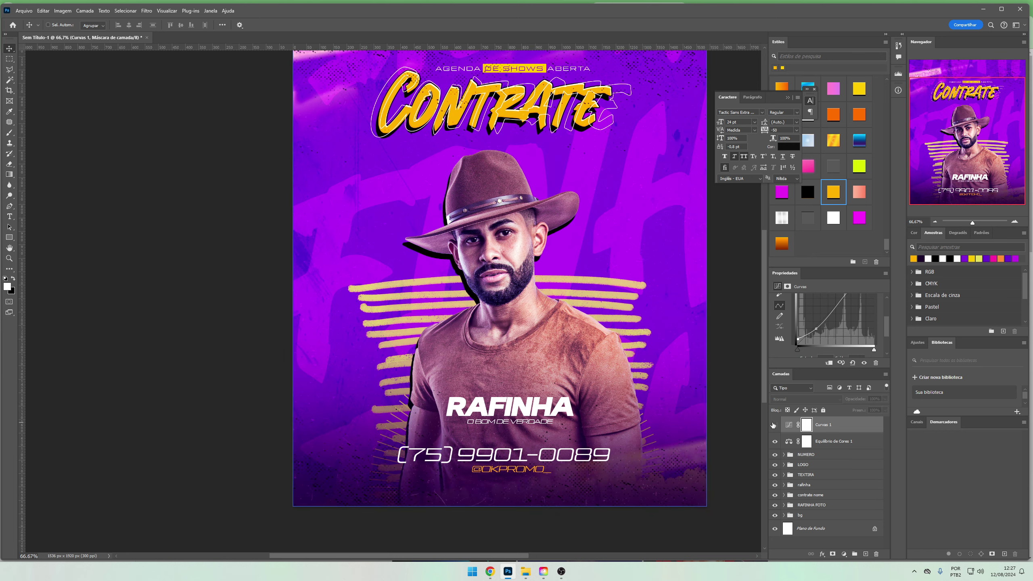
{"action": "mouse_move", "coordinate": [559, 425]}
{"action": "left_mouse_down"}
{"action": "mouse_move", "coordinate": [580, 445]}
{"action": "mouse_move", "coordinate": [537, 479]}
{"action": "left_mouse_up"}
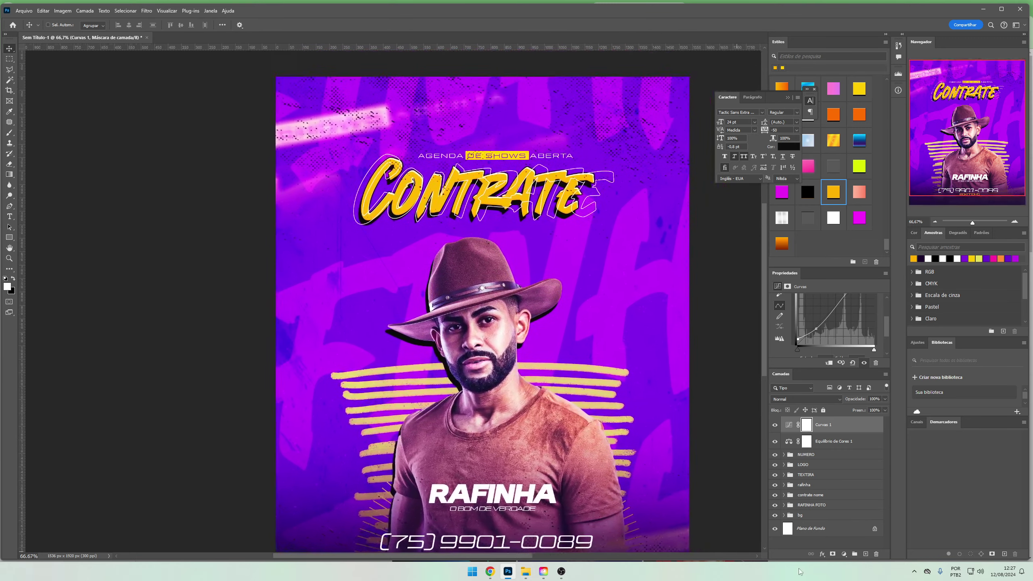
Add a Solid Color fill layer blended as Difference at 7% opacity
{"action": "left_click", "coordinate": [844, 554]}
{"action": "left_click", "coordinate": [867, 414]}
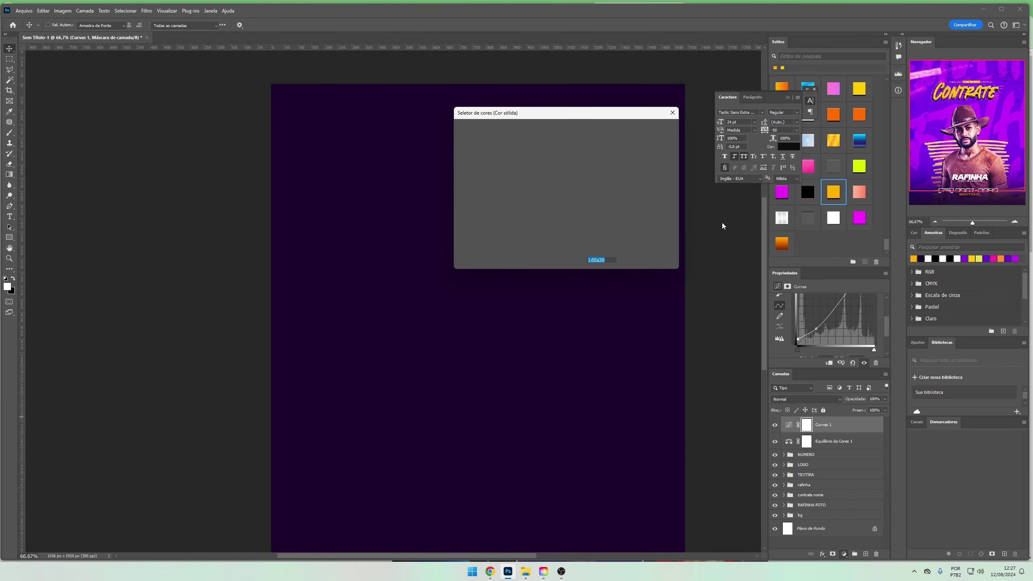
{"action": "left_click", "coordinate": [551, 160]}
{"action": "left_click", "coordinate": [571, 145]}
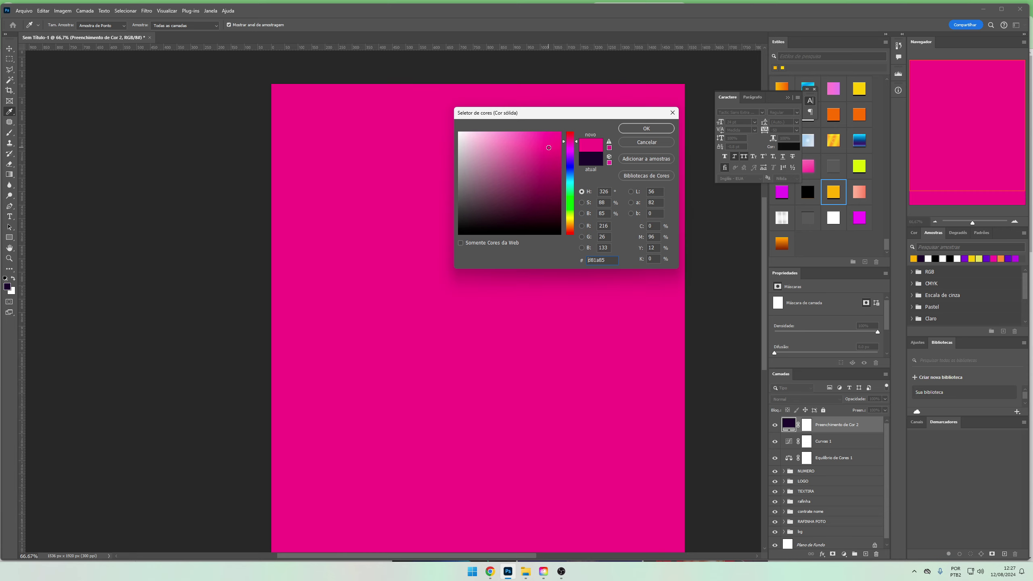
{"action": "key", "text": "Return"}
{"action": "left_click", "coordinate": [799, 400]}
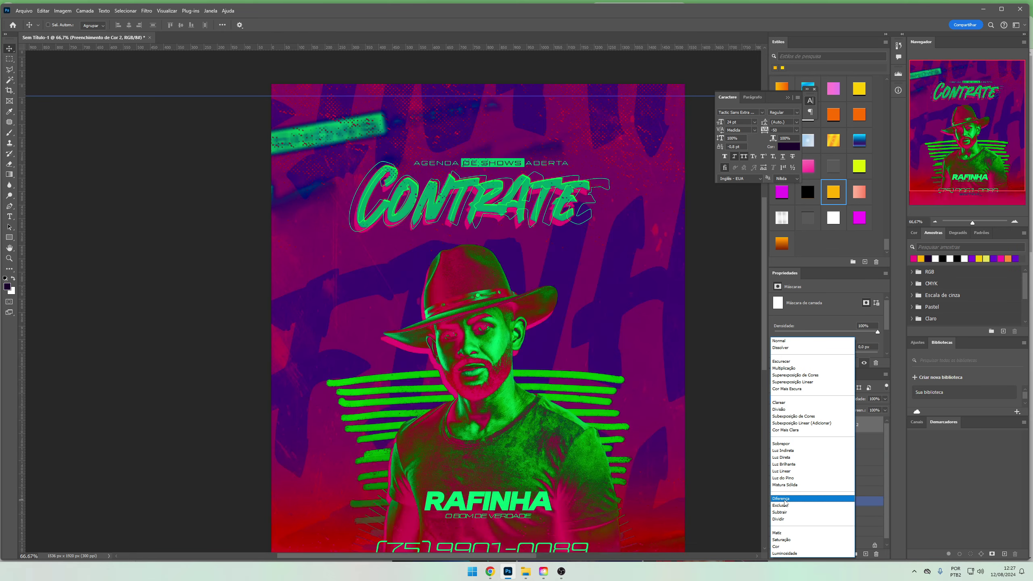
{"action": "left_click", "coordinate": [781, 498]}
{"action": "left_click_drag", "start_coordinate": [885, 403], "coordinate": [850, 411]}
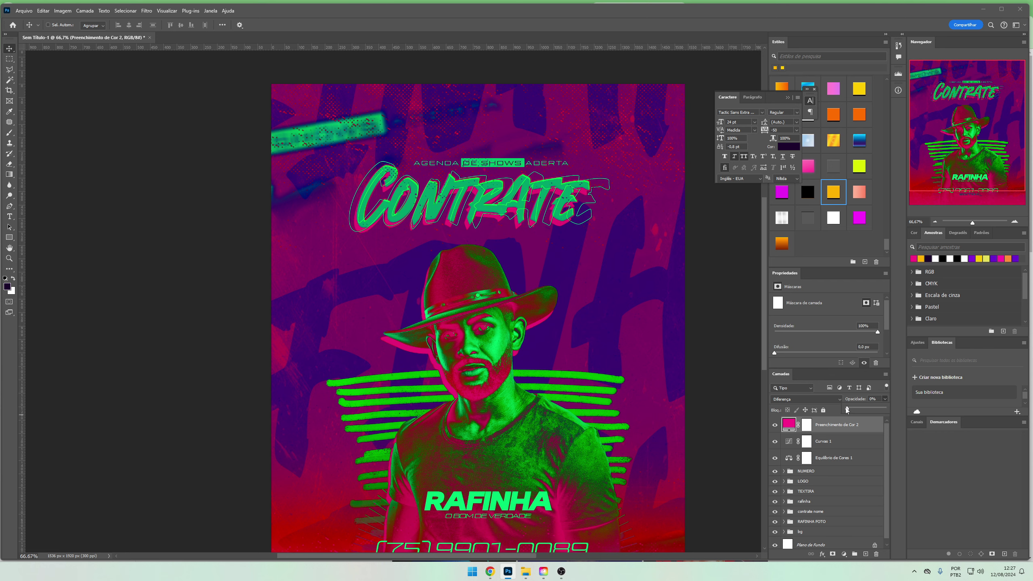
{"action": "left_click", "coordinate": [775, 425]}
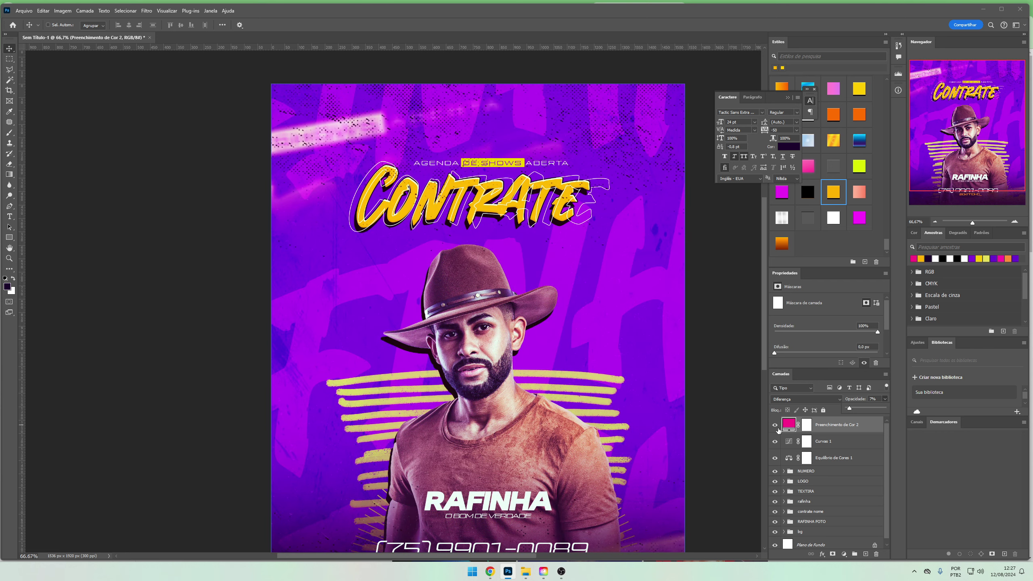
{"action": "left_click", "coordinate": [775, 425]}
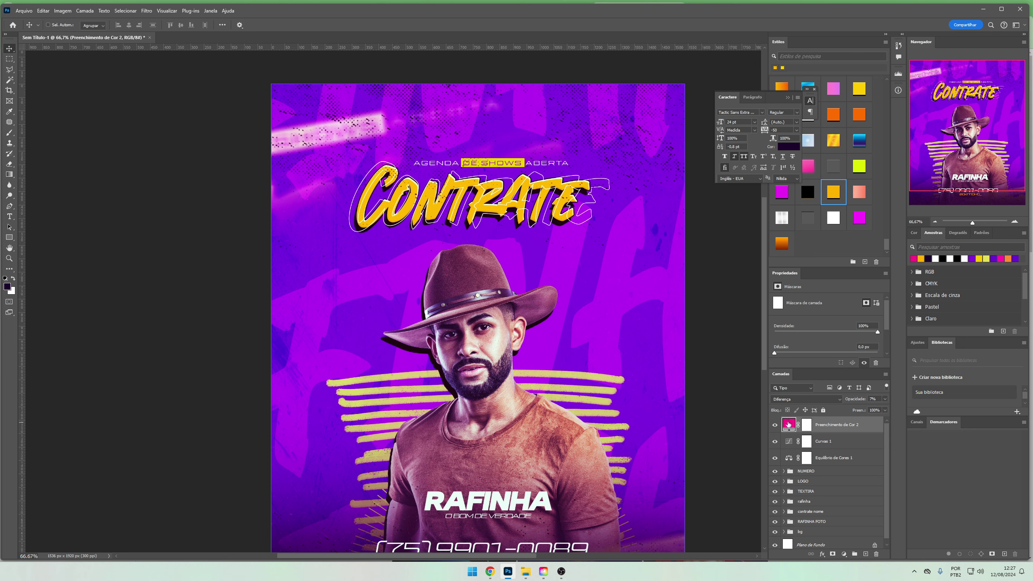
Change the fill layer's colour to blue #182eb5
{"action": "double_click", "coordinate": [788, 424]}
{"action": "mouse_move", "coordinate": [570, 140]}
{"action": "left_mouse_down"}
{"action": "mouse_move", "coordinate": [575, 235]}
{"action": "mouse_move", "coordinate": [570, 172]}
{"action": "left_mouse_up"}
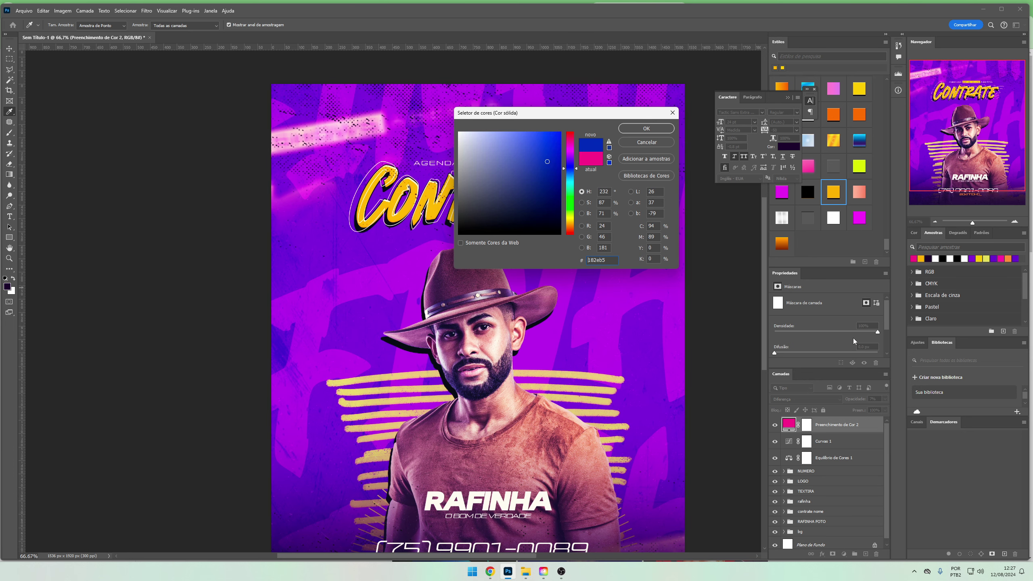
{"action": "key", "text": "Return"}
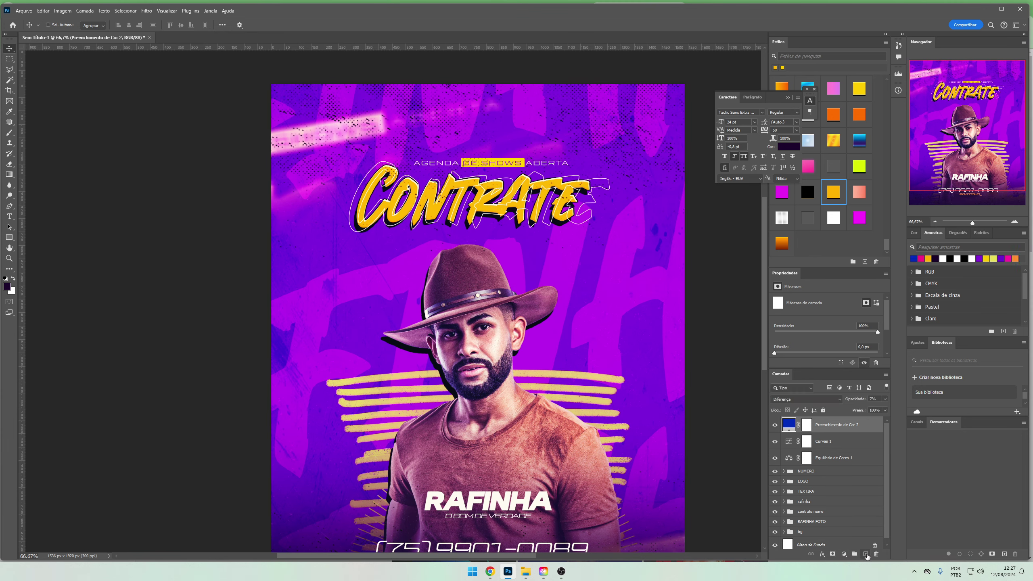
Stamp a merged copy of the flyer onto a new layer and convert it to a Smart Object
{"action": "left_click", "coordinate": [866, 554]}
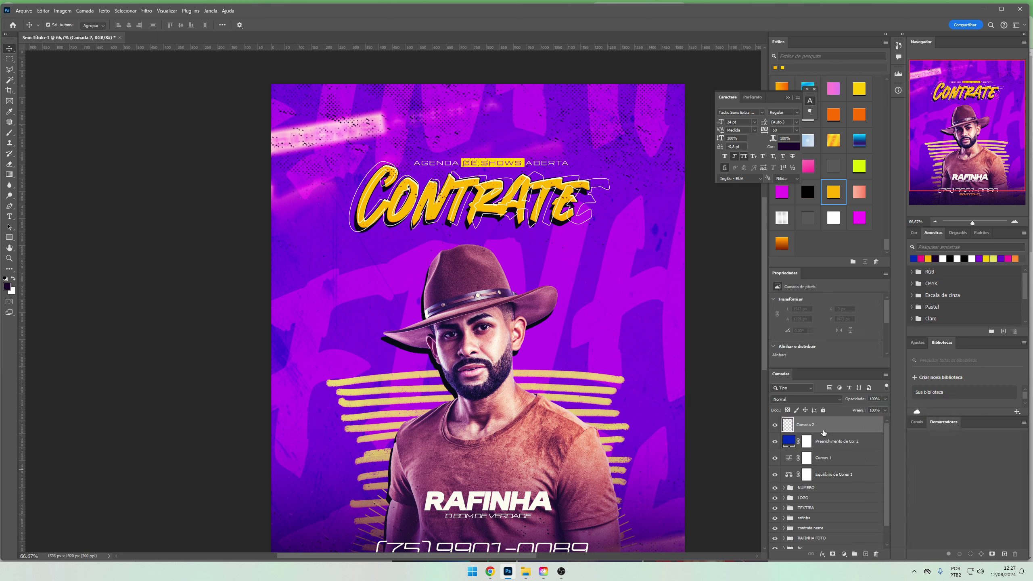
{"action": "key", "text": "ctrl+alt+shift+e"}
{"action": "right_click", "coordinate": [824, 432]}
{"action": "left_click", "coordinate": [869, 369]}
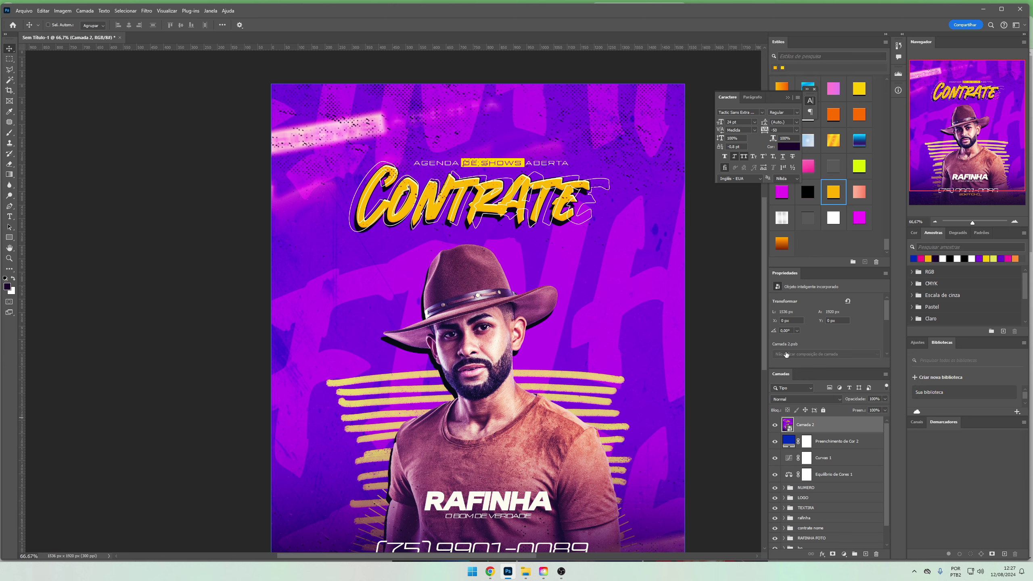
Turn off the G channel in the copy's Blending Options and nudge it 2 px right
{"action": "double_click", "coordinate": [878, 425]}
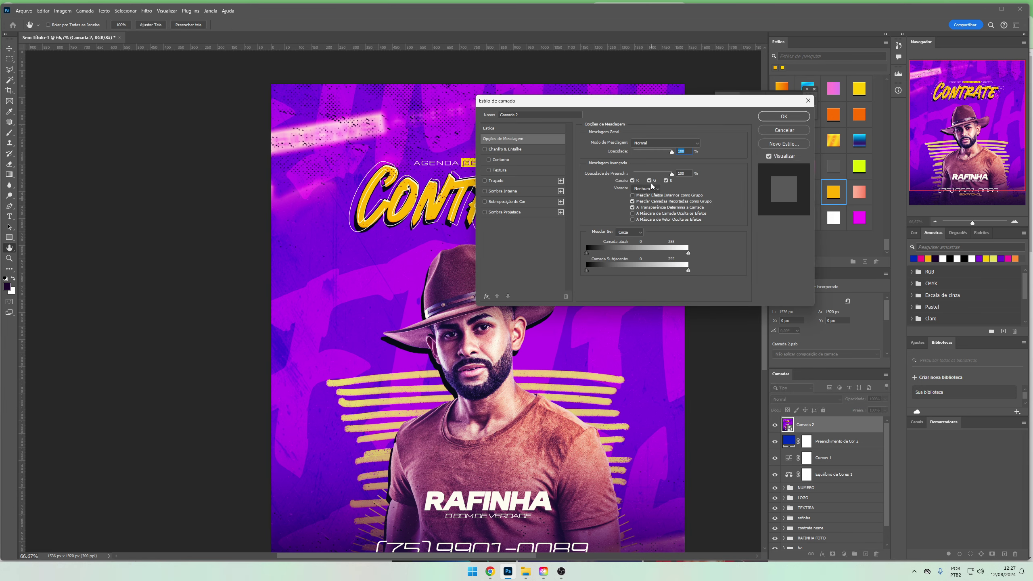
{"action": "left_click", "coordinate": [650, 182]}
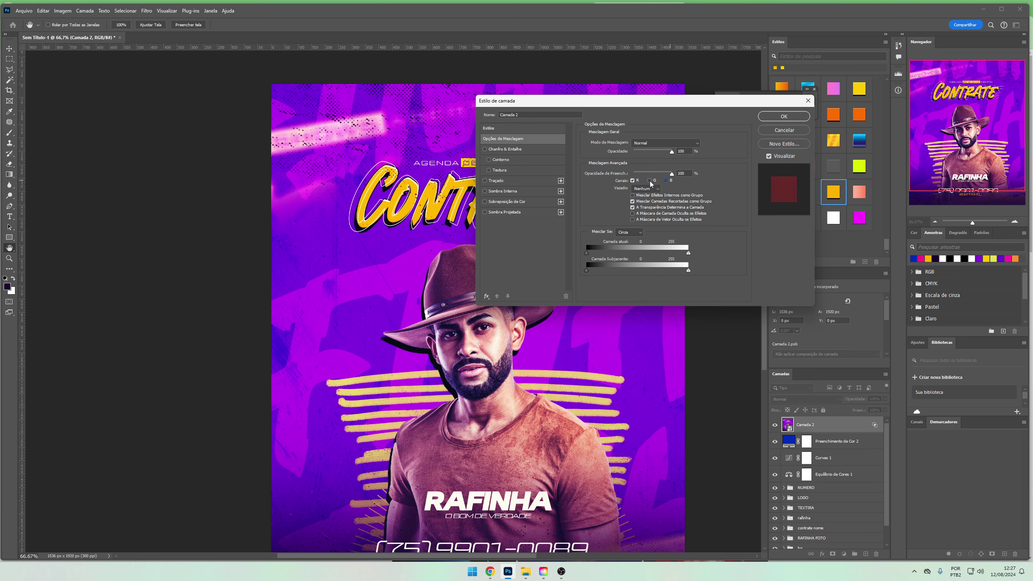
{"action": "left_click", "coordinate": [784, 116]}
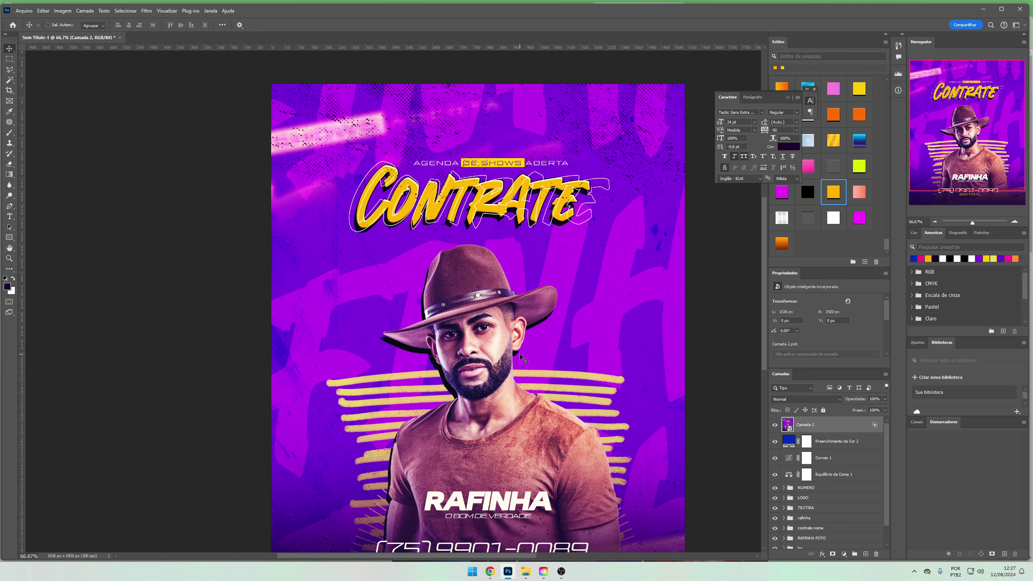
{"action": "key", "text": "ctrl+z"}
{"action": "key", "text": "ctrl+shift+z"}
{"action": "key", "text": "Right"}
{"action": "key", "text": "Right"}
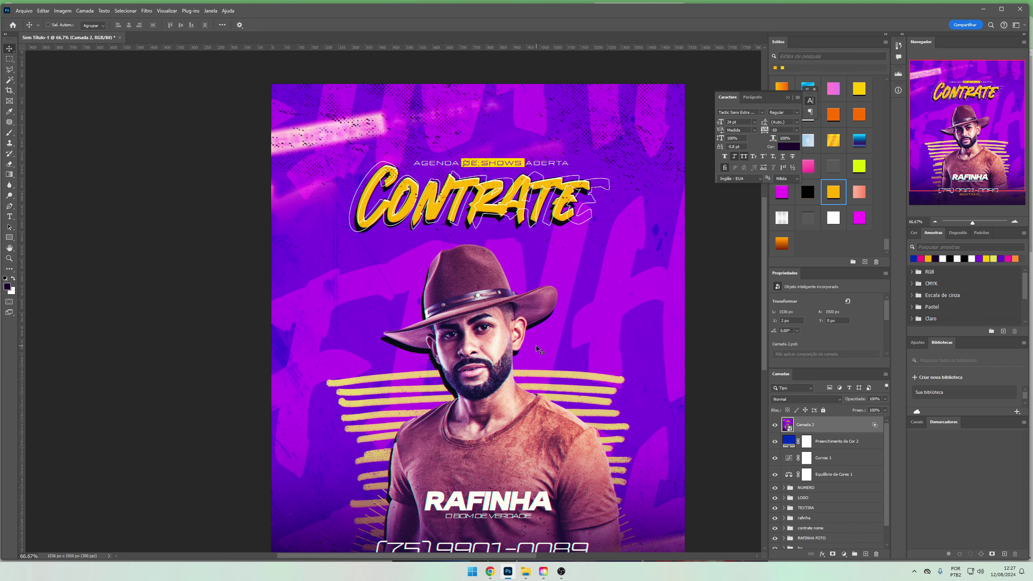
Set the merged copy's opacity to 60%, comparing with it hidden and shown
{"action": "left_click_drag", "start_coordinate": [540, 351], "coordinate": [543, 272]}
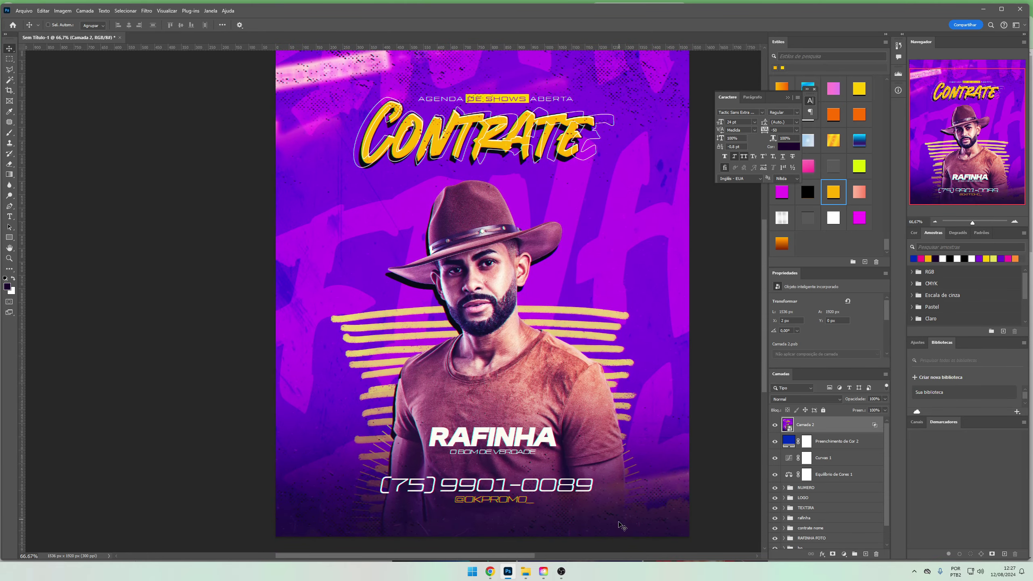
{"action": "left_click_drag", "start_coordinate": [610, 398], "coordinate": [609, 444]}
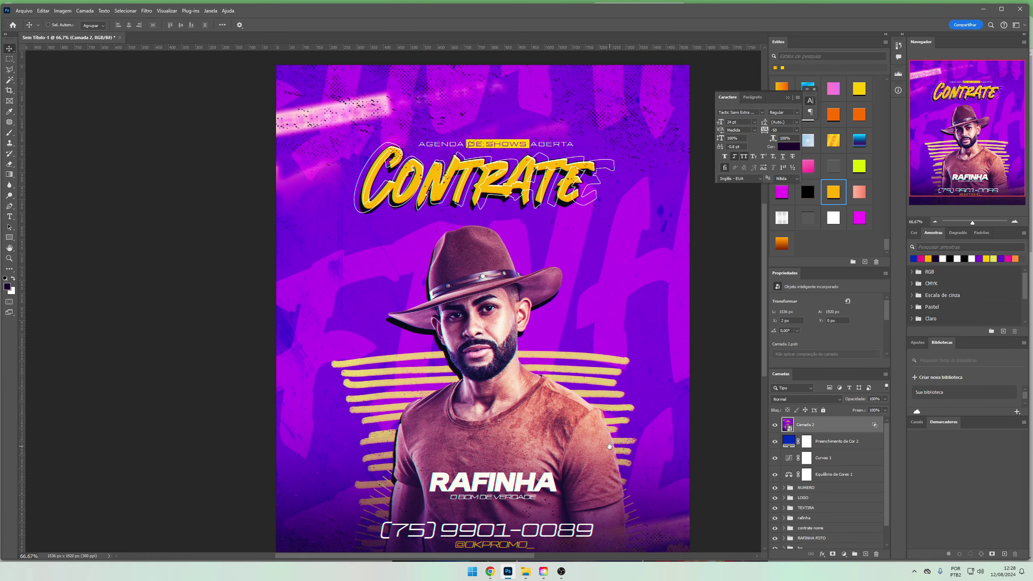
{"action": "left_click", "coordinate": [775, 425]}
{"action": "left_click", "coordinate": [775, 425]}
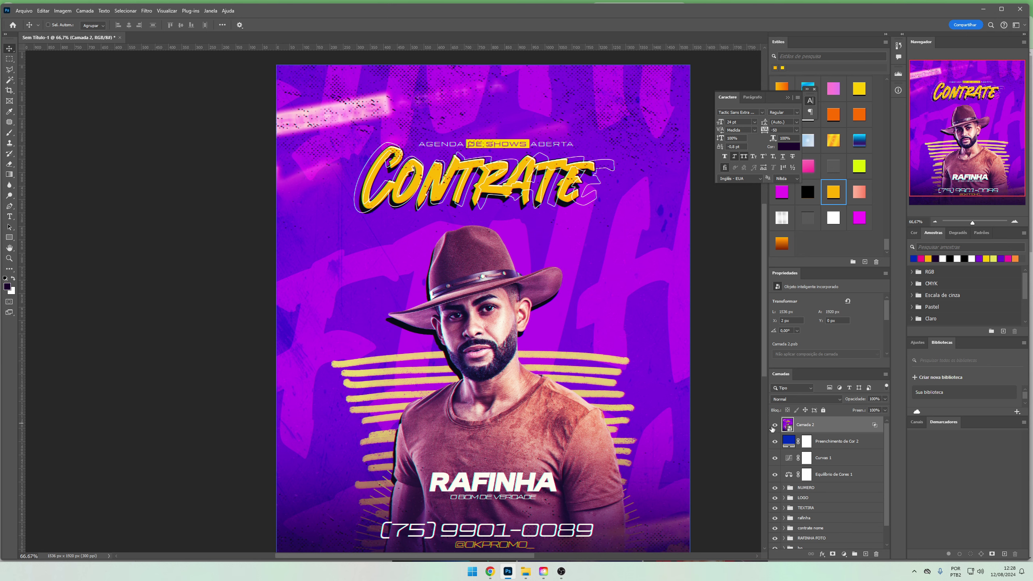
{"action": "left_click", "coordinate": [886, 399]}
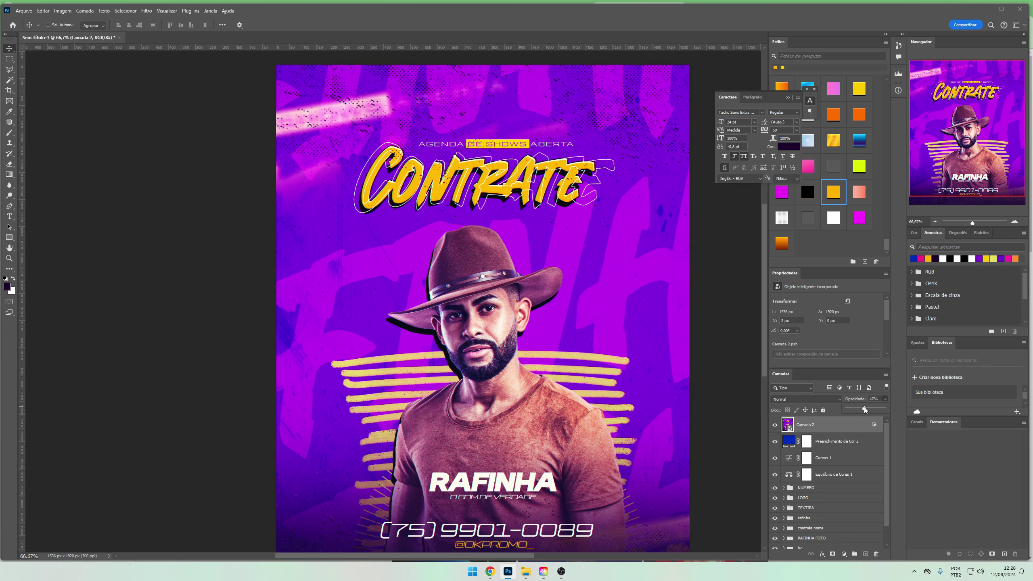
{"action": "scroll", "coordinate": [577, 363], "scroll_direction": "down", "scroll_amount": 1}
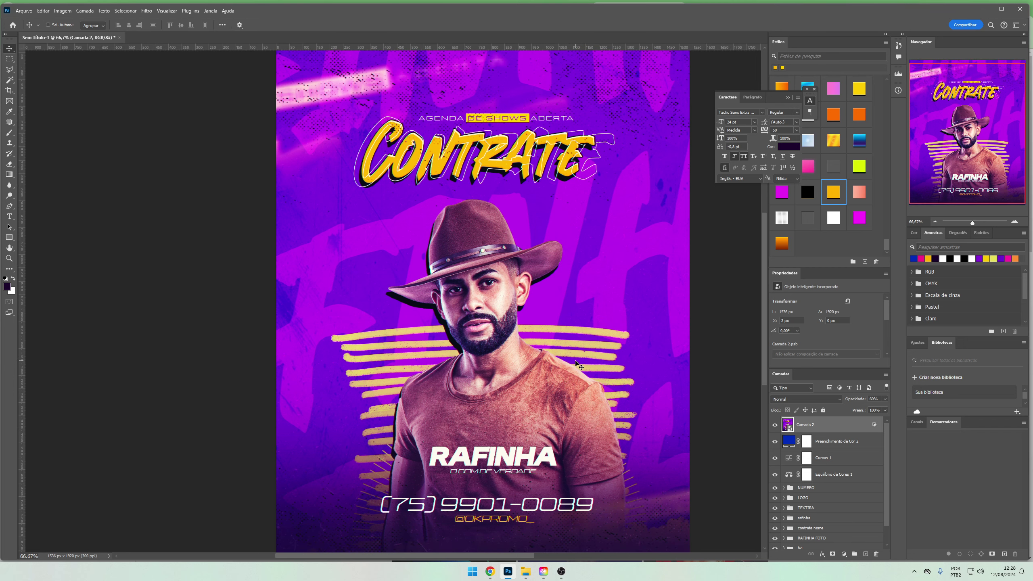
{"action": "scroll", "coordinate": [575, 361], "scroll_direction": "down", "scroll_amount": 1}
{"action": "scroll", "coordinate": [575, 361], "scroll_direction": "down", "scroll_amount": 3}
{"action": "scroll", "coordinate": [580, 357], "scroll_direction": "up", "scroll_amount": 4}
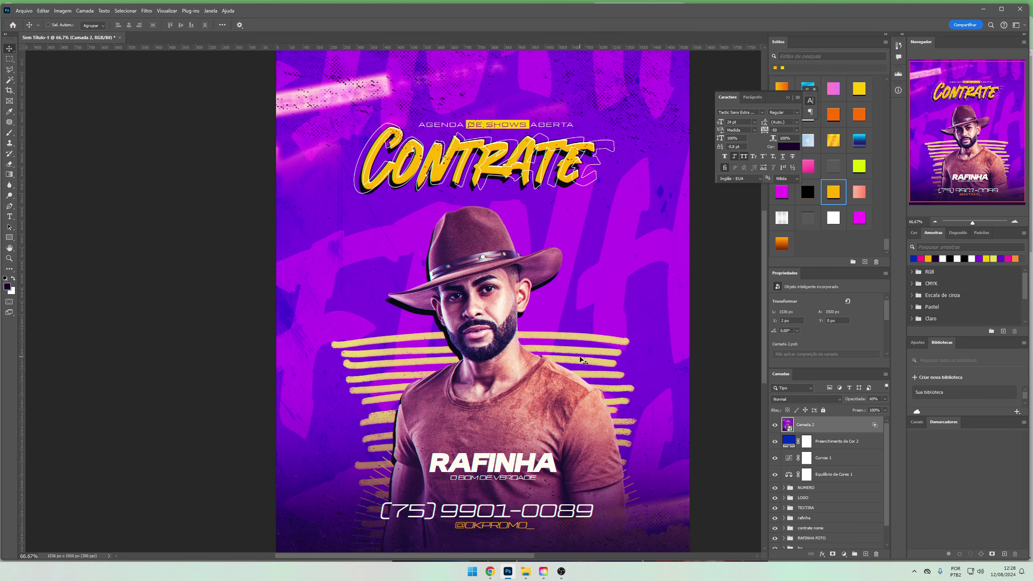
{"action": "scroll", "coordinate": [572, 380], "scroll_direction": "up", "scroll_amount": 1}
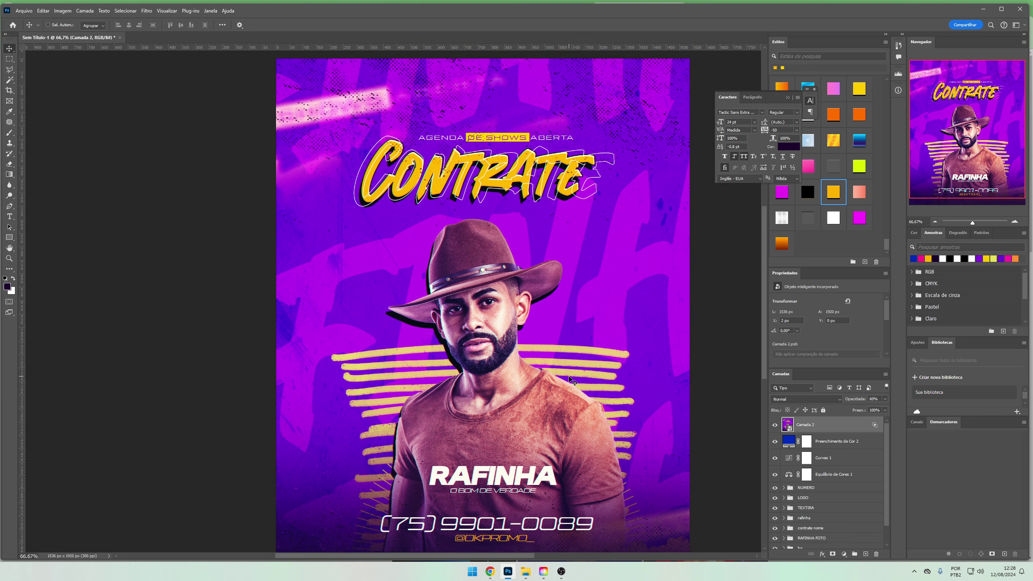
Scroll through the Arquivos recentes flyer files on the Central do Design tab in Chrome
{"action": "left_click", "coordinate": [489, 573]}
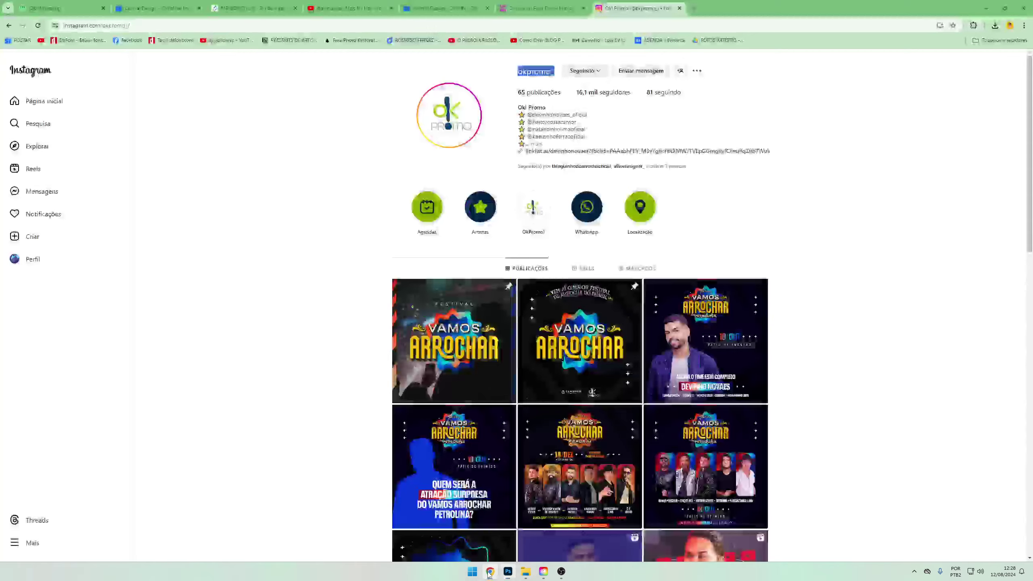
{"action": "left_click", "coordinate": [446, 8]}
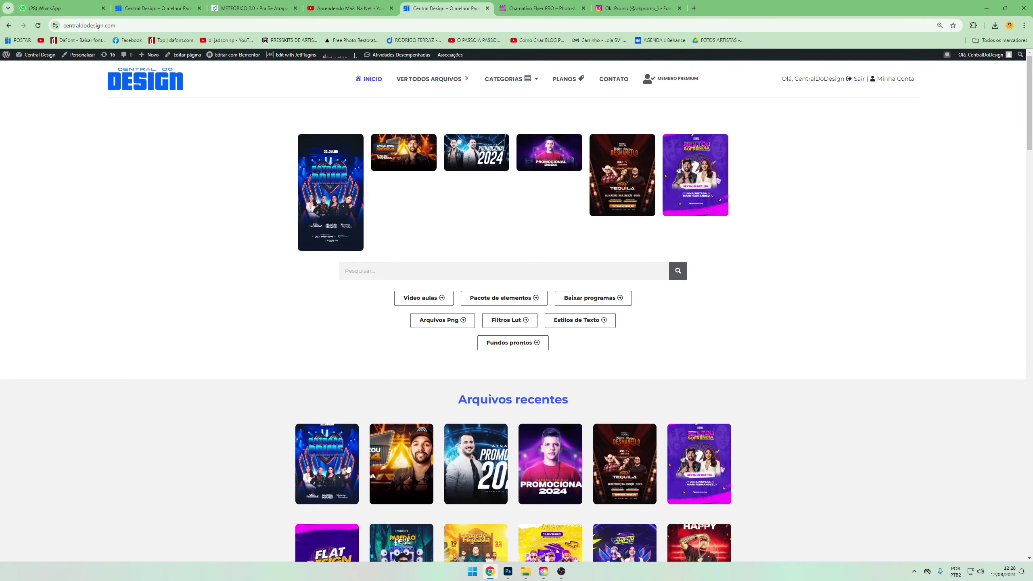
{"action": "scroll", "coordinate": [512, 508], "scroll_direction": "down", "scroll_amount": 4}
{"action": "scroll", "coordinate": [514, 502], "scroll_direction": "down", "scroll_amount": 4}
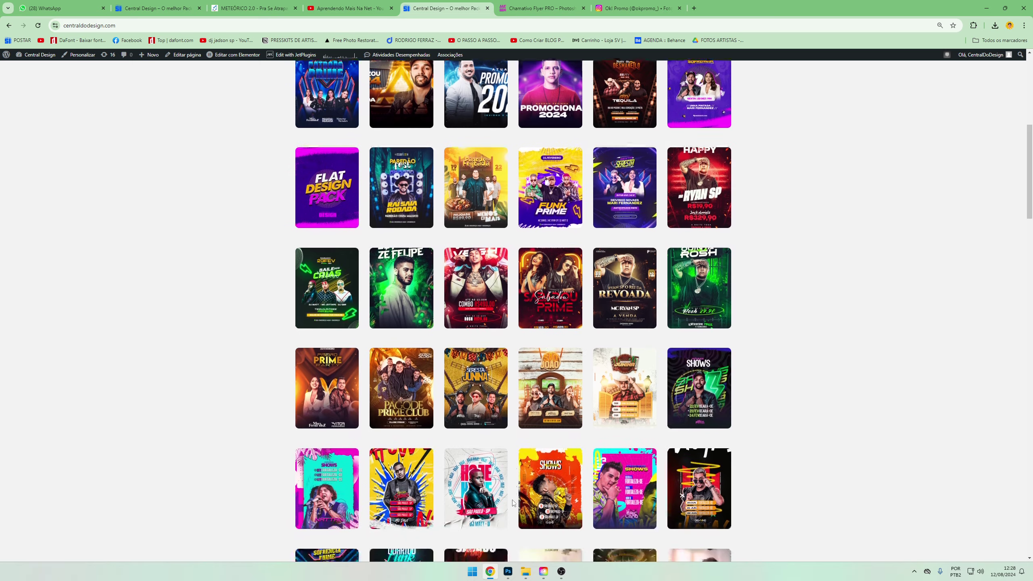
{"action": "scroll", "coordinate": [516, 498], "scroll_direction": "up", "scroll_amount": 3}
{"action": "scroll", "coordinate": [522, 495], "scroll_direction": "down", "scroll_amount": 2}
{"action": "scroll", "coordinate": [520, 494], "scroll_direction": "up", "scroll_amount": 2}
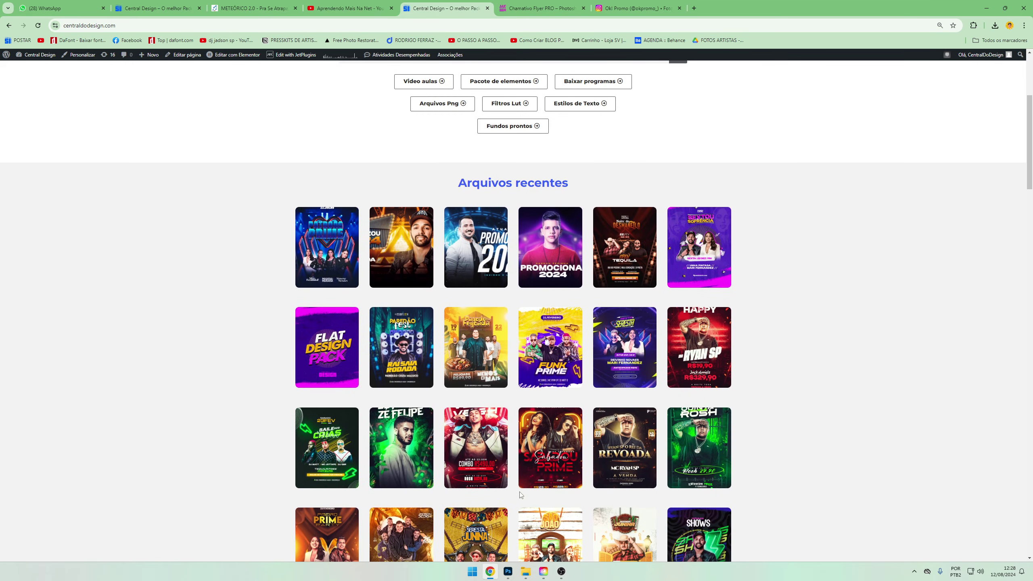
{"action": "scroll", "coordinate": [523, 495], "scroll_direction": "up", "scroll_amount": 4}
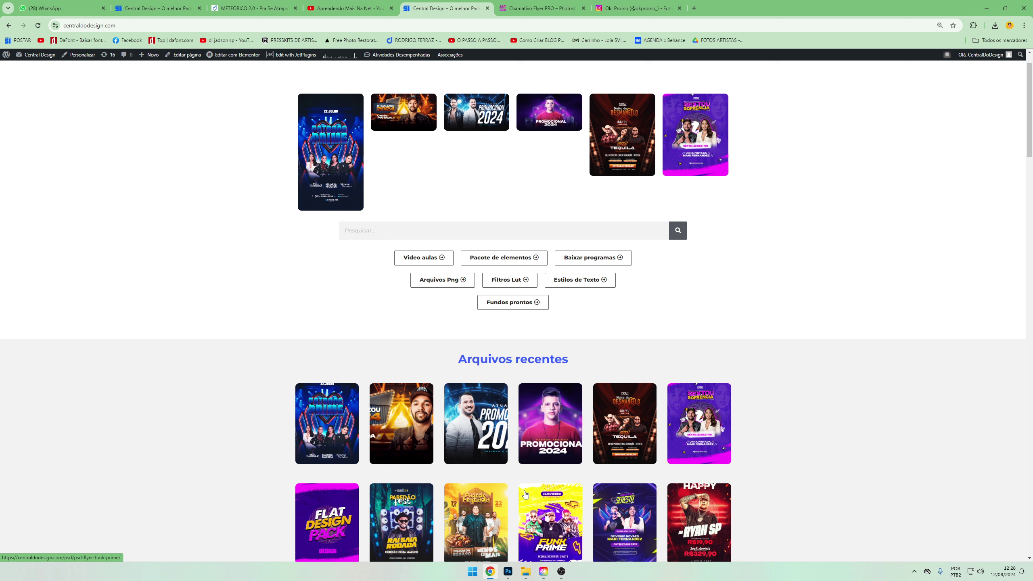
{"action": "scroll", "coordinate": [523, 495], "scroll_direction": "down", "scroll_amount": 1}
{"action": "scroll", "coordinate": [523, 496], "scroll_direction": "down", "scroll_amount": 4}
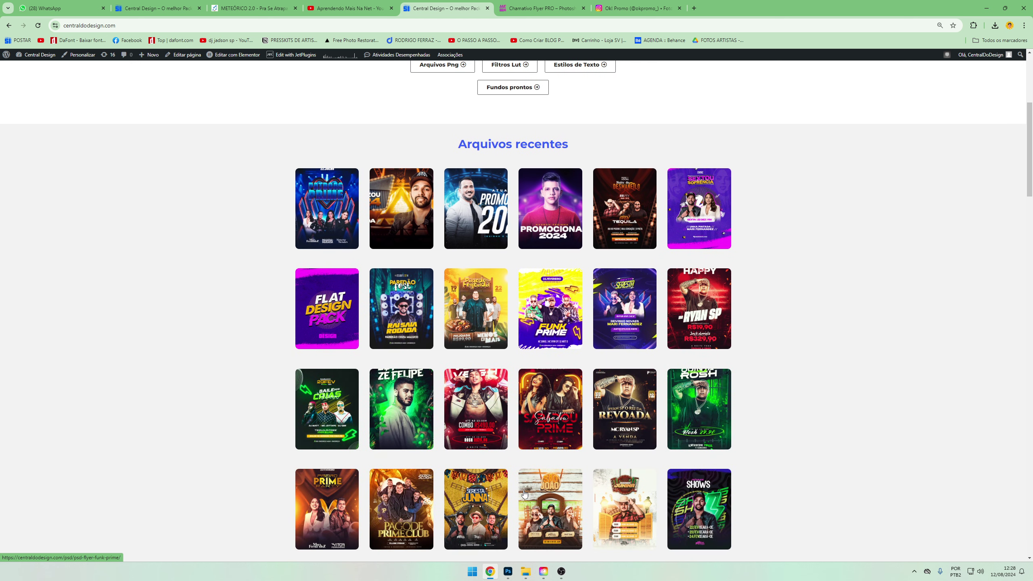